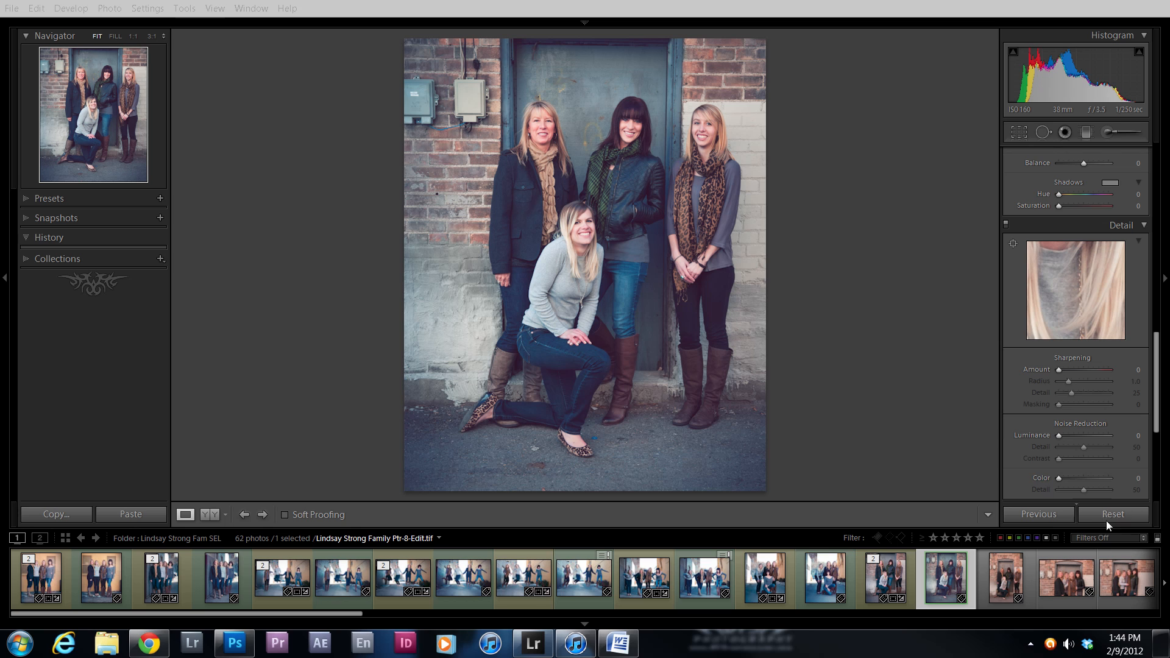
Examine the Develop adjustments available for the doorway group portrait, from Basic and Tone Curve through HSL, Split Toning and Detail
drag(1156, 420, 1156, 352)
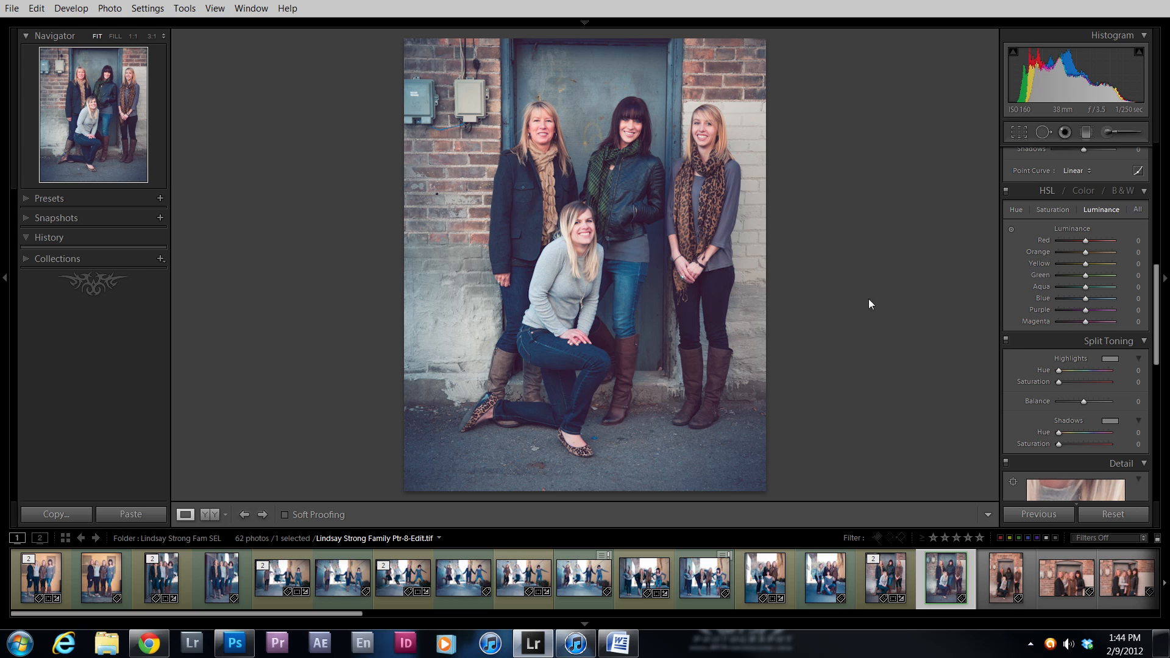
drag(1160, 269, 1160, 168)
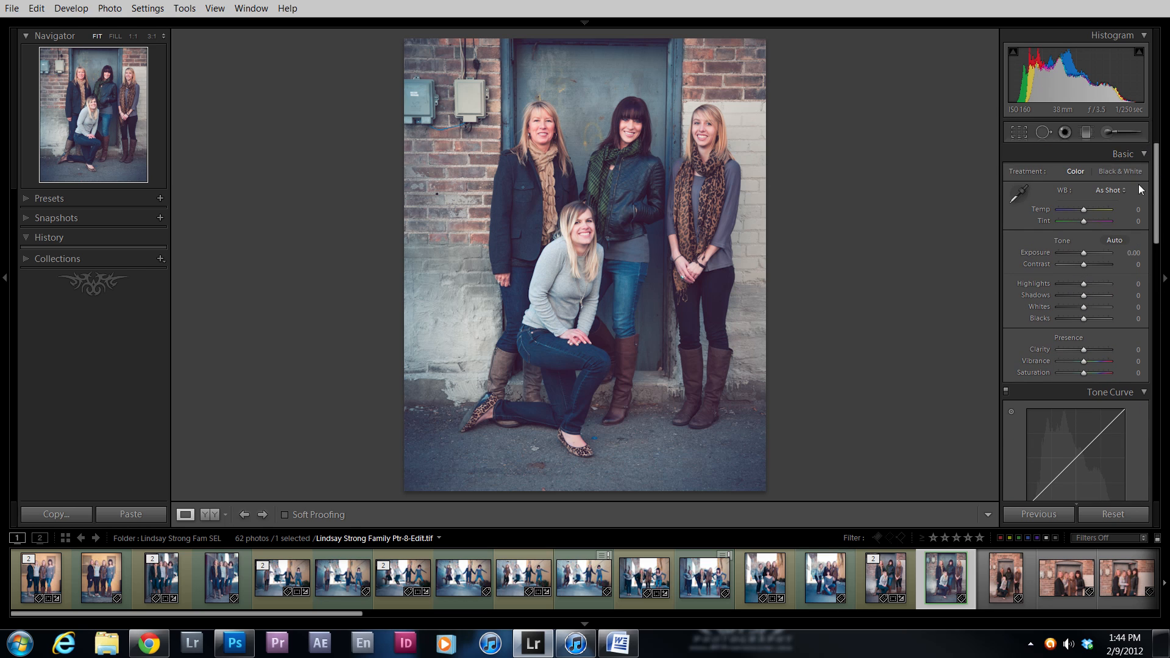
scroll(1160, 175, down, 2)
drag(1160, 175, 1160, 163)
drag(1158, 218, 1155, 303)
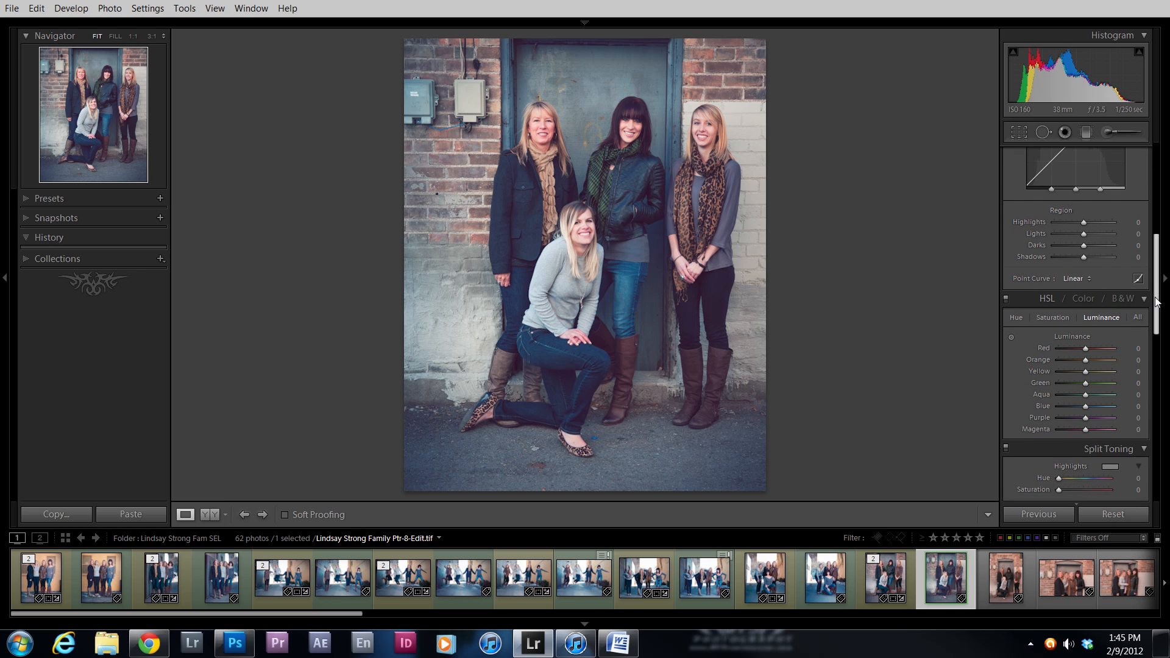
drag(1157, 304, 1158, 324)
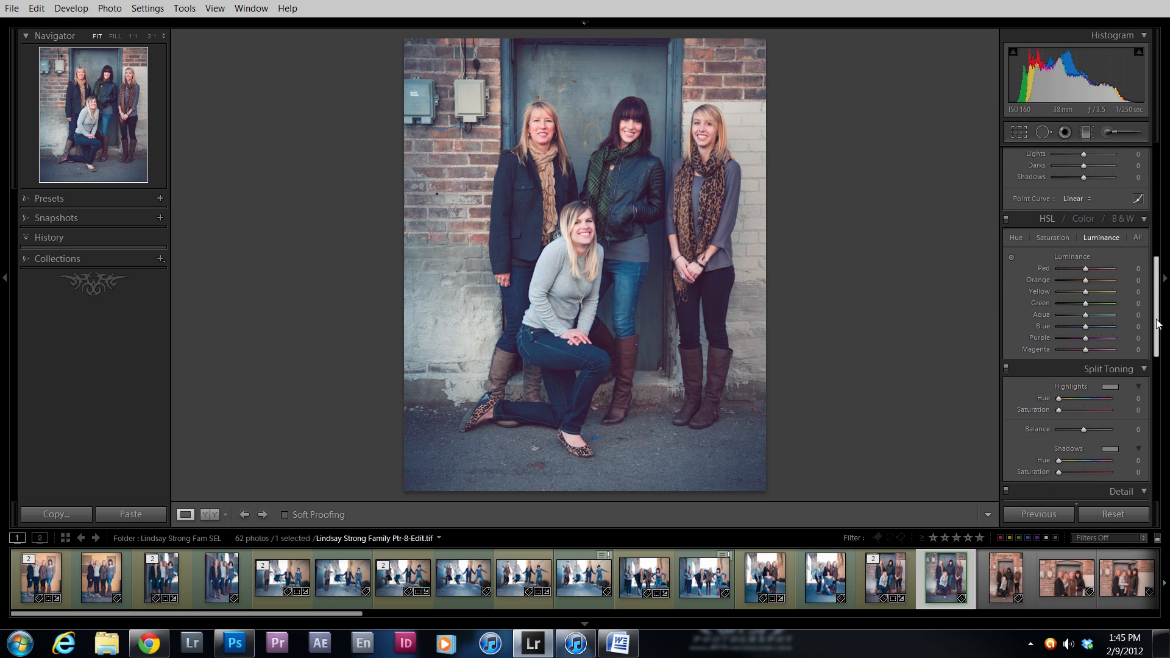
drag(1158, 277, 1158, 166)
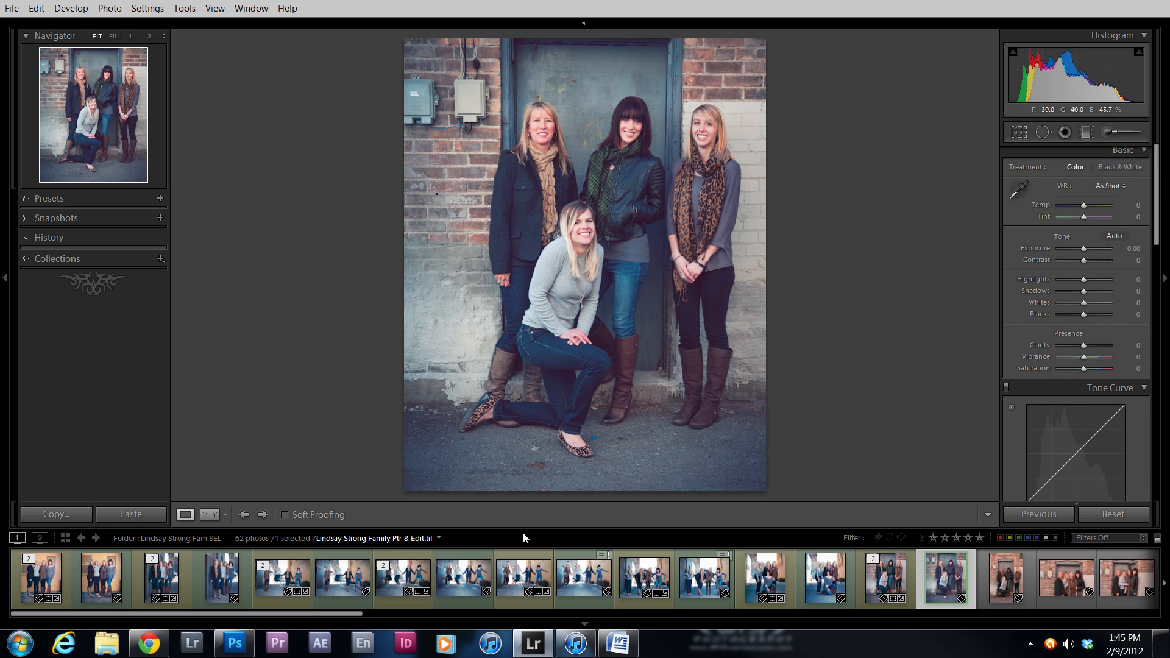
View the edited alley photos, from the jumping shots to the Ptr-6 and Ptr-7 group portraits
click(461, 579)
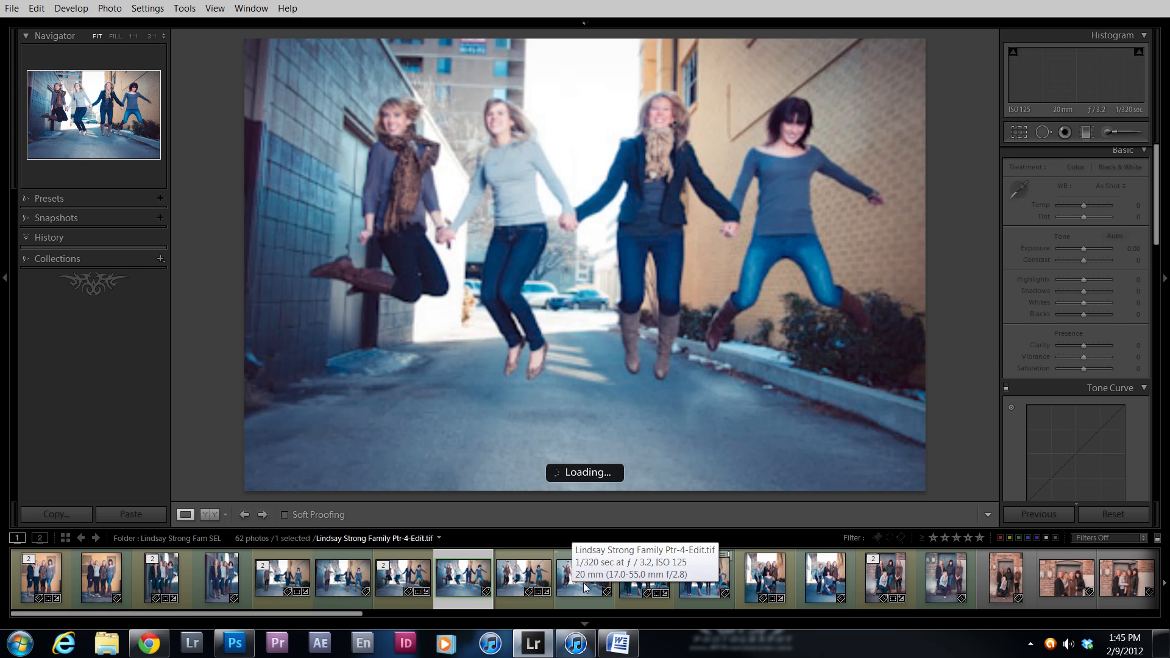
click(582, 589)
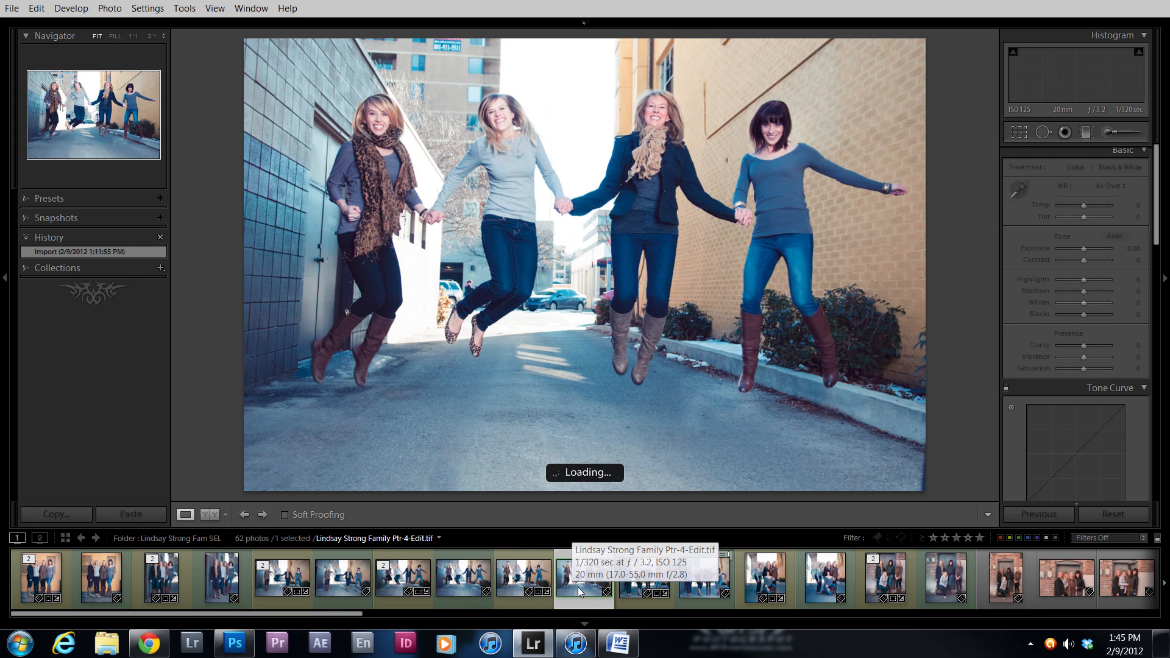
click(709, 592)
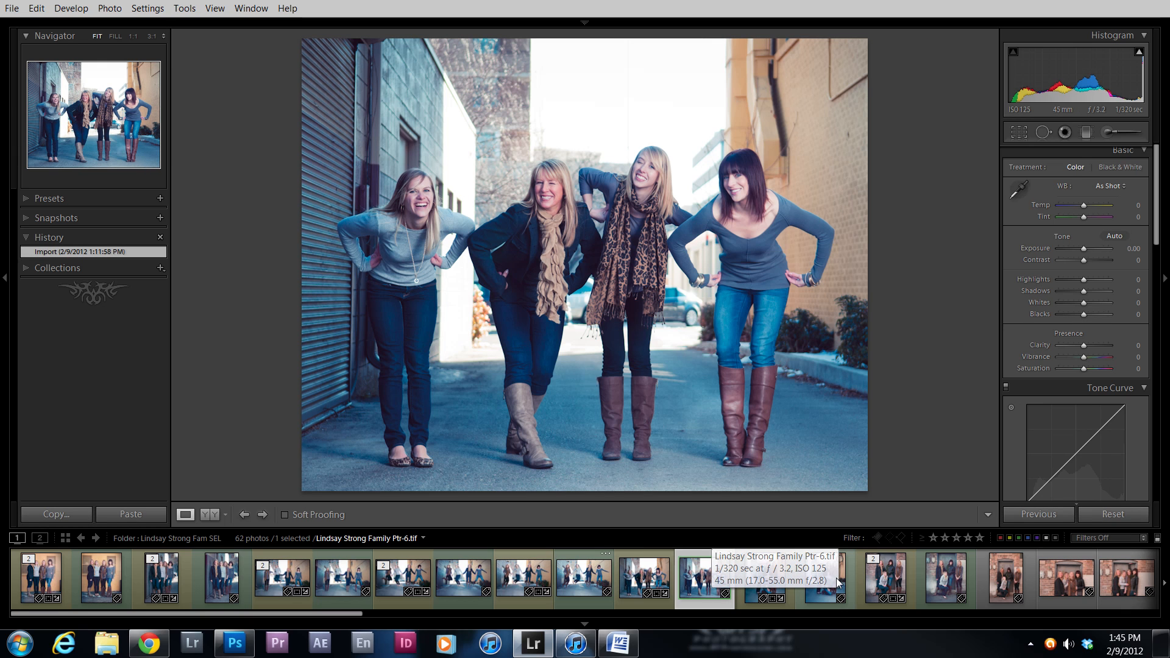
click(840, 585)
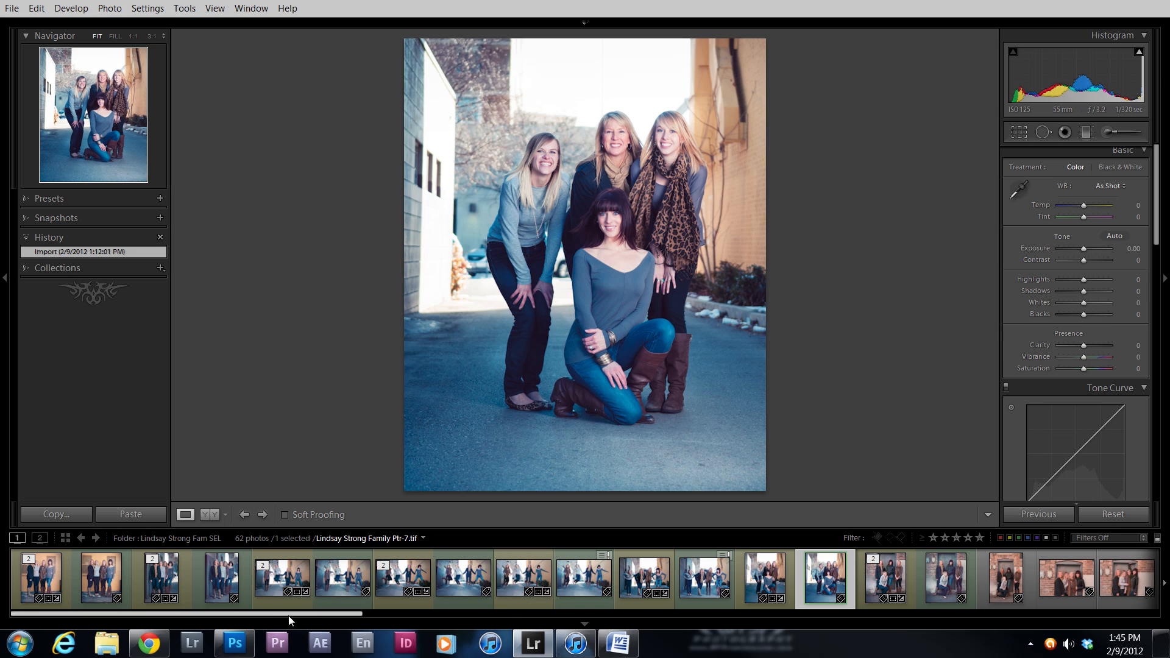
drag(293, 614, 412, 612)
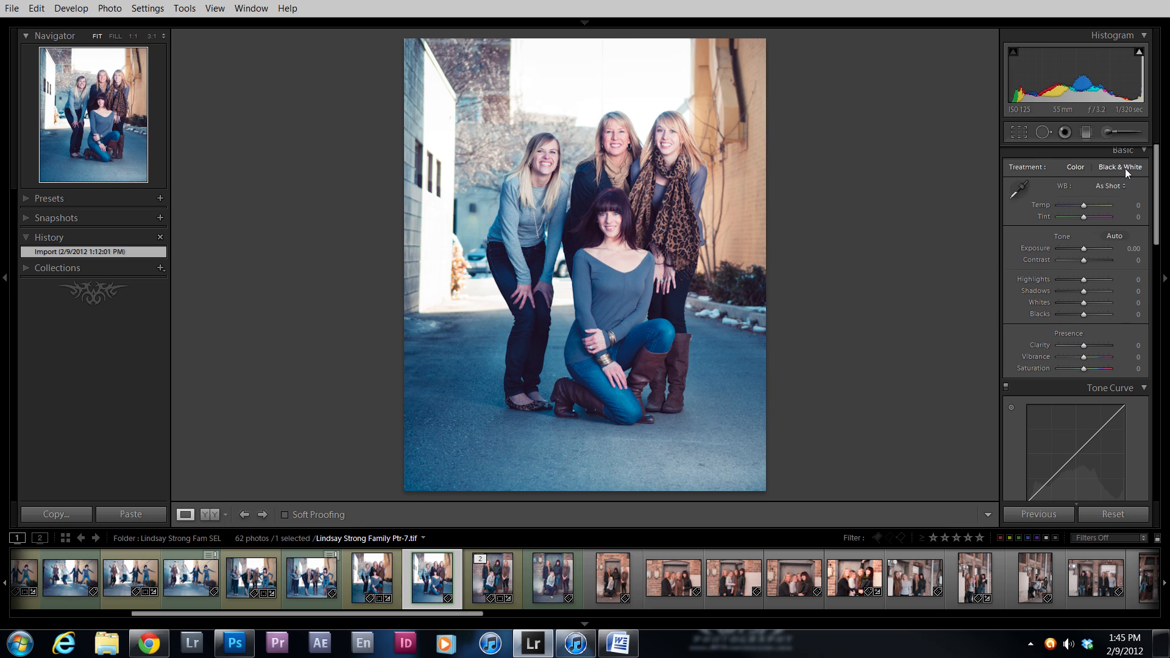
Examine the Basic and Tone Curve adjustments of the Ptr-7 group portrait
click(1146, 151)
click(1146, 152)
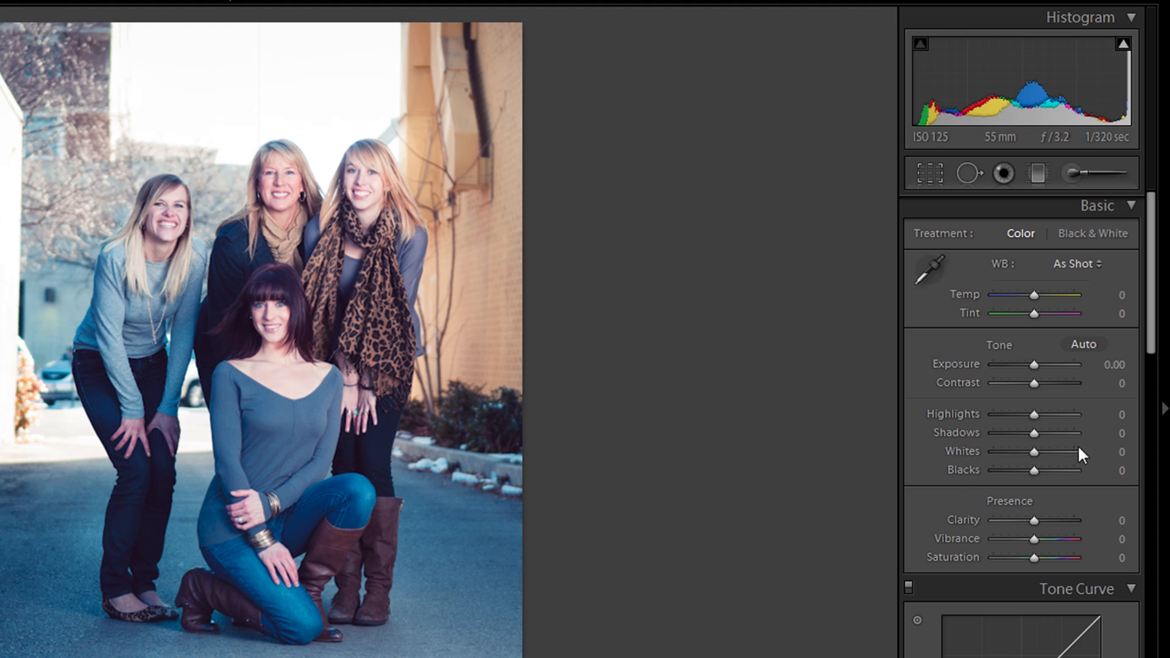
drag(1153, 339, 1154, 361)
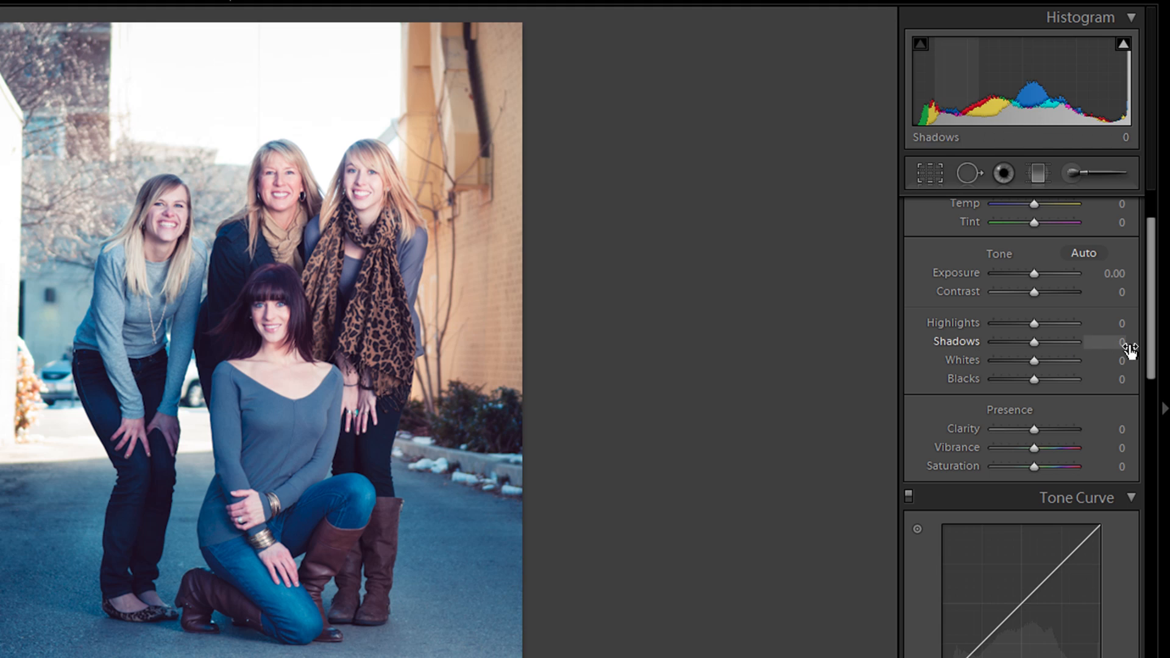
drag(1150, 354, 1117, 162)
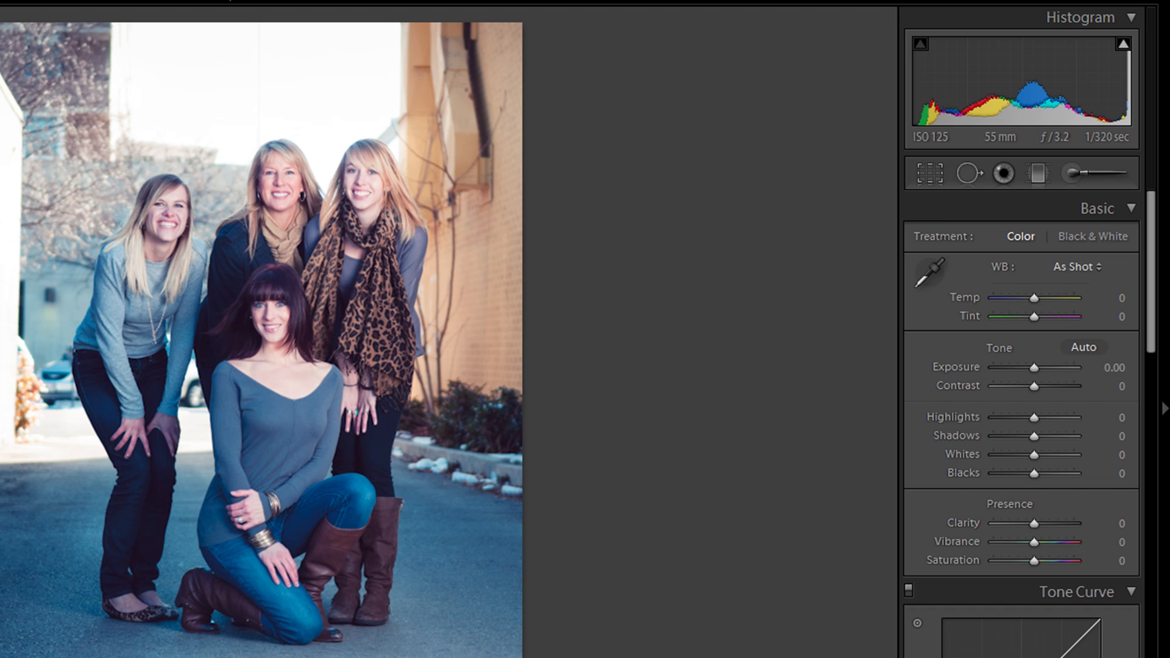
Compare the unedited Ptr-9.nef doorway photo with the edited alley portraits and jumping shots, ending back on Ptr-9.nef
key(Right)
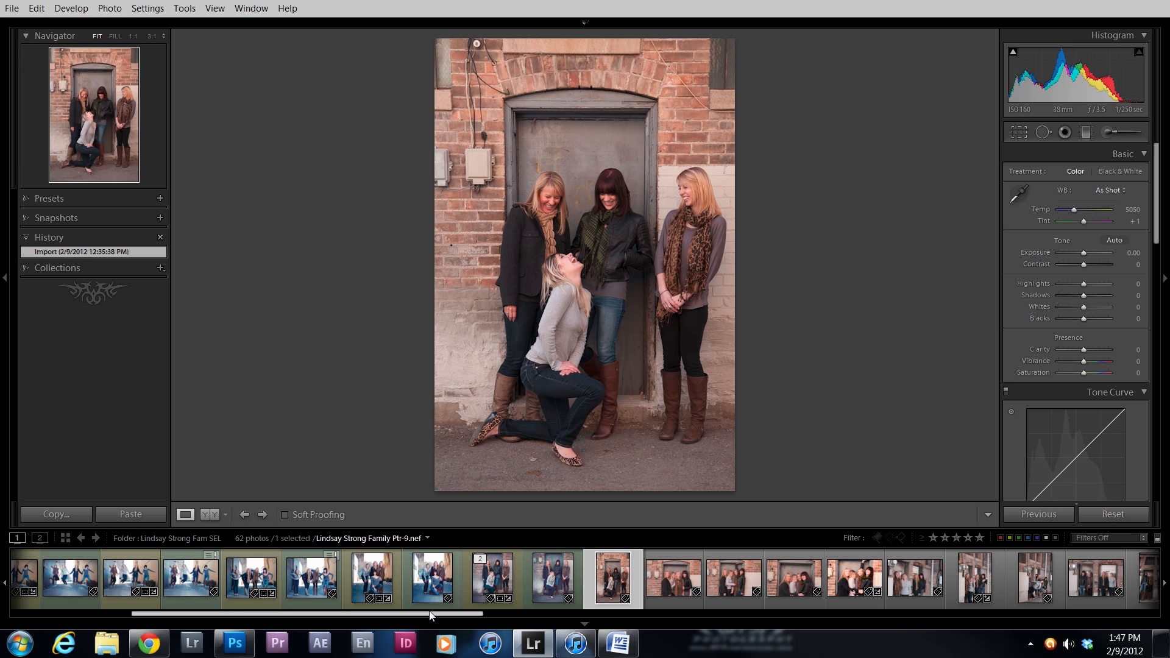
drag(428, 615, 308, 610)
mouse_move(256, 643)
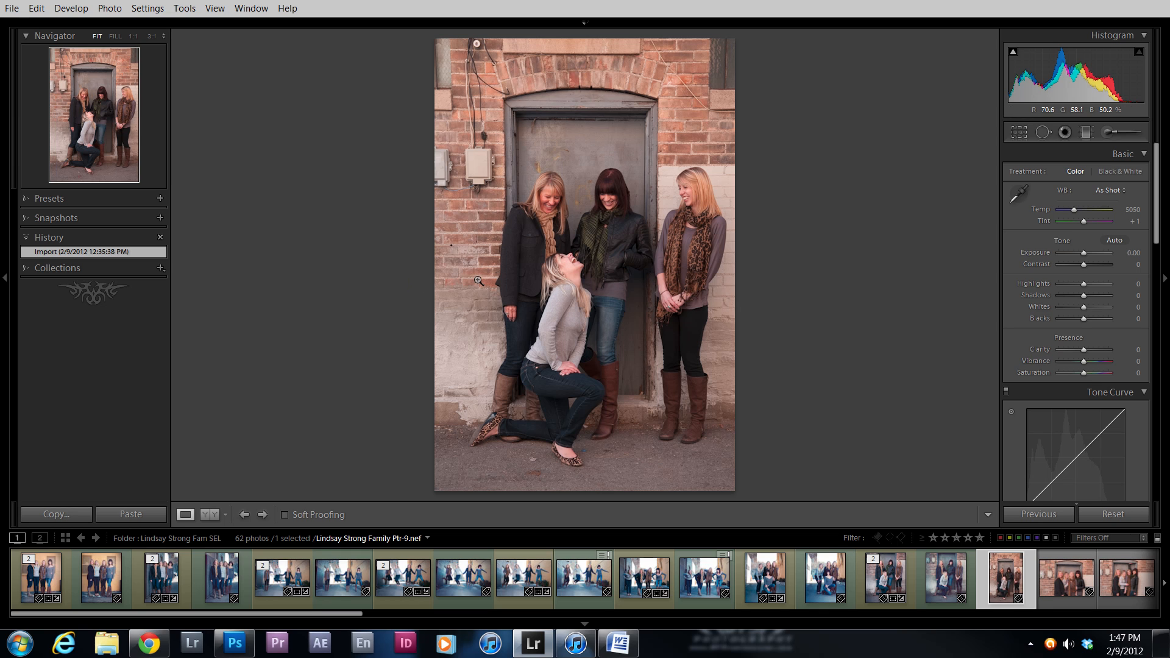
click(229, 587)
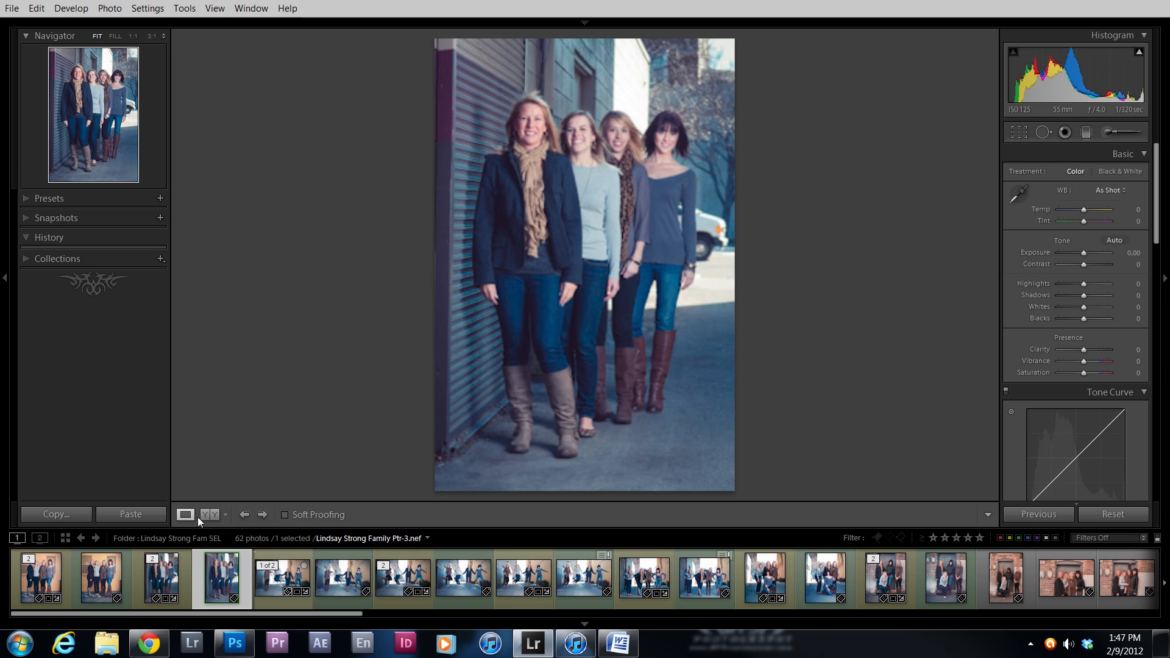
click(345, 589)
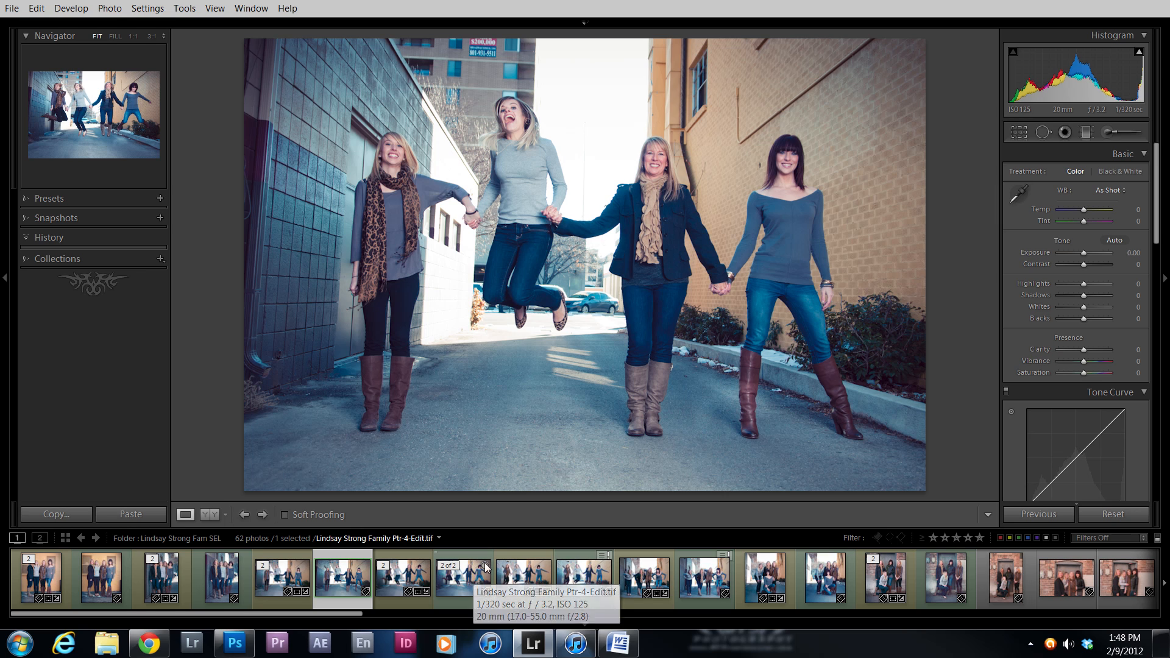
click(476, 579)
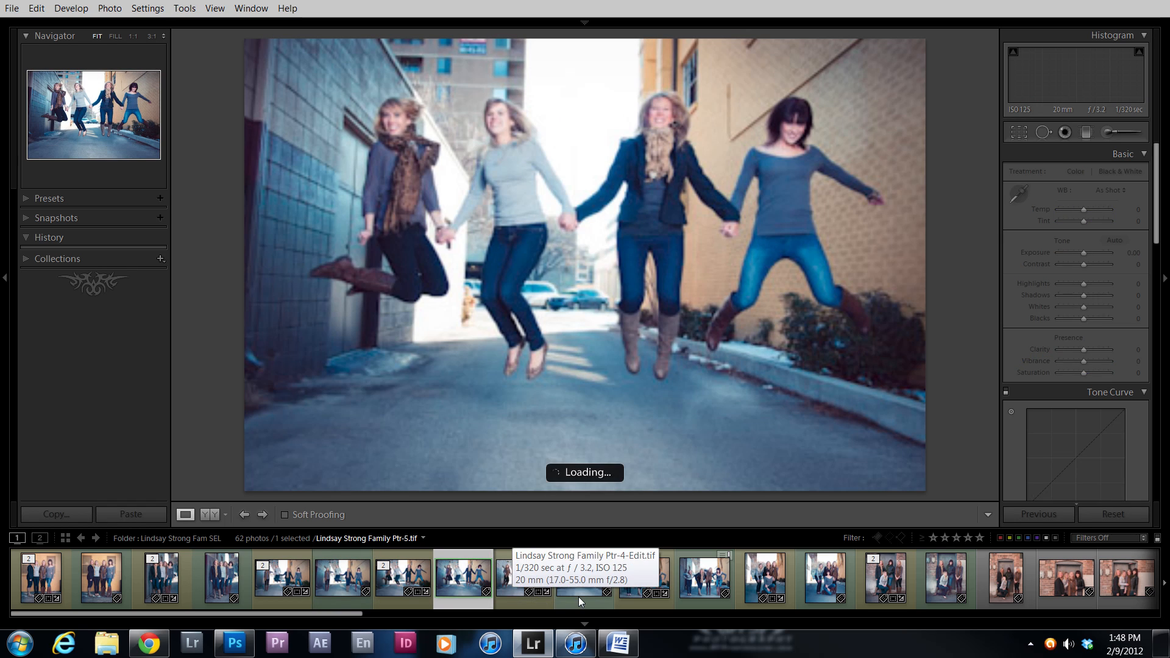
click(590, 586)
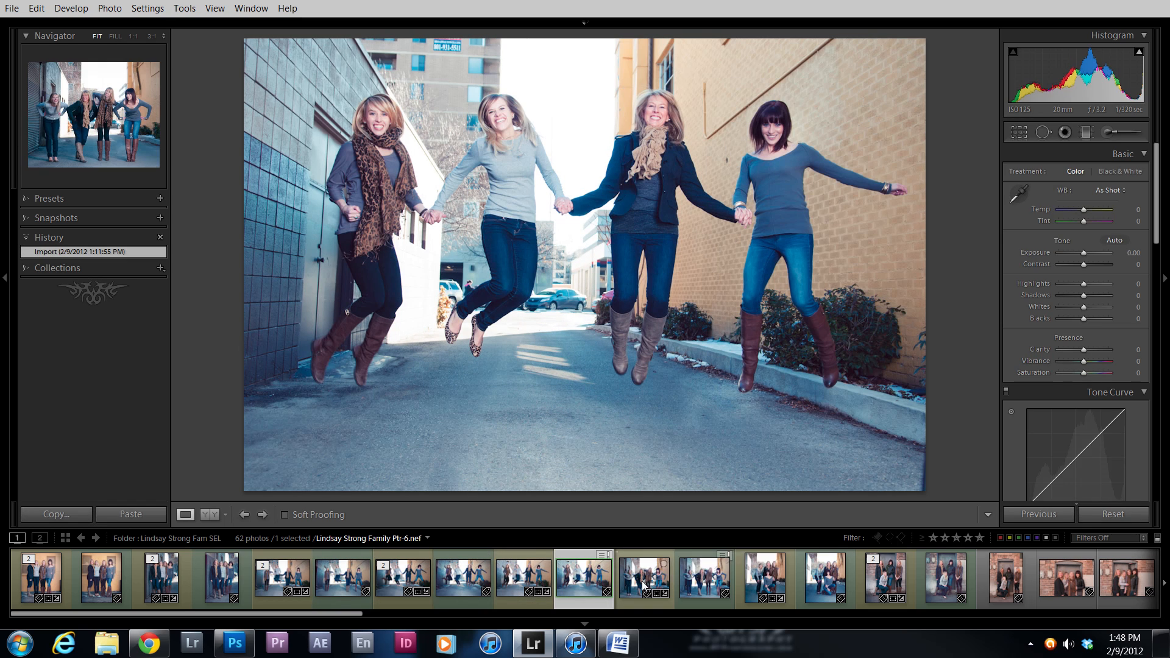
click(780, 588)
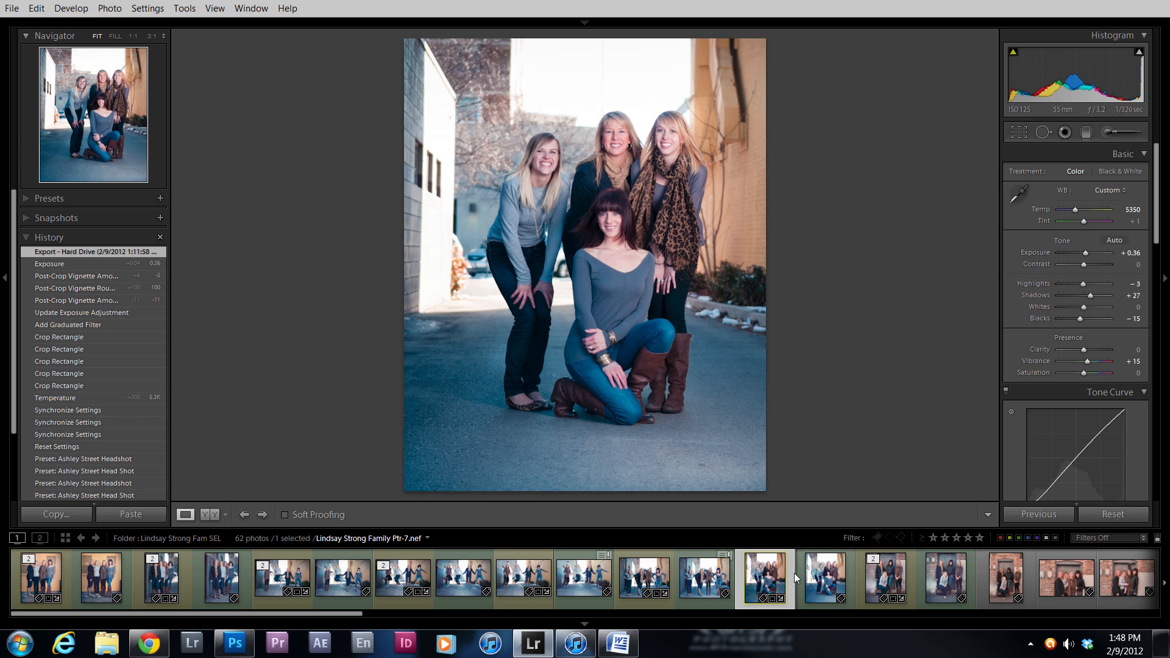
click(1007, 582)
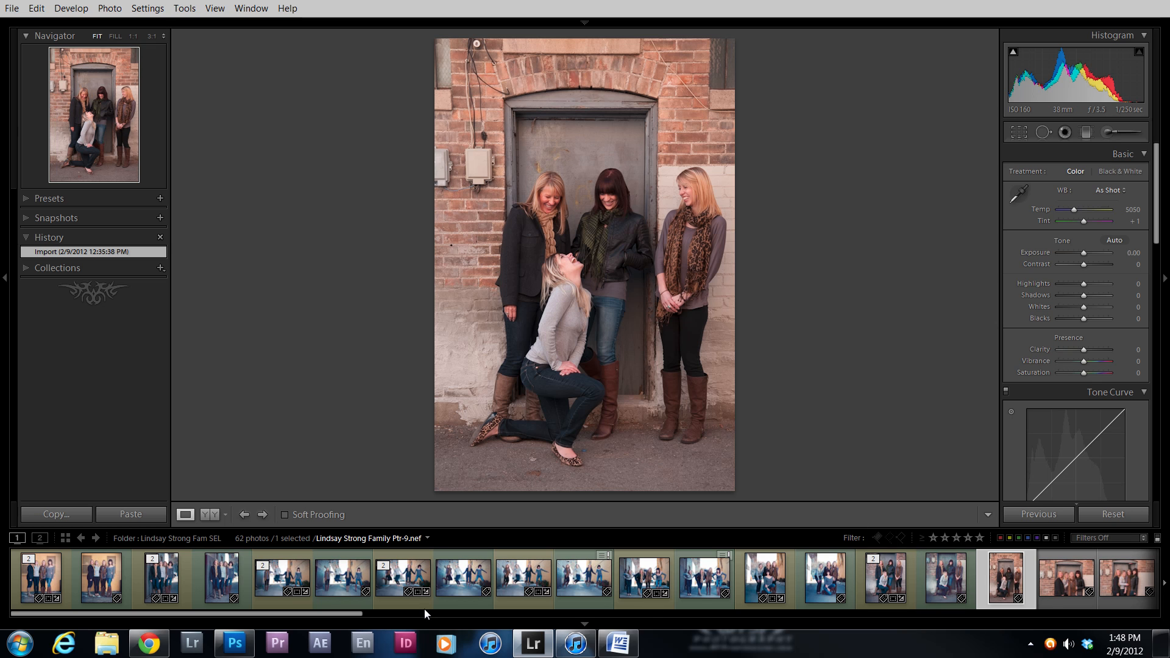
View the neighbouring unedited doorway photos Ptr-10.nef, Ptr-11.nef and Ptr-12.nef
drag(358, 615, 601, 615)
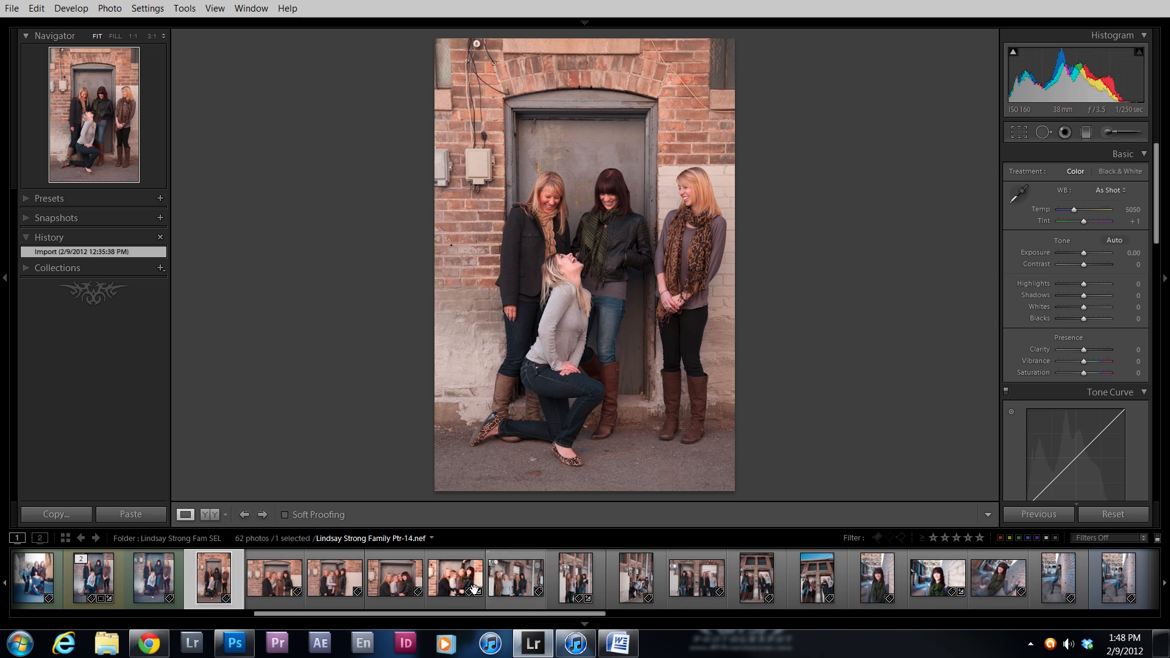
click(393, 582)
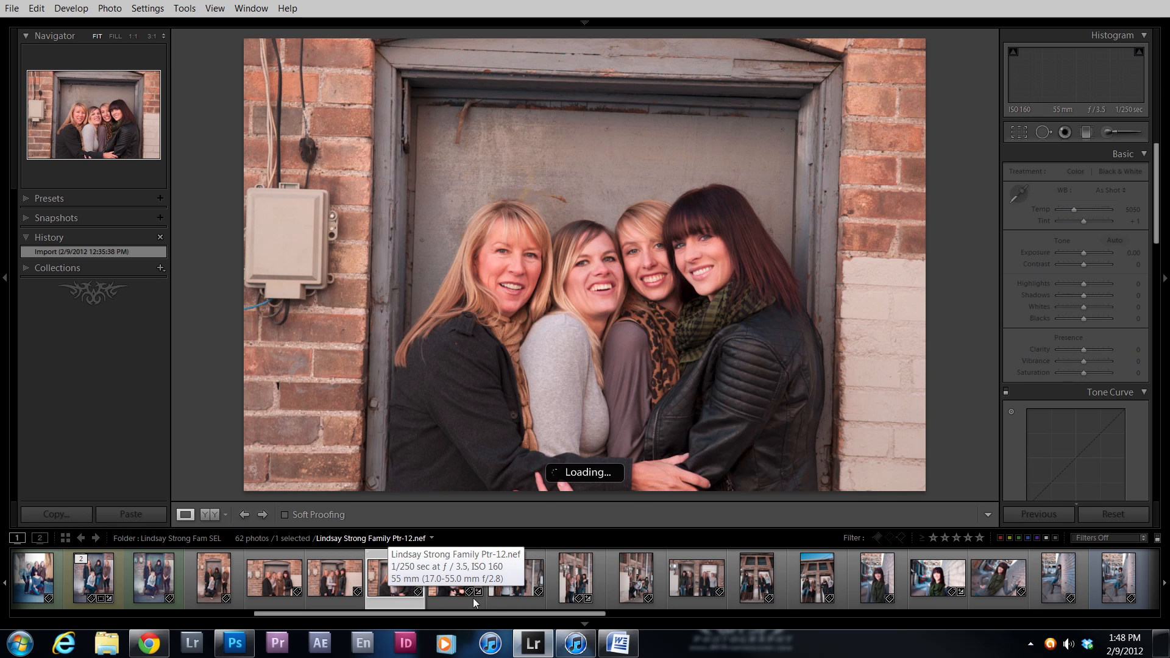
drag(503, 613, 445, 603)
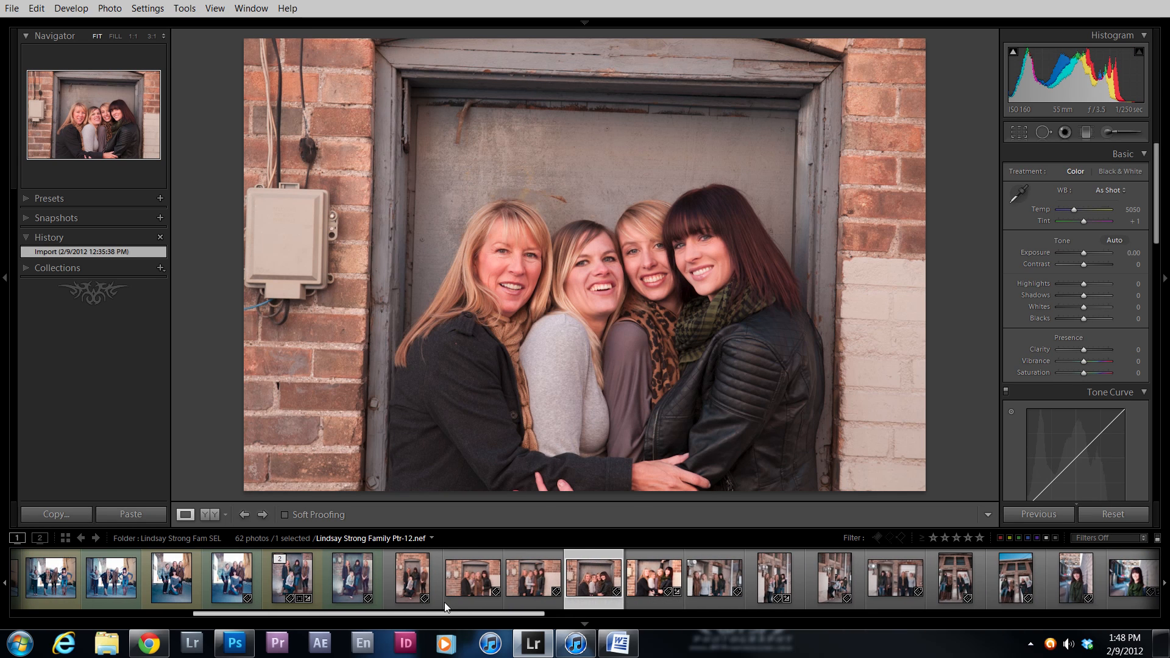
click(473, 584)
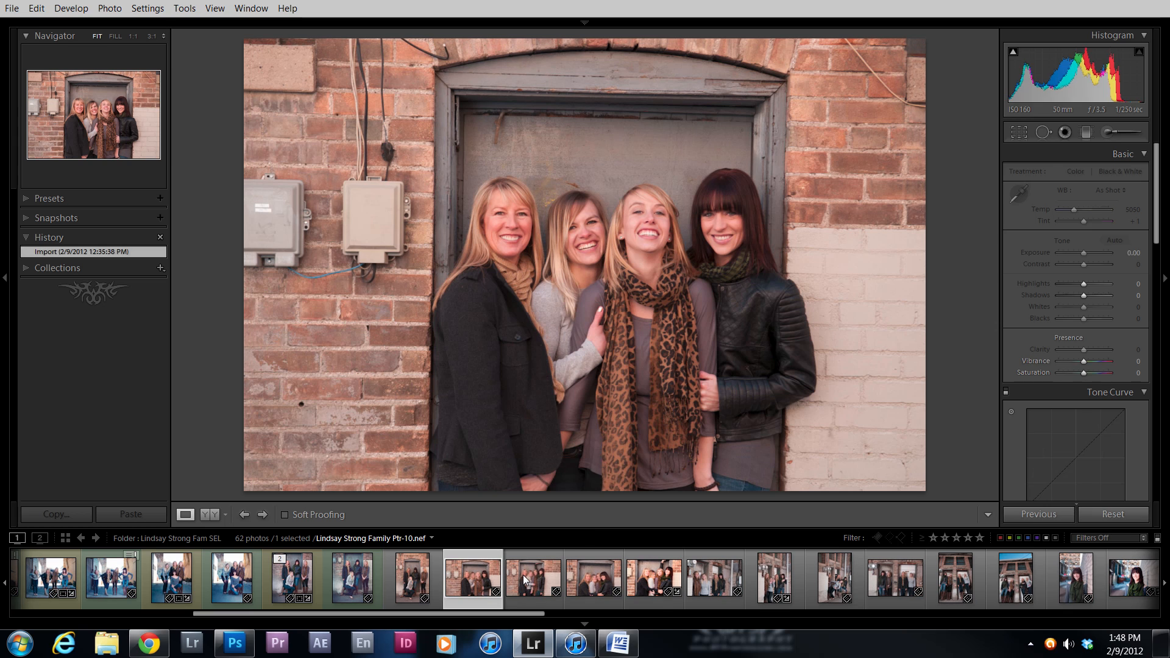
click(522, 575)
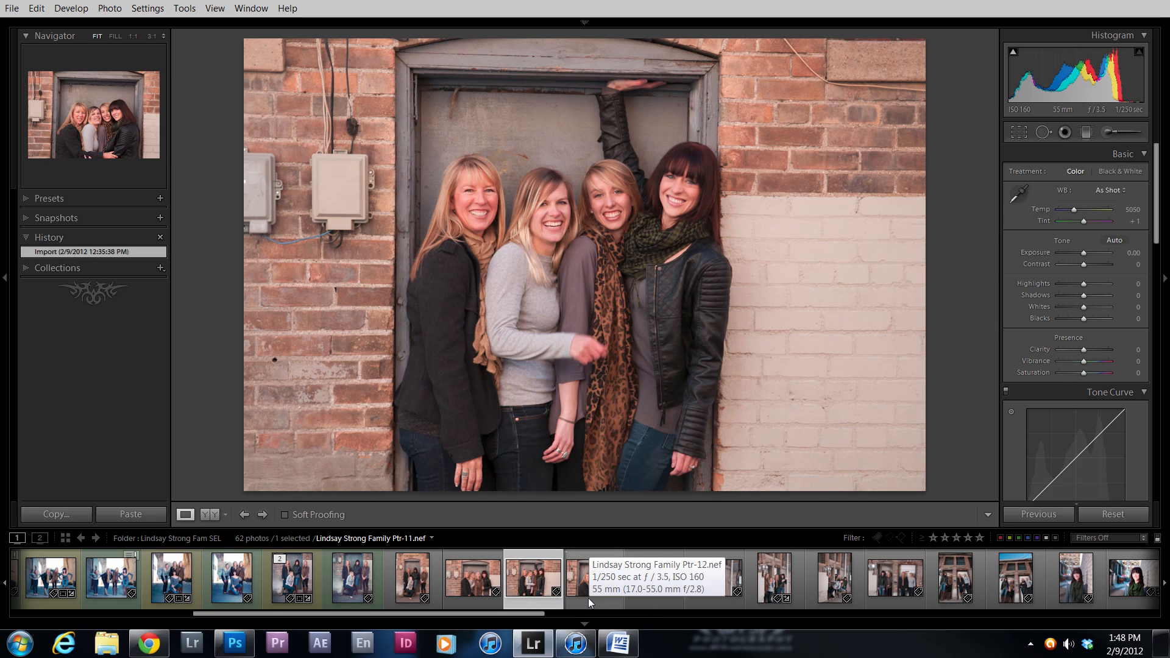
click(587, 596)
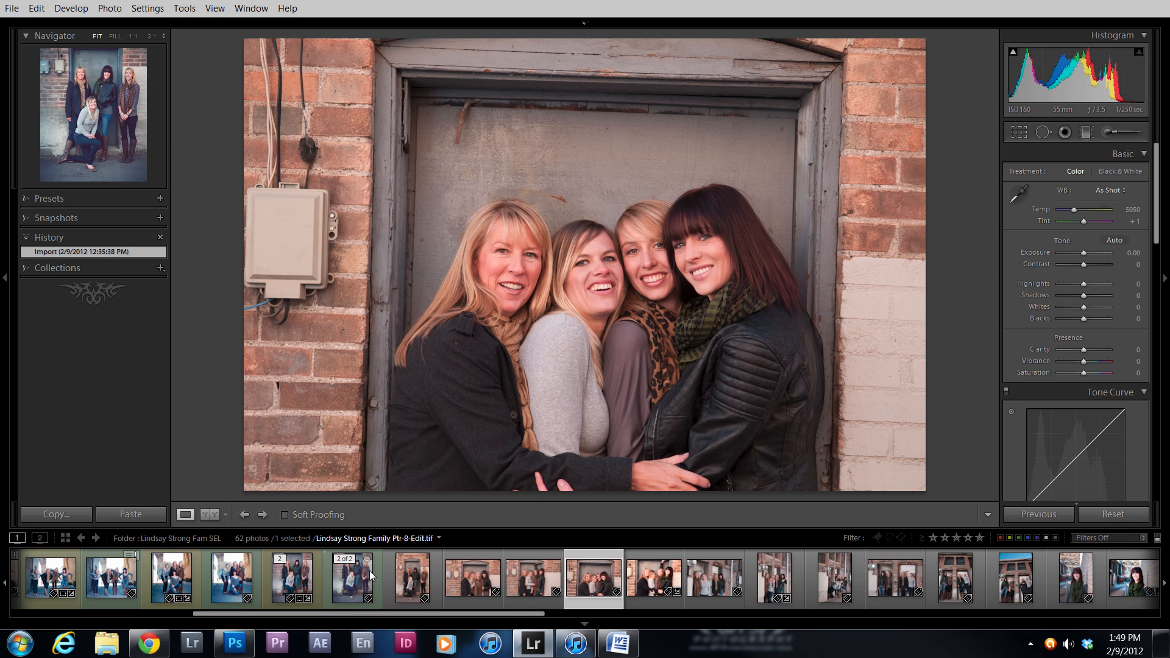
click(461, 574)
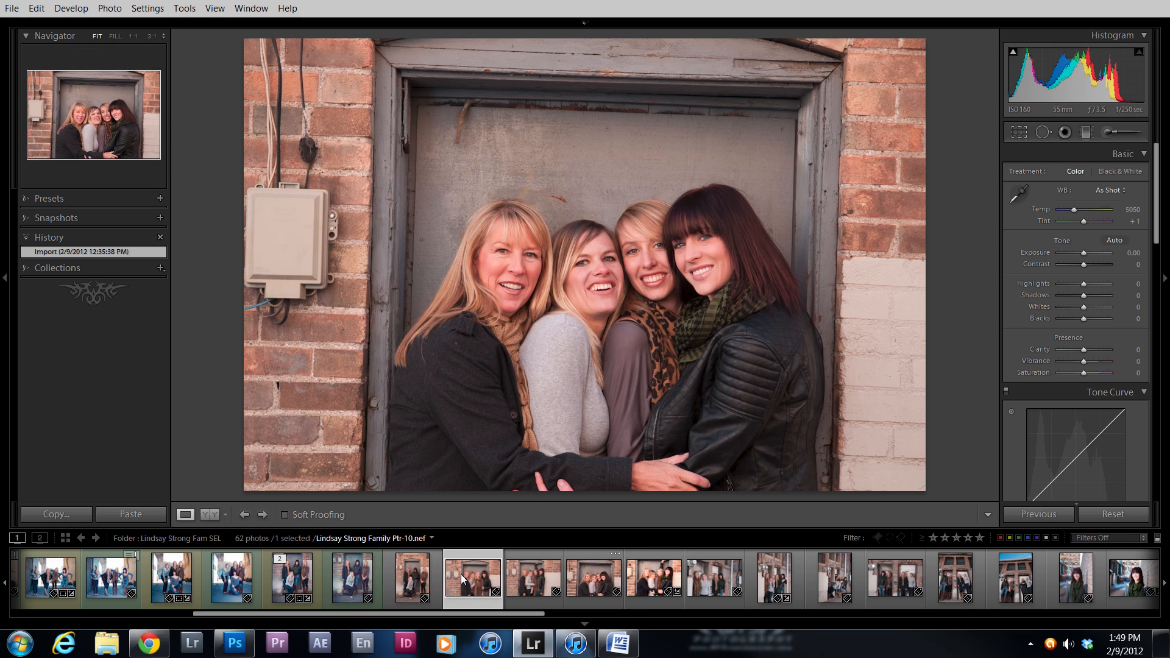
Open the unedited Ptr-9.nef doorway photo for cropping and set the crop aspect ratio to 4 x 5 / 8 x 10
click(420, 594)
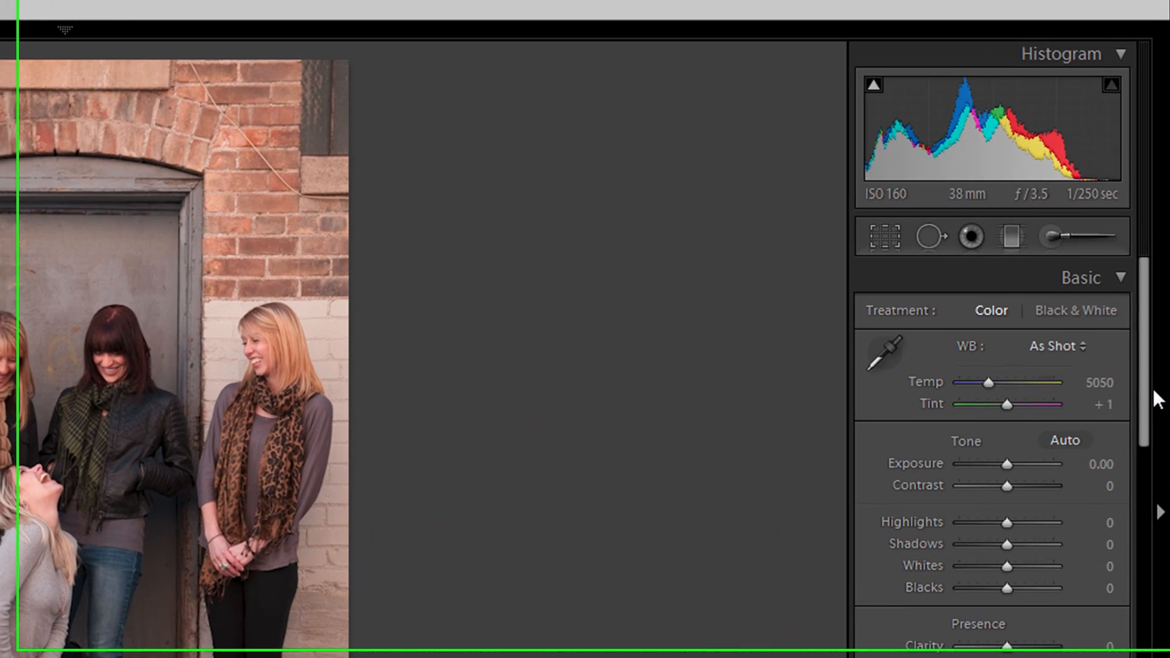
scroll(1160, 273, down, 15)
scroll(1147, 416, up, 15)
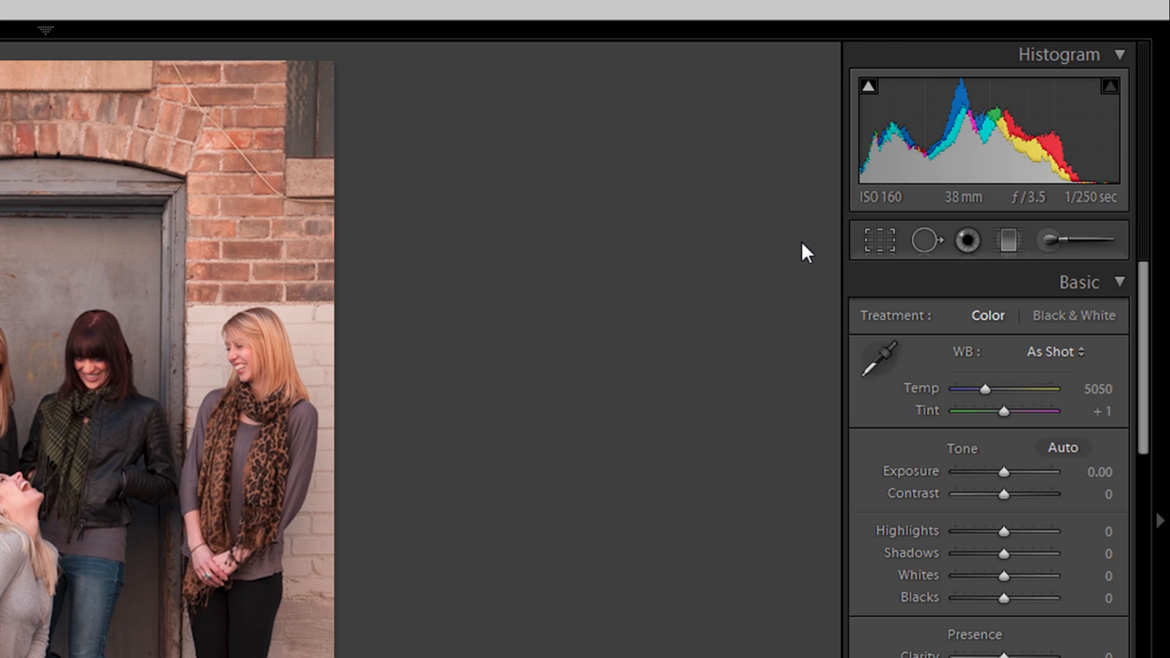
click(881, 241)
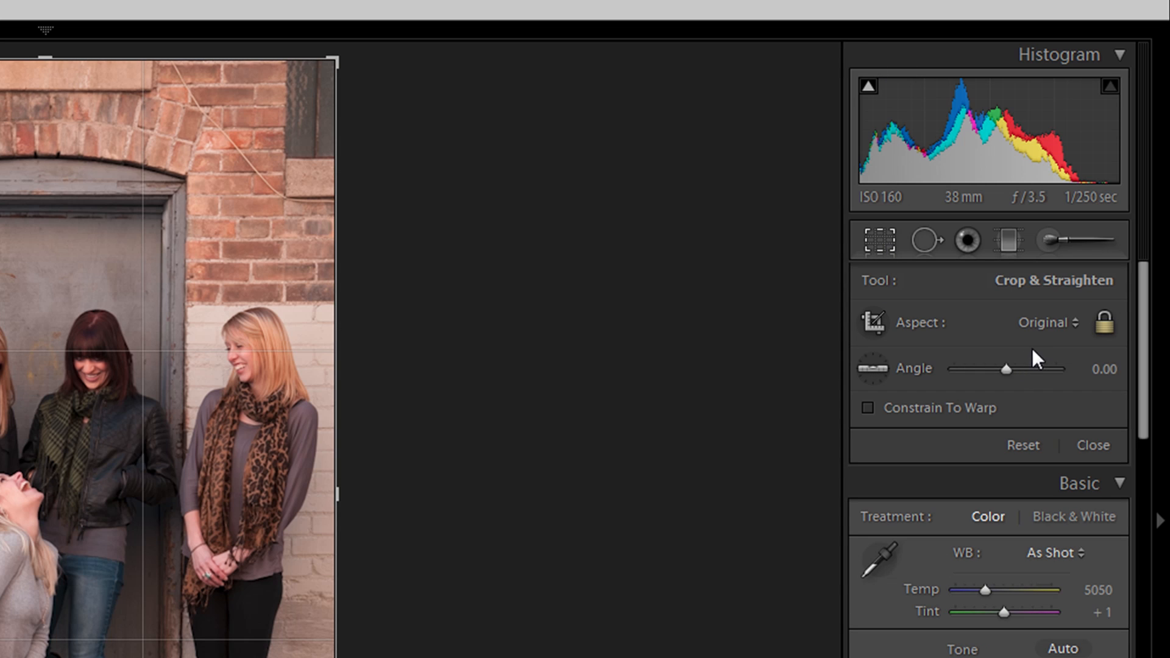
click(1051, 323)
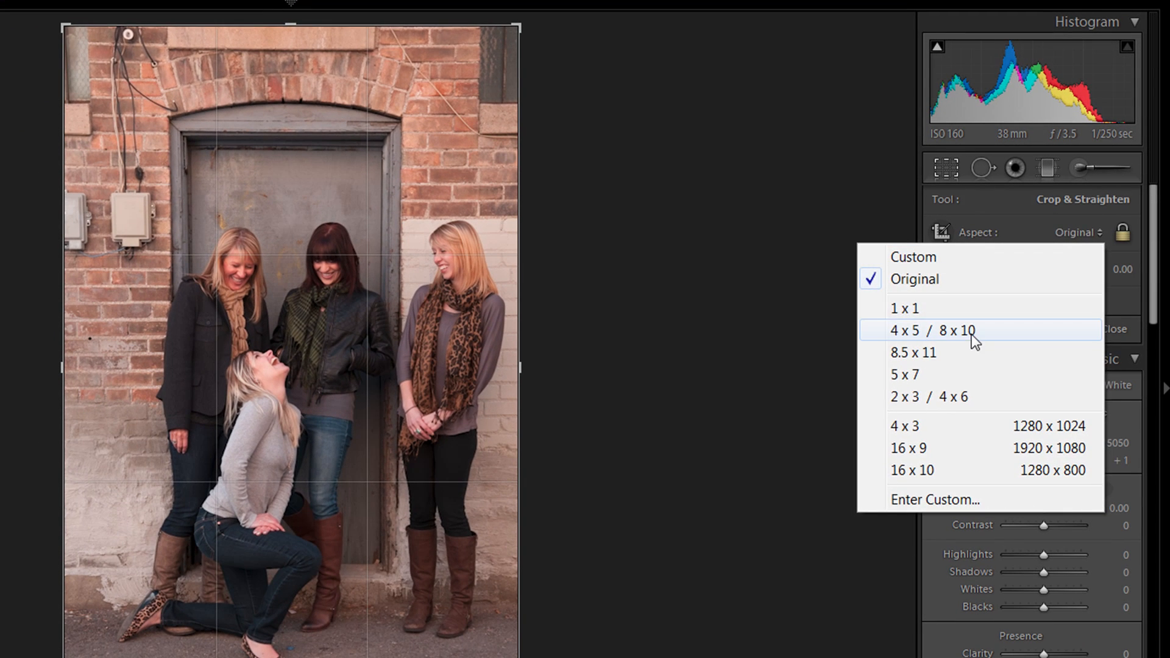
click(951, 351)
Reposition Ptr-9.nef within the crop frame to trim the arch above the door while keeping the whole group, and apply the crop
drag(386, 358, 391, 330)
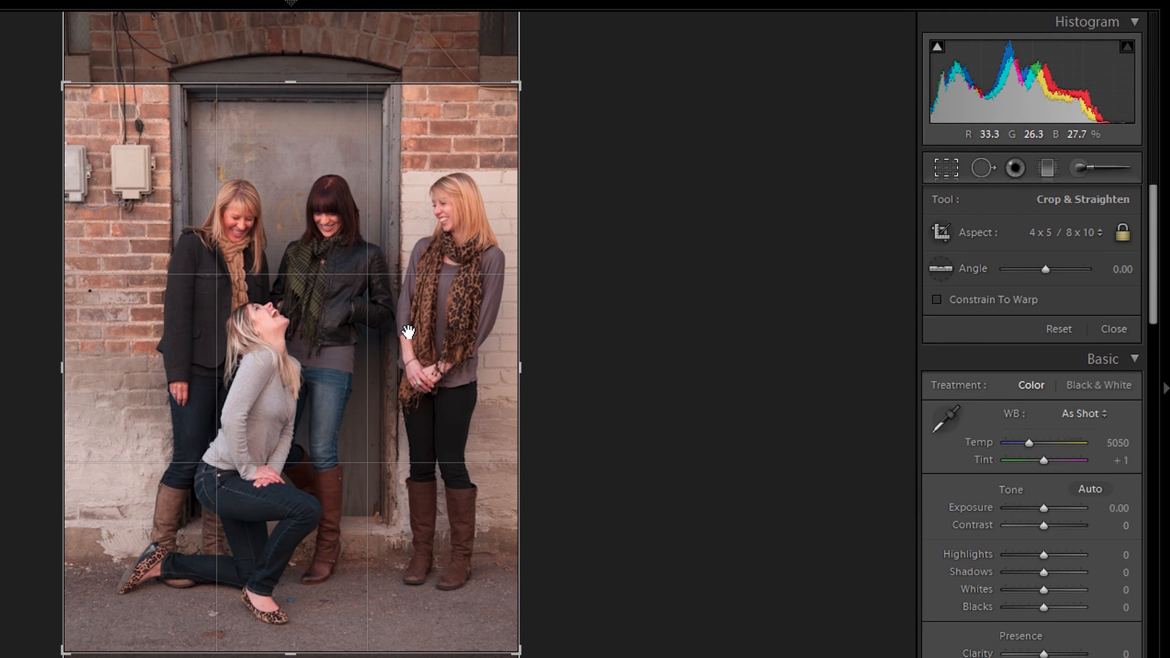
drag(413, 324, 420, 291)
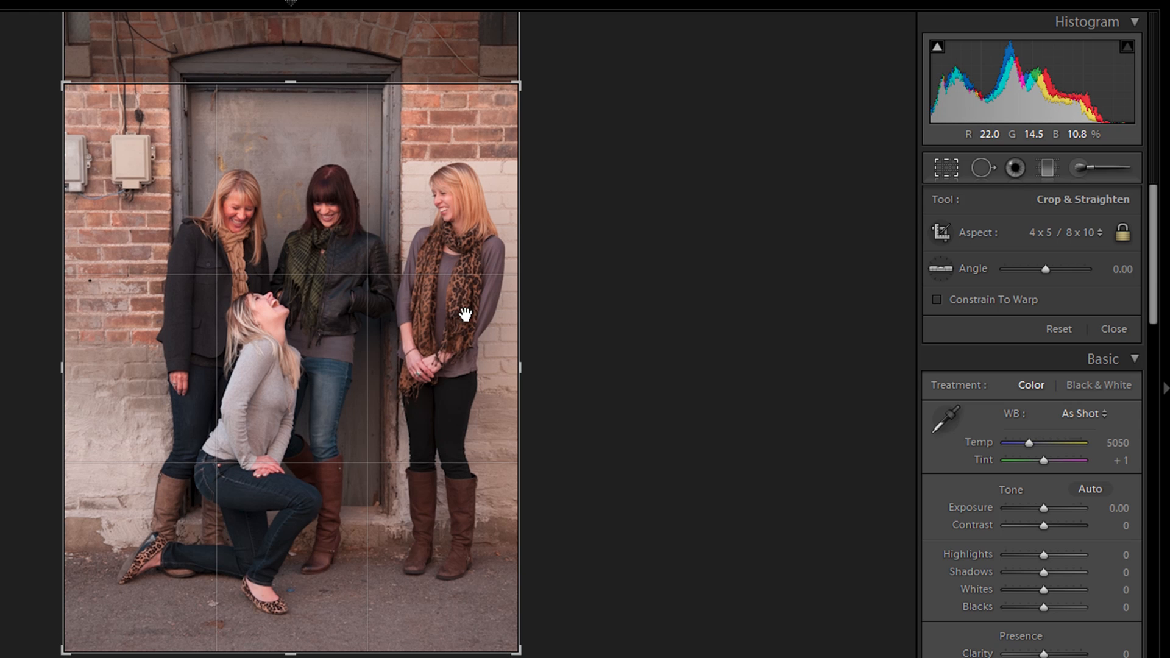
mouse_move(419, 408)
mouse_down()
mouse_move(420, 437)
mouse_move(429, 419)
mouse_up()
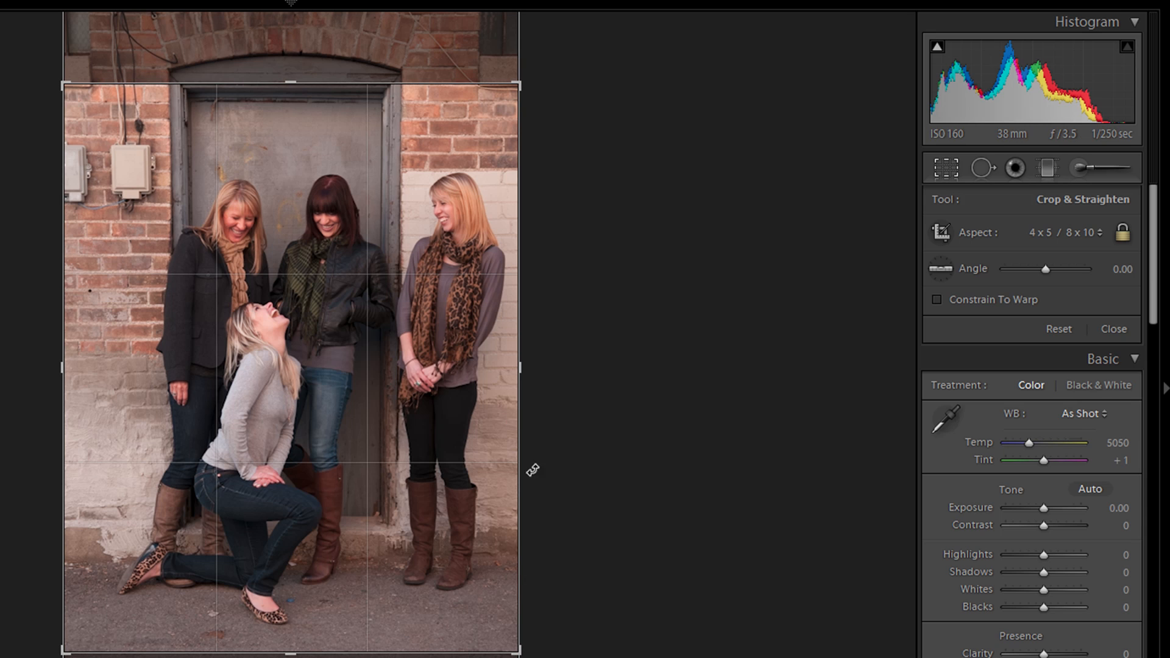
drag(386, 476, 389, 467)
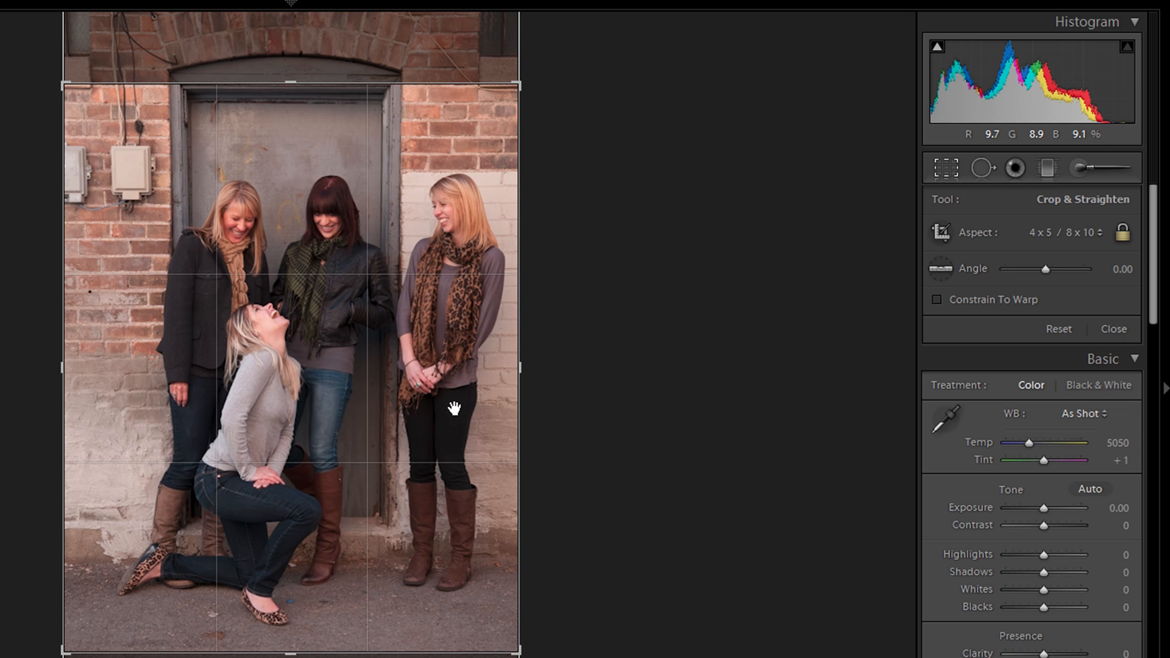
key(Return)
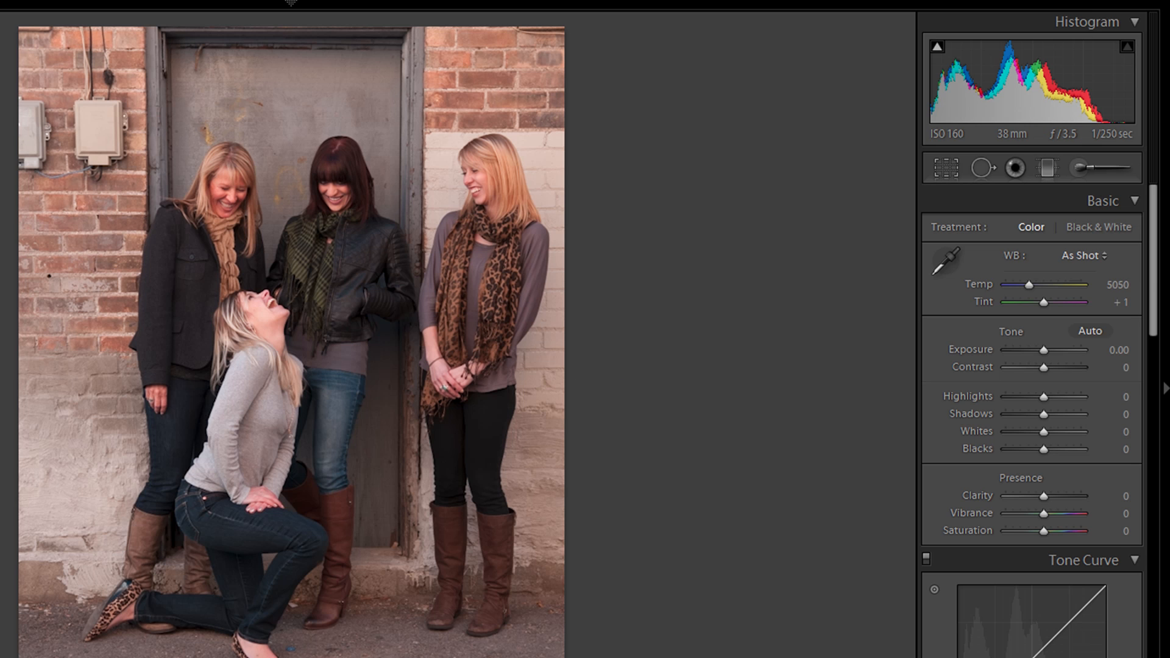
Compare the uncropped doorway photos that follow Ptr-9.nef, ending on Ptr-10.nef
key(Right)
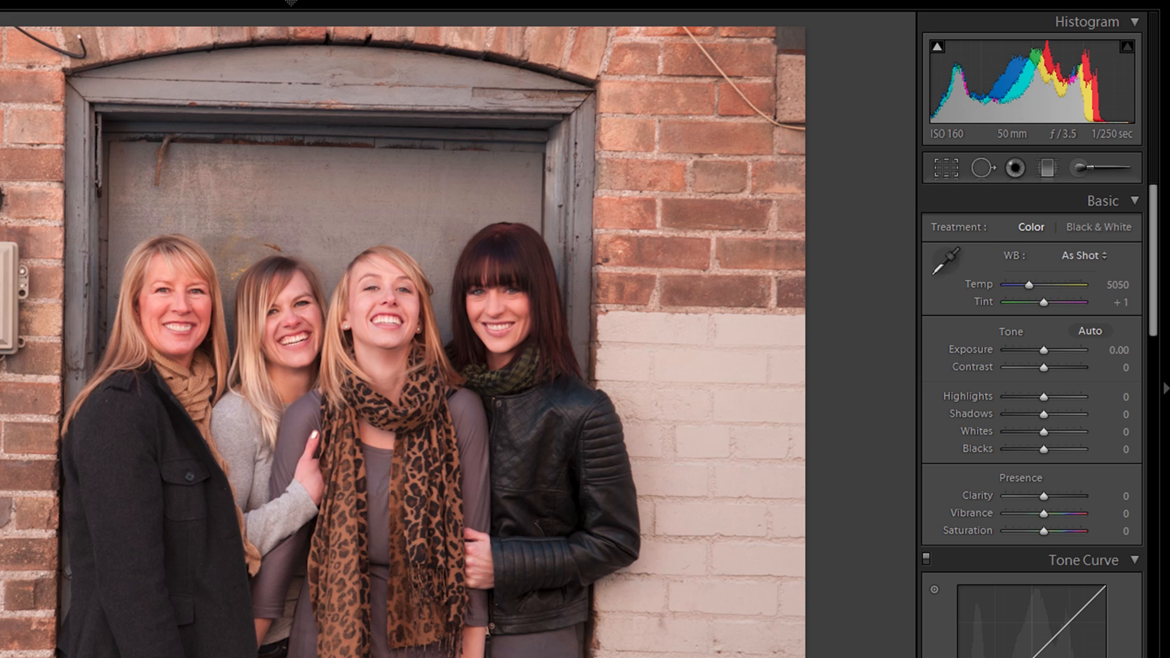
key(Right)
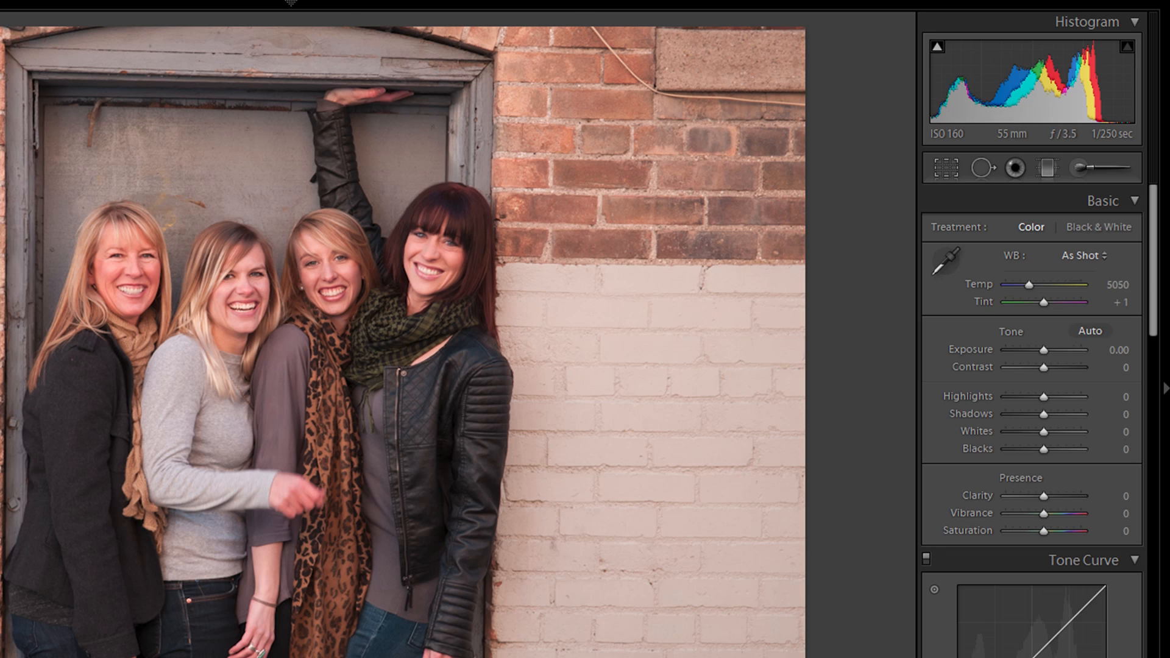
key(Right)
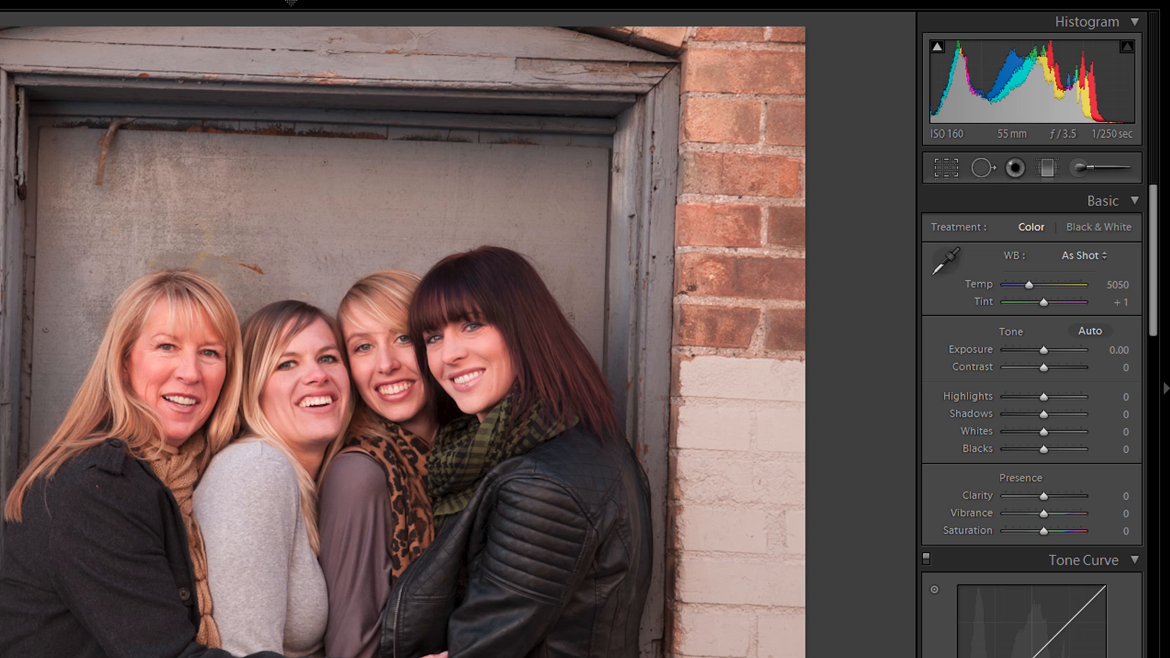
key(Right)
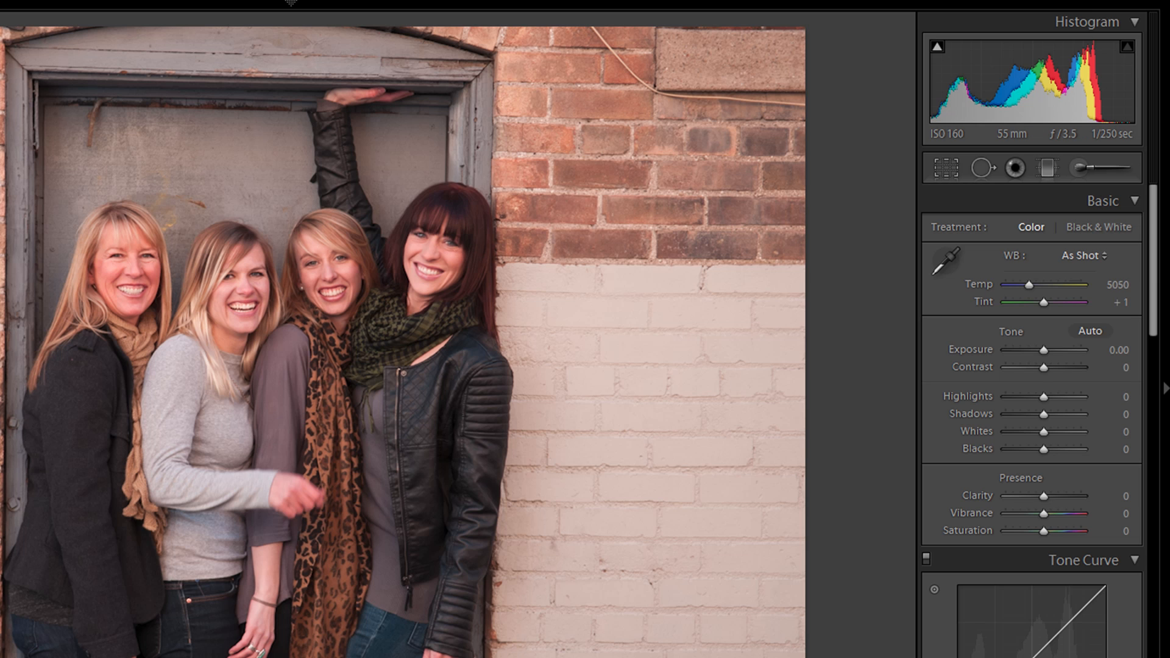
key(Right)
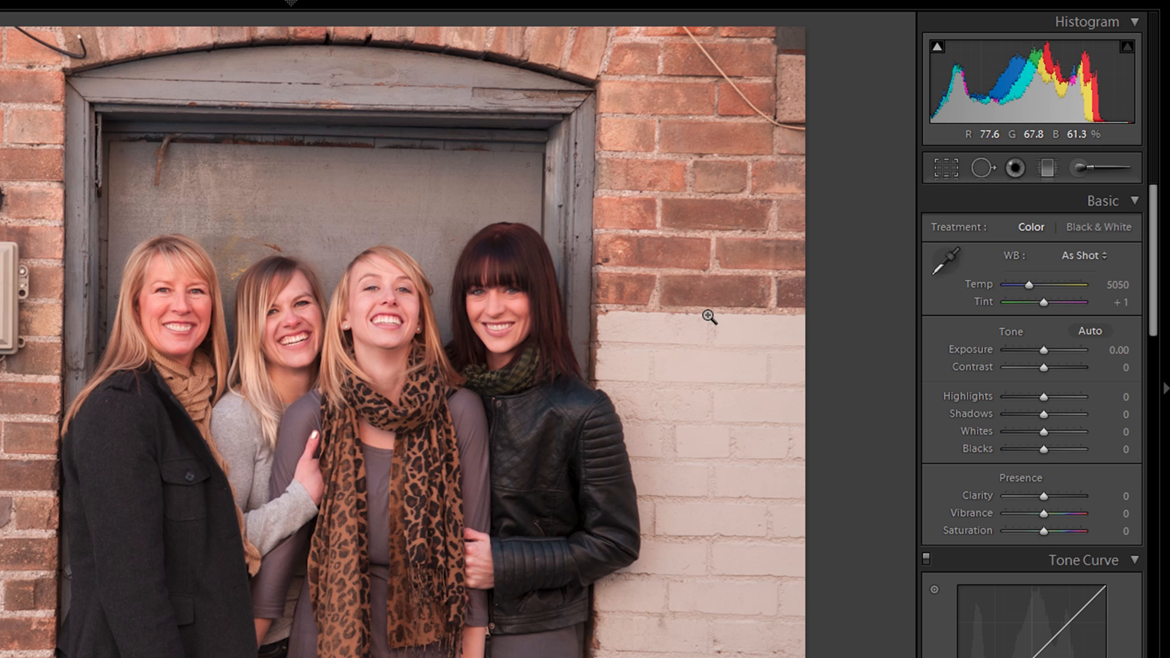
Start a crop on Ptr-10.nef with the 4 x 5 / 8 x 10 aspect ratio and frame it around the four women
click(947, 169)
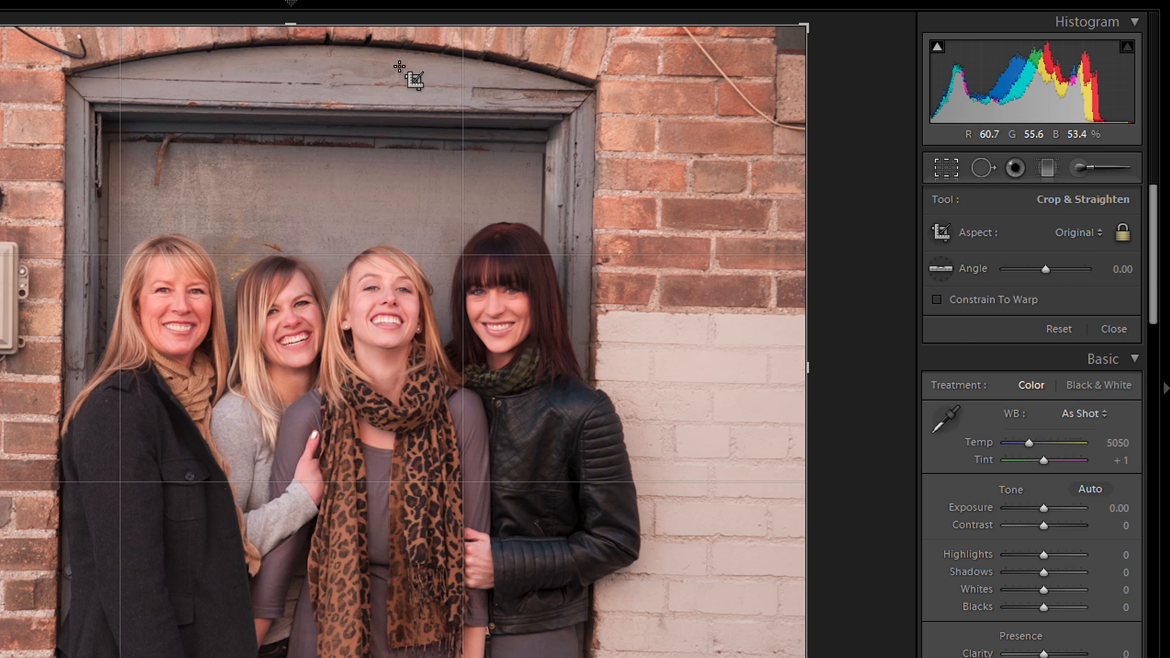
drag(291, 24, 291, 80)
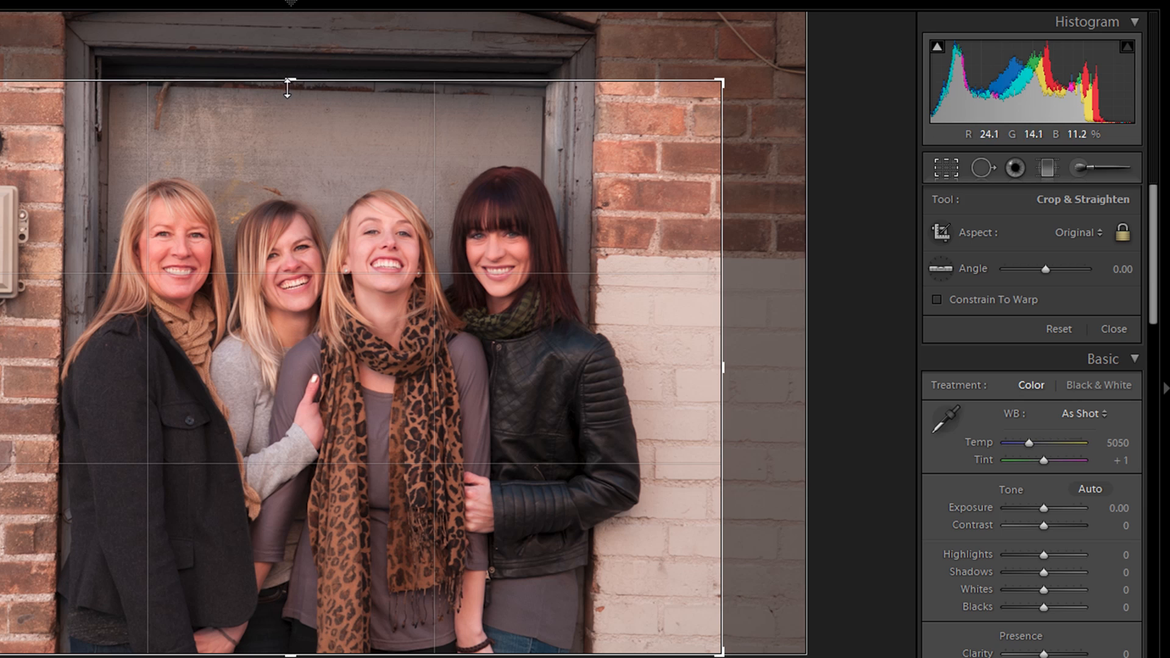
drag(289, 92, 301, 98)
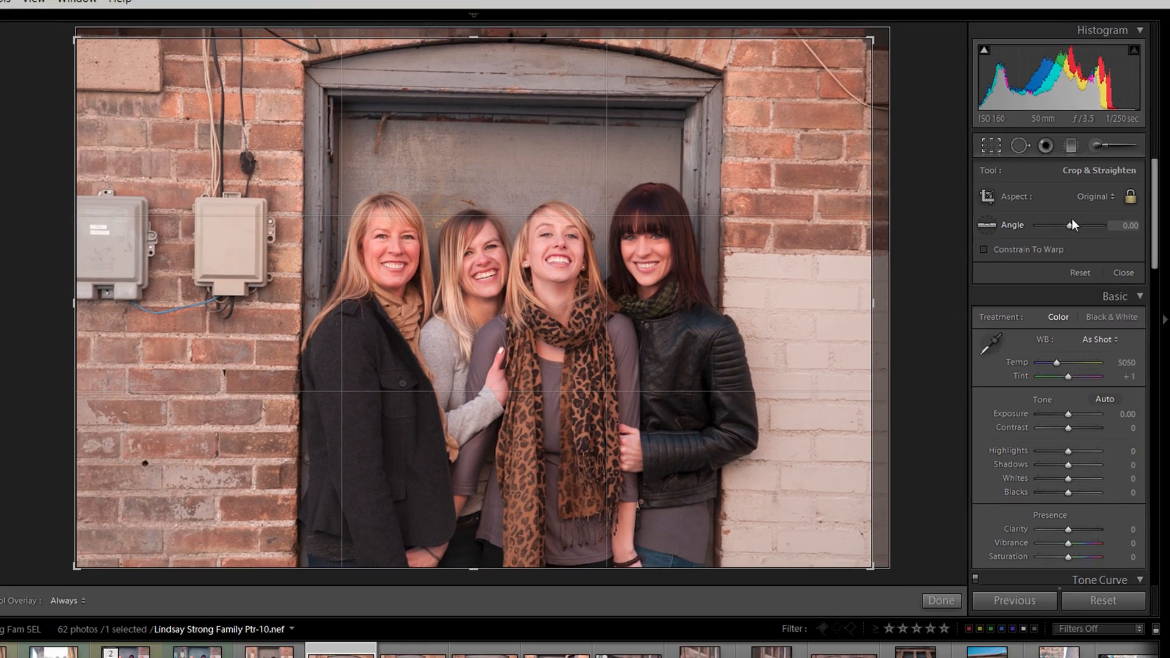
click(1079, 232)
click(1068, 234)
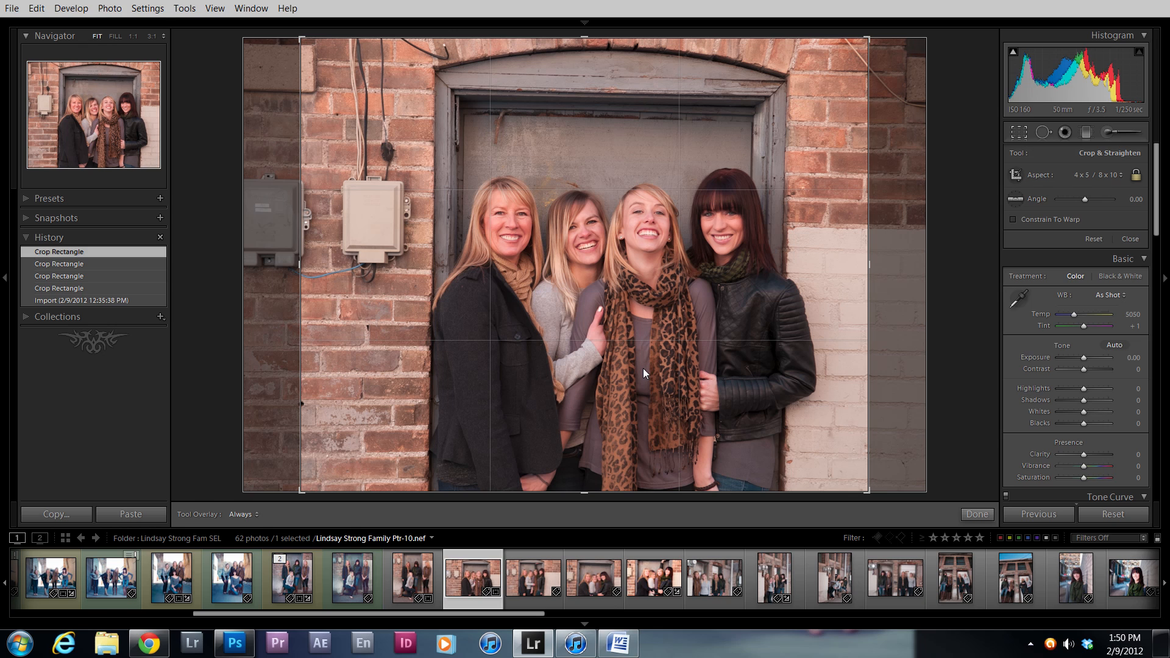
drag(608, 209, 615, 221)
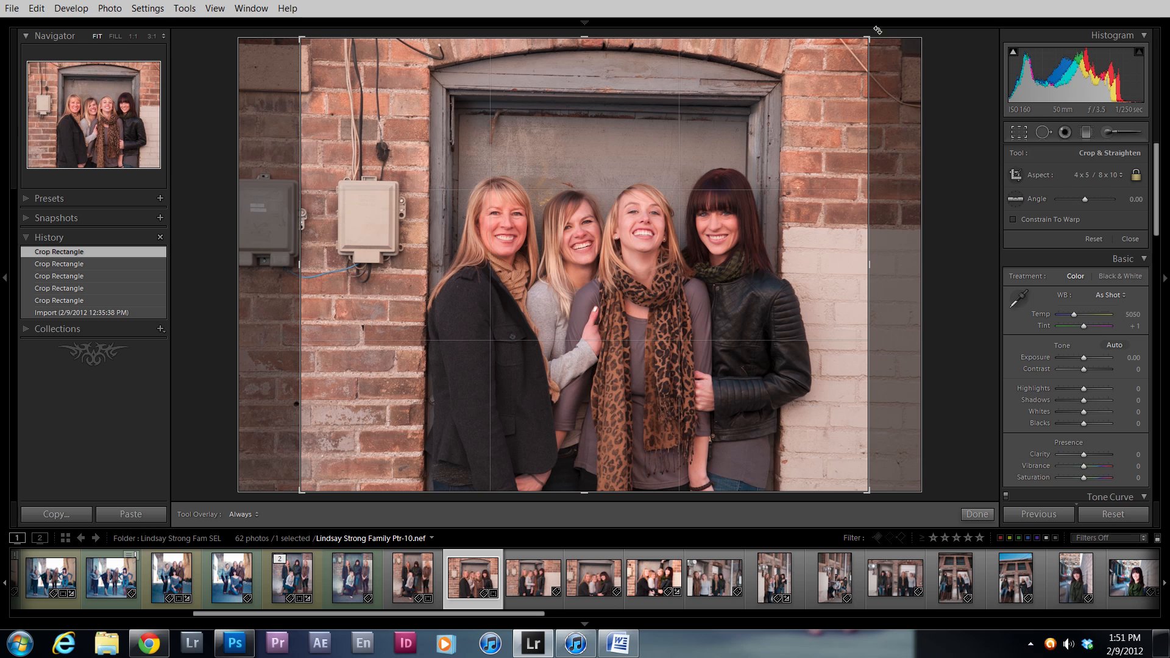
Straighten Ptr-10.nef to a crop angle of -0.71, fine-tune the group's horizontal placement in the frame, and apply the crop
drag(877, 41, 879, 34)
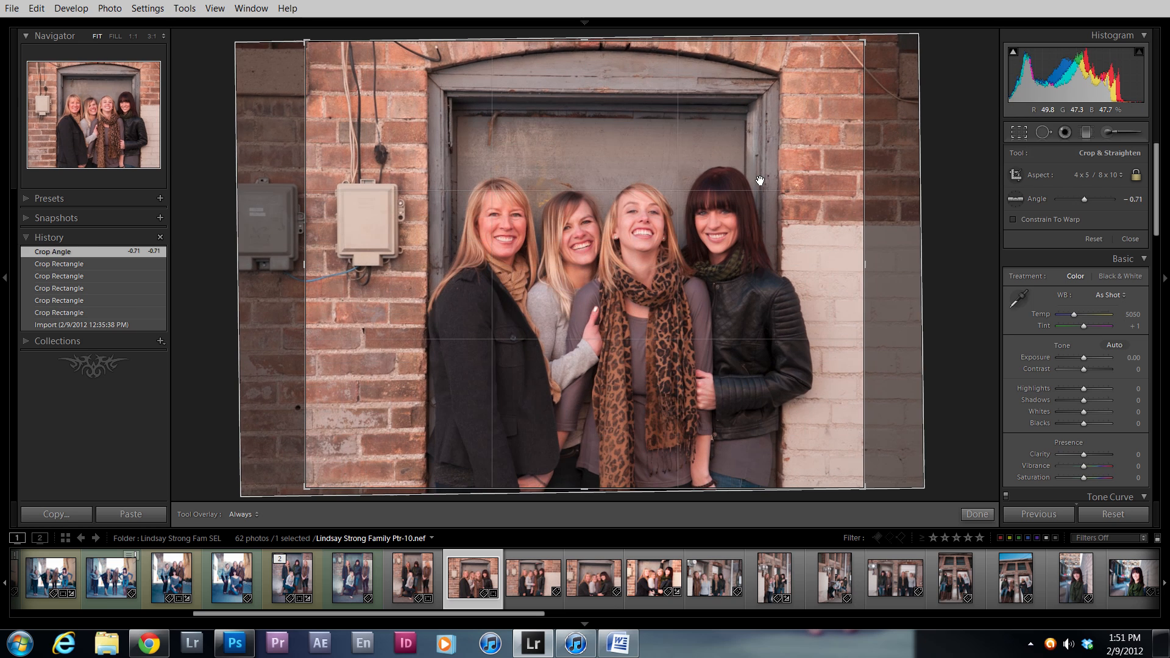
drag(762, 162, 762, 181)
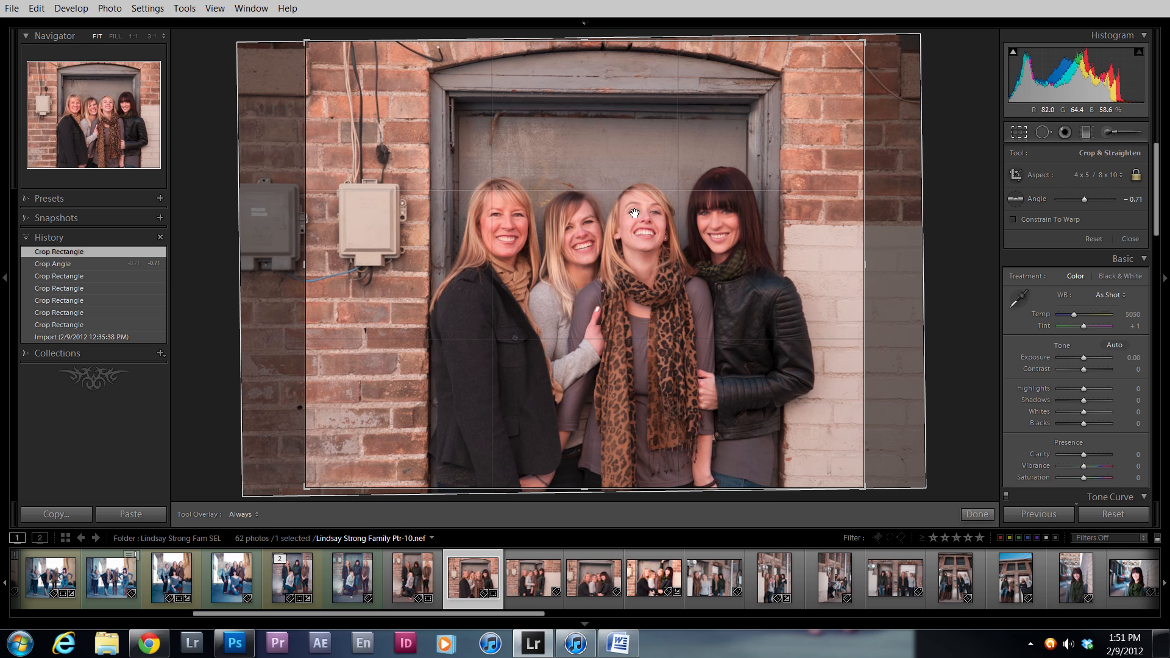
drag(660, 209, 576, 216)
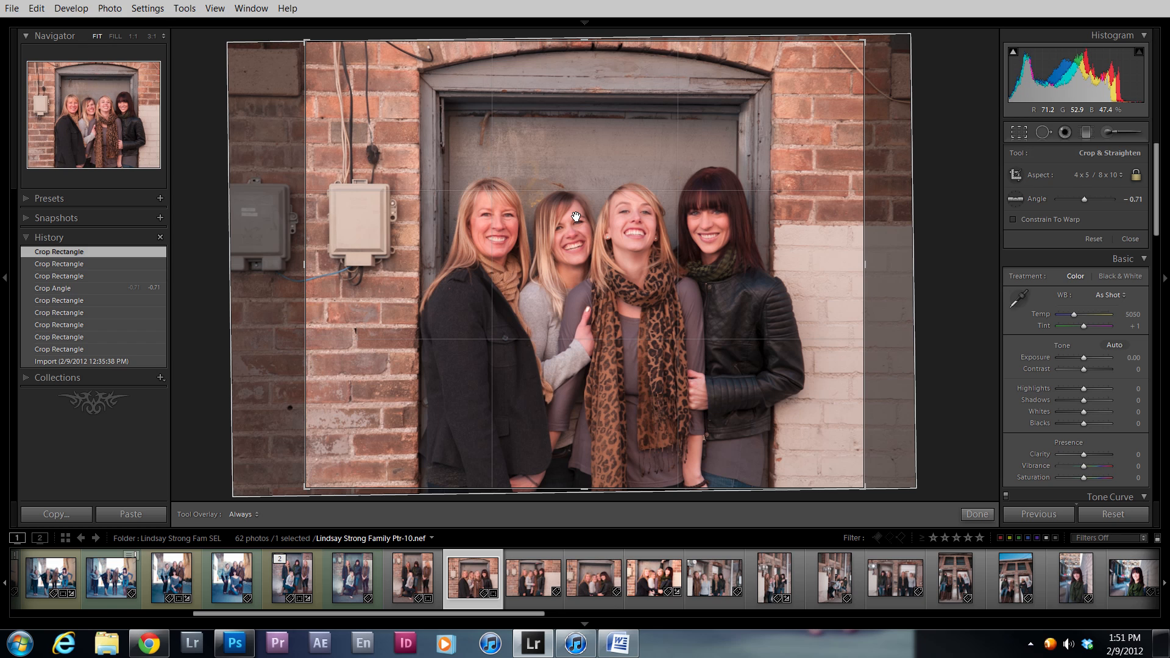
drag(574, 202, 577, 212)
drag(600, 329, 606, 341)
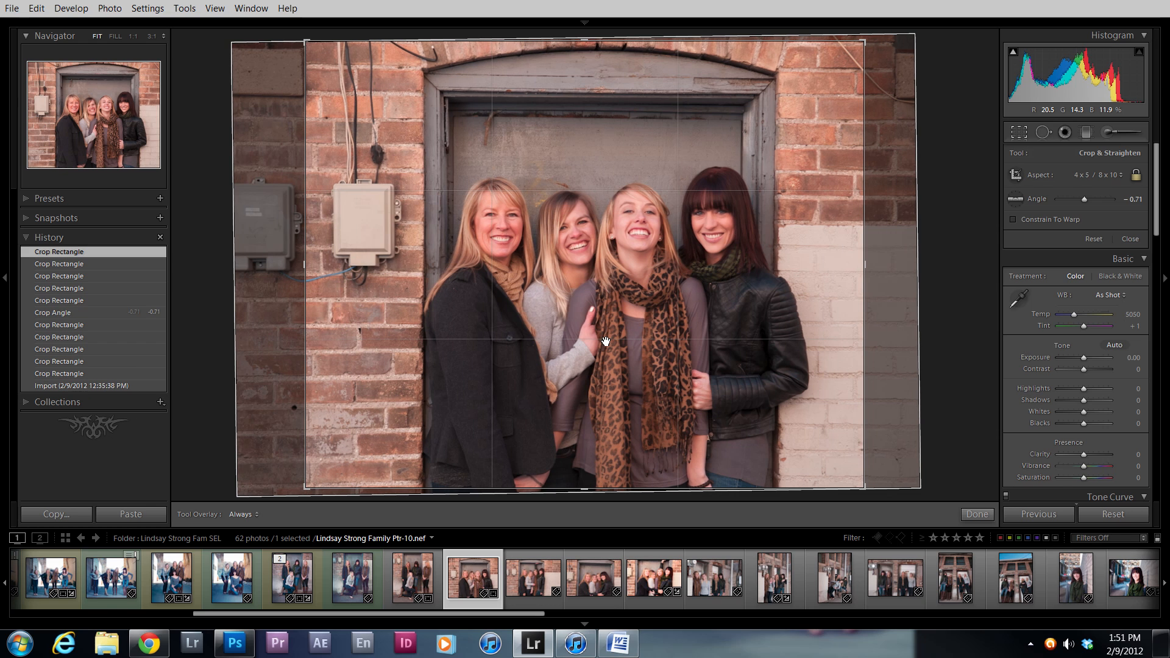
key(Return)
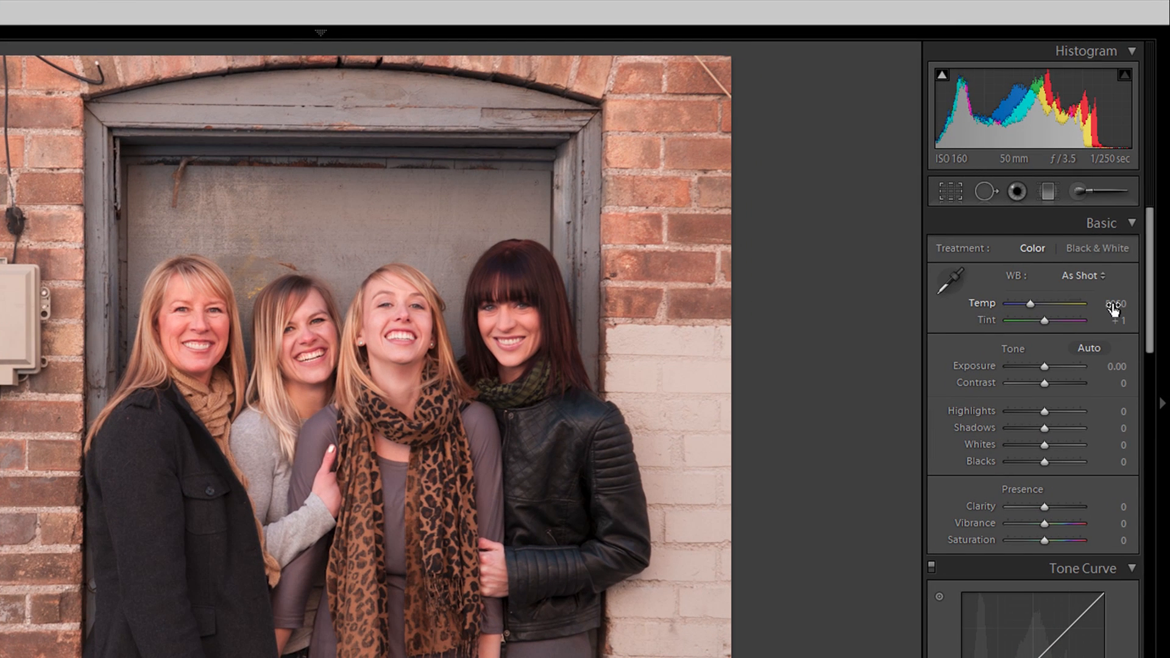
Try warmer and cooler white balances on Ptr-10.nef, settle on a Temp of 4300, and check the faces close up
mouse_move(1114, 309)
mouse_down()
mouse_move(1079, 308)
mouse_move(1128, 309)
mouse_move(1106, 304)
mouse_up()
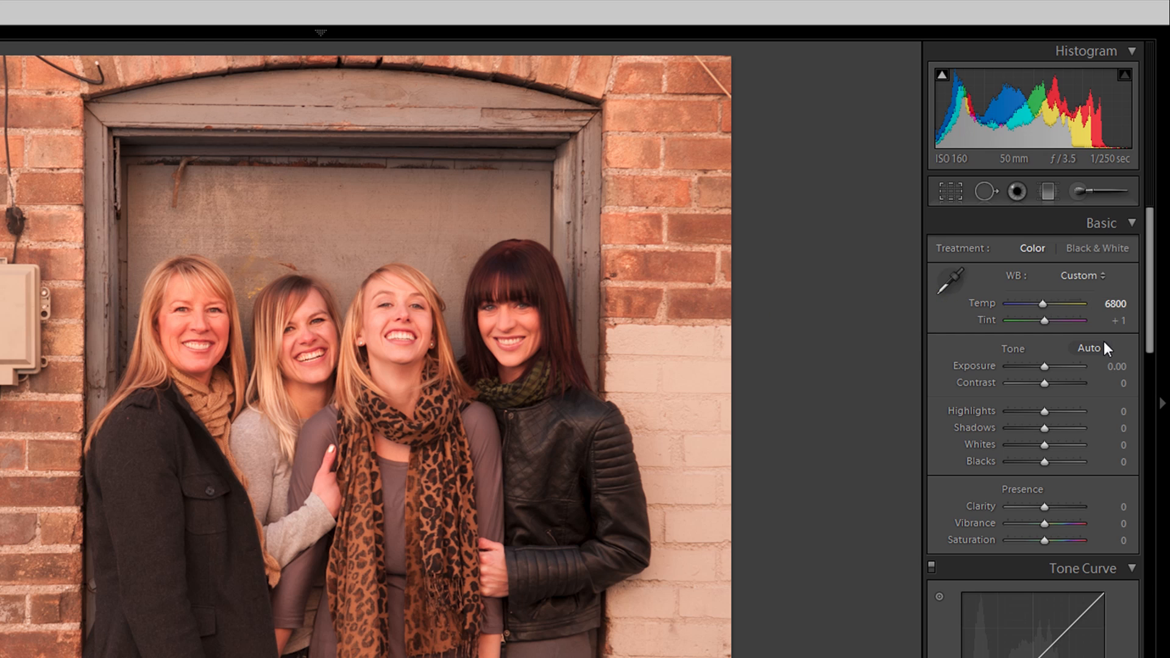
drag(1121, 298, 1112, 299)
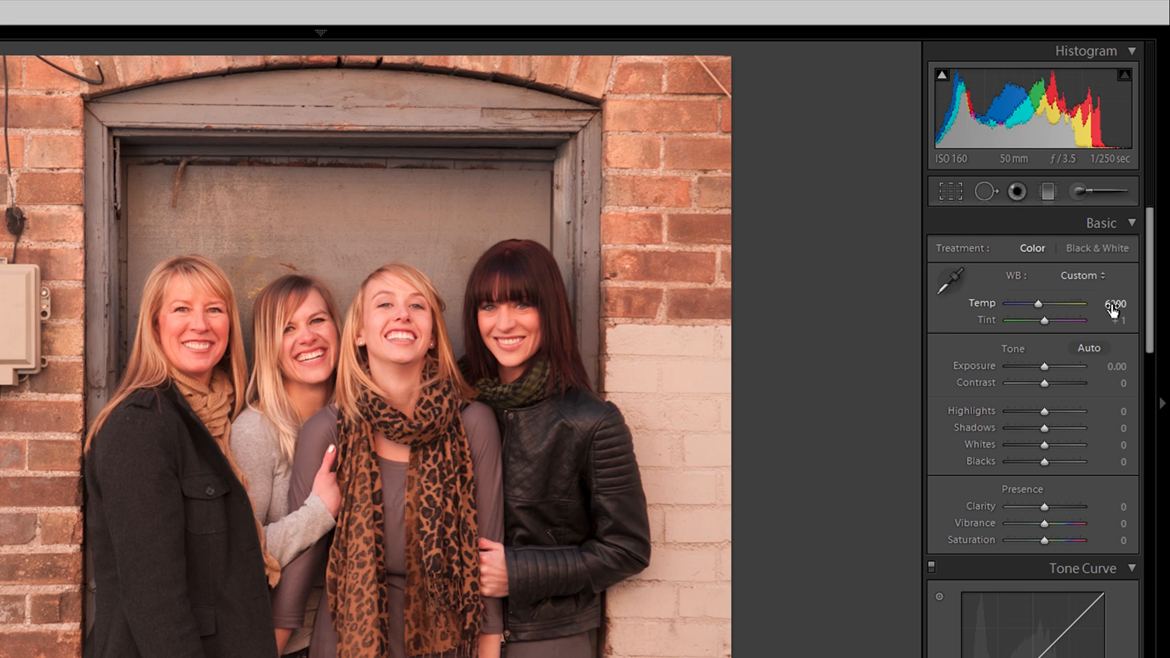
drag(1115, 304, 1015, 304)
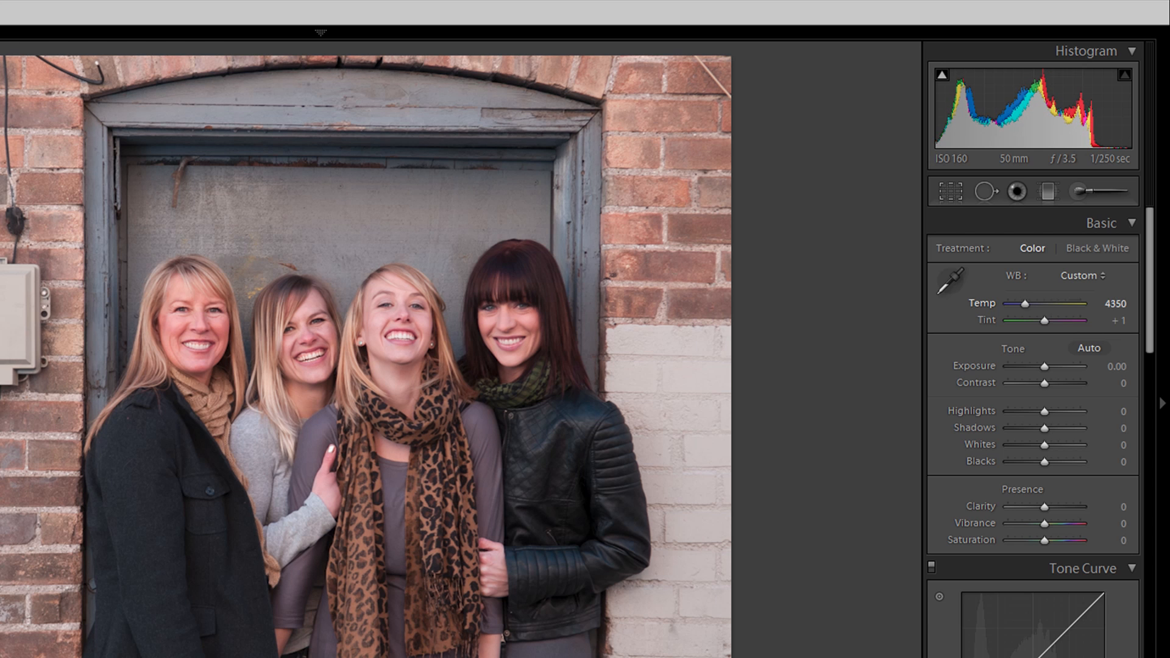
drag(1015, 304, 1014, 303)
click(238, 339)
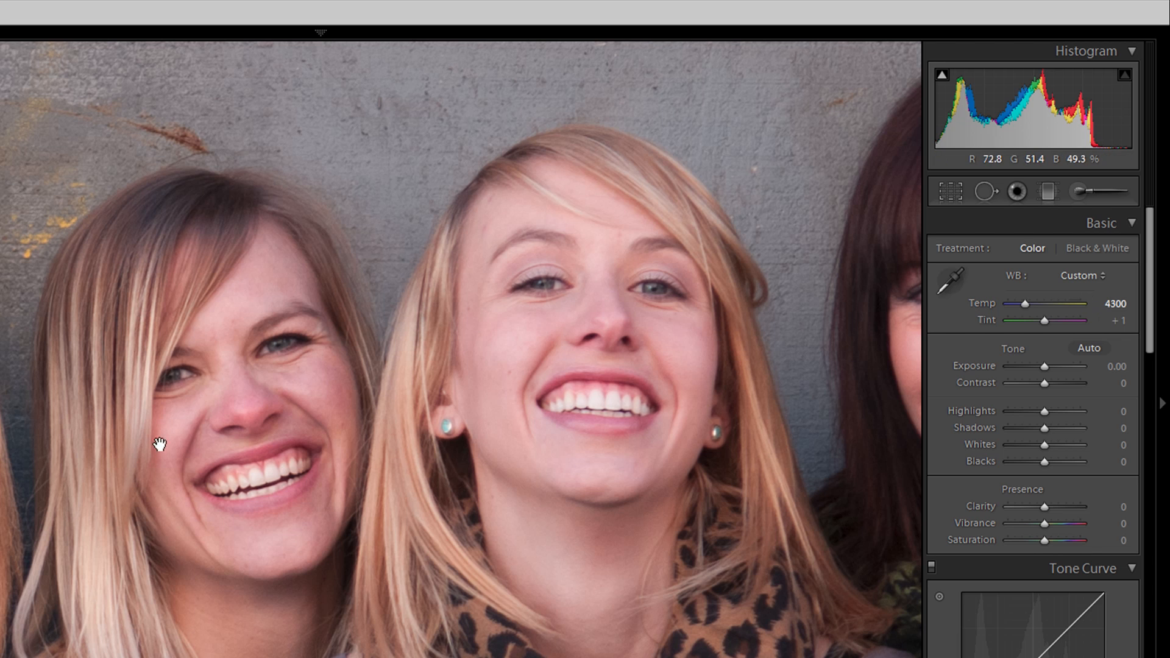
click(221, 433)
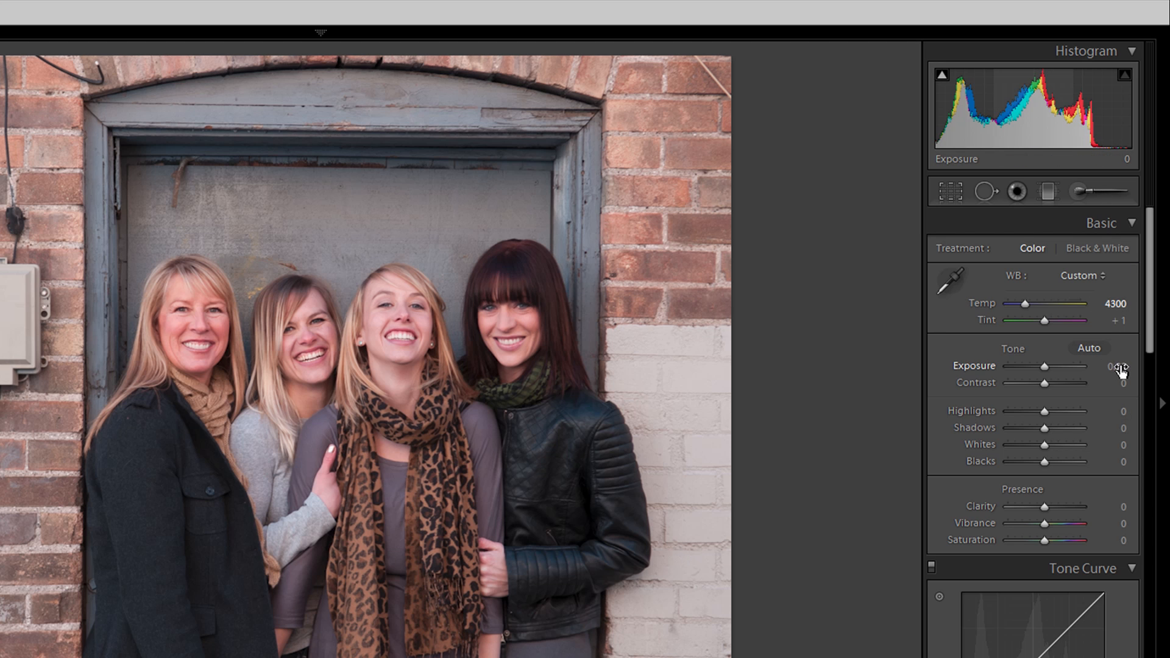
Test brighter and darker exposures on Ptr-10.nef and set Exposure to +0.20
key(Up)
key(Up)
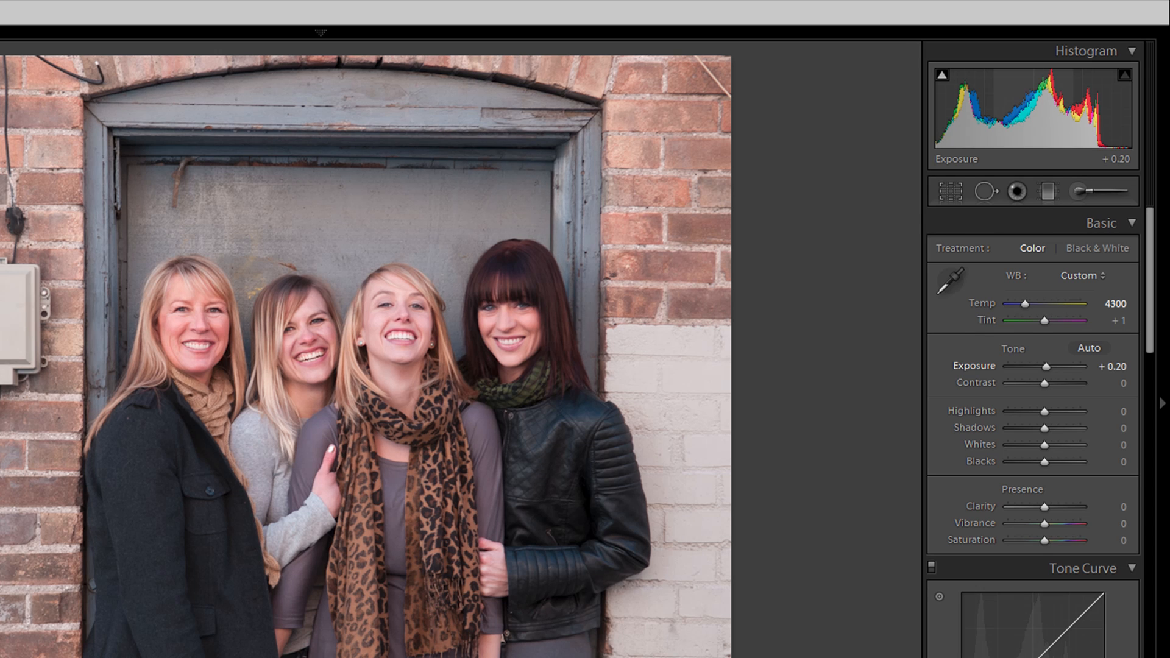
key(Up)
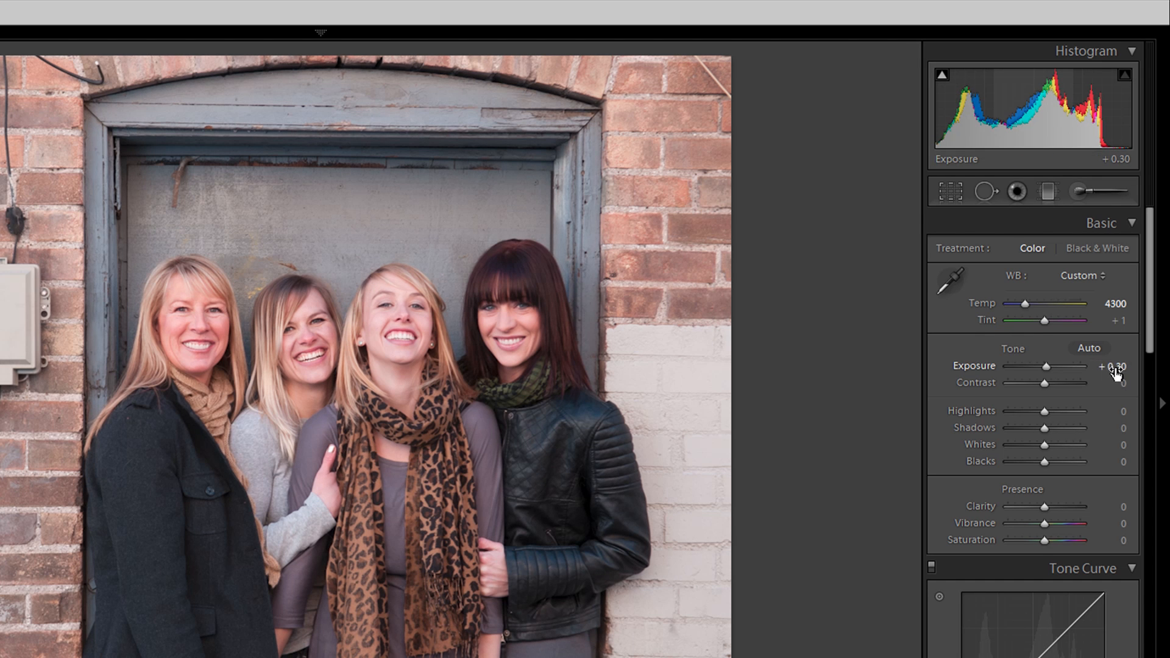
key(Down)
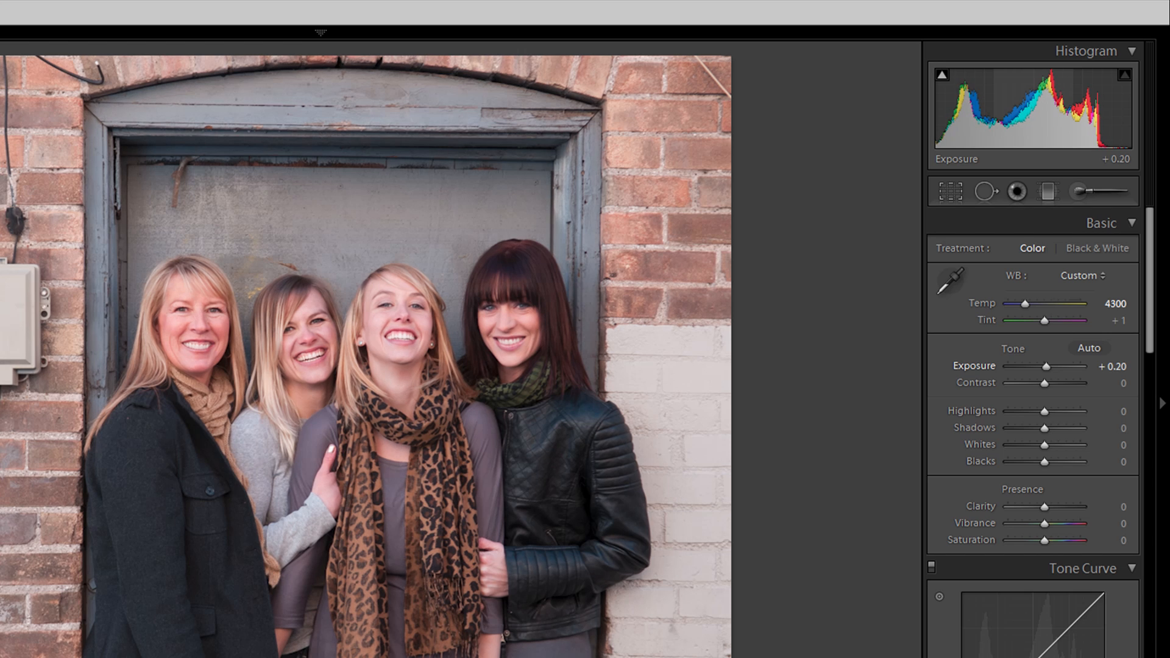
key(Up)
key(Up)
key(Up)
key(Up)
key(Up)
key(Up)
key(Up)
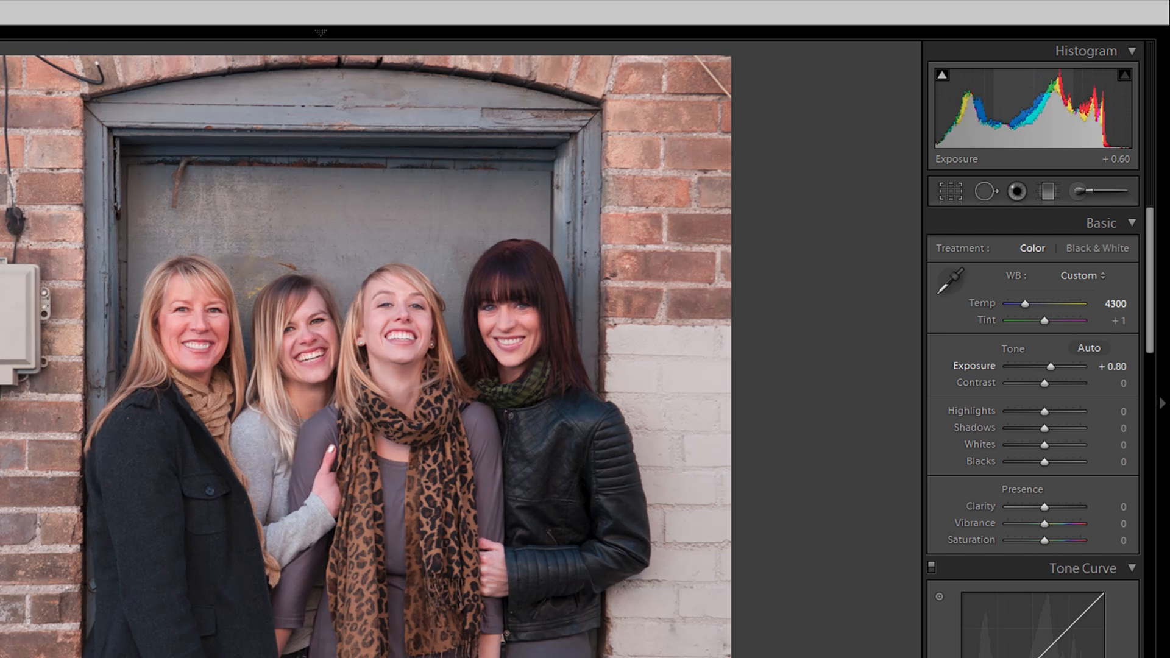
key(Down)
key(Down)
key(Down)
key(Down)
key(Down)
key(Down)
key(Down)
key(Down)
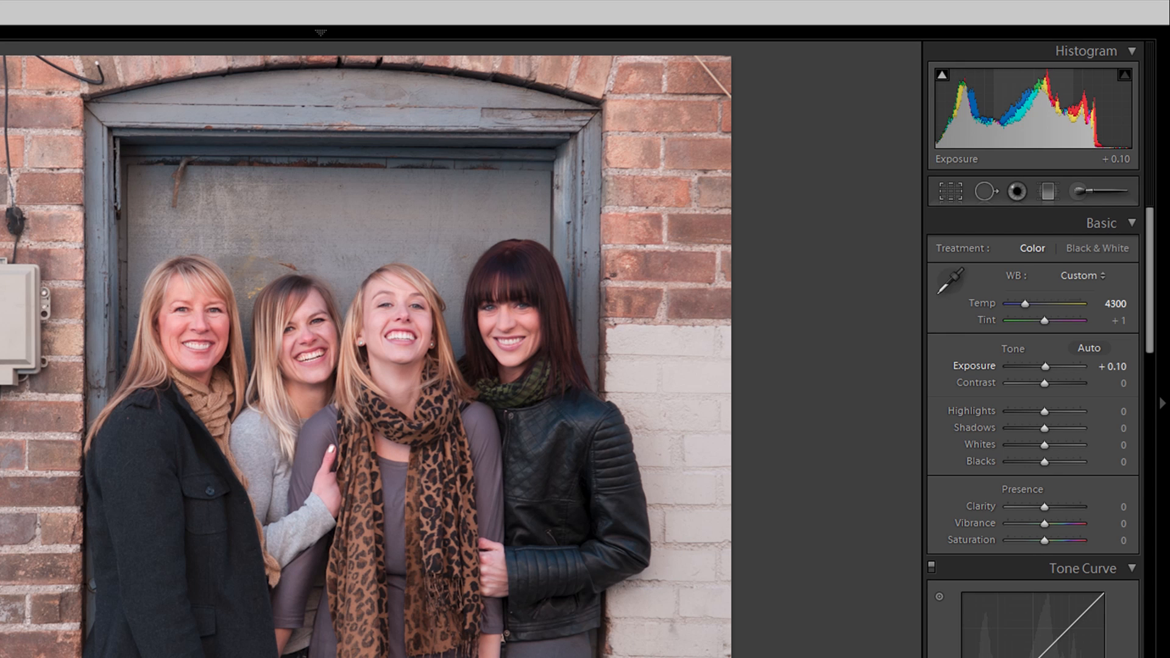
key(Up)
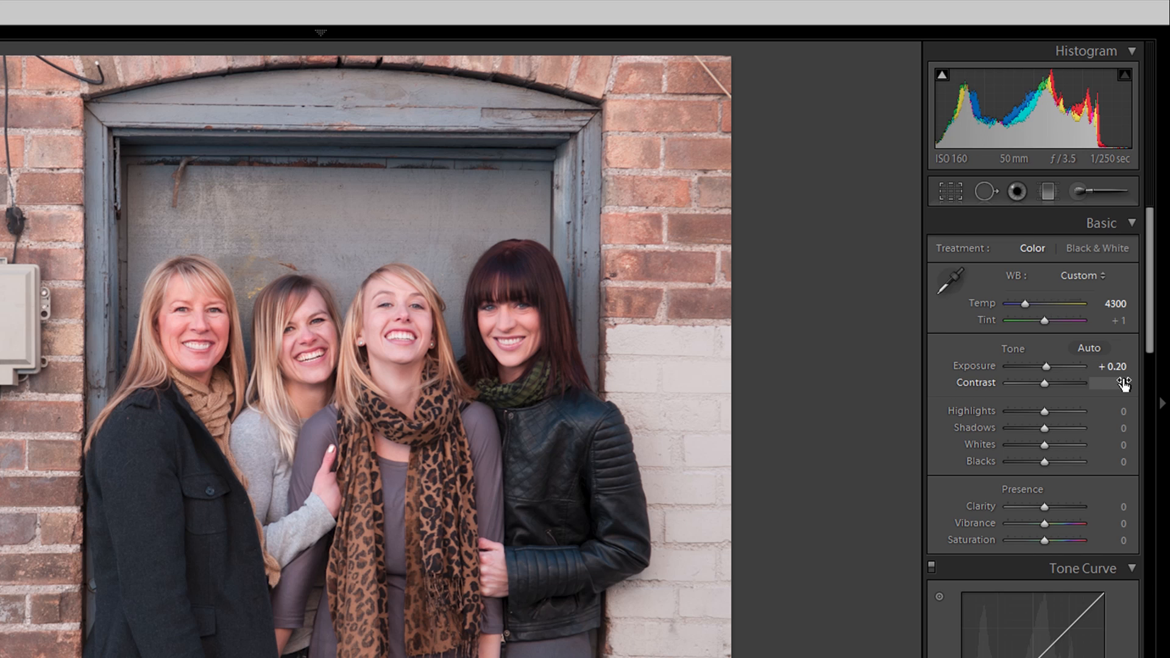
Compare a brighter exposure of +0.30 on Ptr-10.nef and settle on an Exposure of +0.15
key(Up)
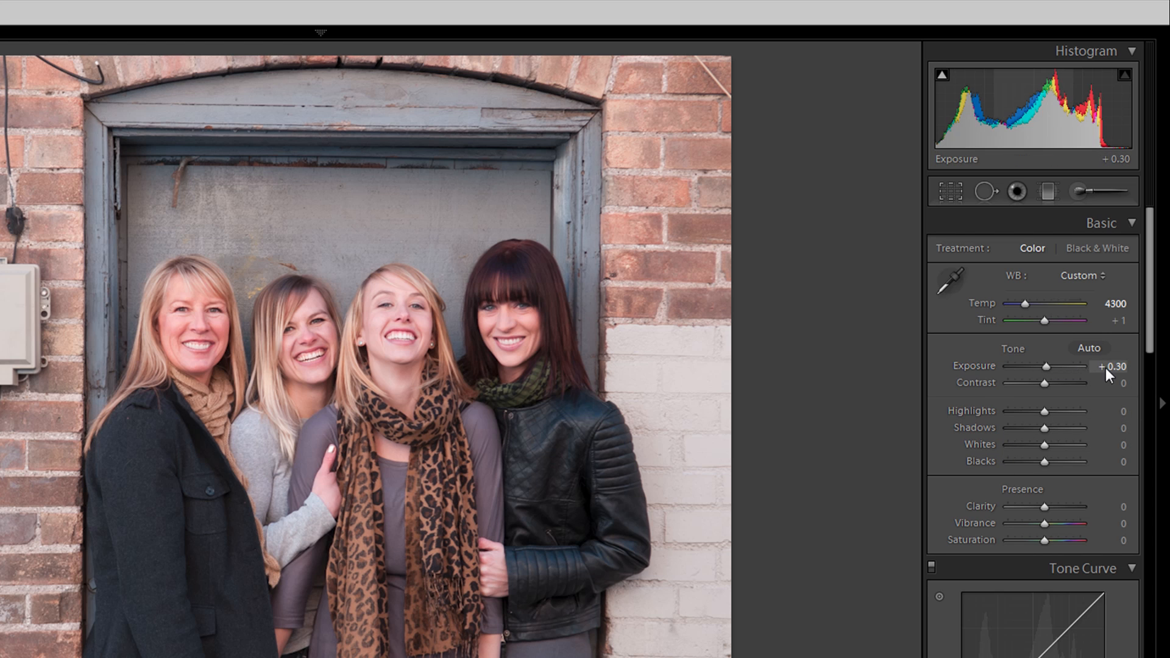
key(Down)
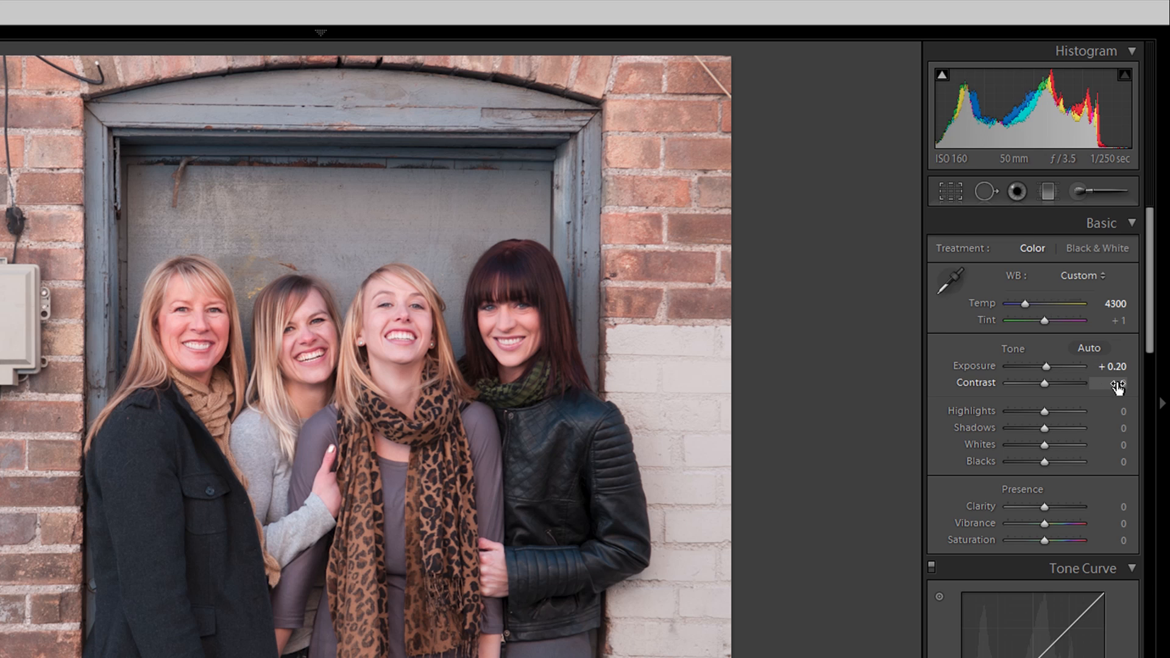
click(1113, 369)
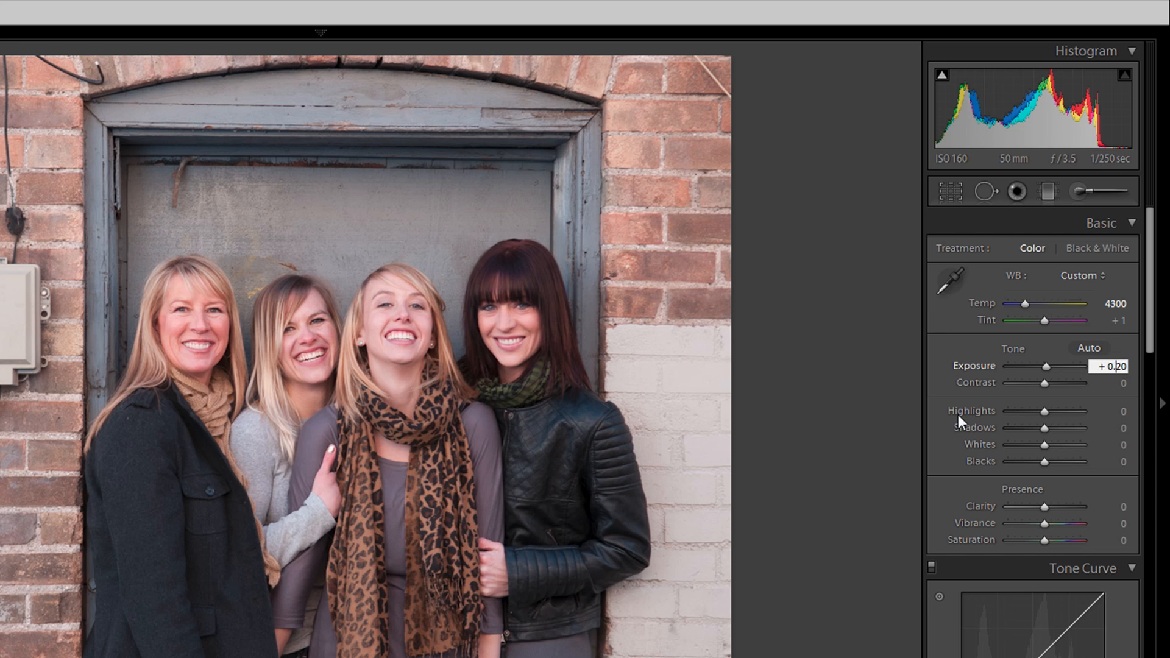
key(BackSpace)
key(BackSpace)
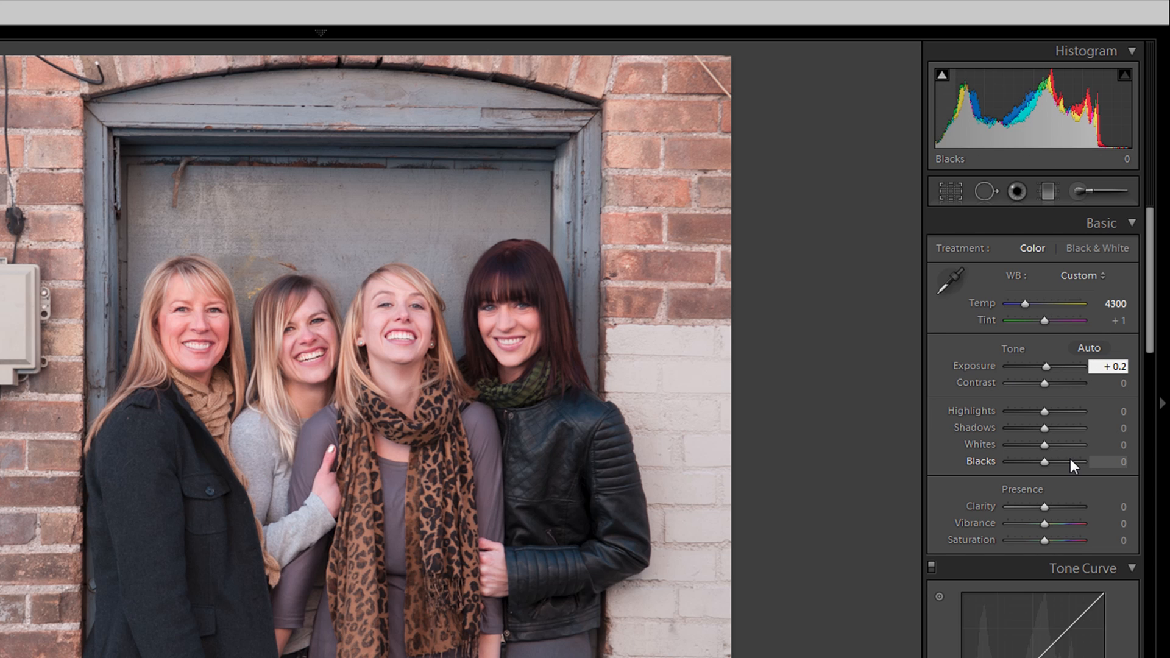
text(15)
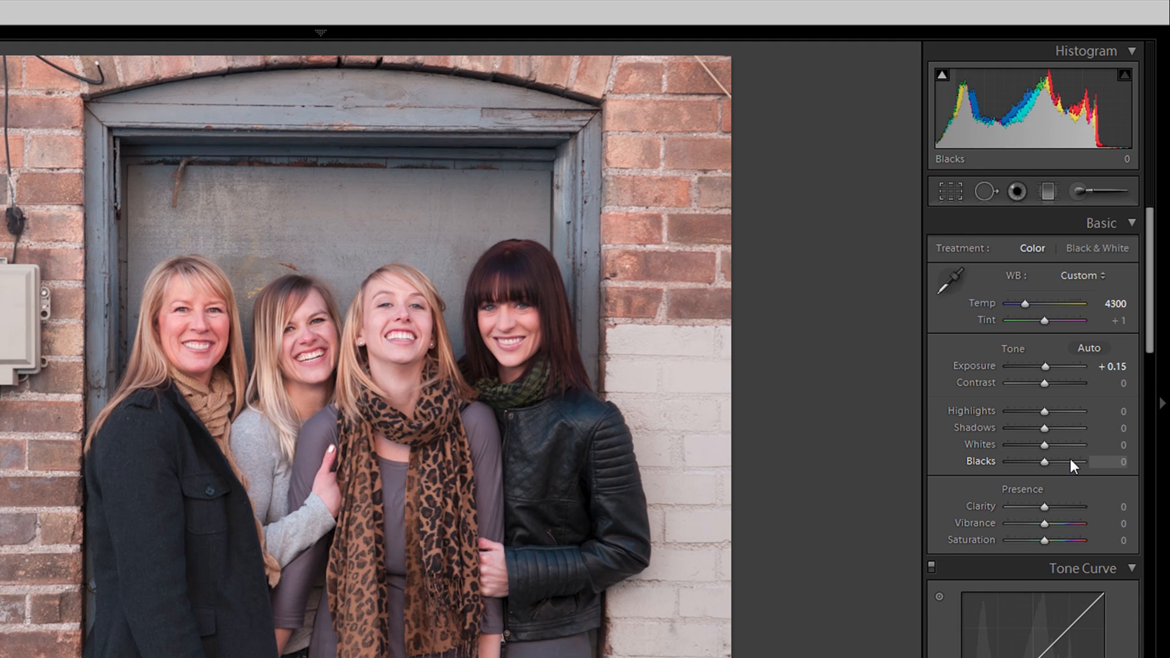
key(Return)
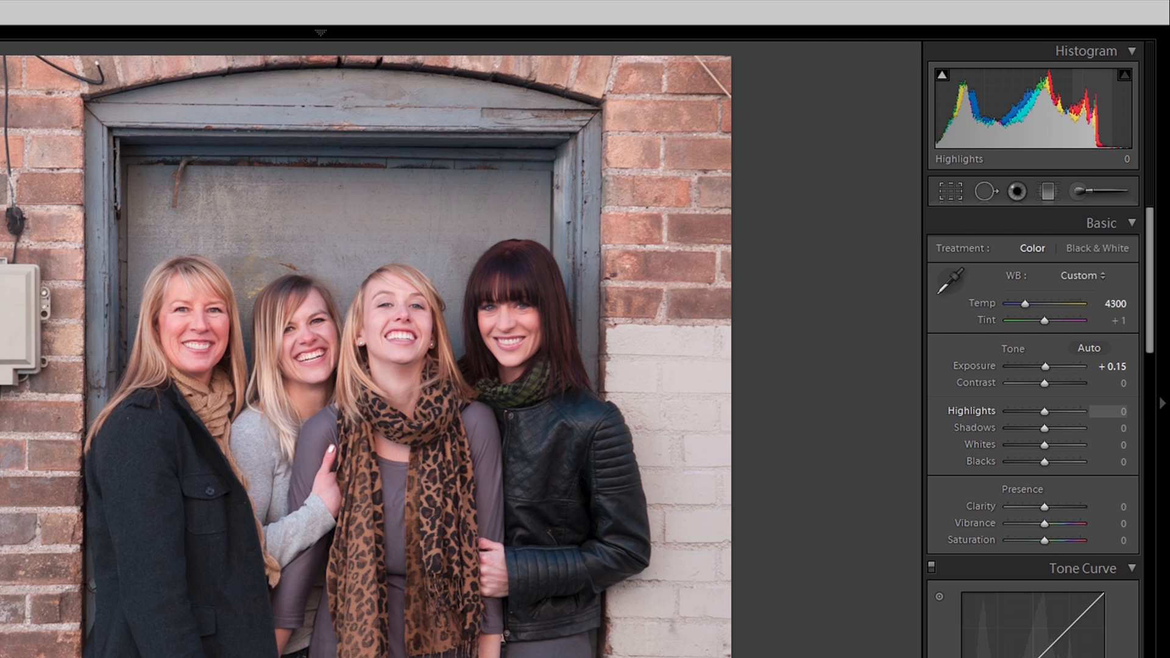
Raise Highlights to +19 and set Blacks to -10, checking the shadow clipping preview on the dark leather jacket
drag(1091, 113, 1098, 112)
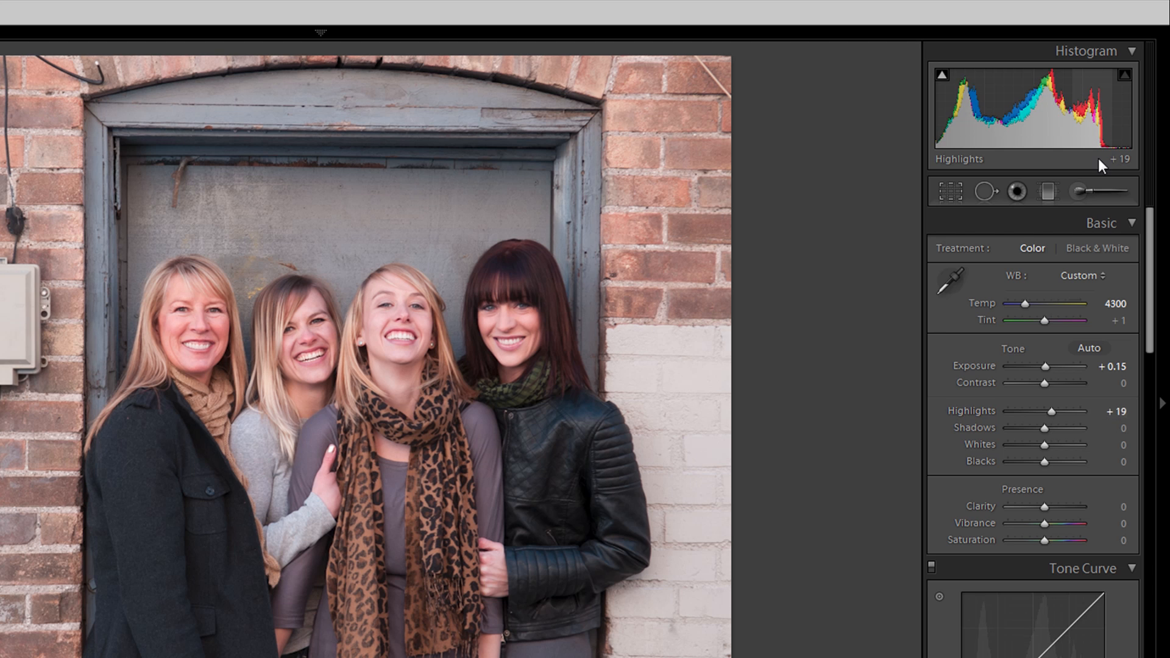
drag(939, 91, 935, 91)
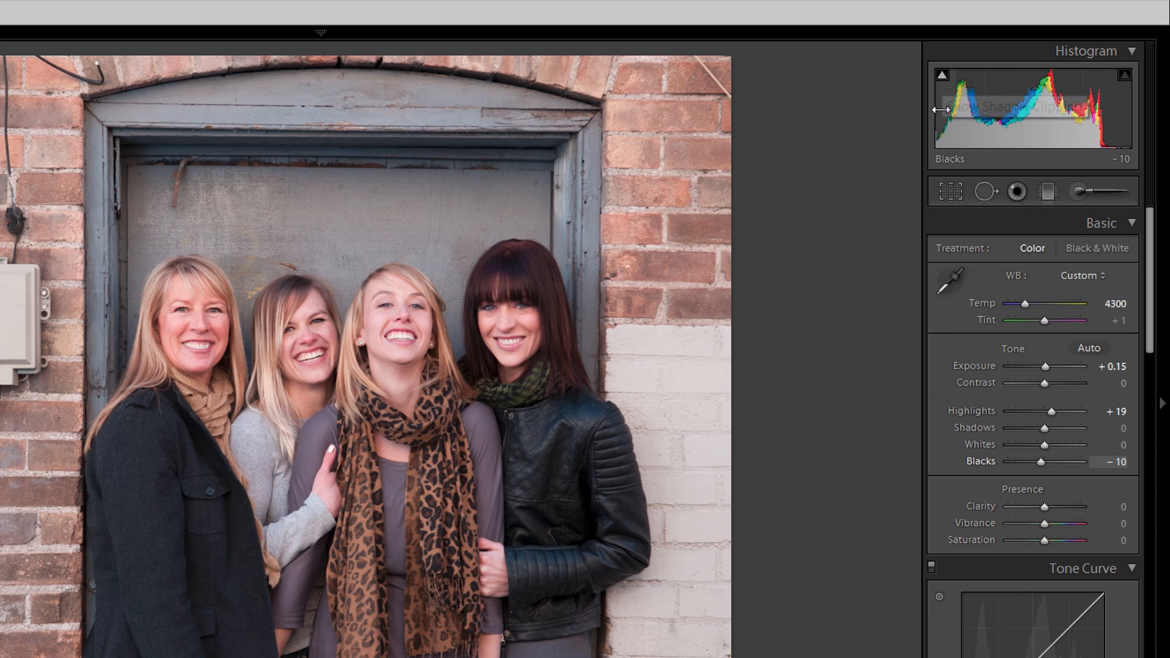
drag(939, 111, 937, 110)
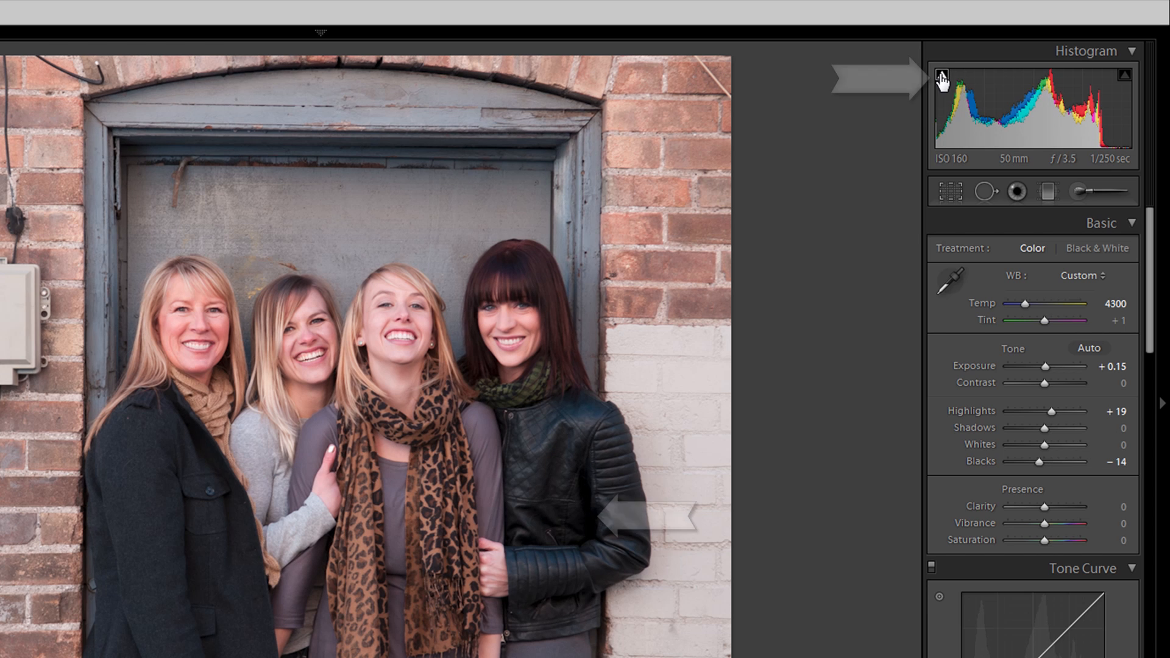
mouse_move(942, 78)
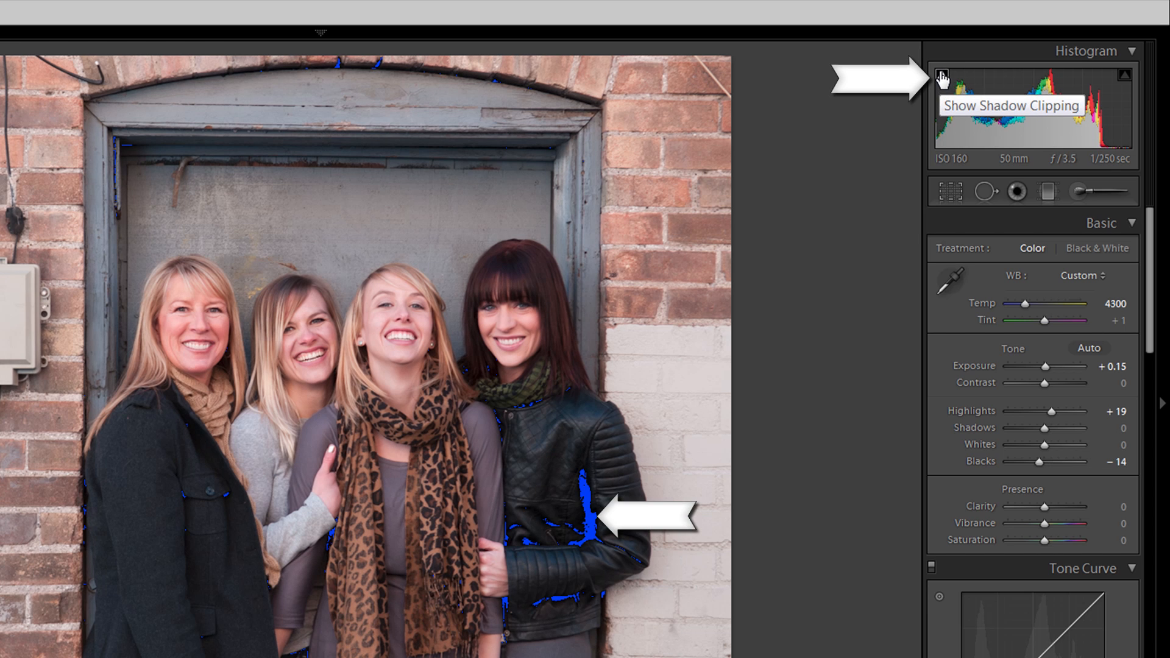
drag(942, 107, 947, 107)
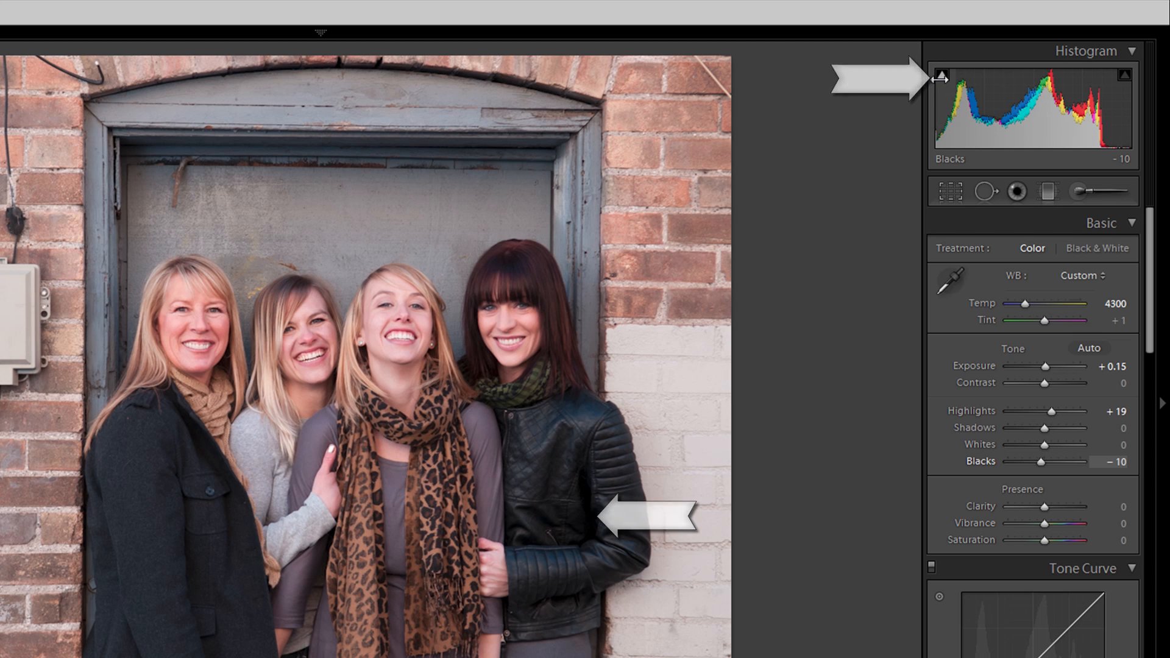
mouse_move(943, 85)
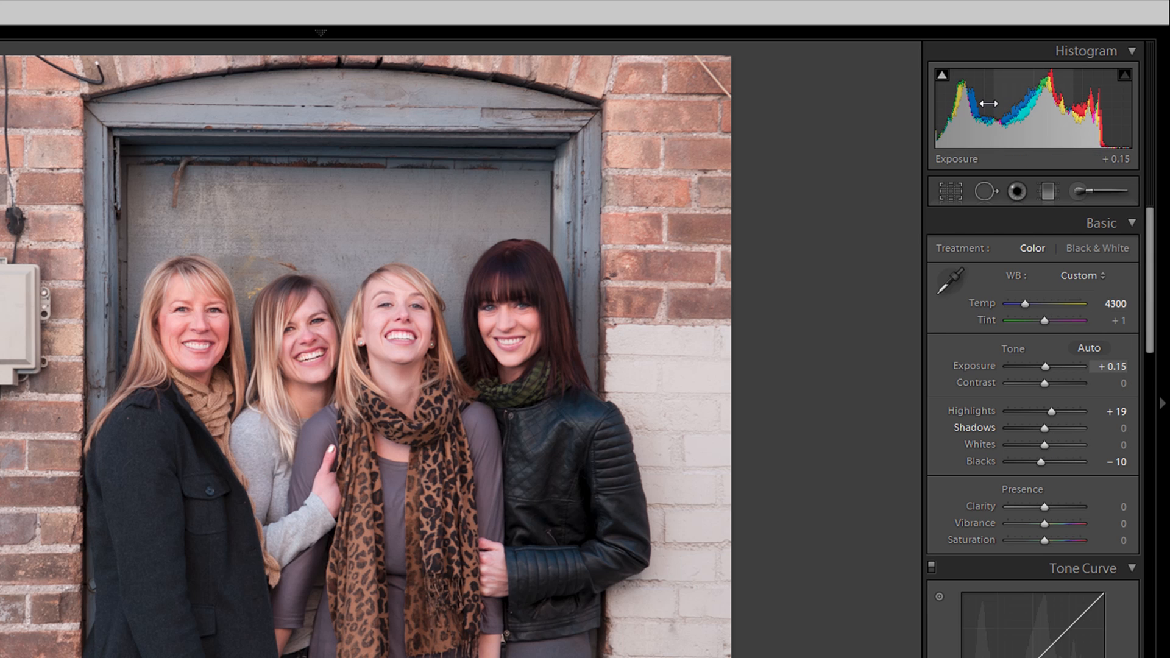
Try Shadows at +42, inspect the dark hair and leather jacket close up, and reset Shadows to 0
drag(982, 105, 1011, 104)
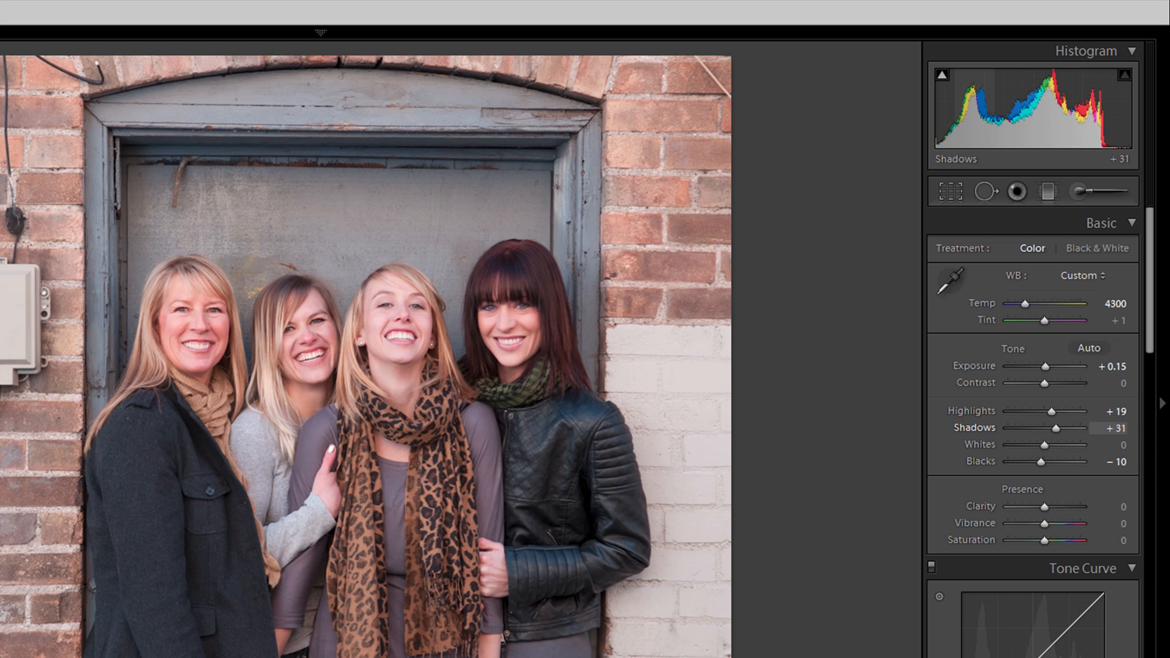
drag(995, 101, 997, 101)
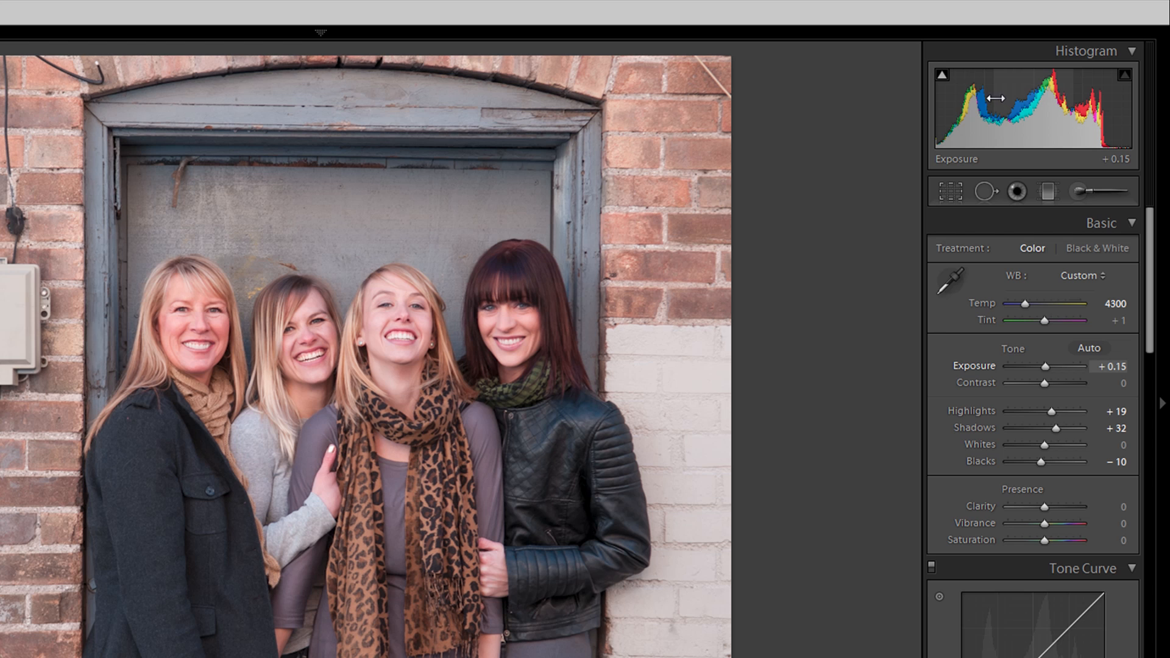
drag(975, 106, 987, 107)
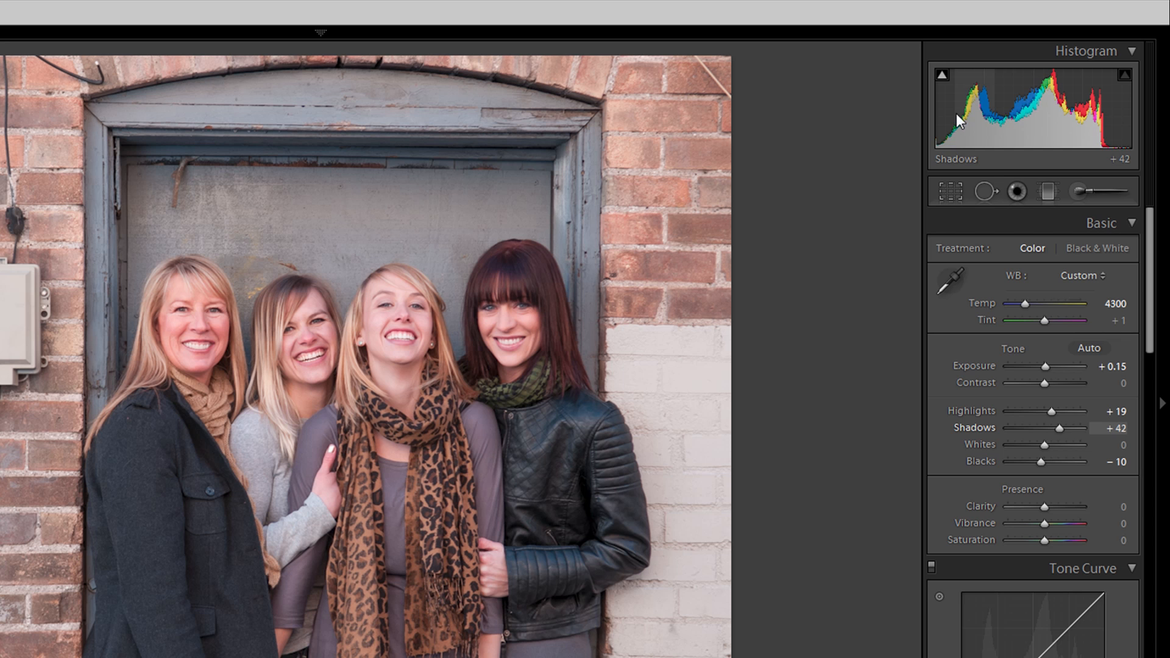
click(512, 282)
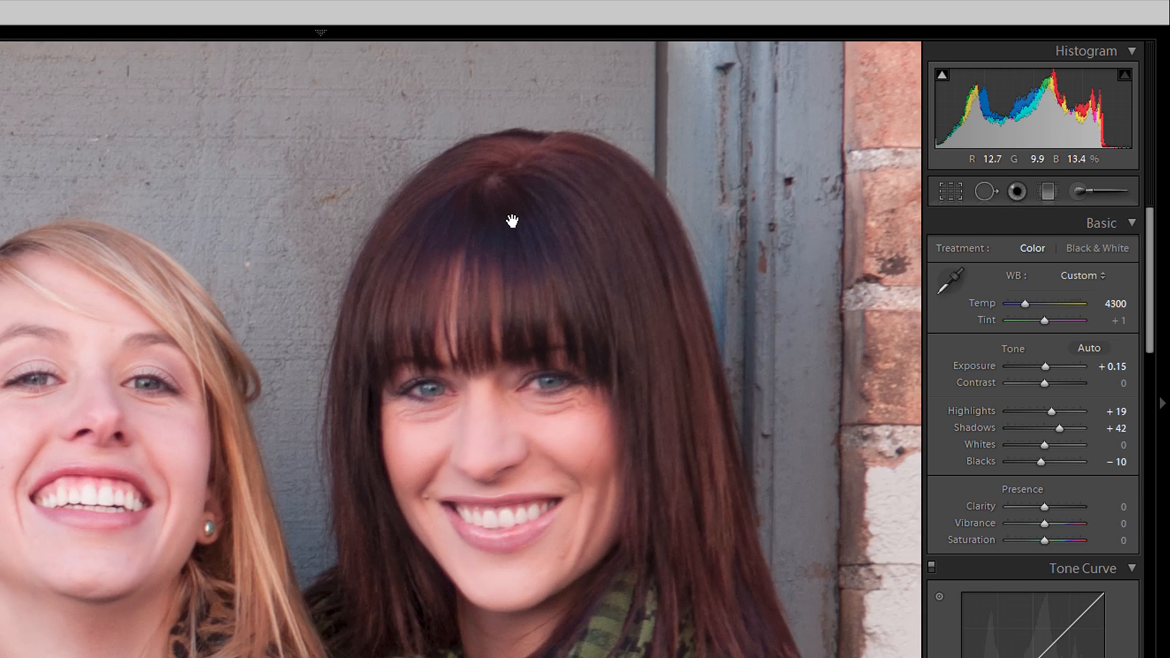
scroll(513, 372, down, 7)
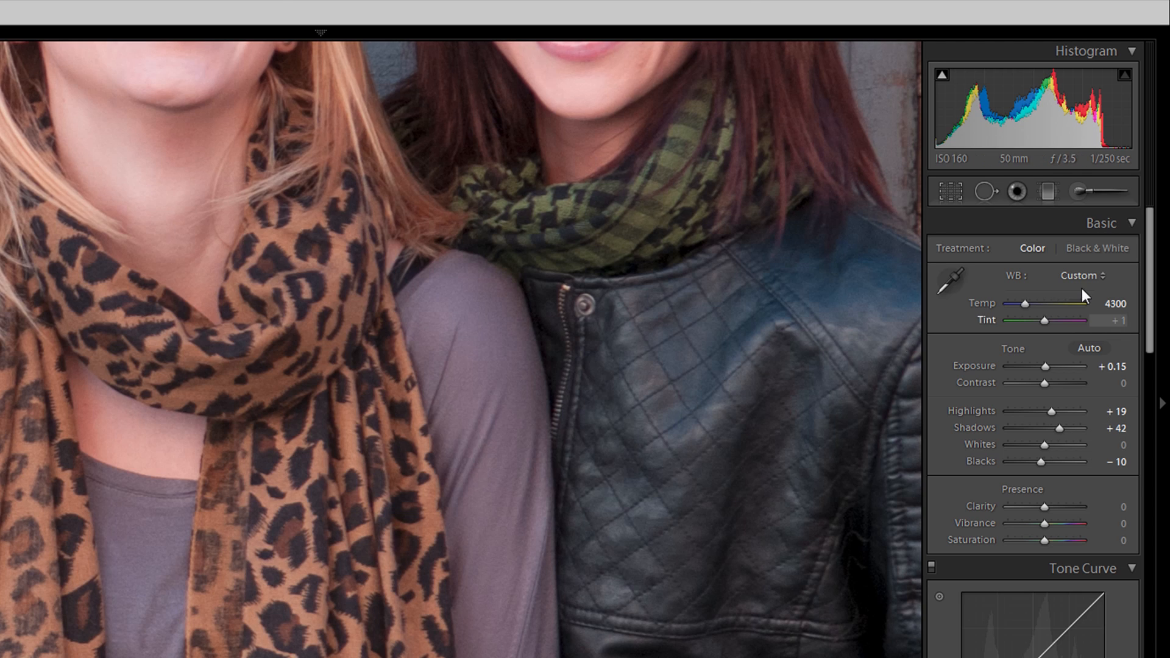
double_click(1059, 428)
Set Shadows to +22 while judging the dark-haired woman's hair close up, and return to the full image
drag(698, 174, 624, 577)
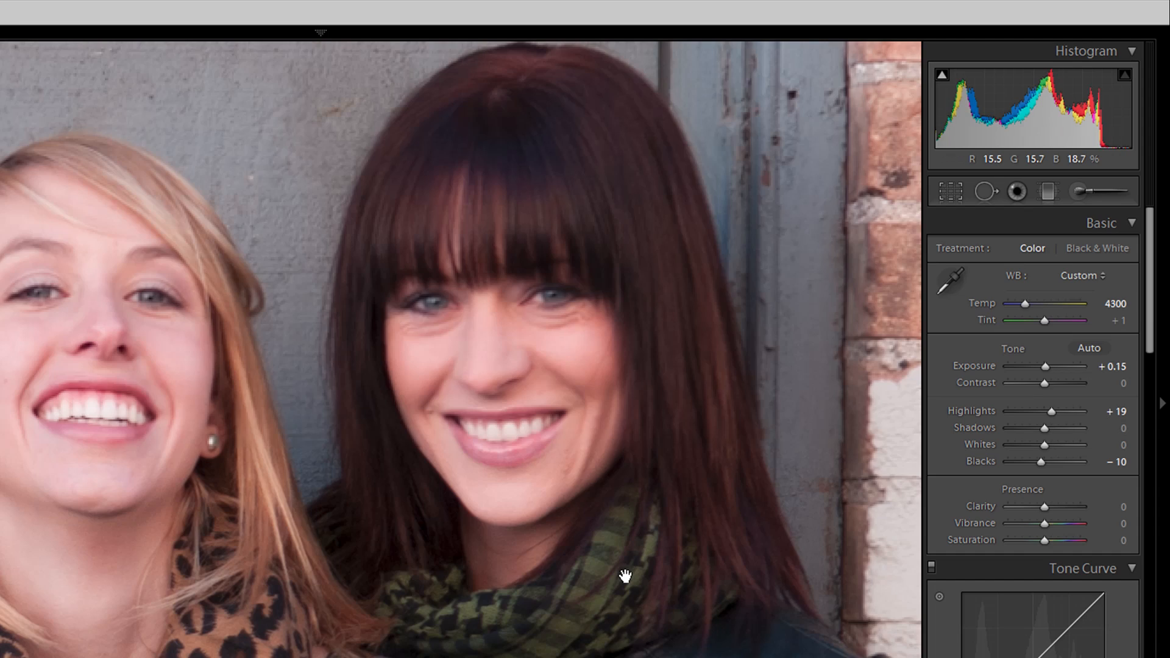
drag(674, 413, 678, 435)
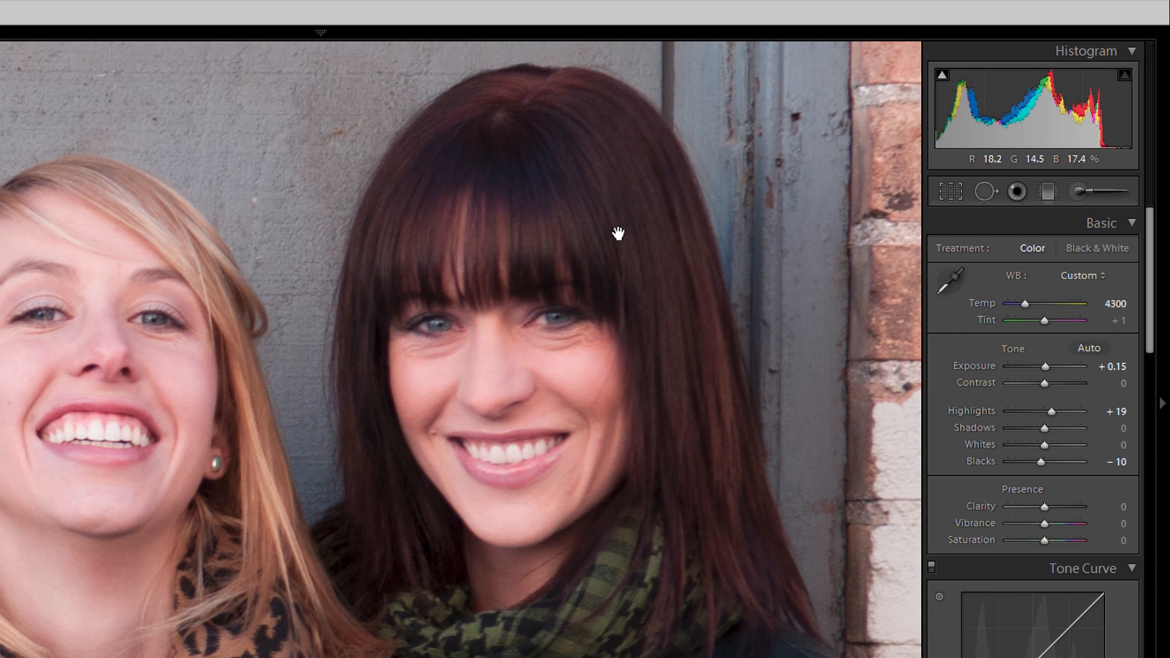
drag(1045, 428, 1049, 429)
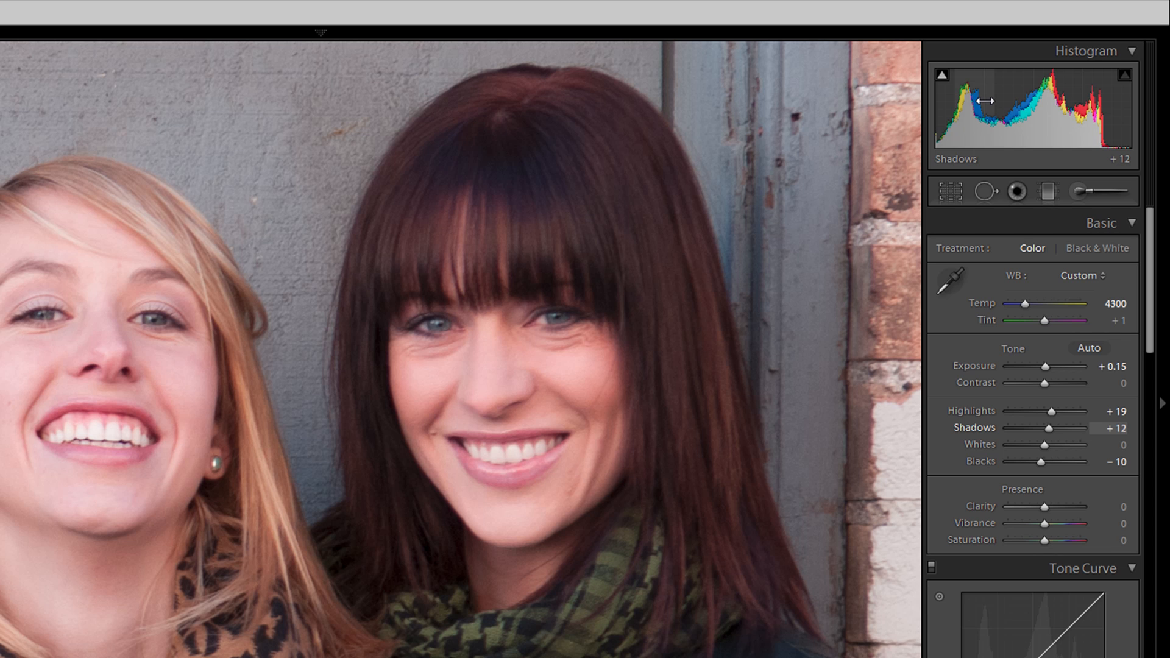
drag(986, 101, 996, 102)
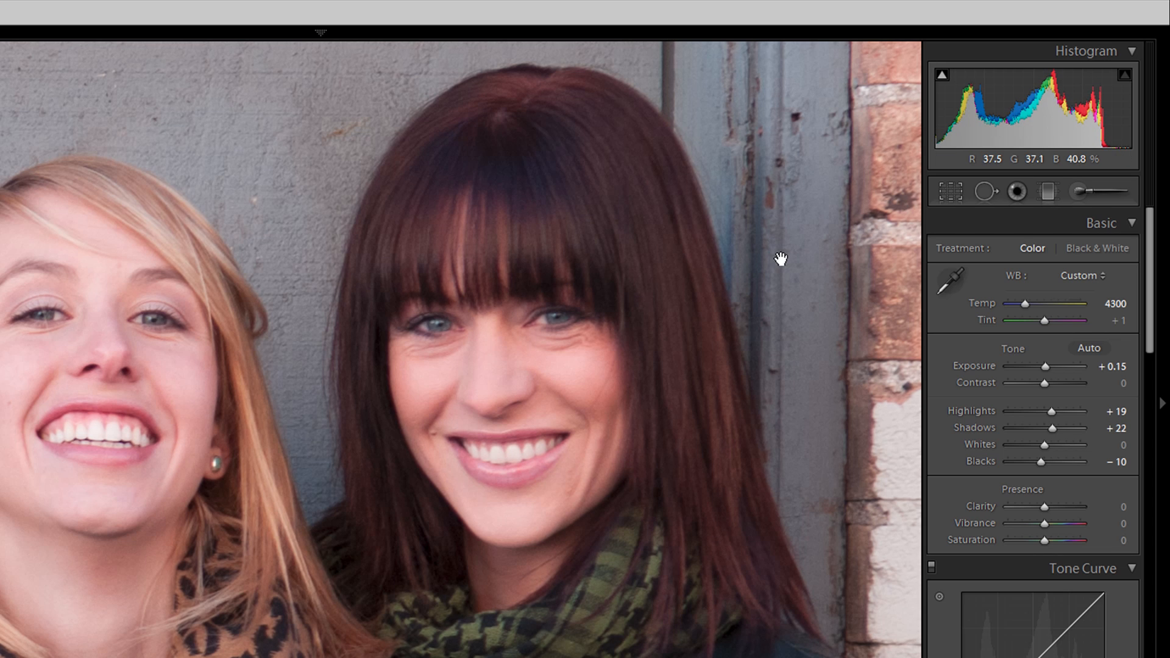
click(781, 288)
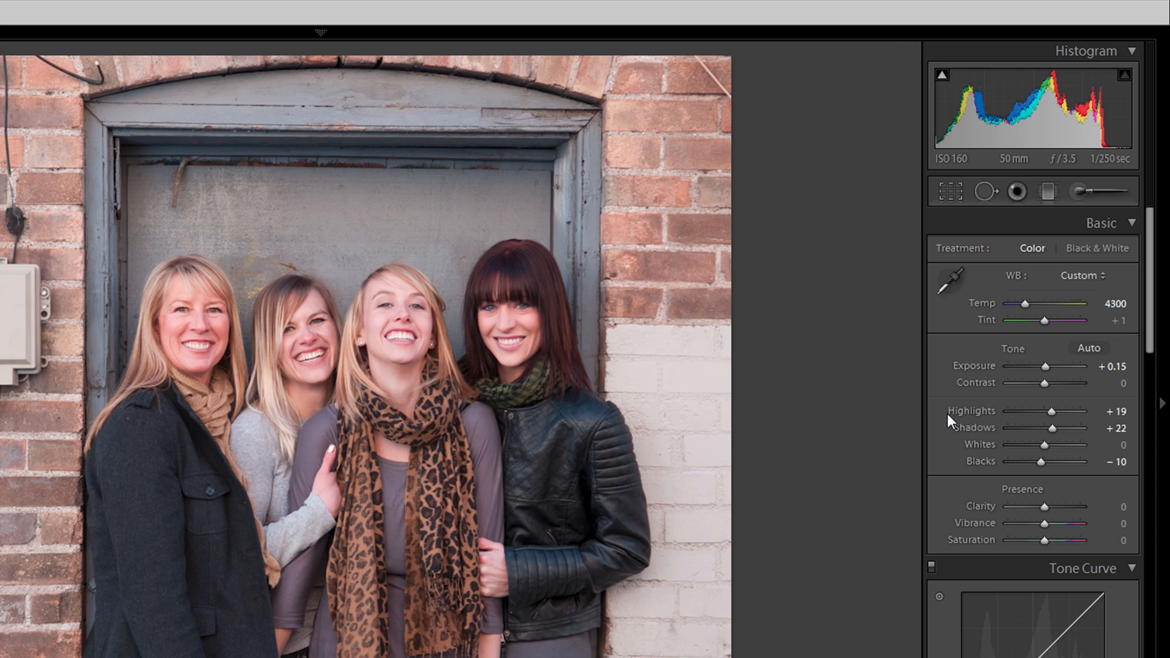
Try brightening the Whites to +74 and reset them to 0
drag(1091, 107, 1122, 114)
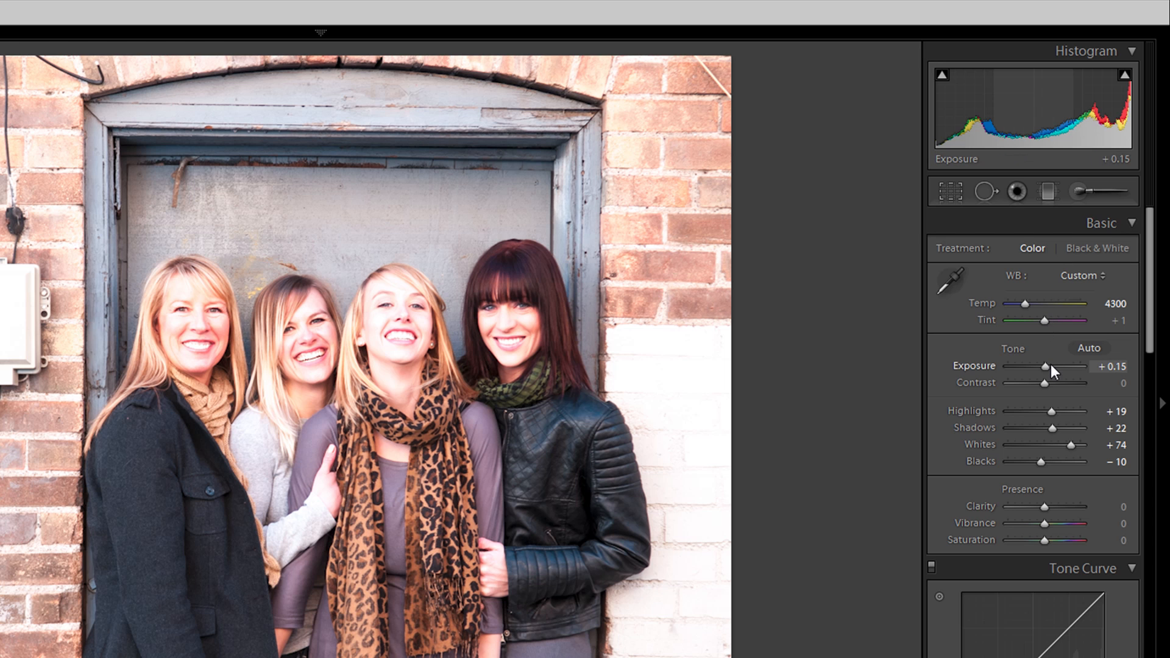
double_click(1070, 444)
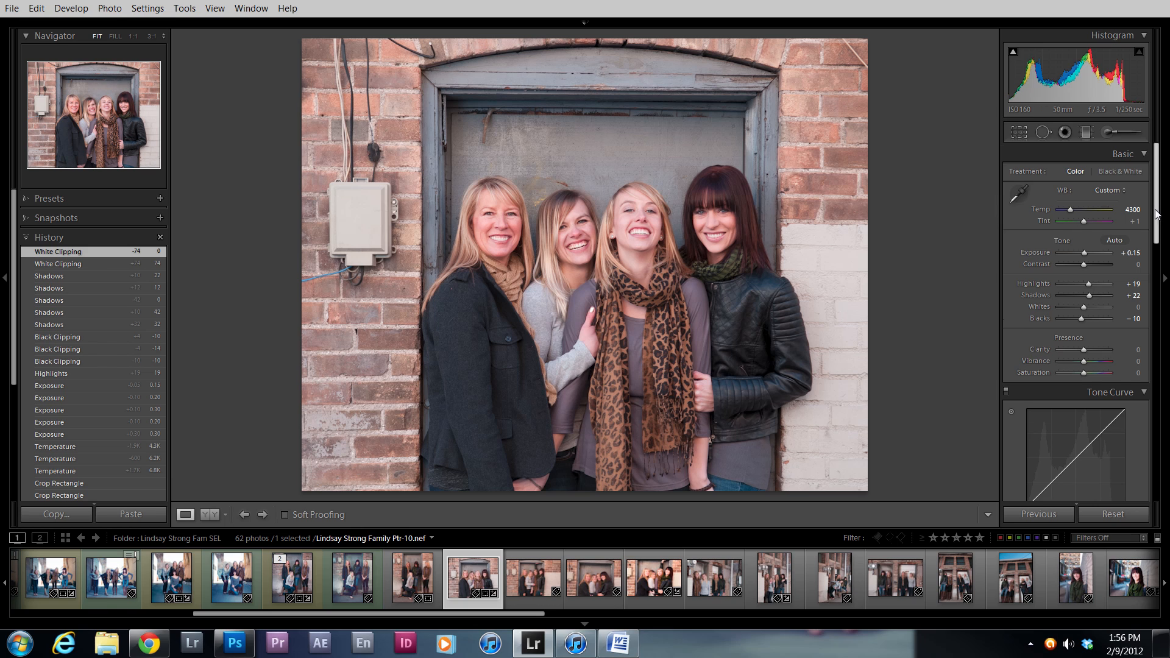
Set the photo's Vibrance to +15
drag(1158, 211, 1158, 223)
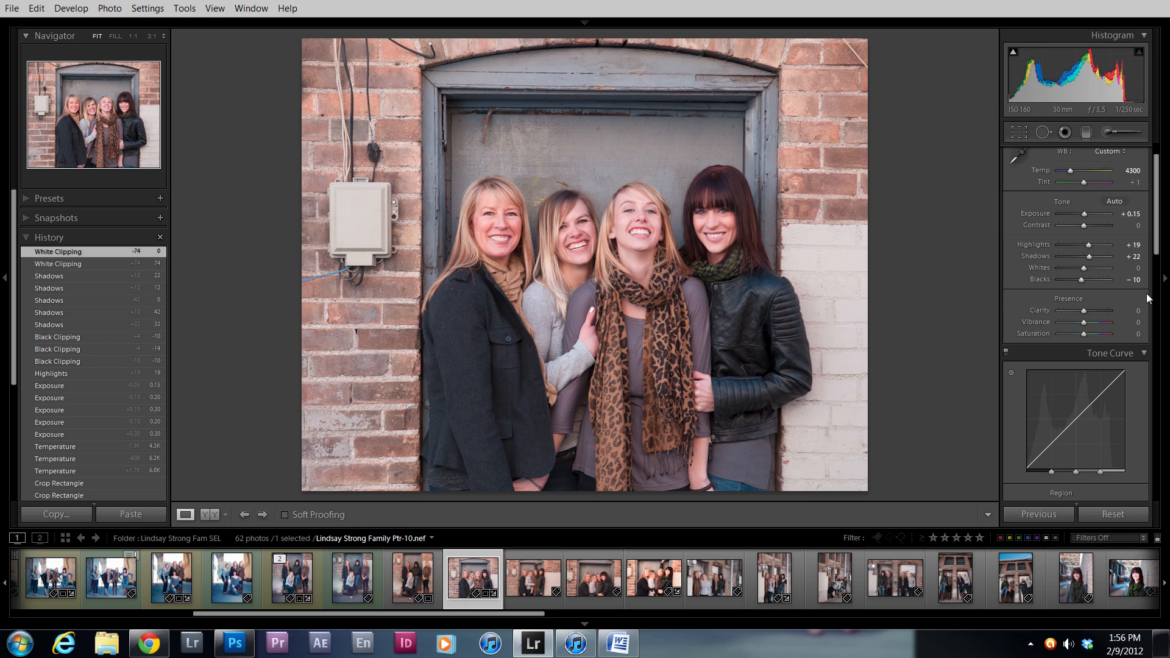
scroll(1158, 259, down, 2)
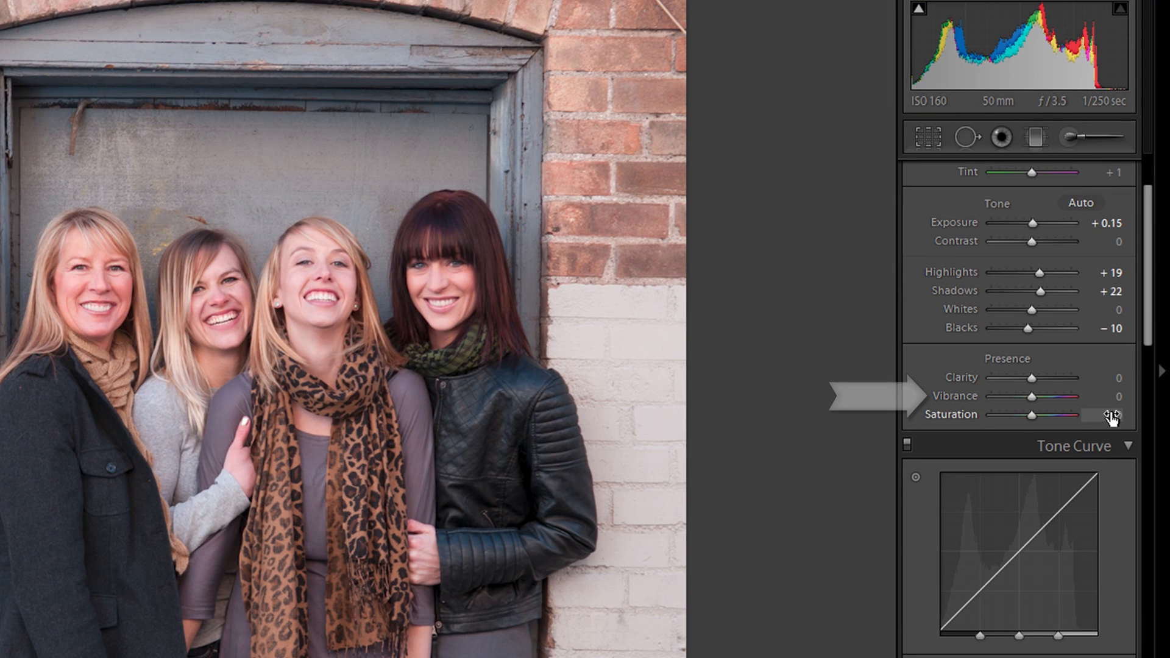
click(1116, 402)
text(15)
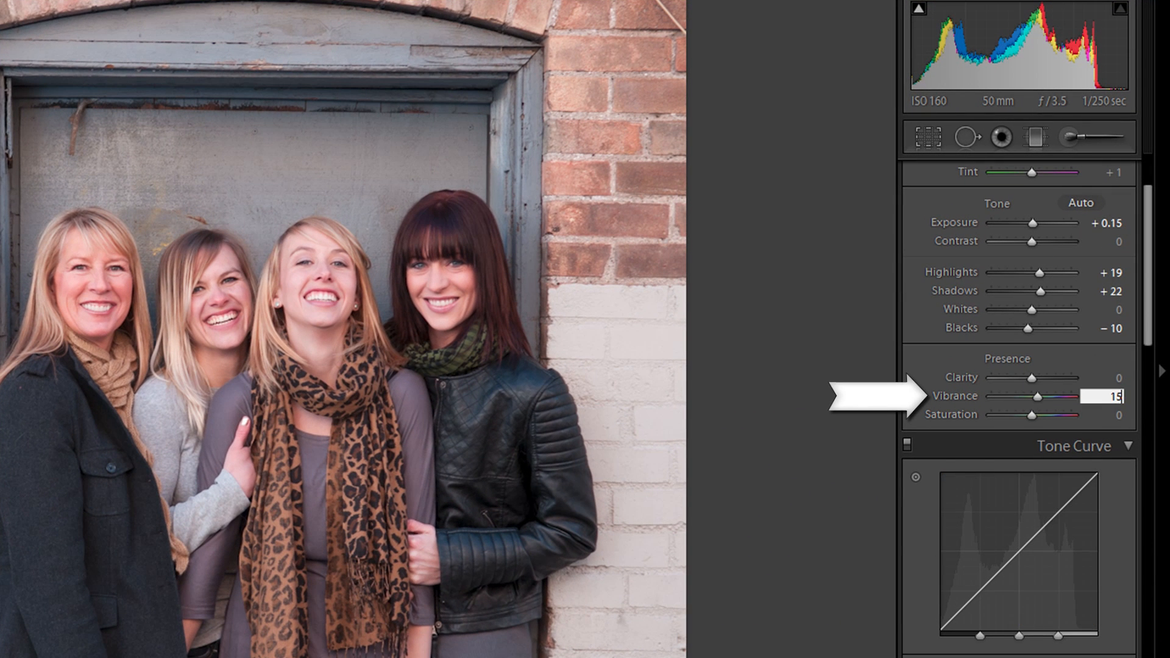
key(Return)
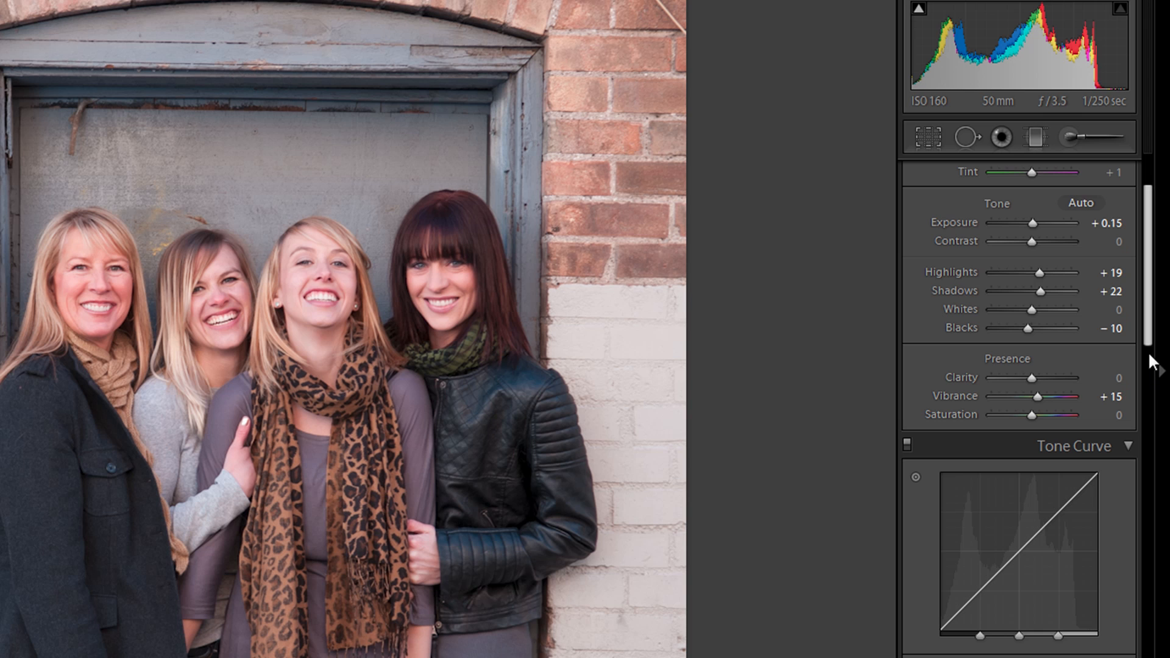
In the HSL Luminance settings, raise Red to +12 and Orange to +9 while viewing the two blonde women's skin close up
drag(1150, 329, 1145, 420)
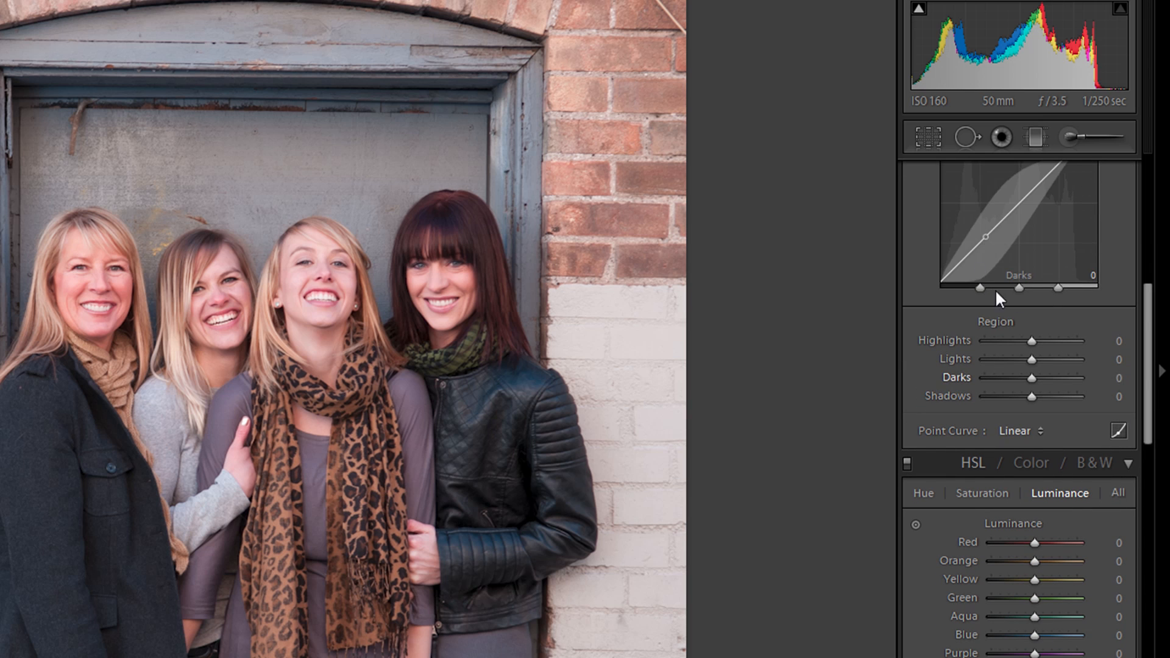
drag(1151, 359, 1147, 216)
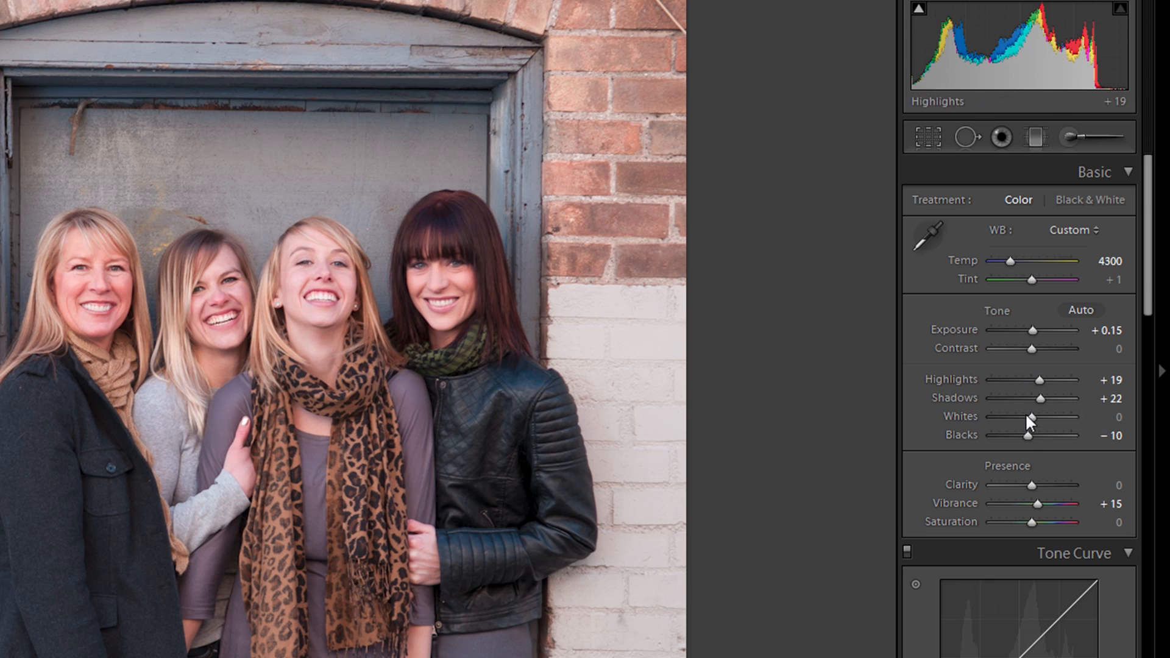
drag(1150, 281, 1136, 473)
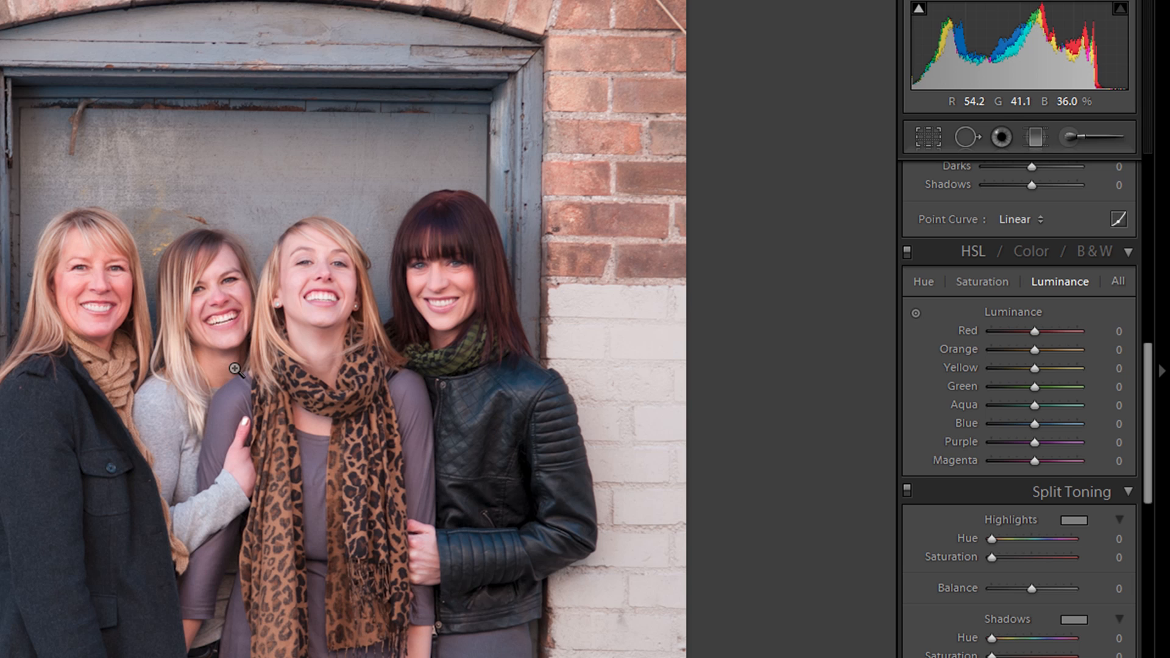
click(218, 302)
drag(384, 304, 172, 325)
drag(332, 337, 448, 272)
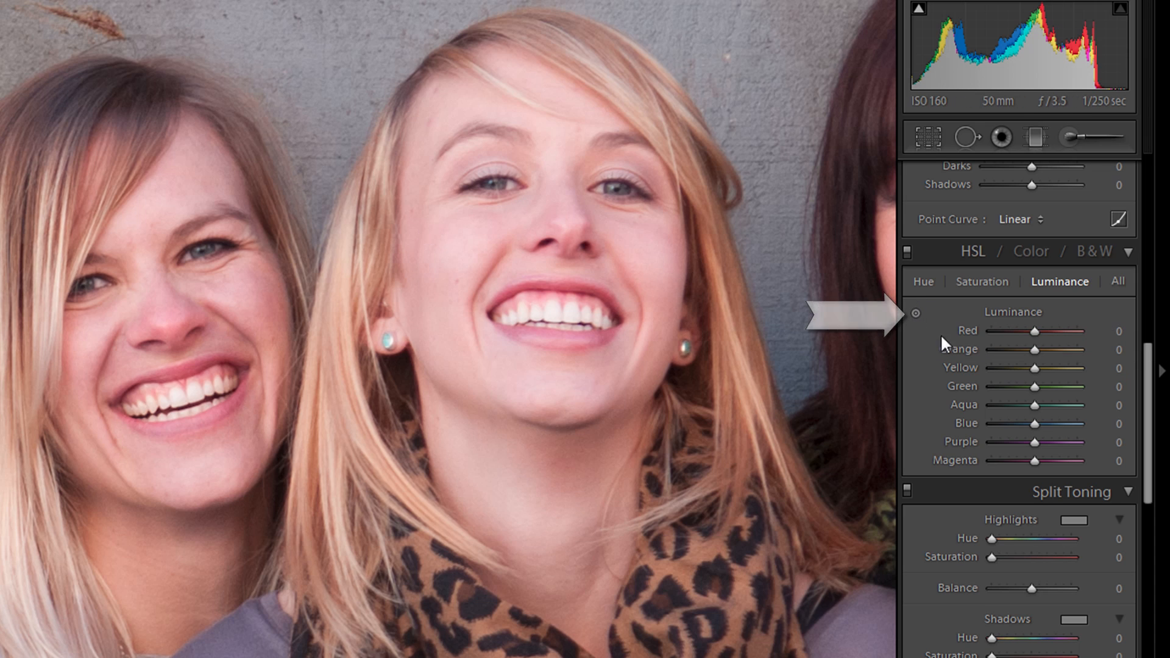
click(915, 311)
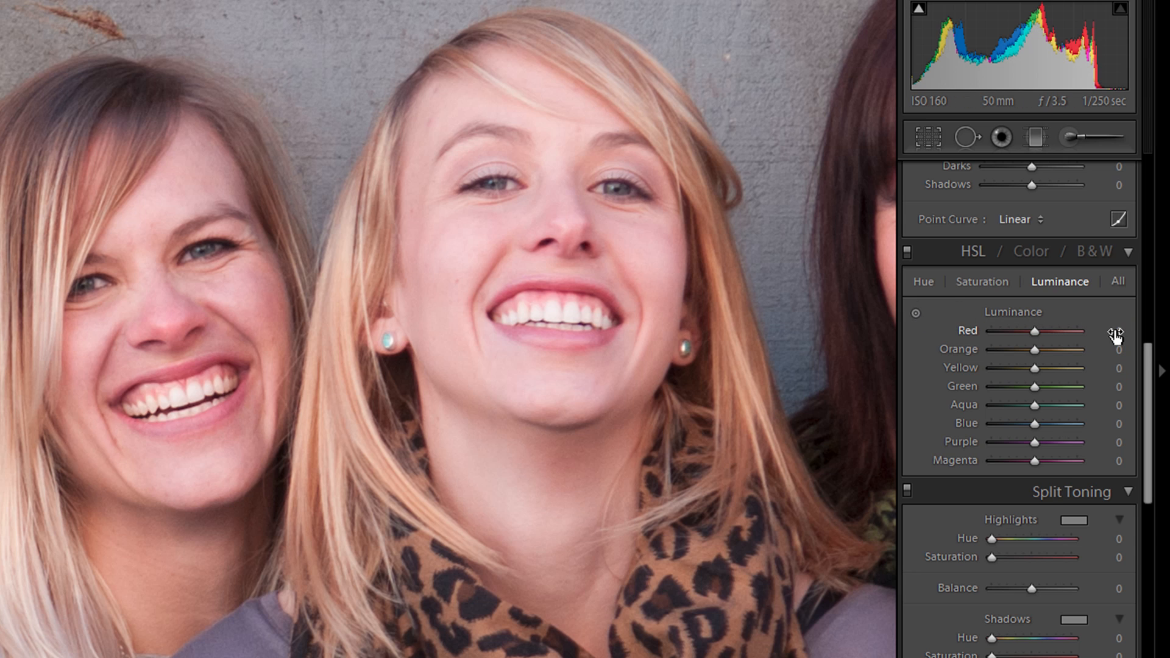
mouse_move(1116, 335)
mouse_down()
mouse_move(1159, 334)
mouse_move(1129, 334)
mouse_up()
drag(465, 304, 619, 213)
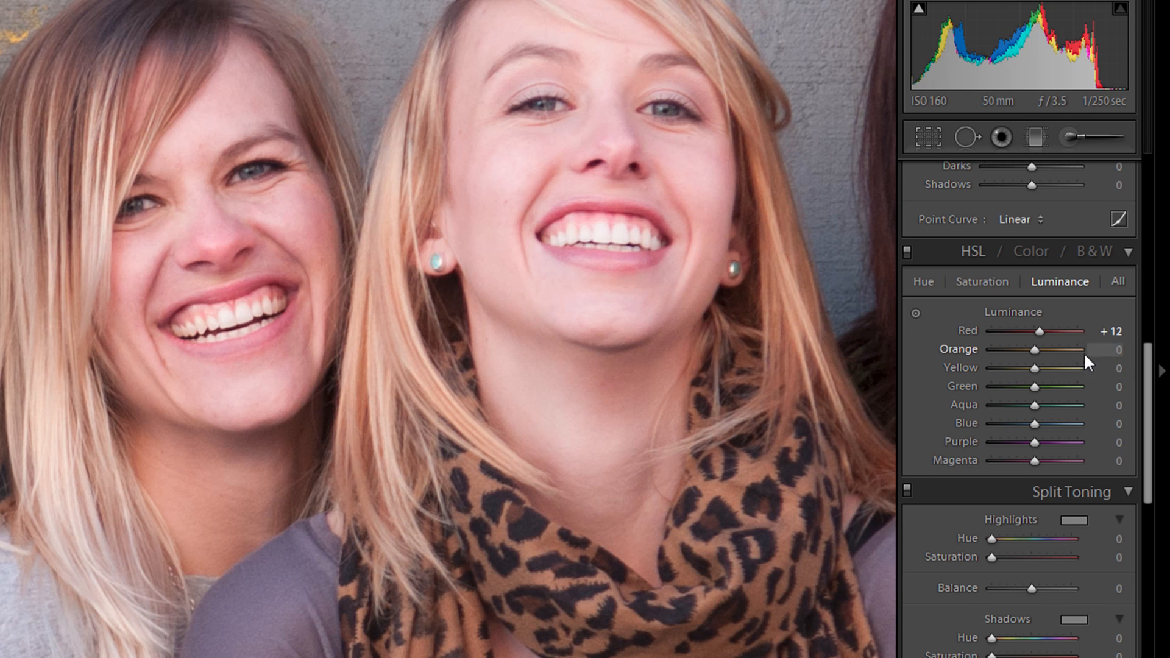
drag(1115, 355, 1121, 356)
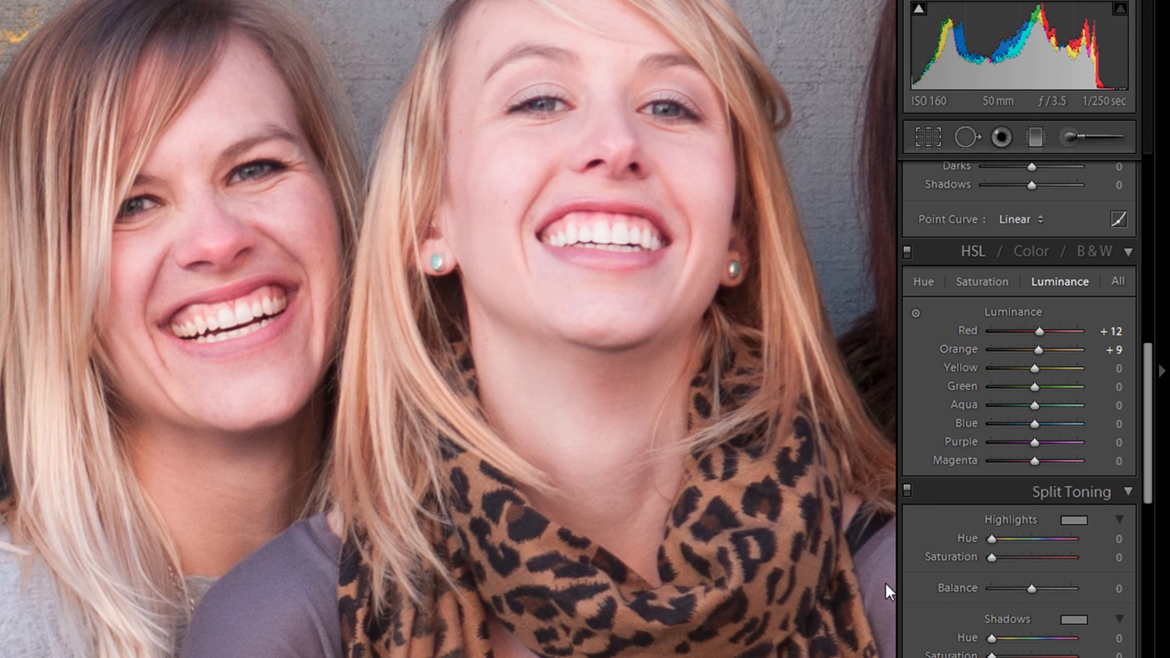
Compare the two blonde women's skin with the HSL adjustments switched off and on
click(907, 250)
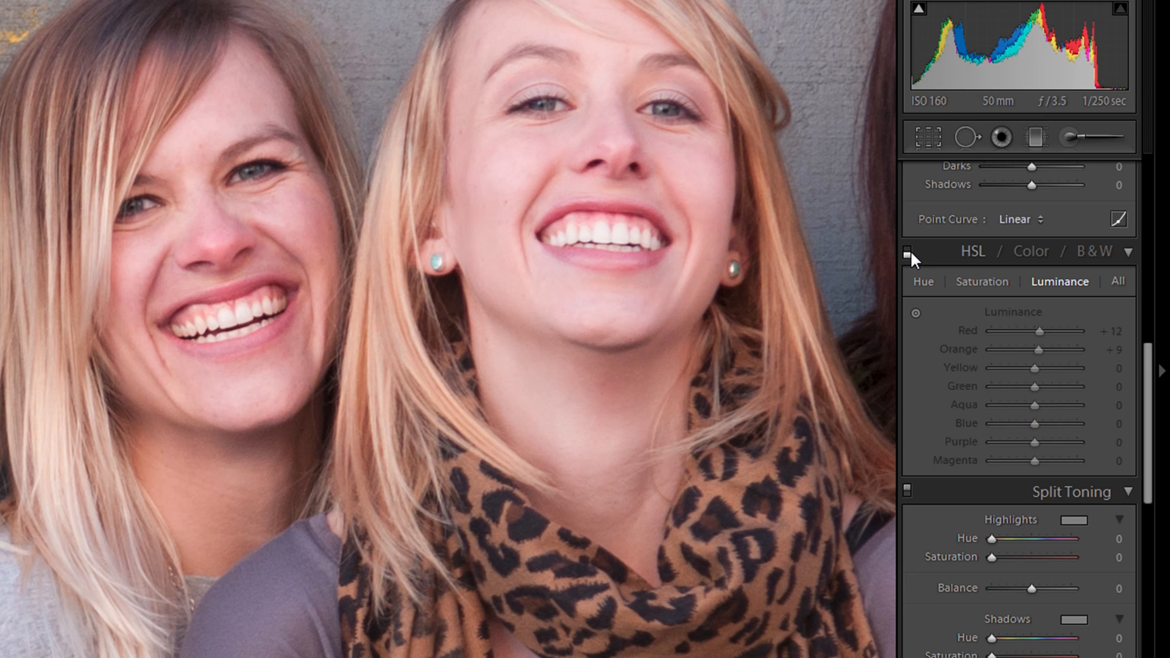
click(908, 251)
click(908, 251)
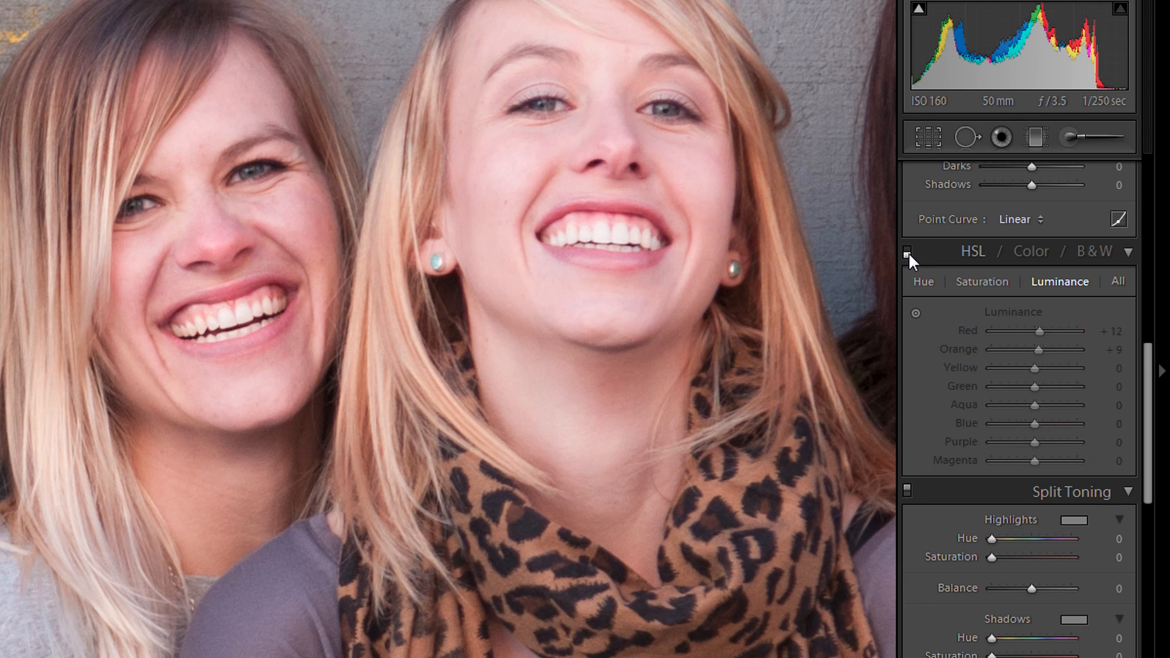
click(908, 251)
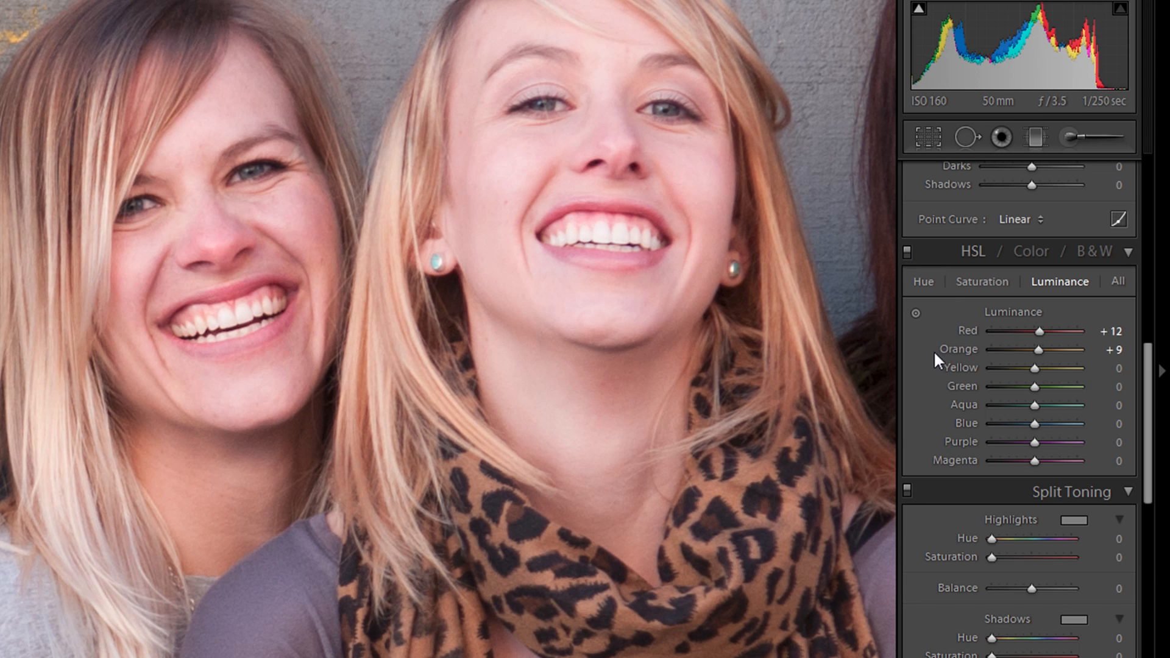
Set the HSL Red luminance to +11 while judging the two right-hand women's faces close up, and return to the wider view
drag(871, 95, 604, 177)
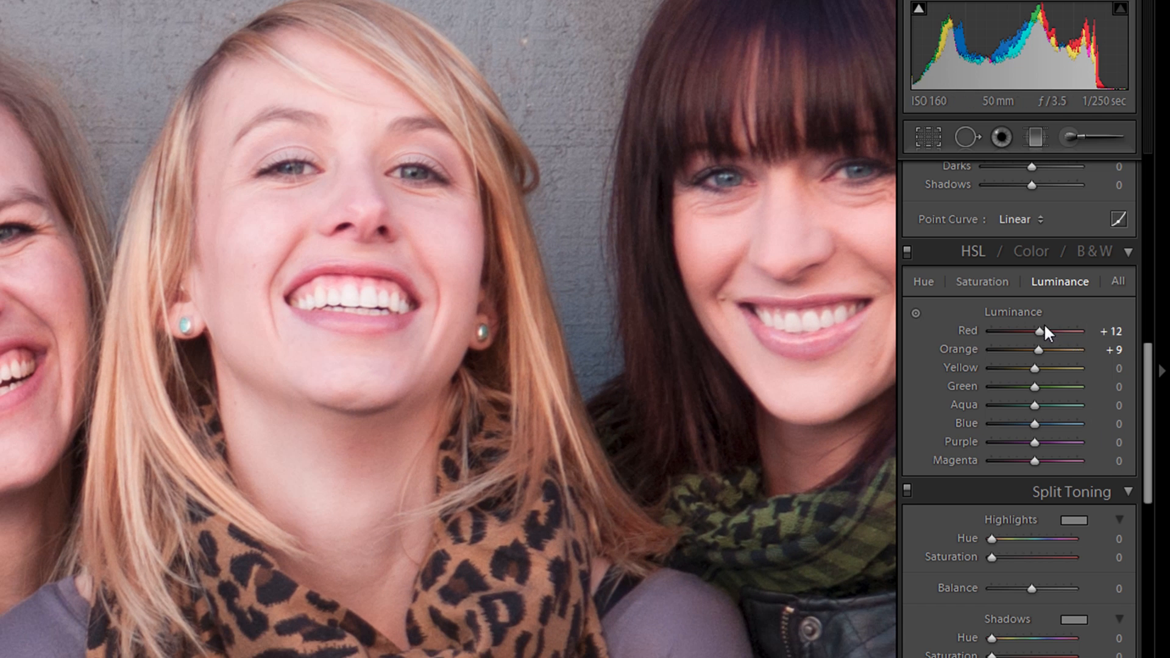
drag(1043, 329, 1040, 327)
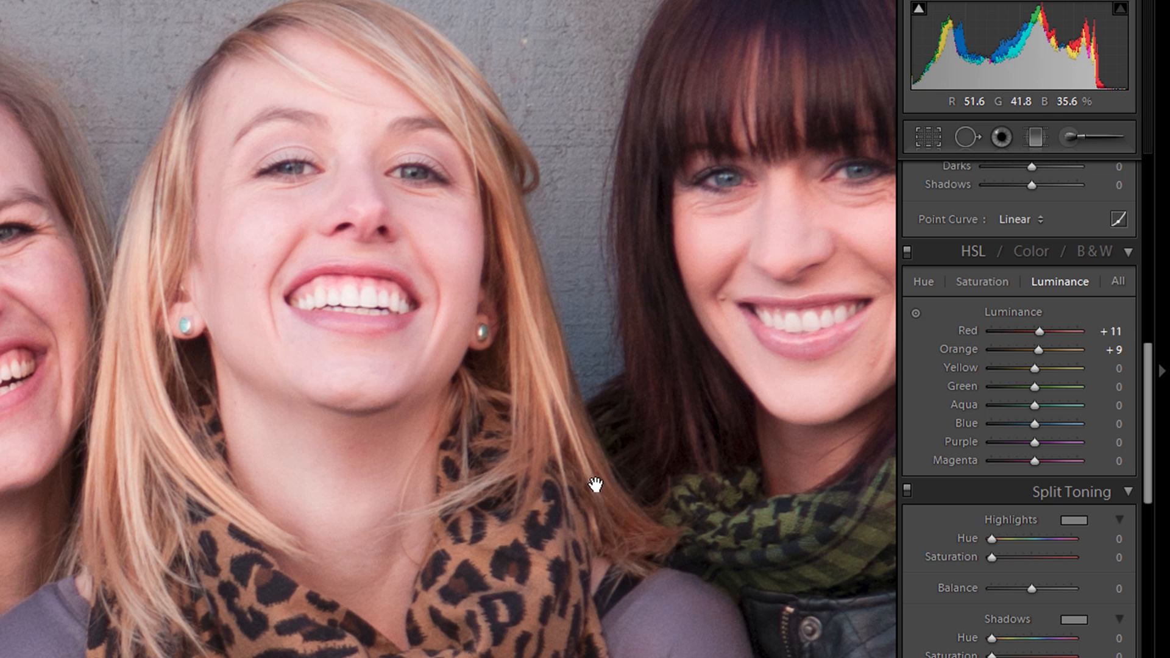
click(659, 576)
drag(435, 330, 451, 277)
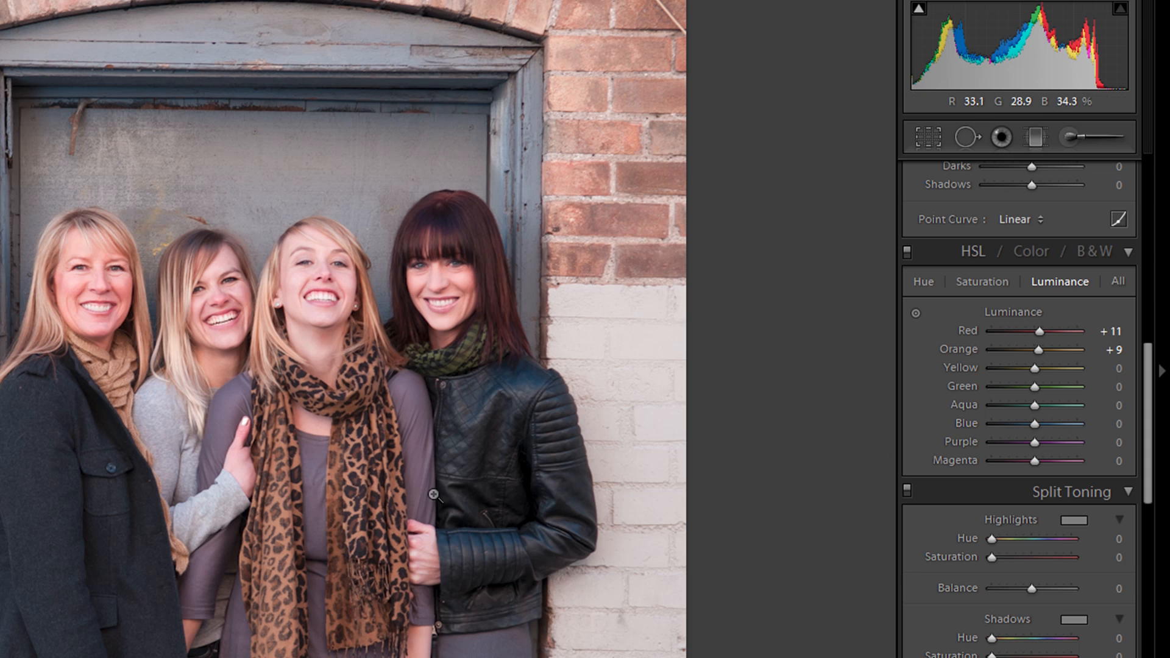
Try shifting the Purple luminance and reset it, and set both Blue and Aqua luminance to -7
mouse_move(1036, 443)
mouse_down()
mouse_move(1004, 443)
mouse_move(1035, 444)
mouse_up()
double_click(1035, 444)
drag(1033, 425, 1030, 406)
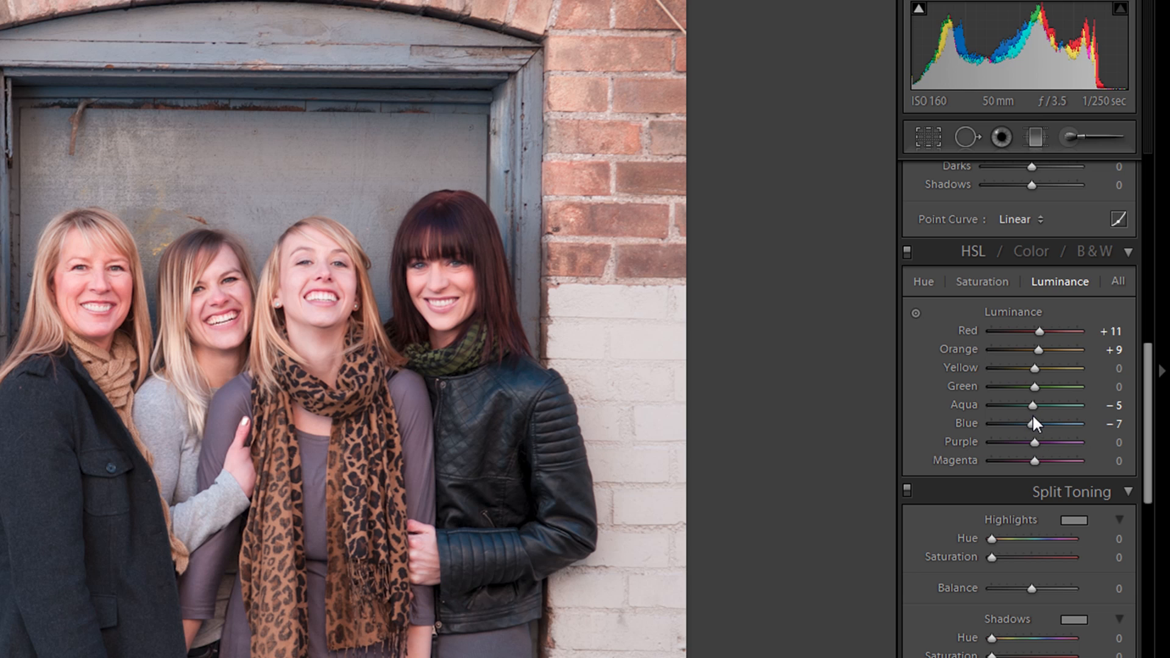
drag(1031, 407, 1030, 409)
In Split Toning, pick a blue tint for the Shadows with Saturation 43 and set its Hue to 238
mouse_move(1149, 457)
mouse_down()
mouse_move(1162, 554)
mouse_move(1137, 452)
mouse_up()
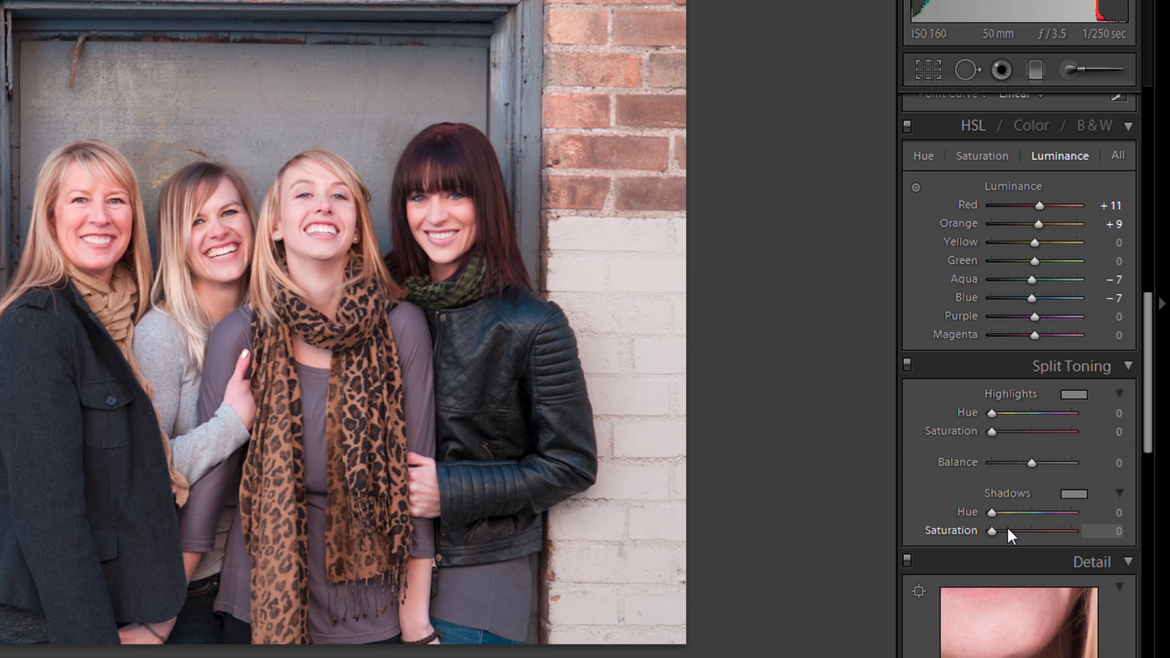
click(1063, 495)
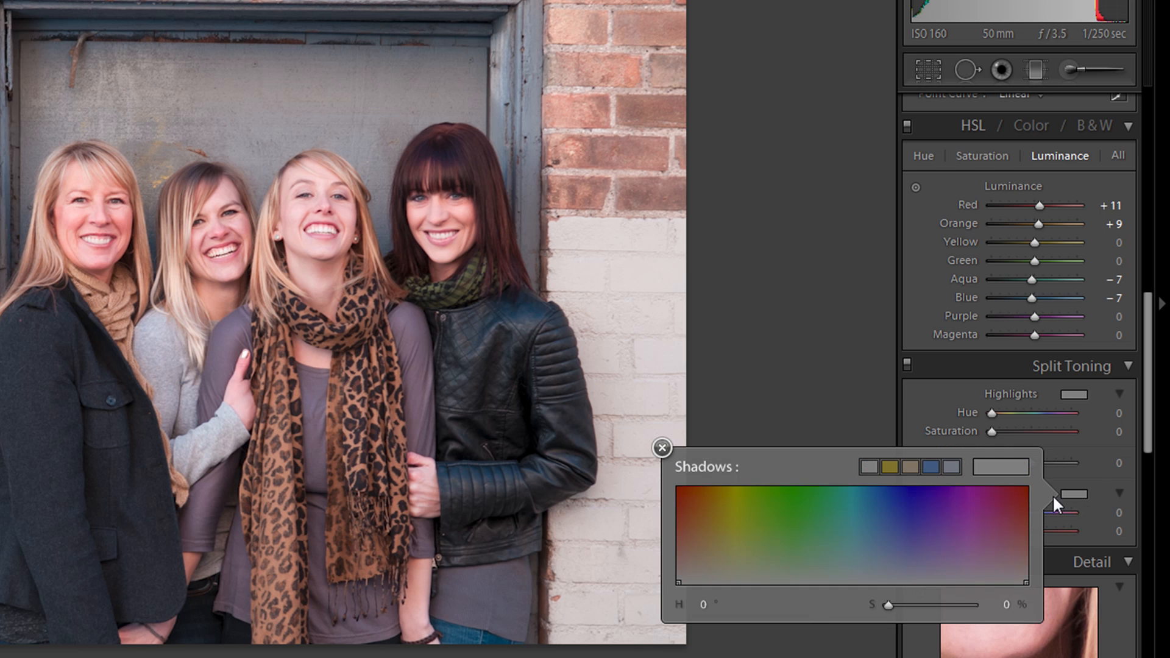
click(905, 533)
mouse_move(905, 532)
mouse_down()
mouse_move(911, 518)
mouse_move(894, 510)
mouse_move(903, 541)
mouse_up()
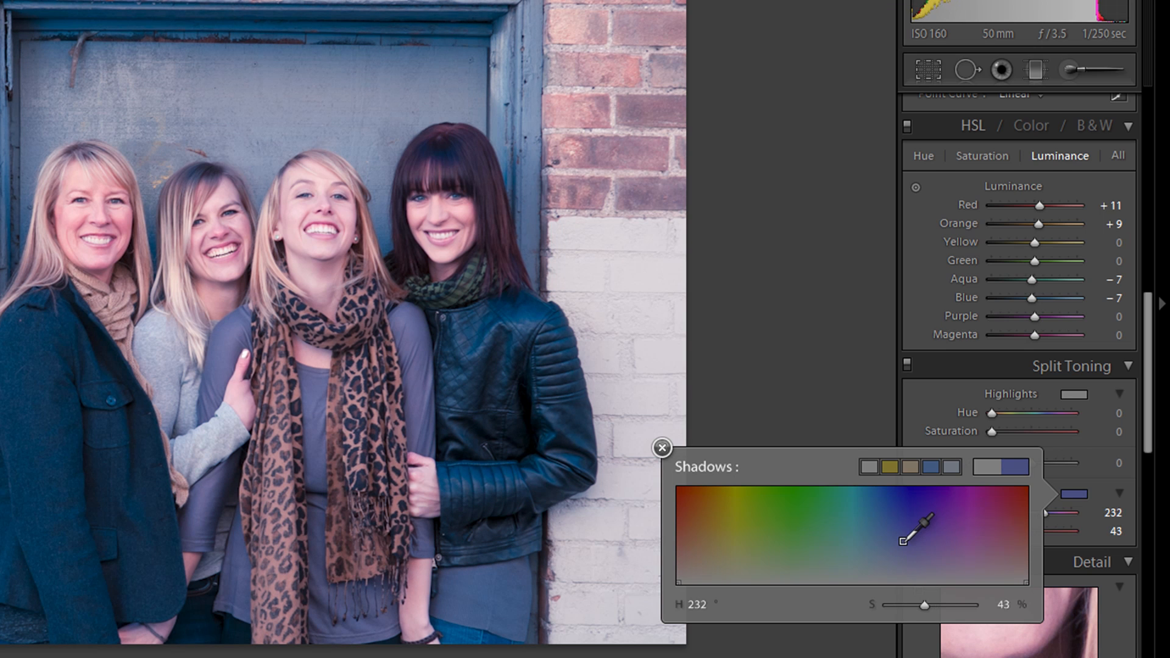
click(662, 448)
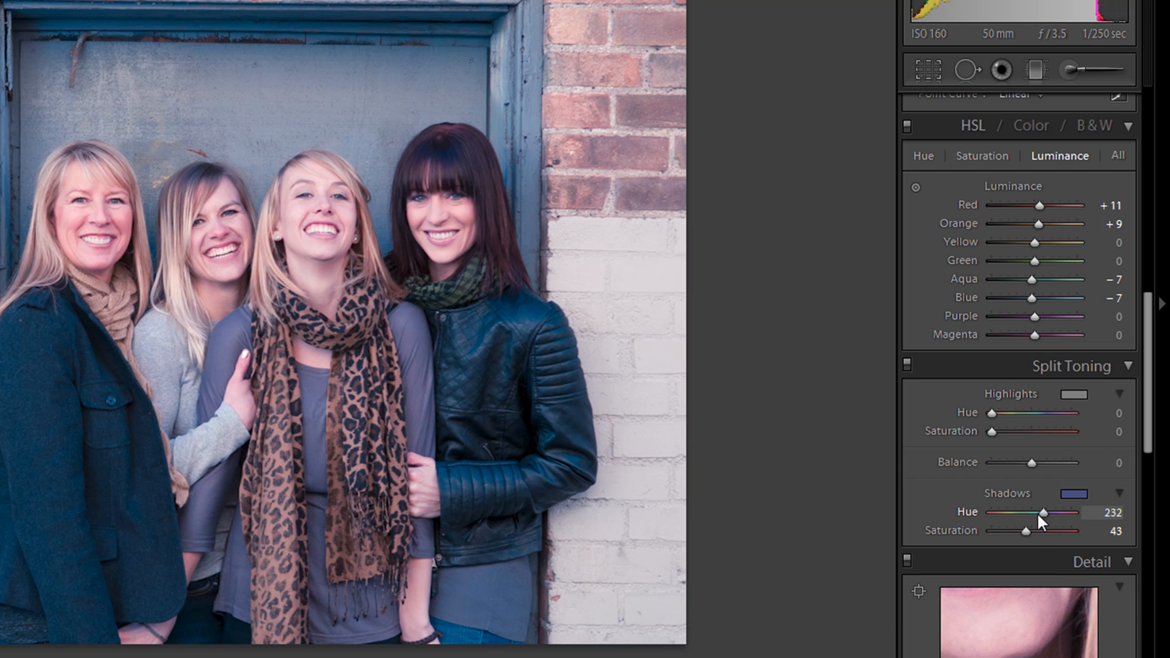
drag(1040, 512, 1042, 511)
click(1114, 512)
text(238)
key(Return)
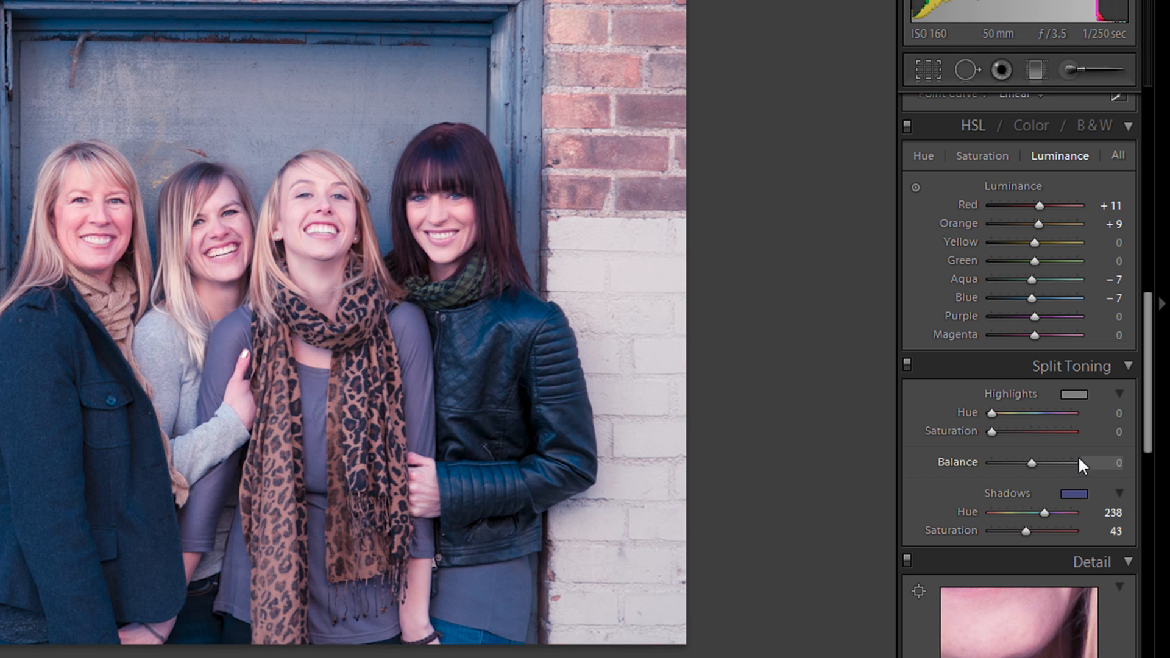
Reset the Shadows tint Saturation, set it to 14, and compare the image with Split Toning off and on
double_click(1026, 529)
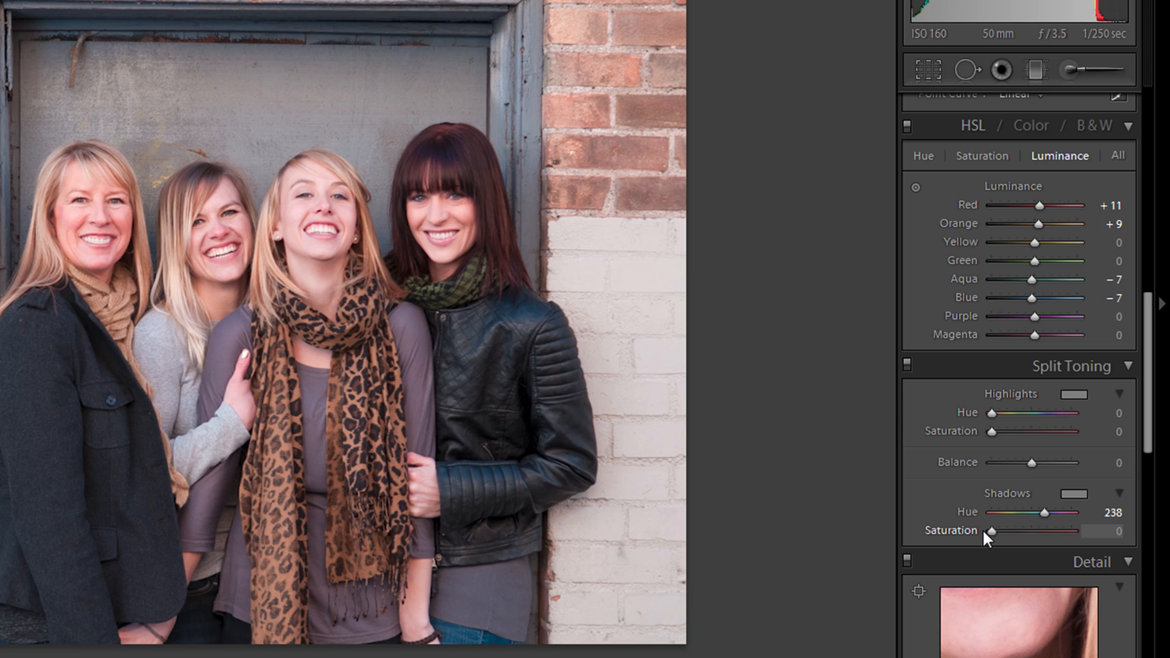
mouse_move(989, 529)
mouse_down()
mouse_move(1021, 528)
mouse_move(1004, 528)
mouse_up()
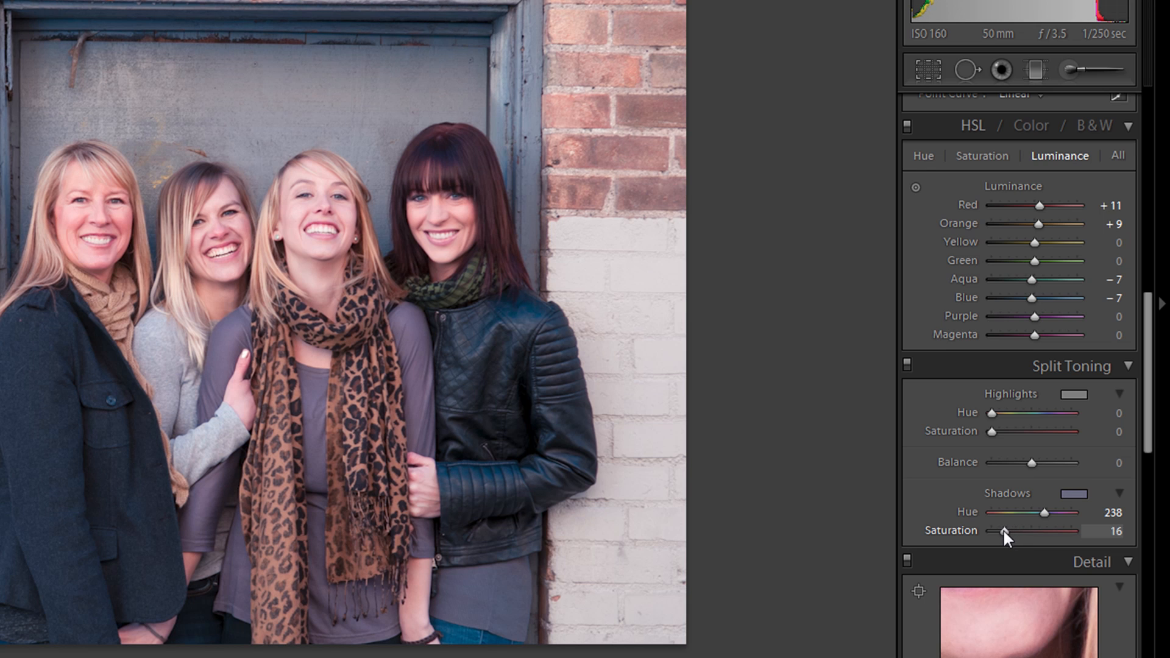
click(1102, 531)
text(14)
key(Return)
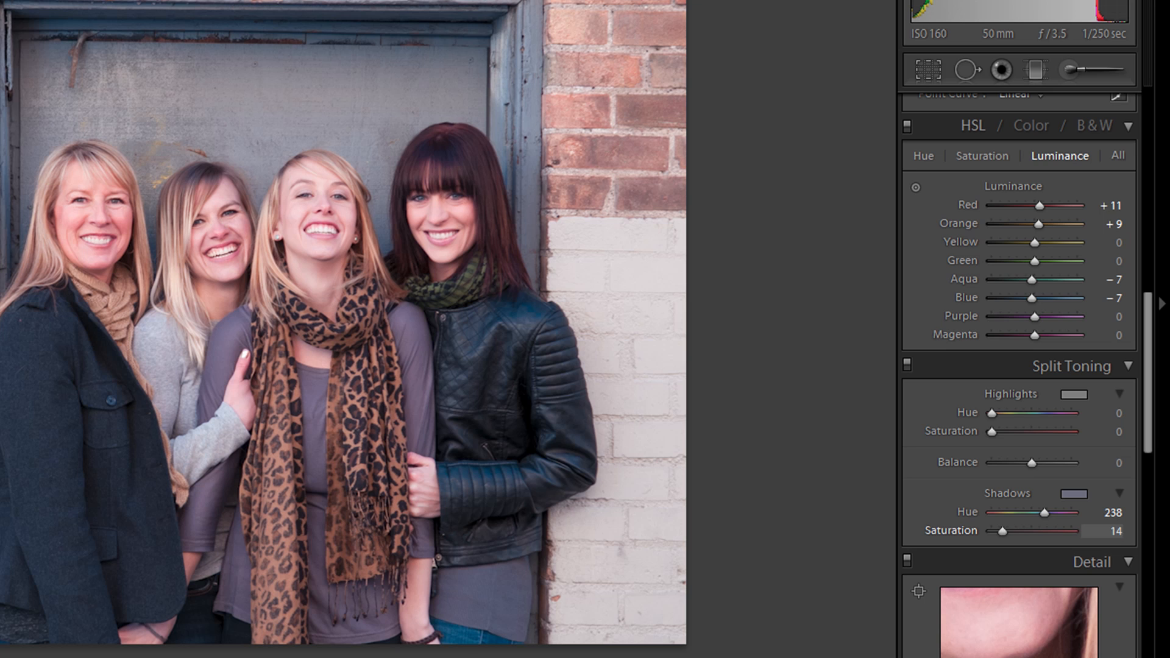
click(907, 364)
click(907, 364)
Set the Sharpening Amount to 0 in the Detail settings
scroll(1148, 524, down, 10)
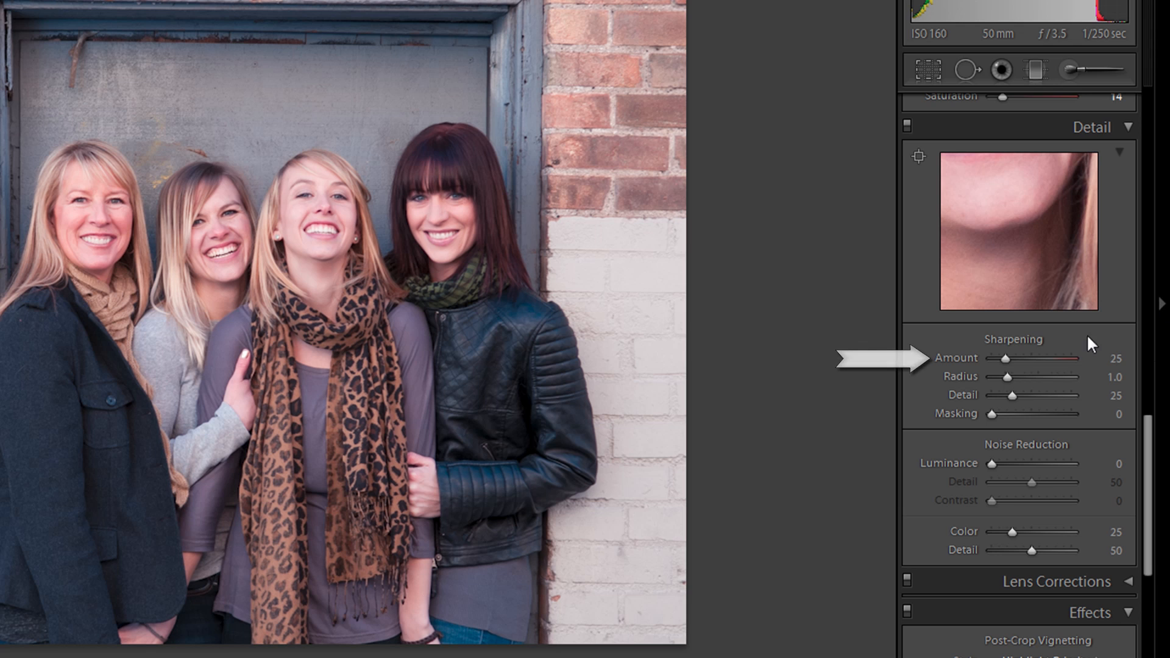
drag(997, 356, 913, 382)
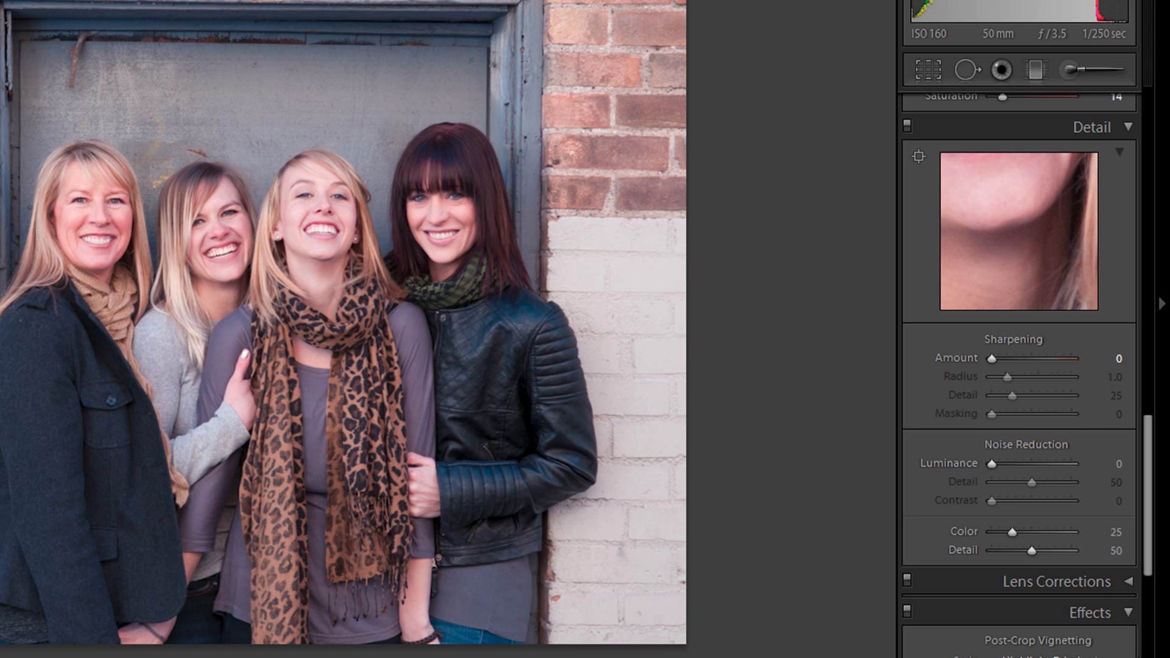
drag(1150, 527, 1150, 536)
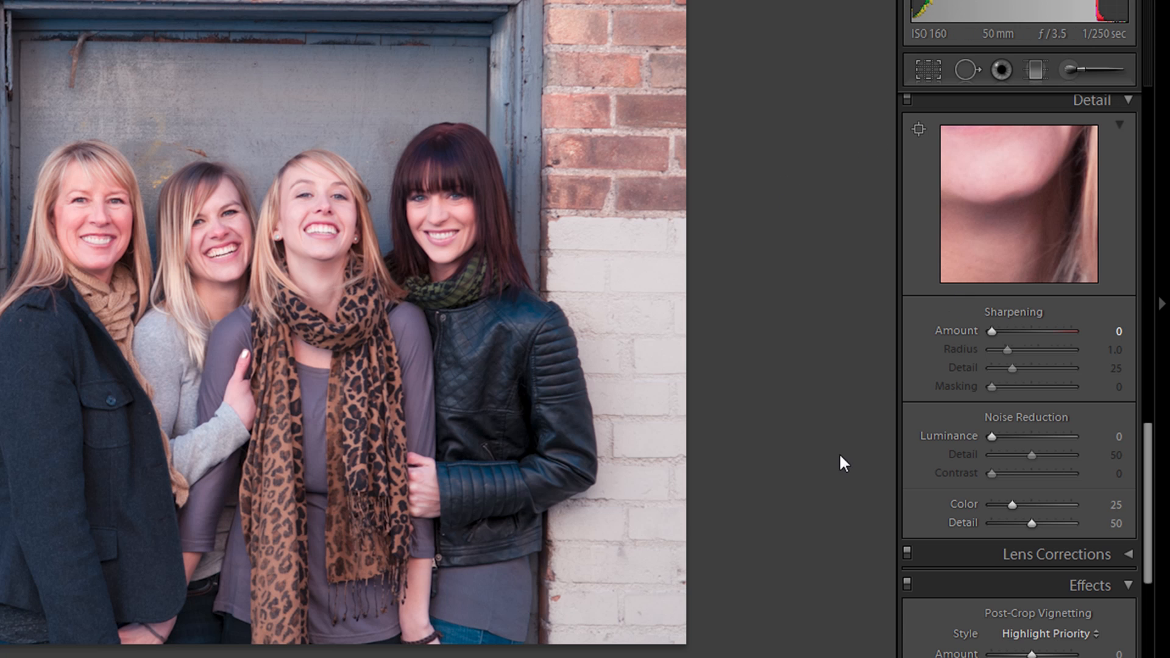
Set Noise Reduction Color to 10 and Luminance to 5 while inspecting the black leather jacket close up, and return to the wider view
click(399, 311)
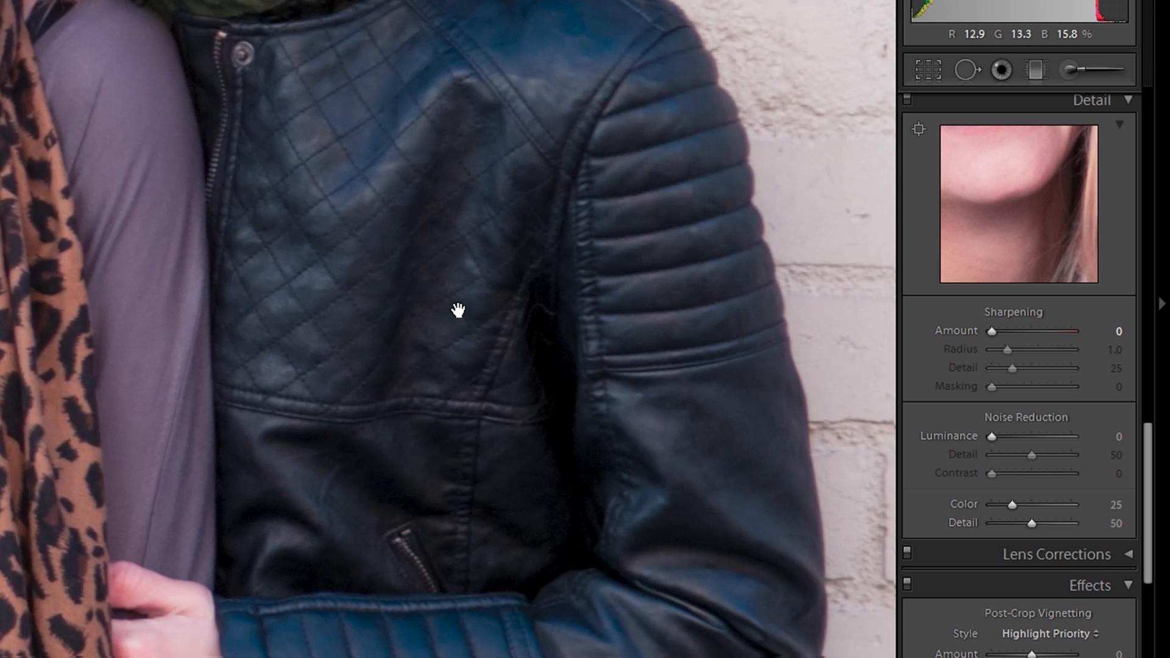
drag(516, 433, 431, 234)
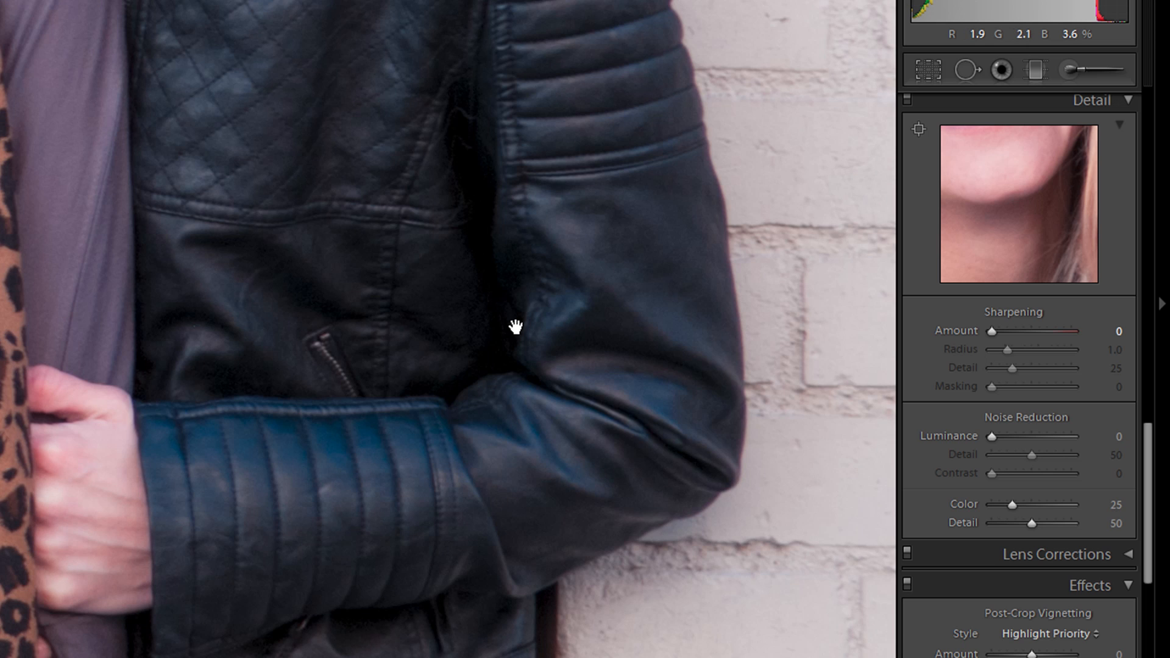
drag(1013, 504, 963, 504)
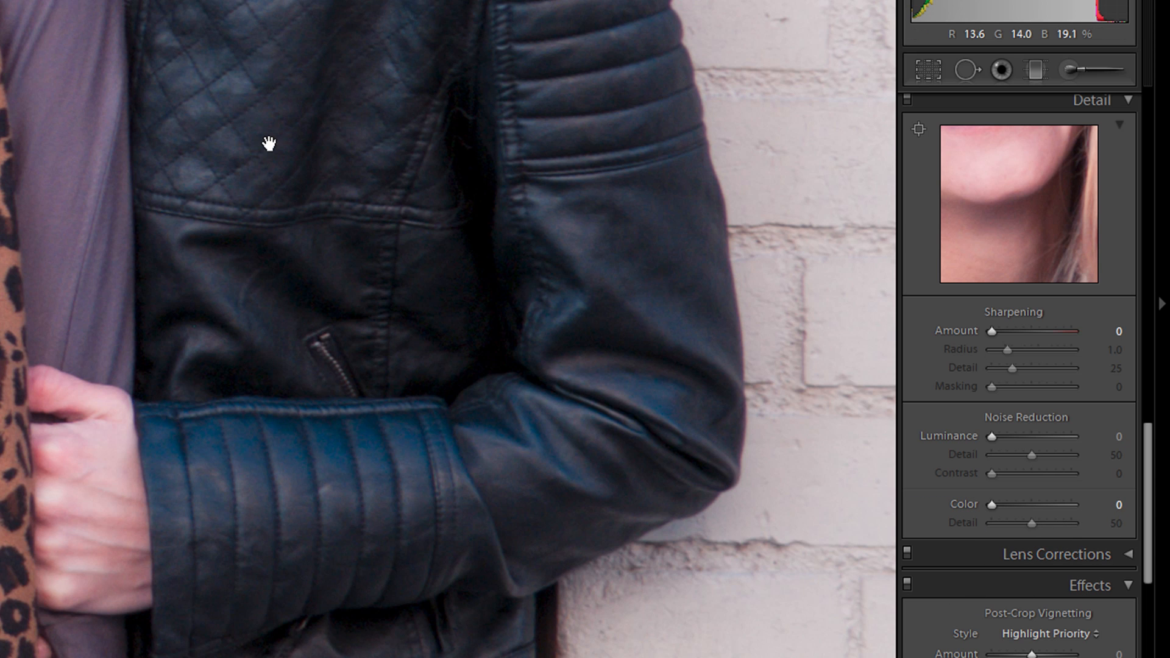
key(ctrl+equal)
drag(289, 226, 8, 75)
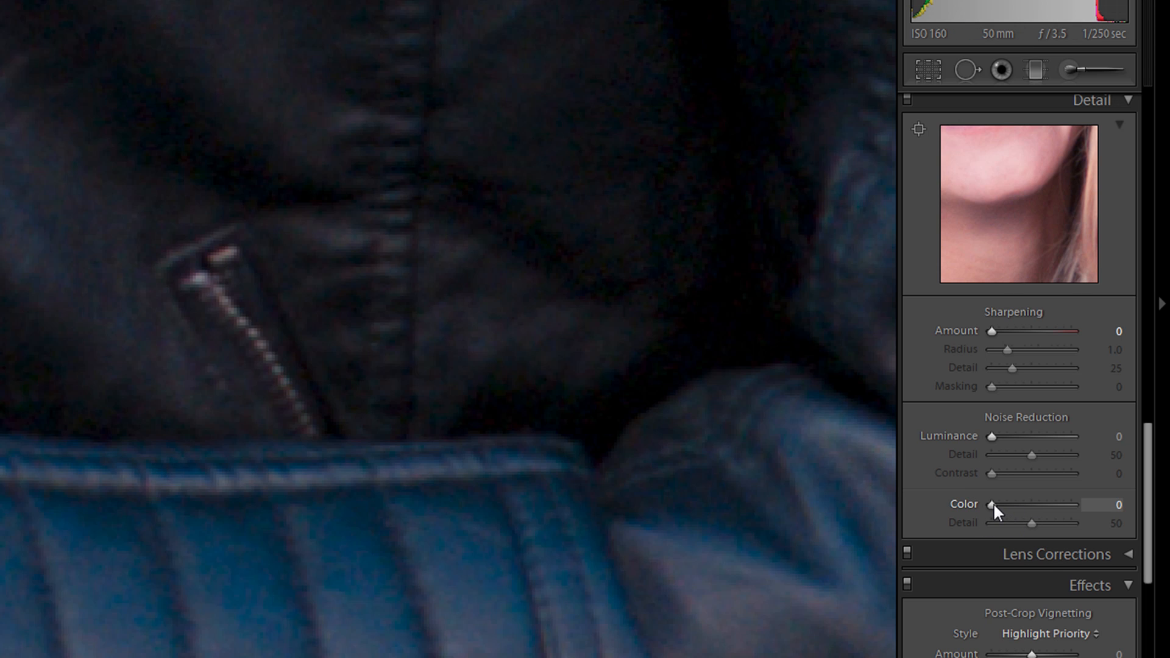
drag(994, 503, 1001, 502)
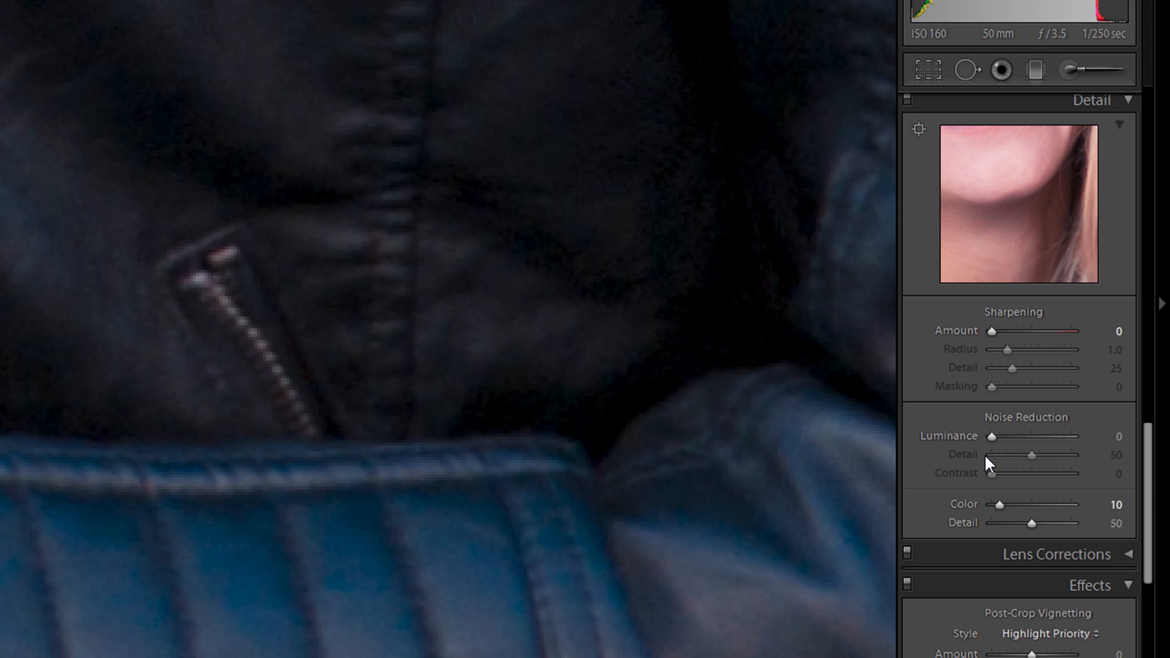
drag(991, 435, 998, 438)
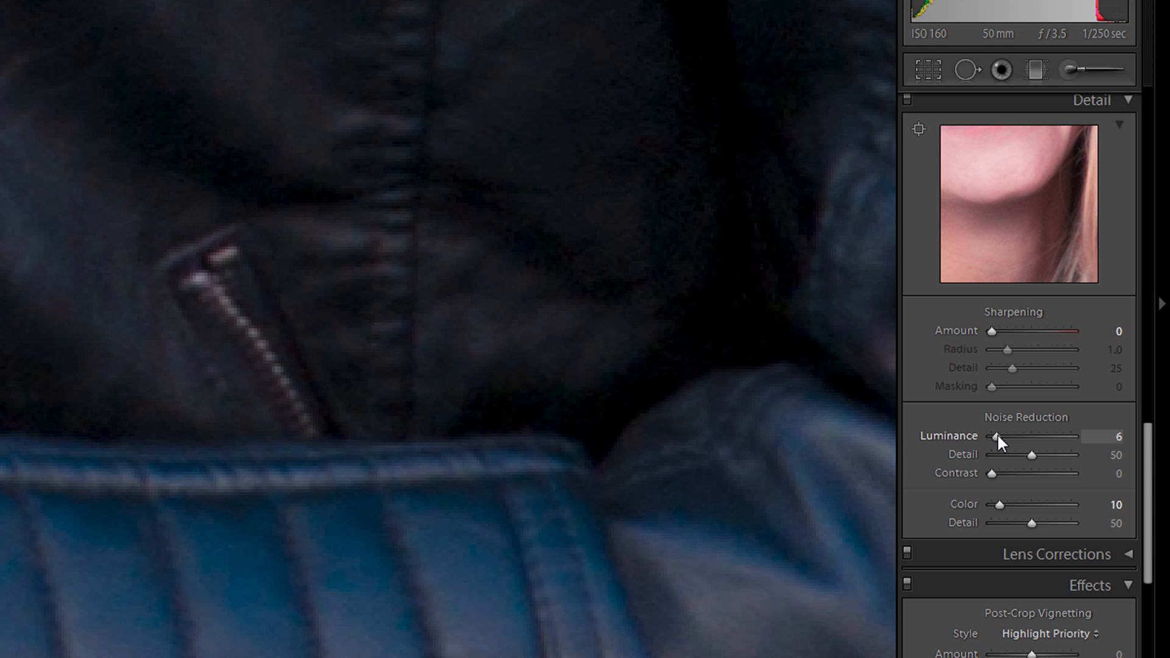
click(516, 329)
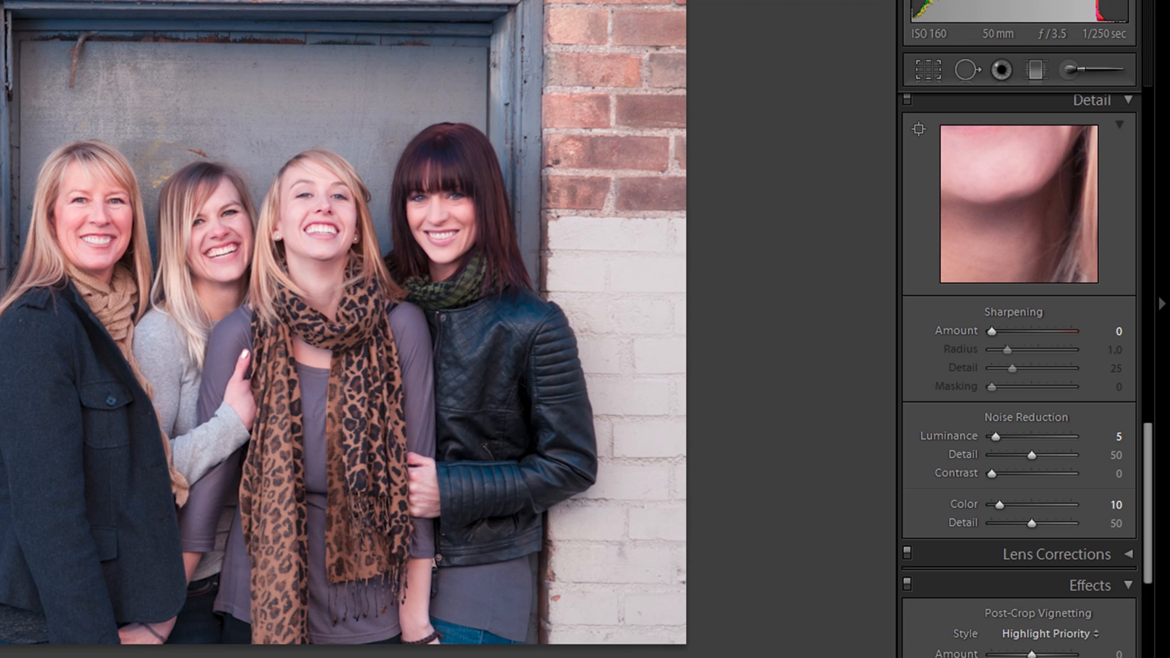
Try Enable Profile Corrections in Lens Corrections, compare the photo with and without it, and leave it off
scroll(1149, 500, down, 5)
click(1126, 372)
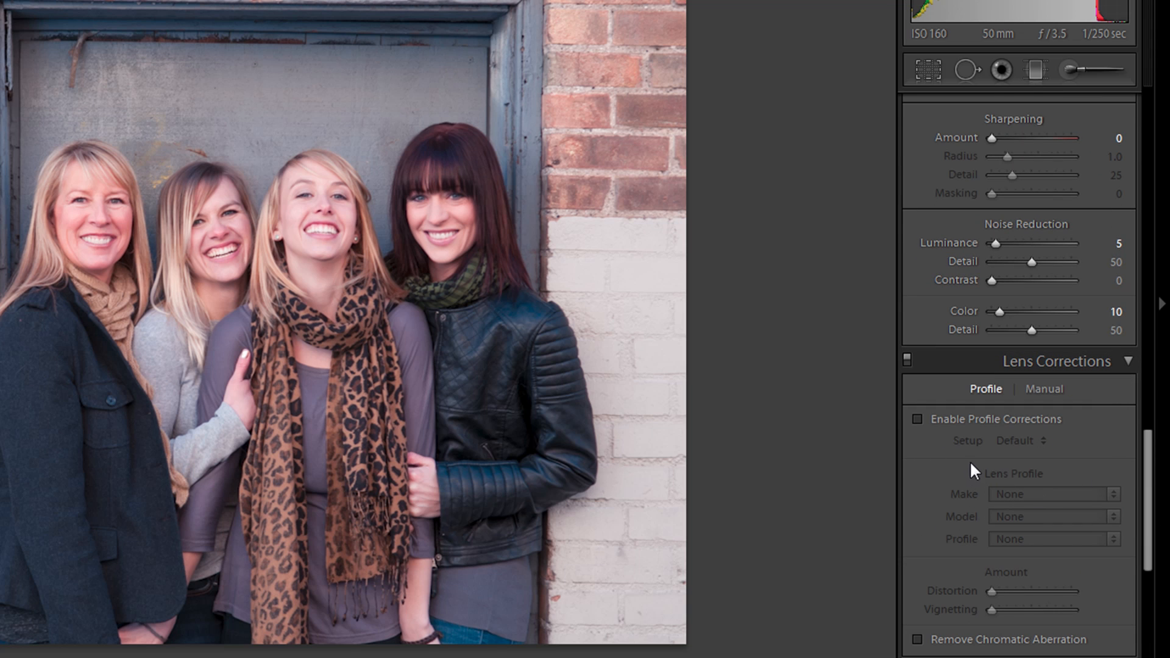
click(917, 419)
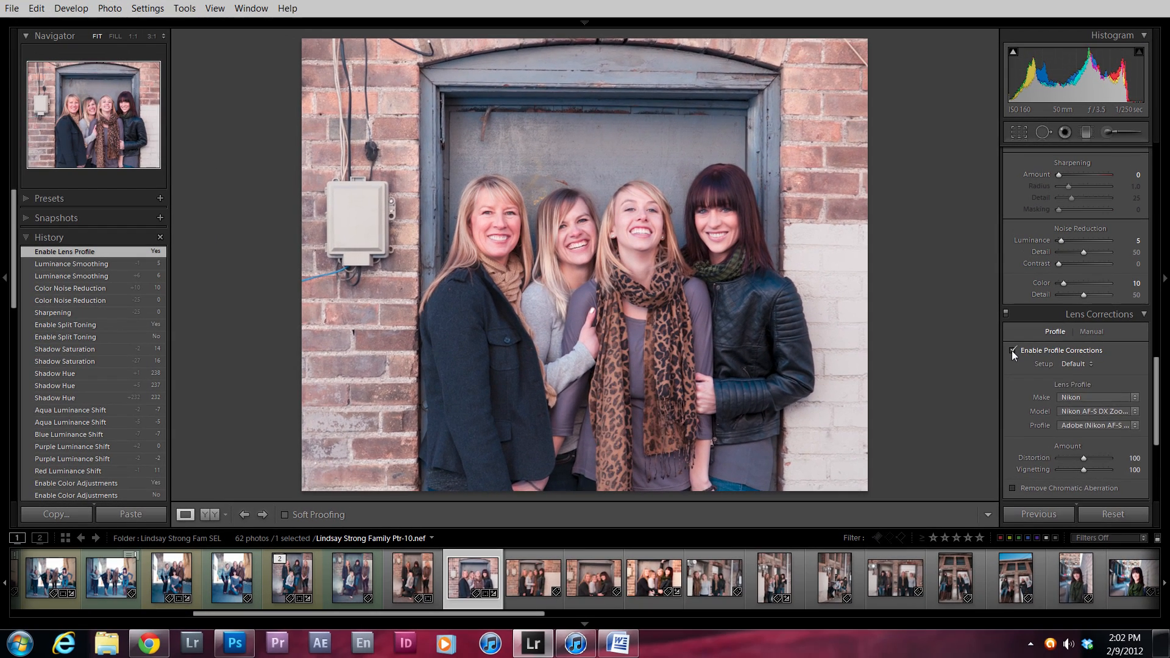
click(978, 377)
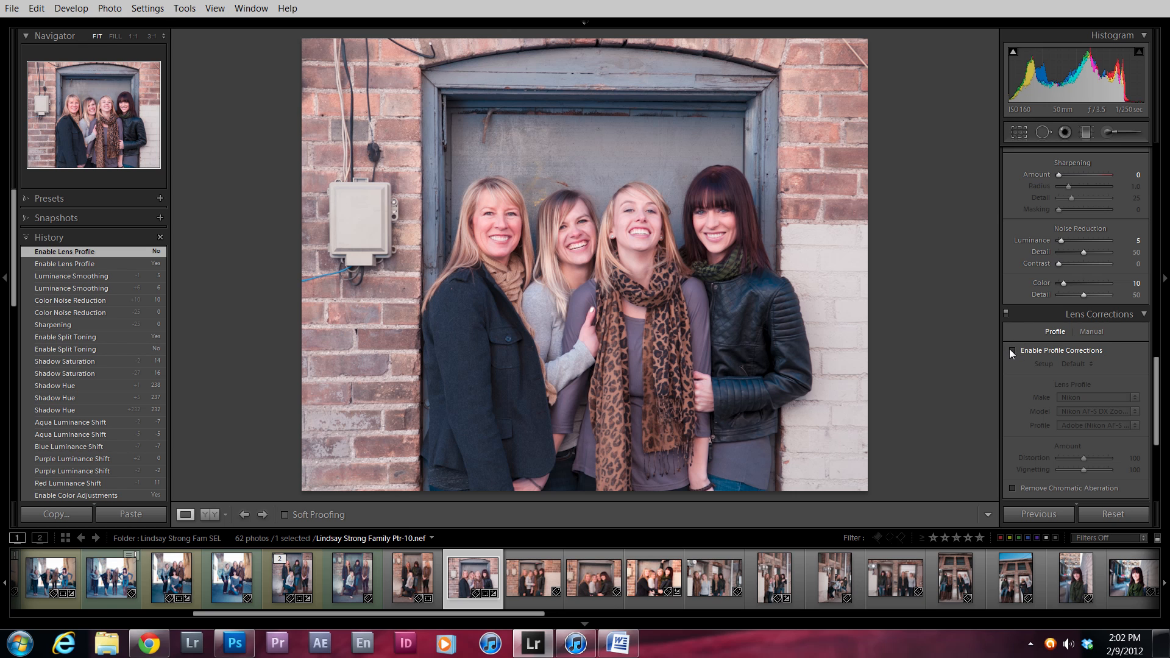
click(1012, 350)
click(1014, 349)
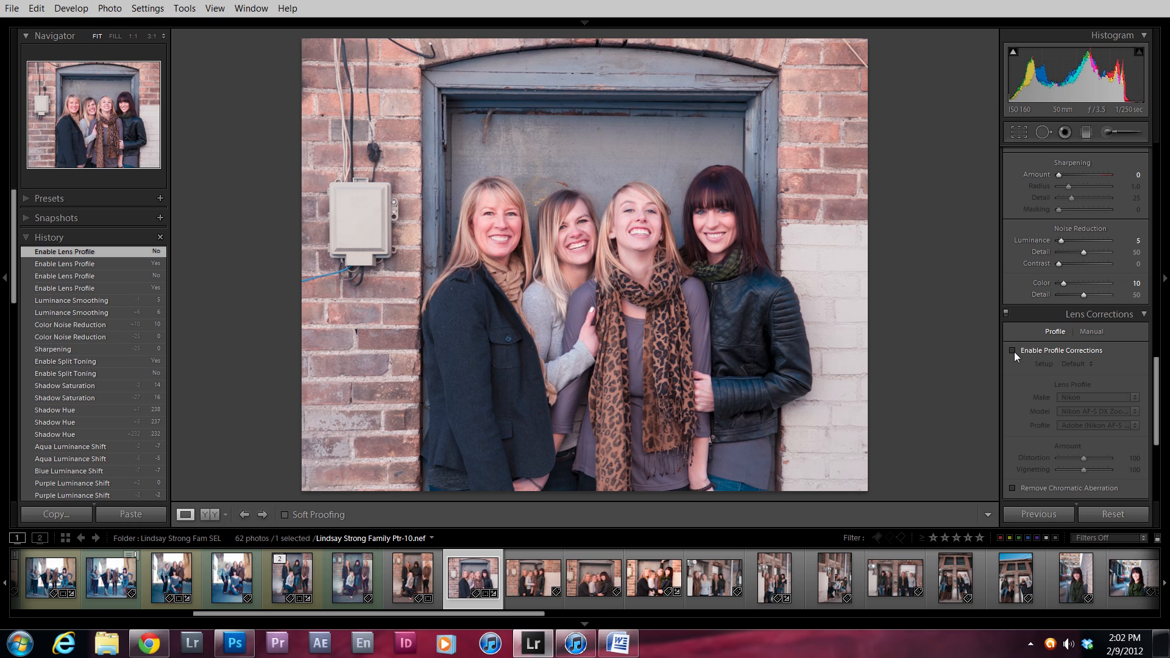
click(1093, 313)
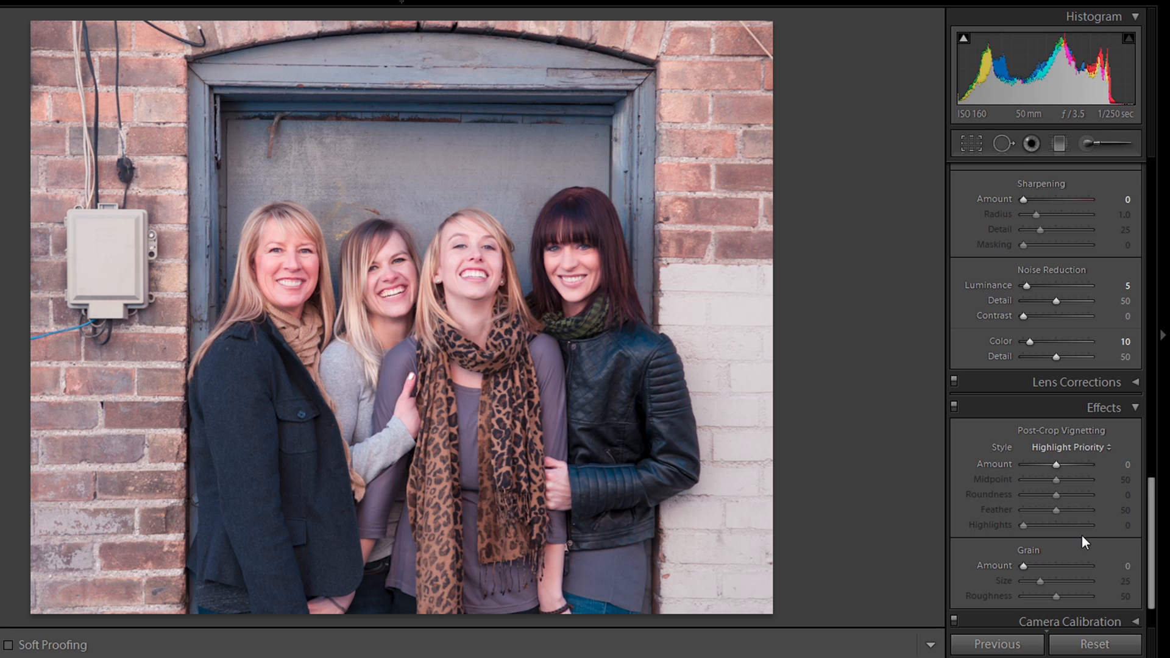
Try a dark post-crop vignette with Amount -96 and -59 and Roundness +100, and reset the Amount to 0
drag(1125, 465, 1100, 469)
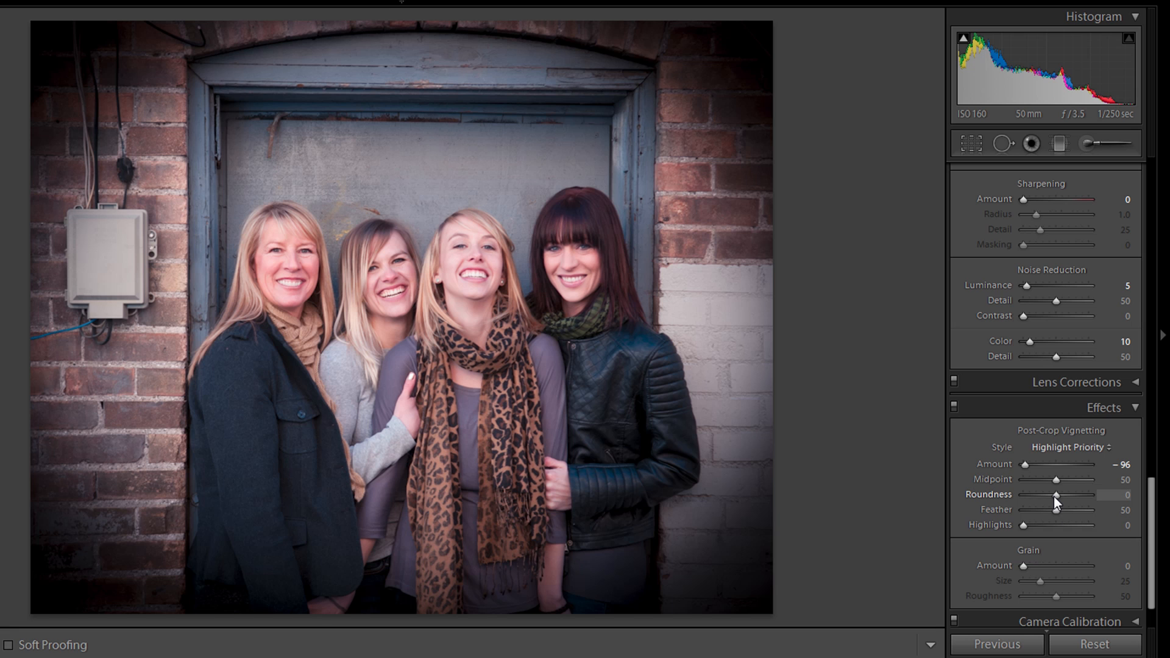
drag(1056, 496, 1113, 492)
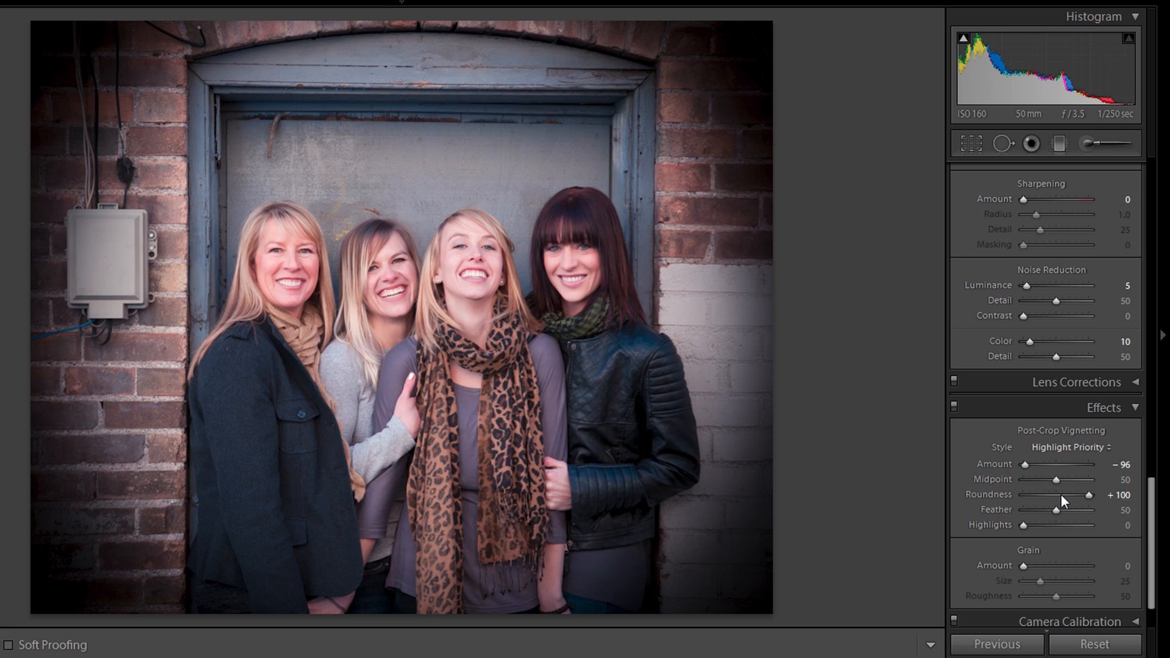
mouse_move(1027, 462)
mouse_down()
mouse_move(1053, 463)
mouse_move(1037, 466)
mouse_up()
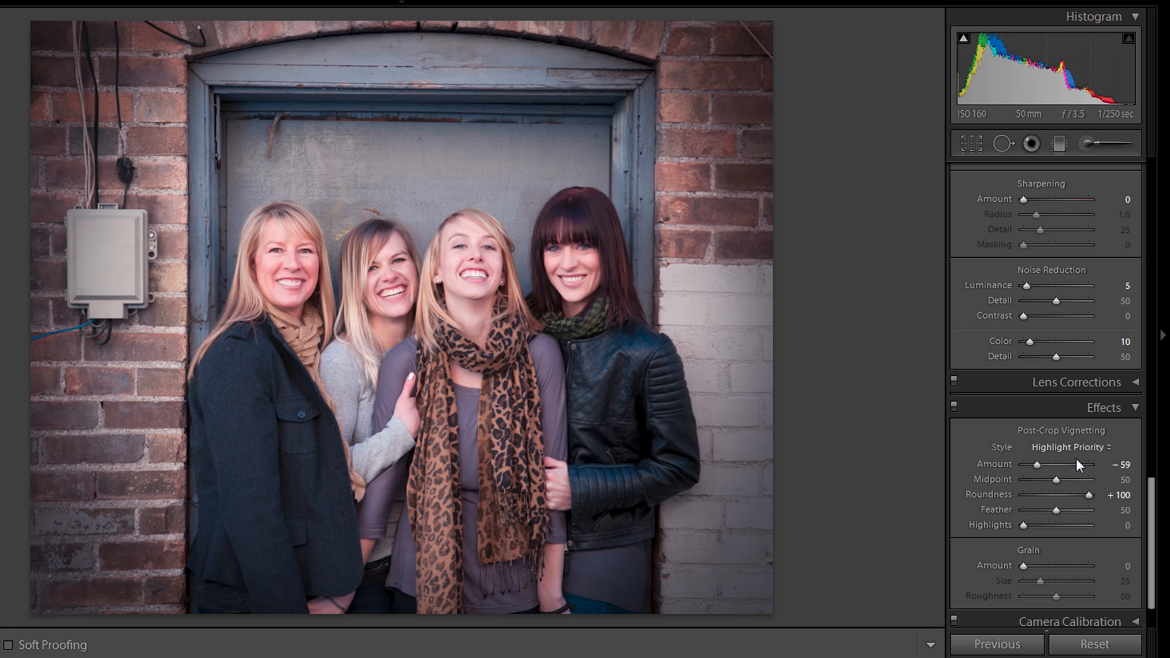
double_click(1037, 466)
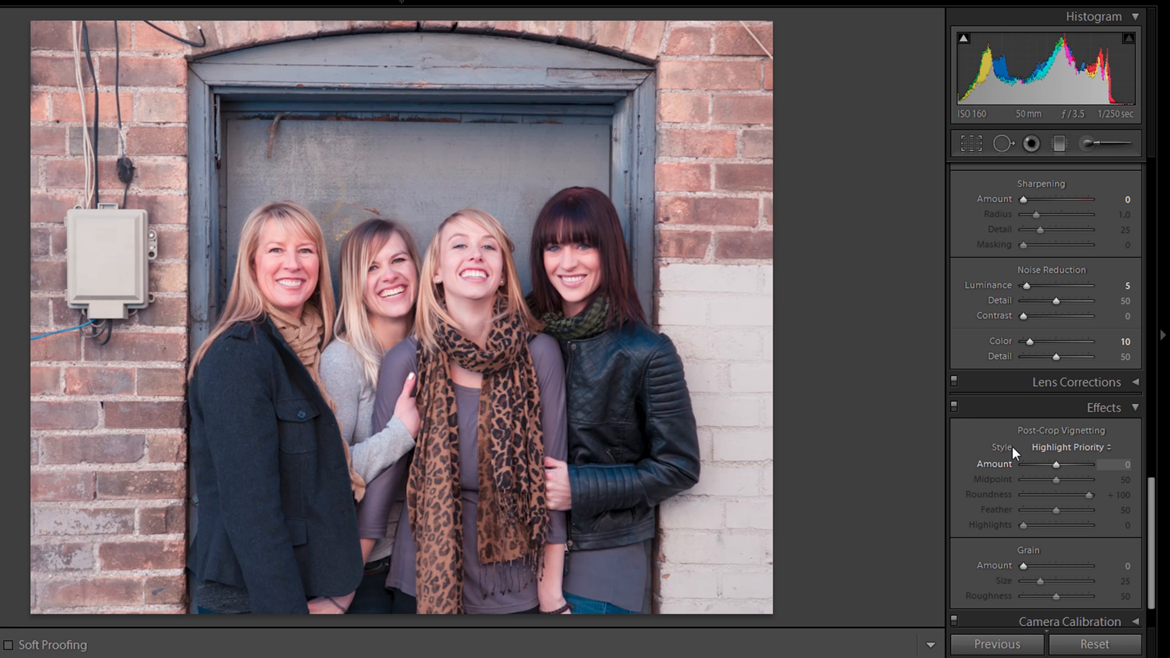
drag(1151, 506, 1151, 185)
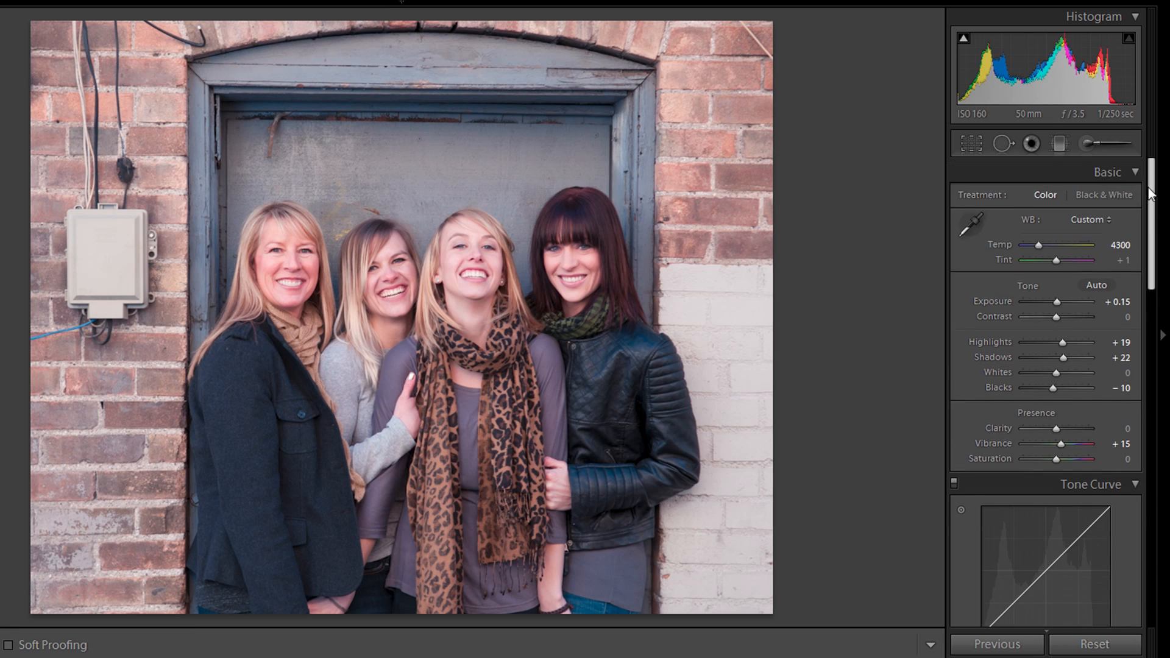
Draw a diagonal graduated filter inward from the photo's upper-right corner using the Exposure -.50 Blue effect
click(1062, 147)
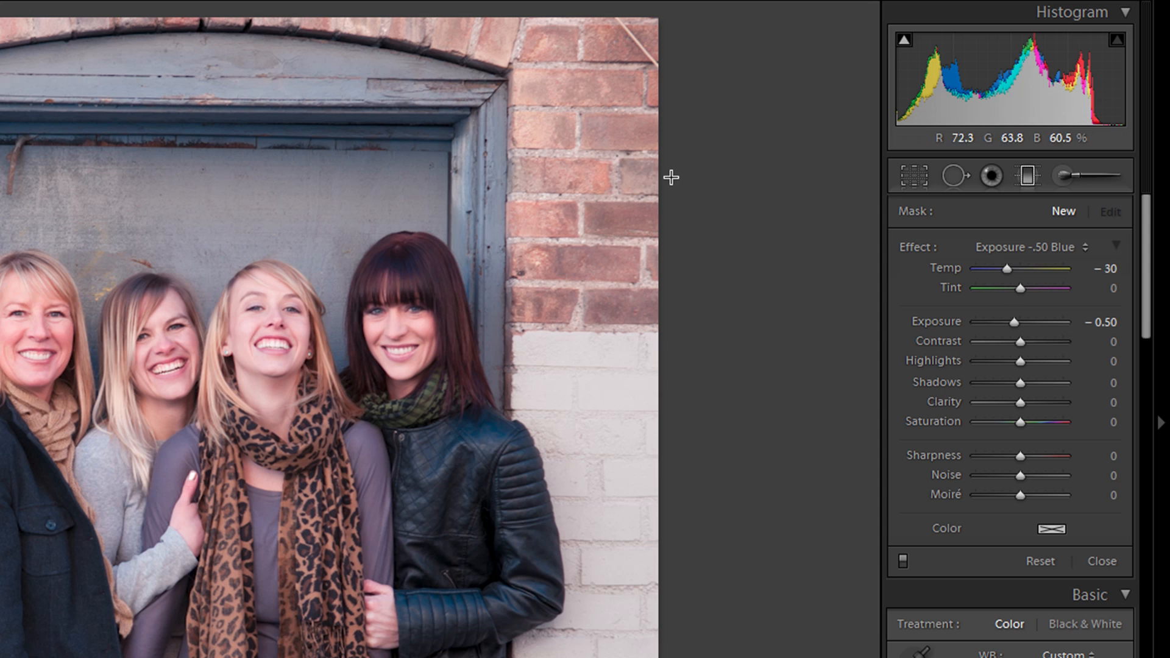
drag(671, 148, 607, 190)
drag(551, 228, 476, 338)
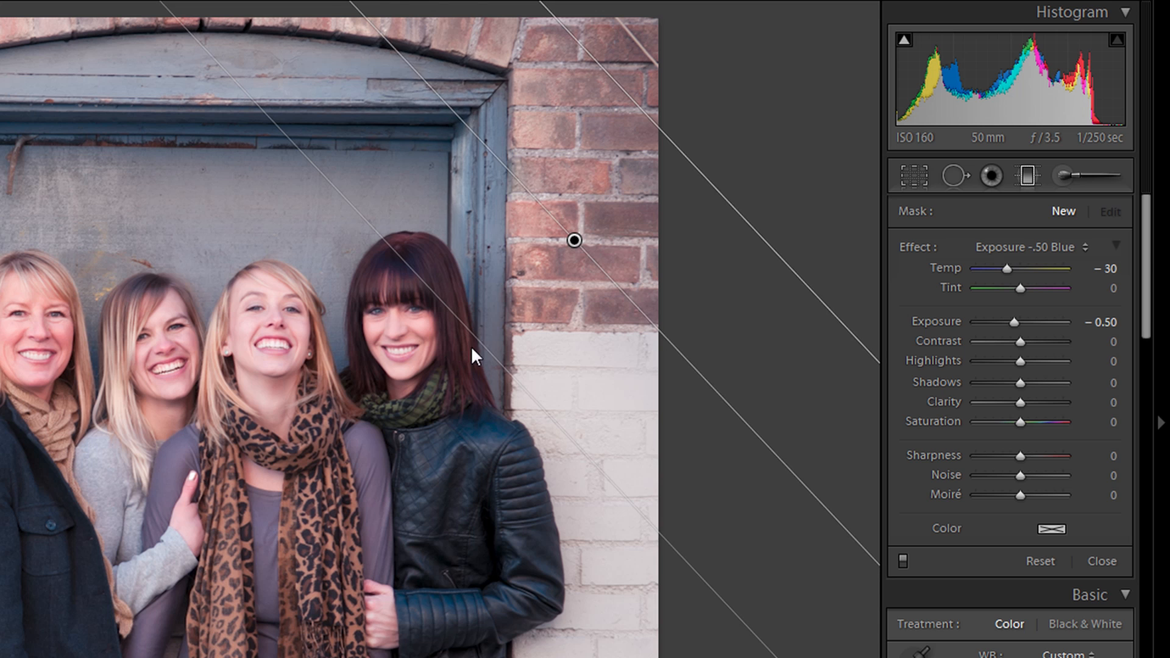
drag(676, 129, 688, 42)
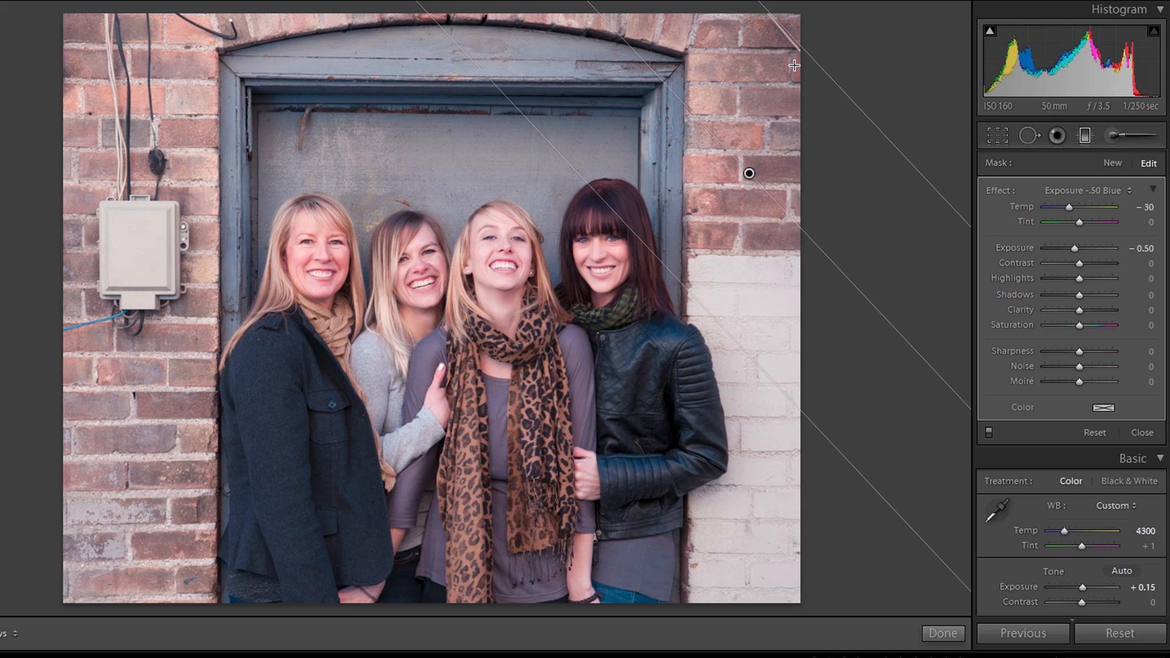
Shift the corner graduated filter further down toward the dark-haired woman, fine-tune its spread, and set its Exposure to -0.60
drag(749, 173, 746, 176)
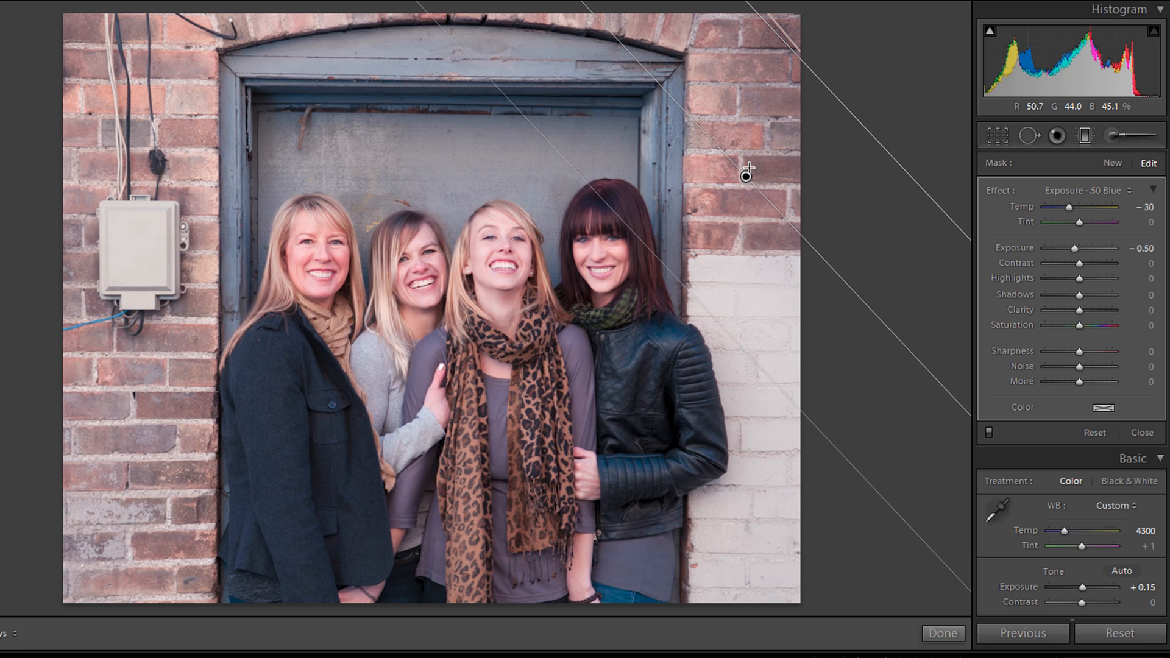
drag(744, 181, 732, 190)
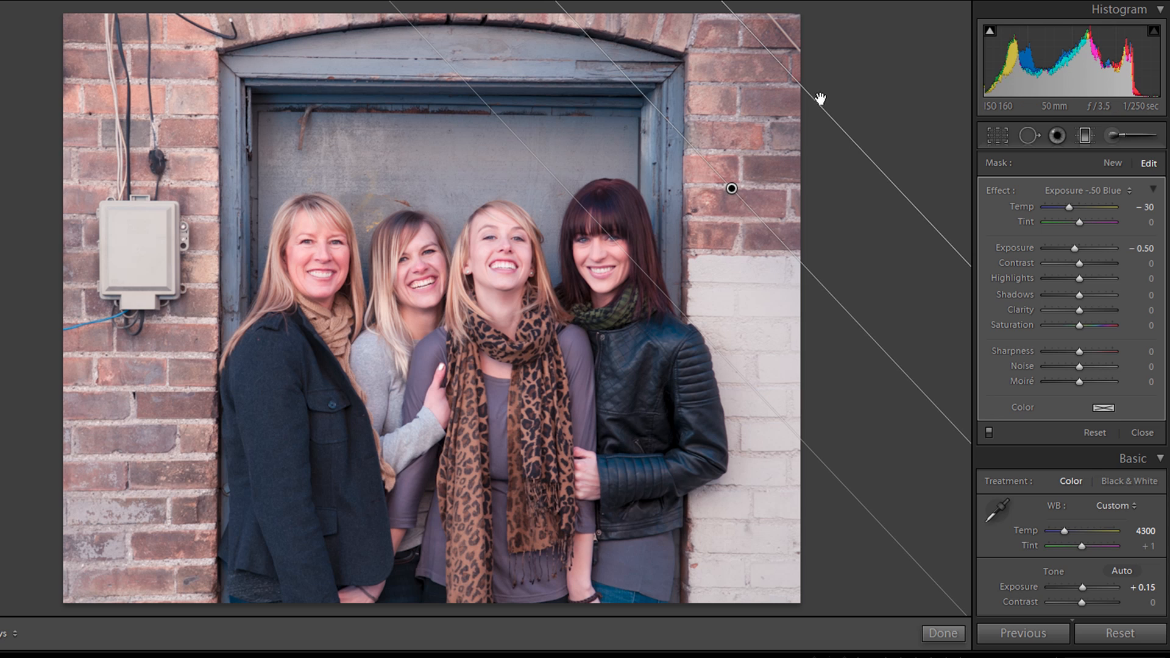
drag(819, 101, 824, 97)
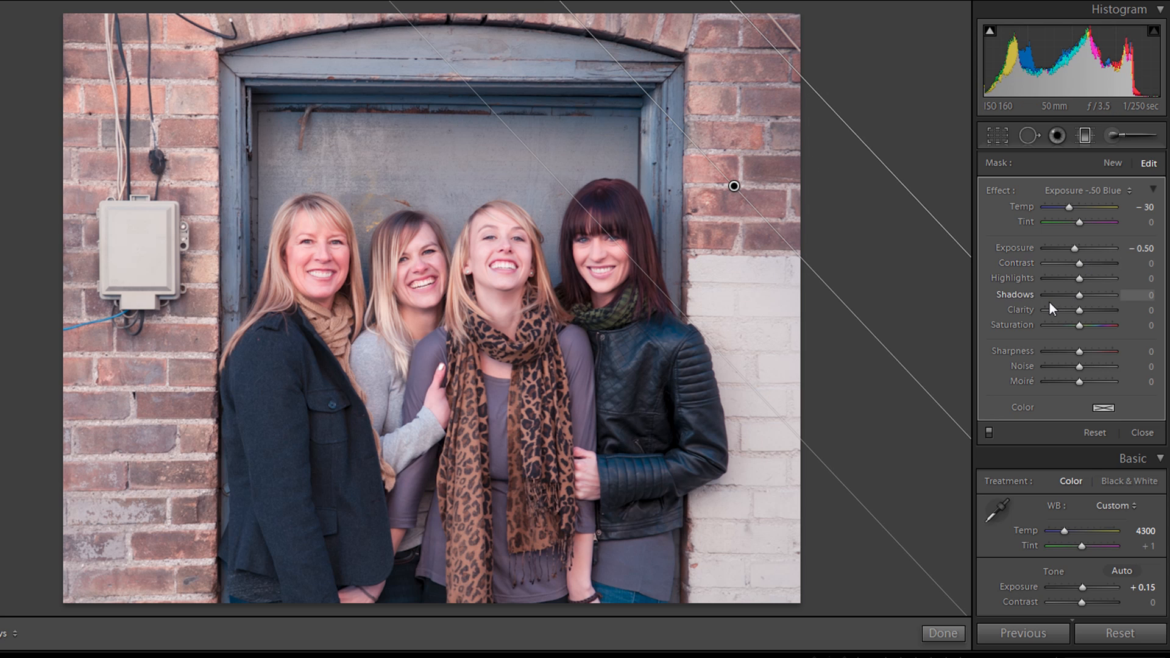
drag(1142, 253, 1121, 258)
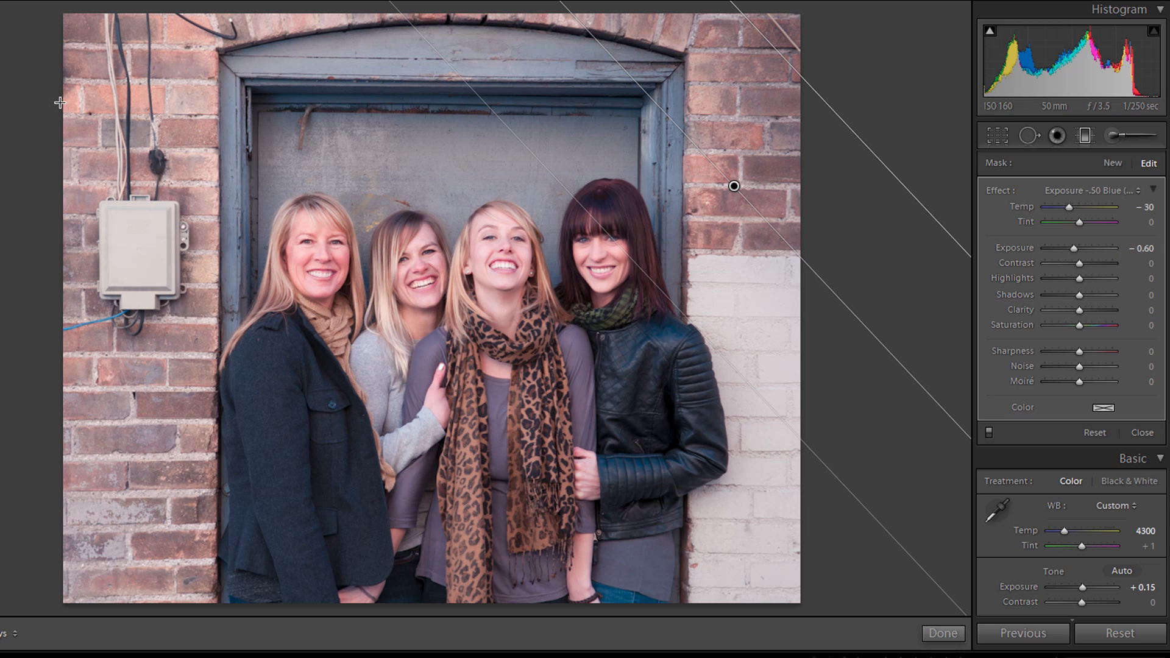
Add Exposure -.50 Blue graduated filters inward from the left edge over the brick wall and from the lower right edge
drag(53, 190, 259, 189)
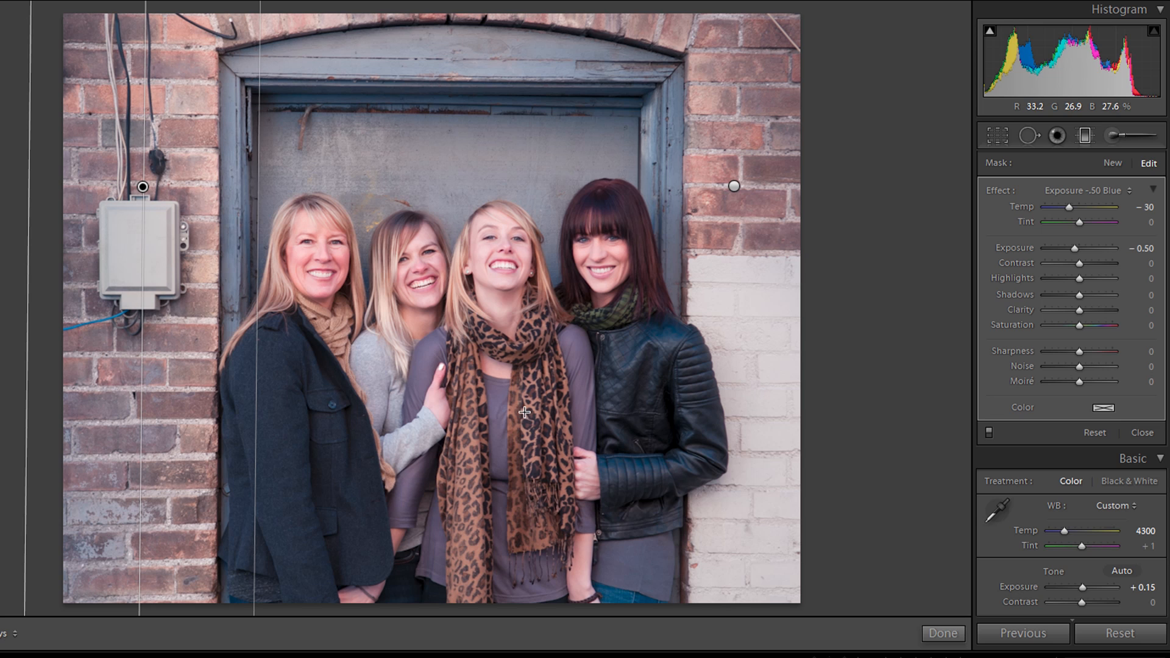
drag(796, 431, 687, 423)
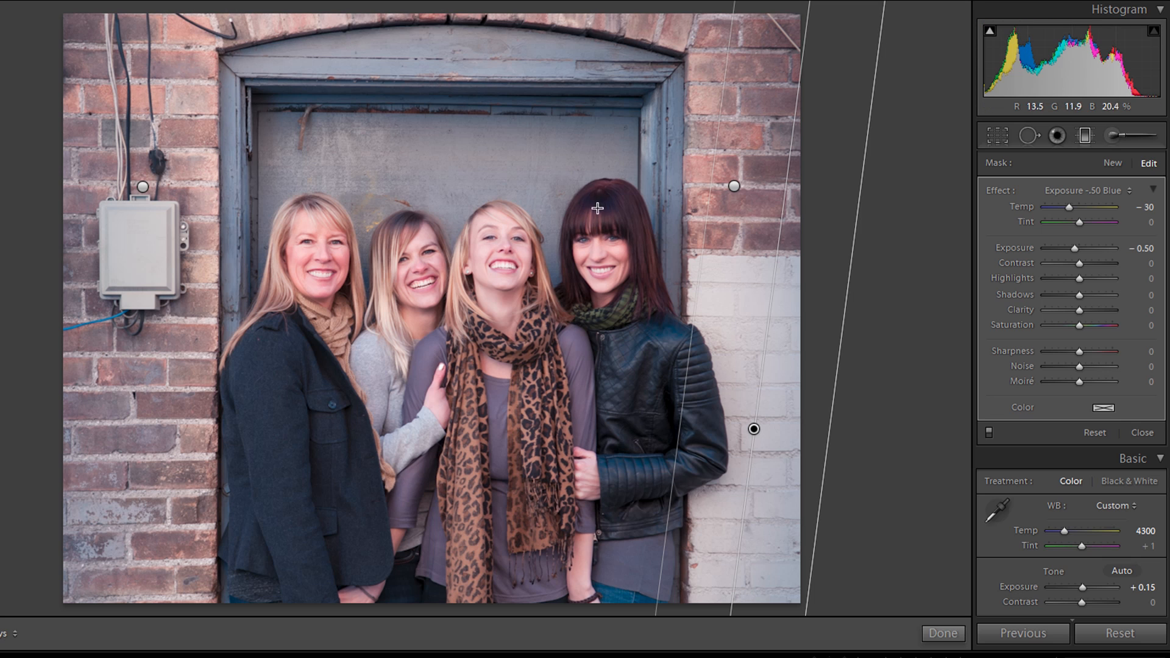
Add a graduated filter from the photo's top edge down to the women's heads, widen its transition, and set its Exposure to -0.20
drag(372, 3, 369, 178)
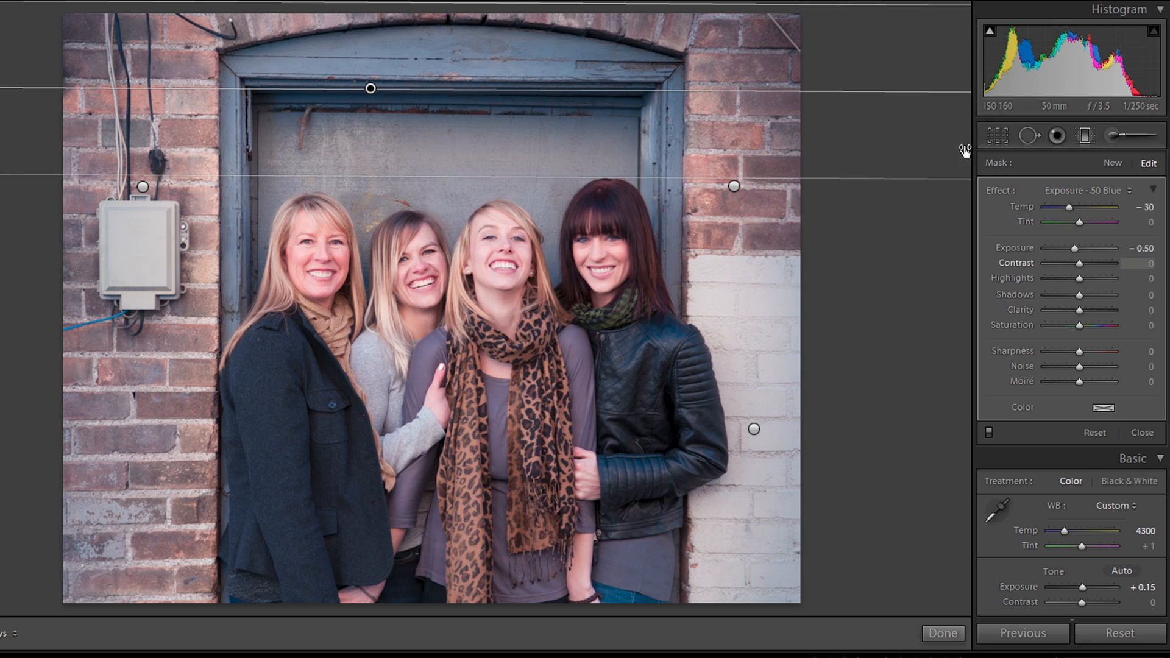
drag(460, 194, 465, 213)
drag(465, 0, 463, 0)
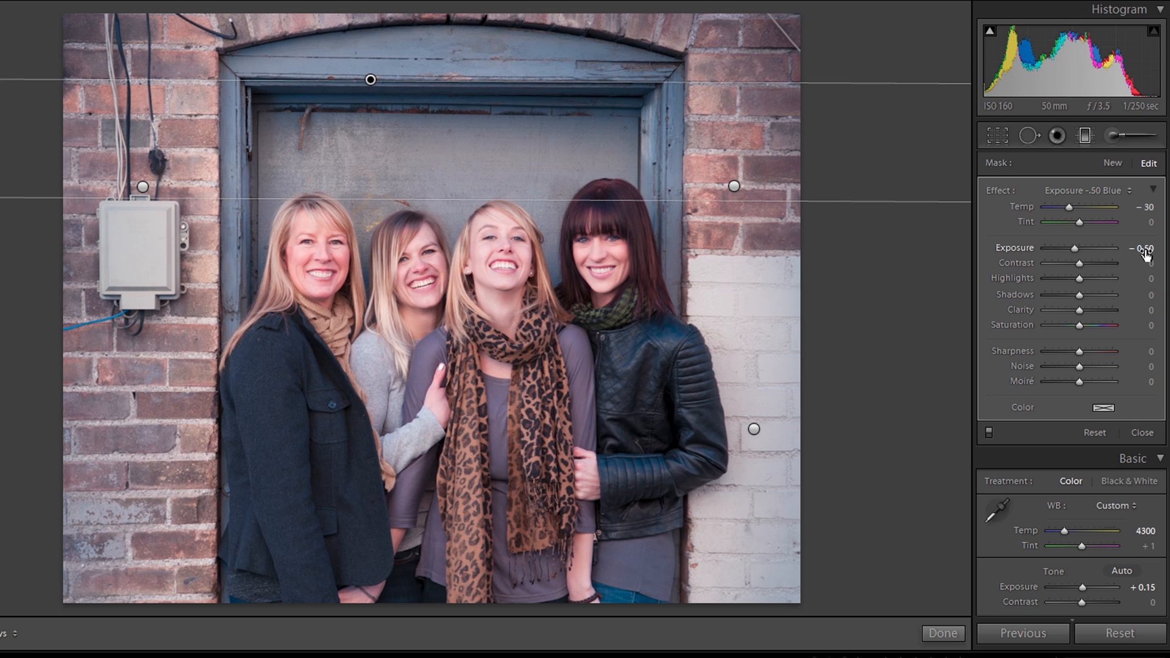
key(Up)
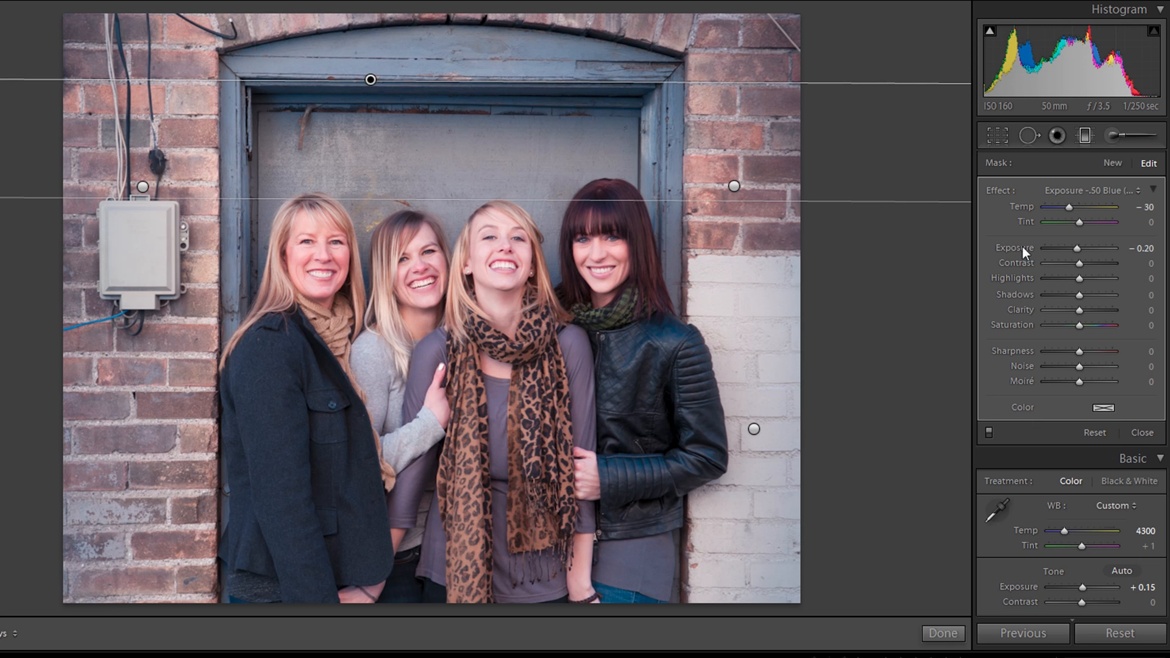
Compare the photo with and without the graduated filters, leave them on, and close the filter settings
click(990, 432)
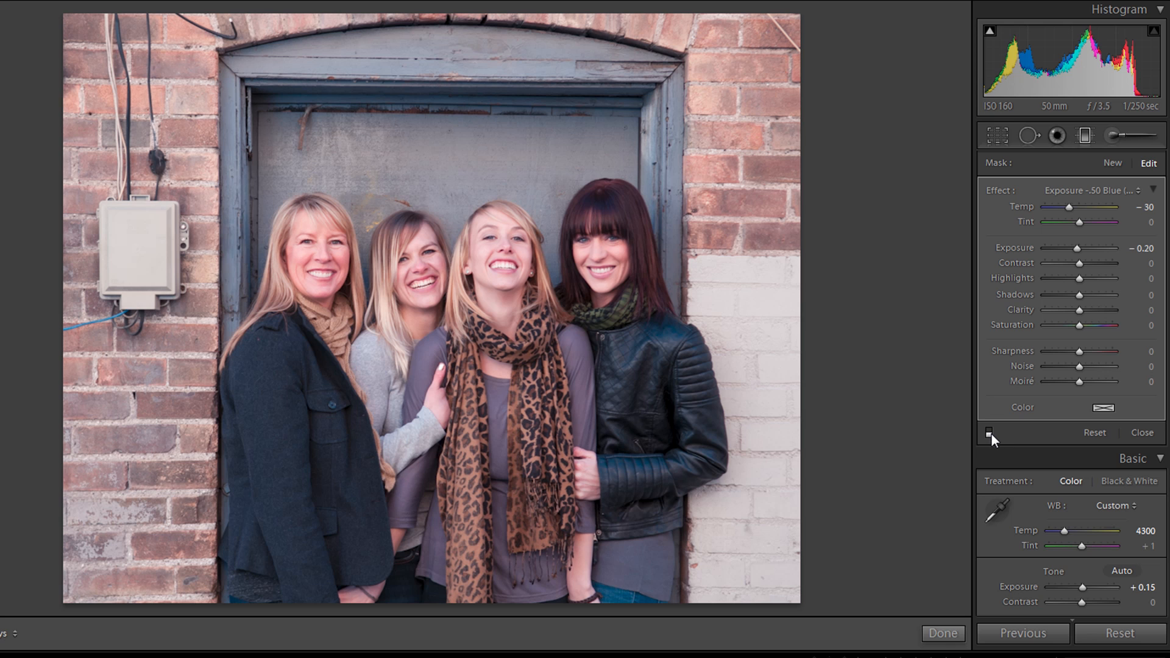
click(990, 433)
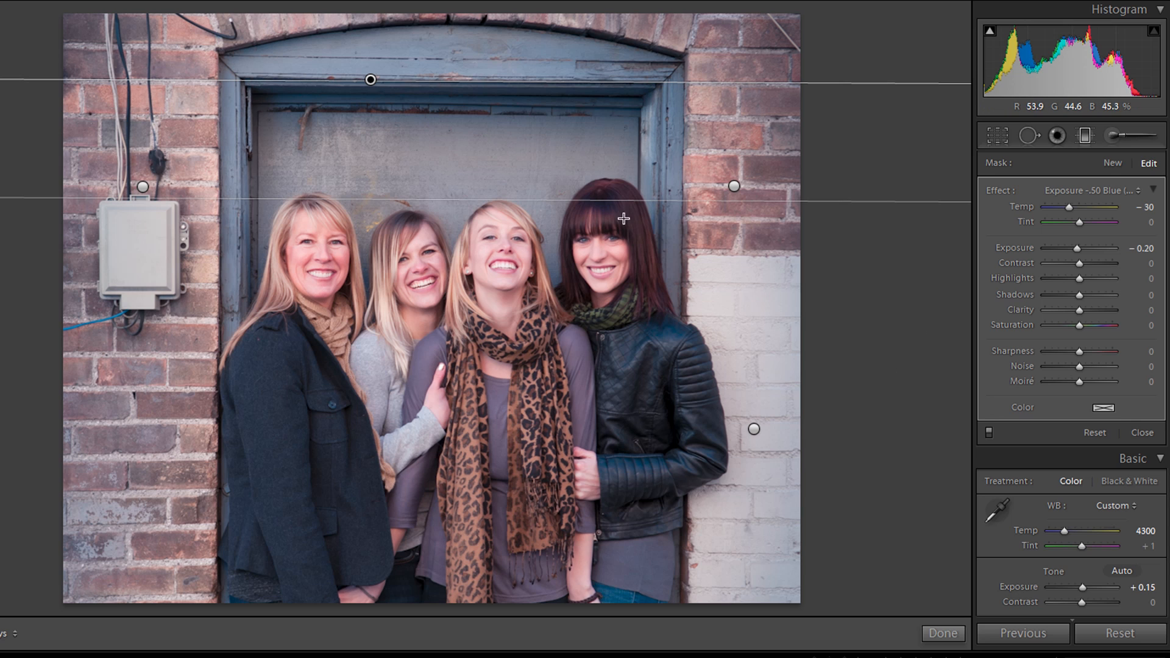
click(1143, 433)
Set the post-crop vignetting Amount to -13
scroll(1071, 366, down, 15)
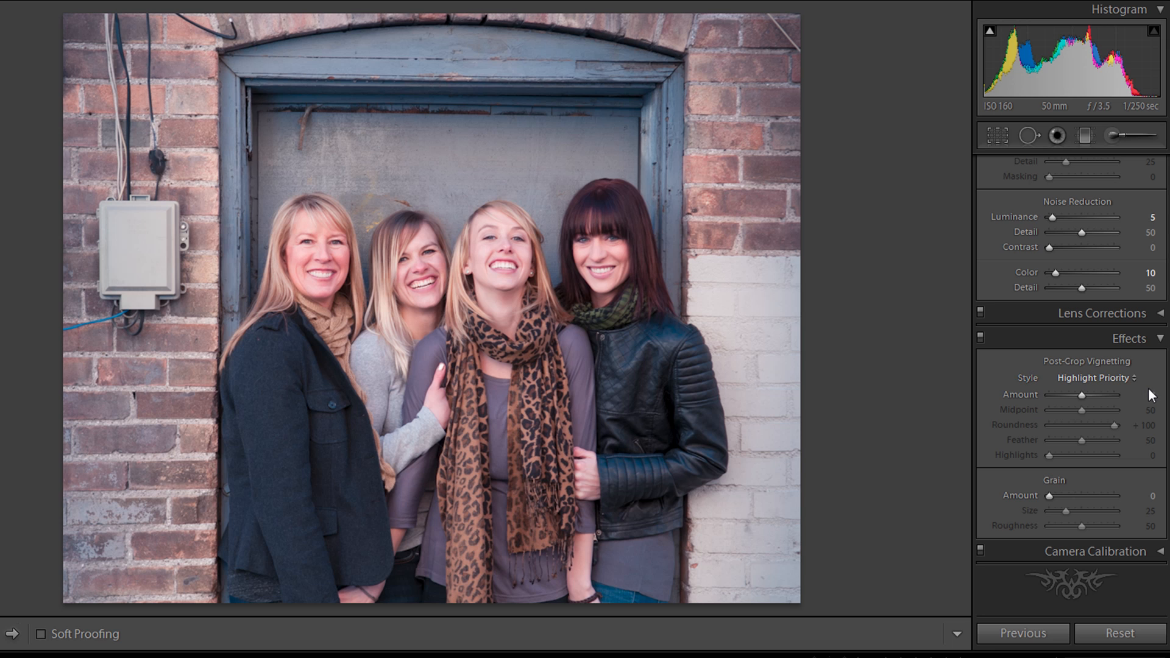
drag(1151, 398, 1142, 399)
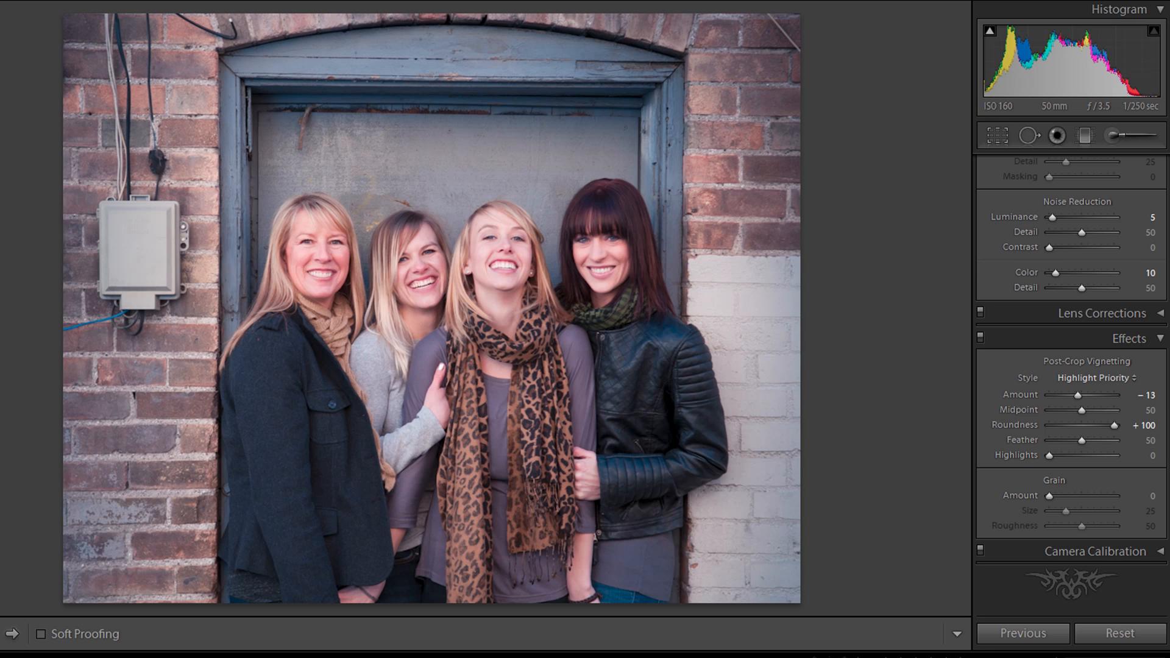
Choose to edit the photo in Photoshop as an external editor
right_click(273, 232)
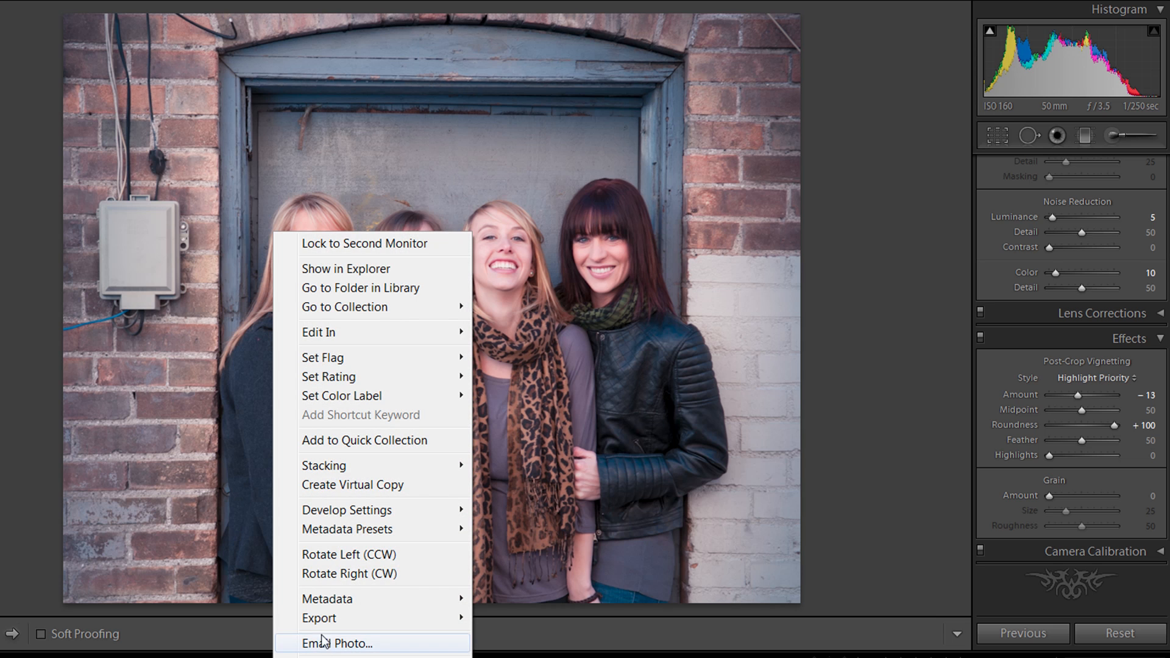
mouse_move(321, 617)
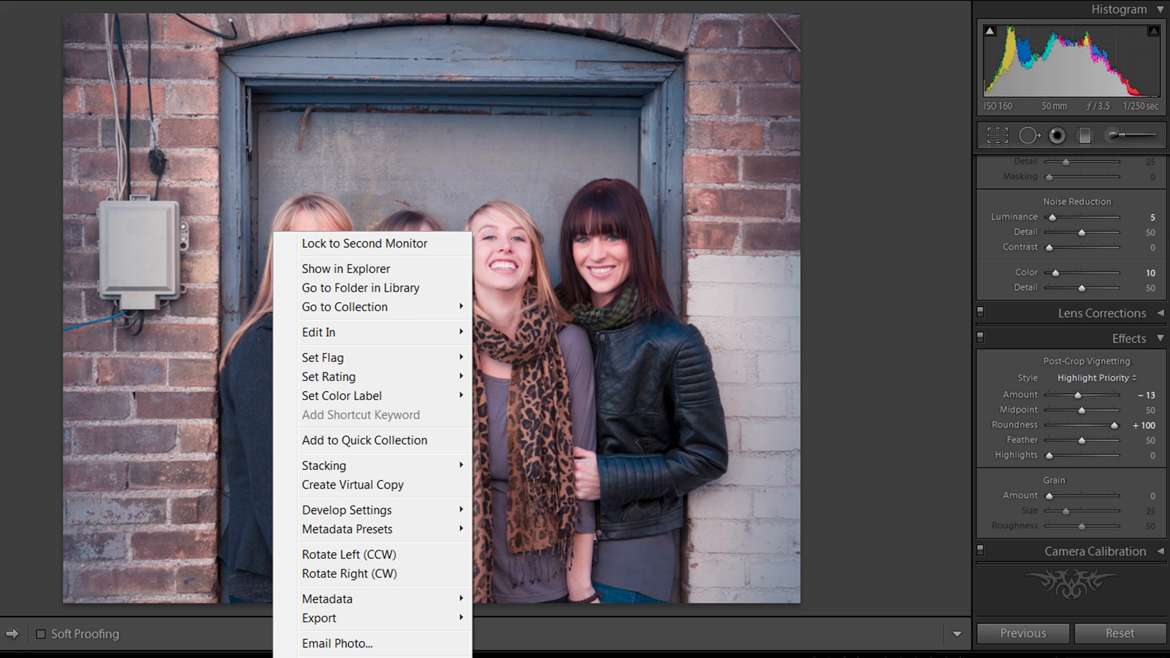
key(Escape)
right_click(266, 241)
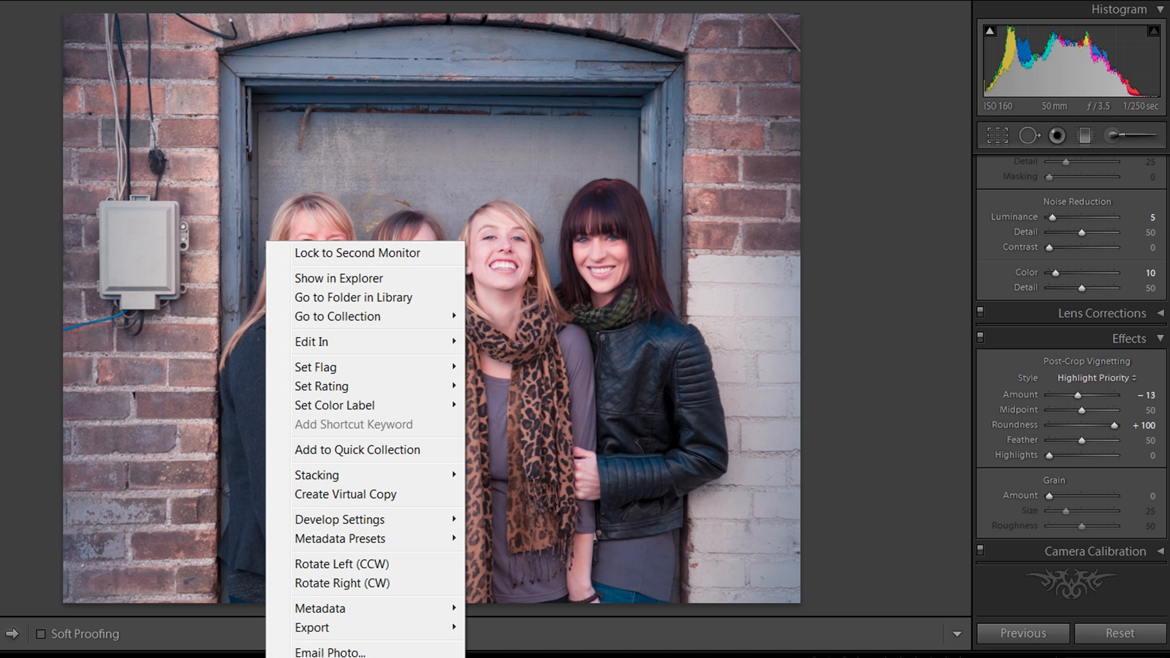
mouse_move(362, 343)
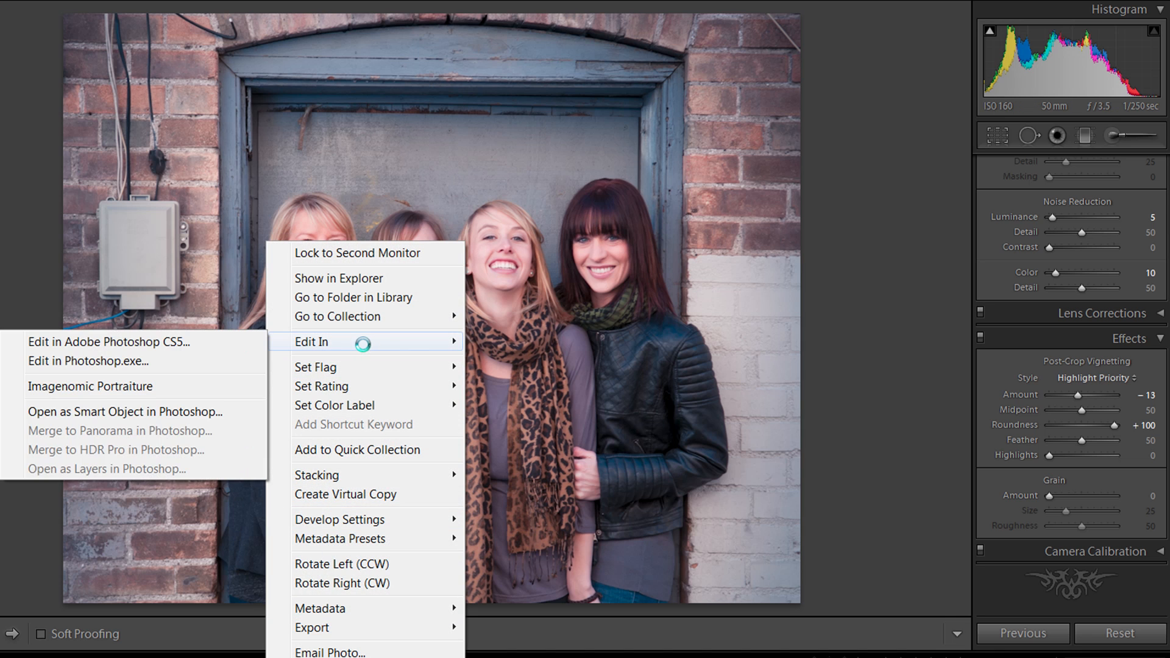
click(226, 360)
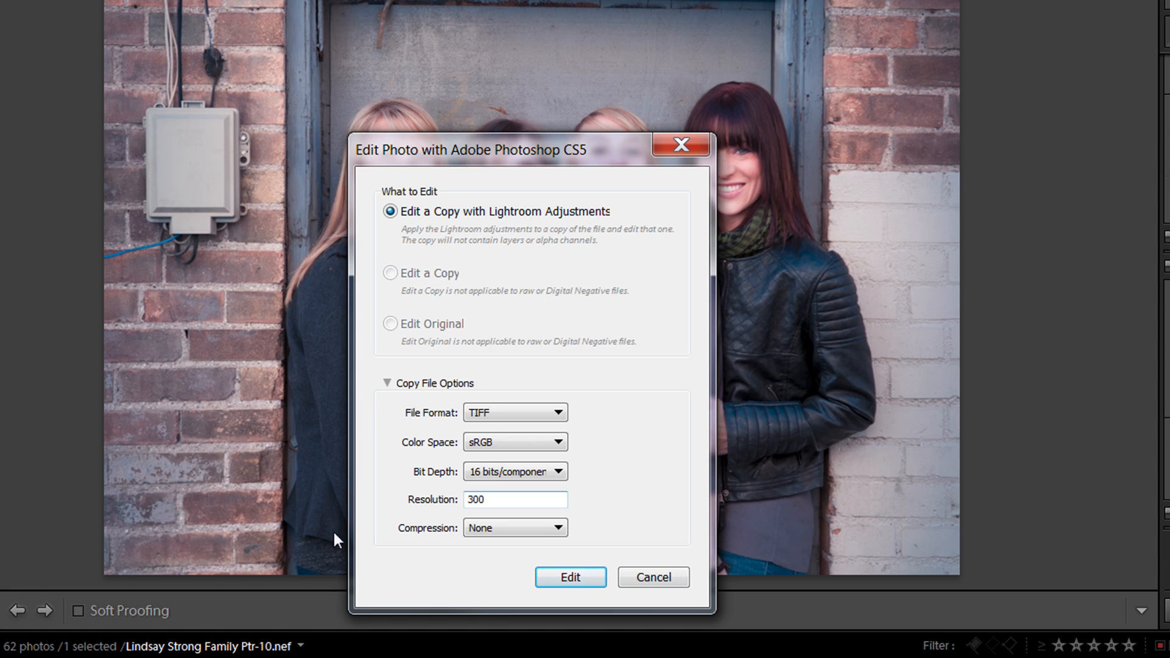
Keep the copy's file options at TIFF, 16 bits/component, resolution 300 and no compression, and open it for editing in Photoshop
click(554, 412)
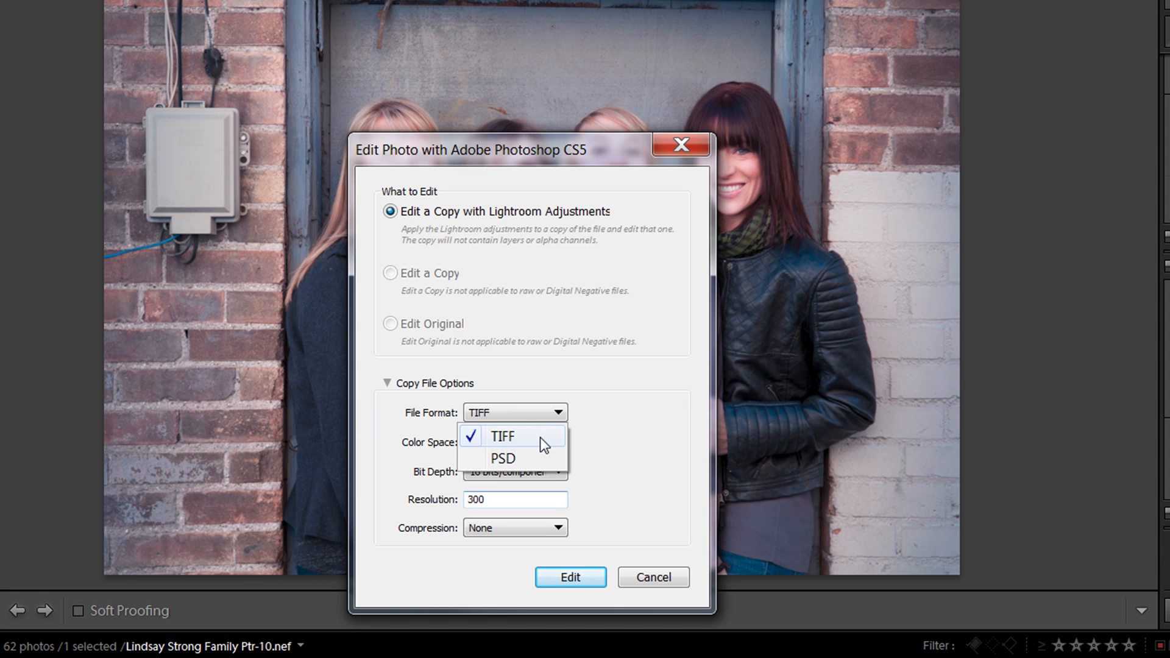
click(540, 437)
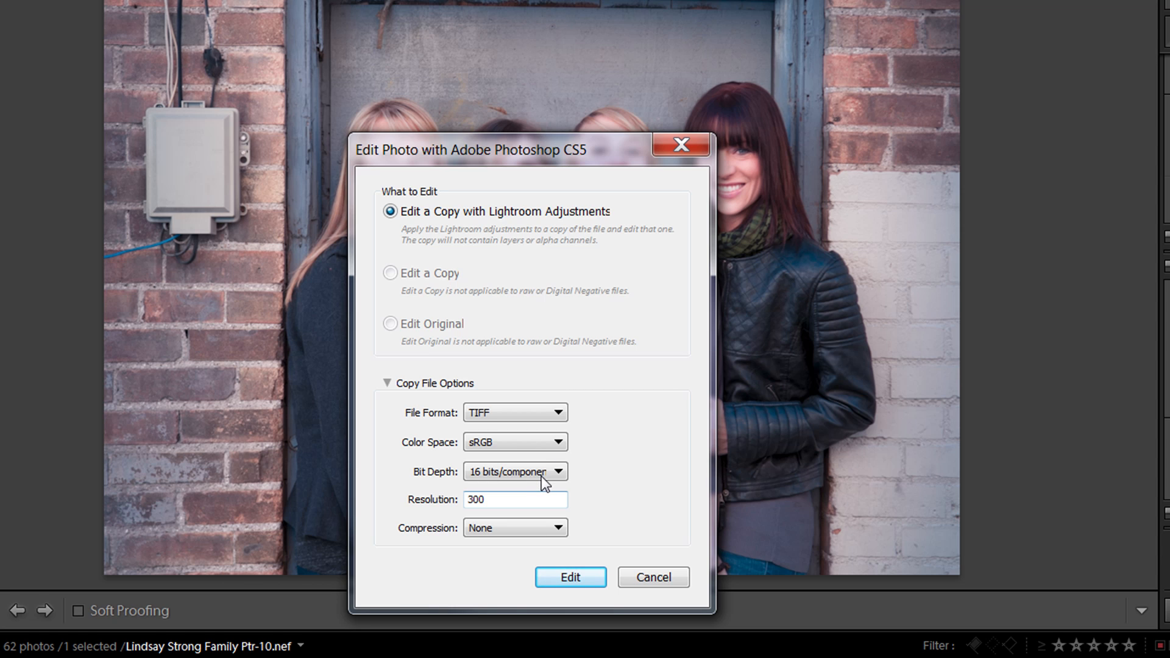
click(563, 478)
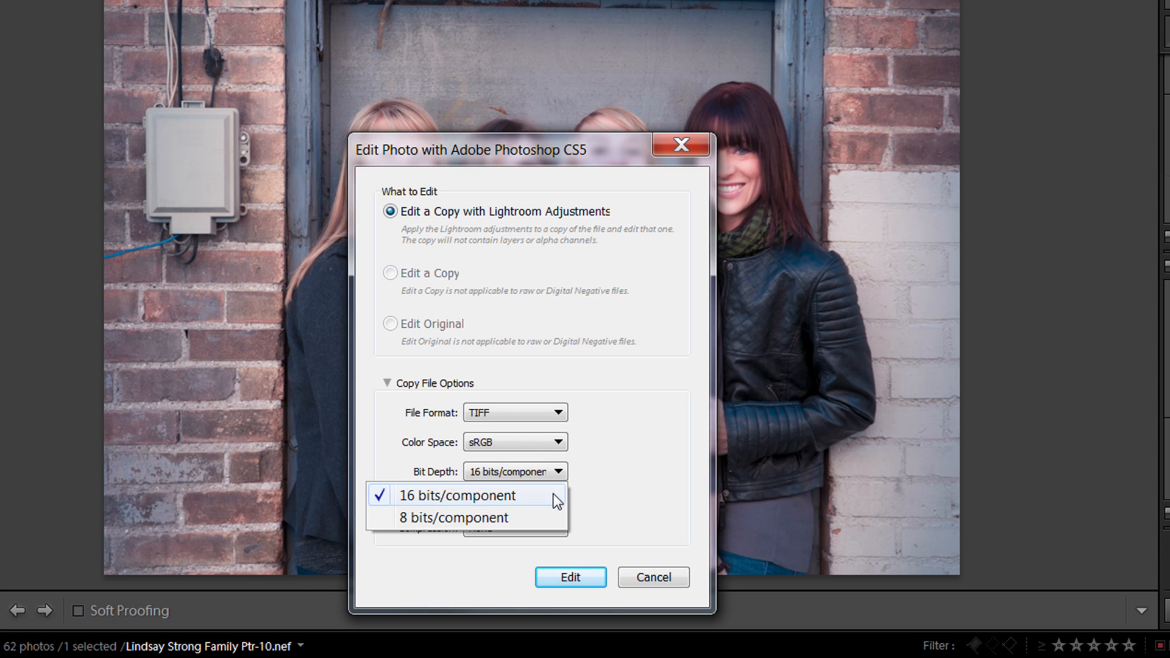
click(554, 495)
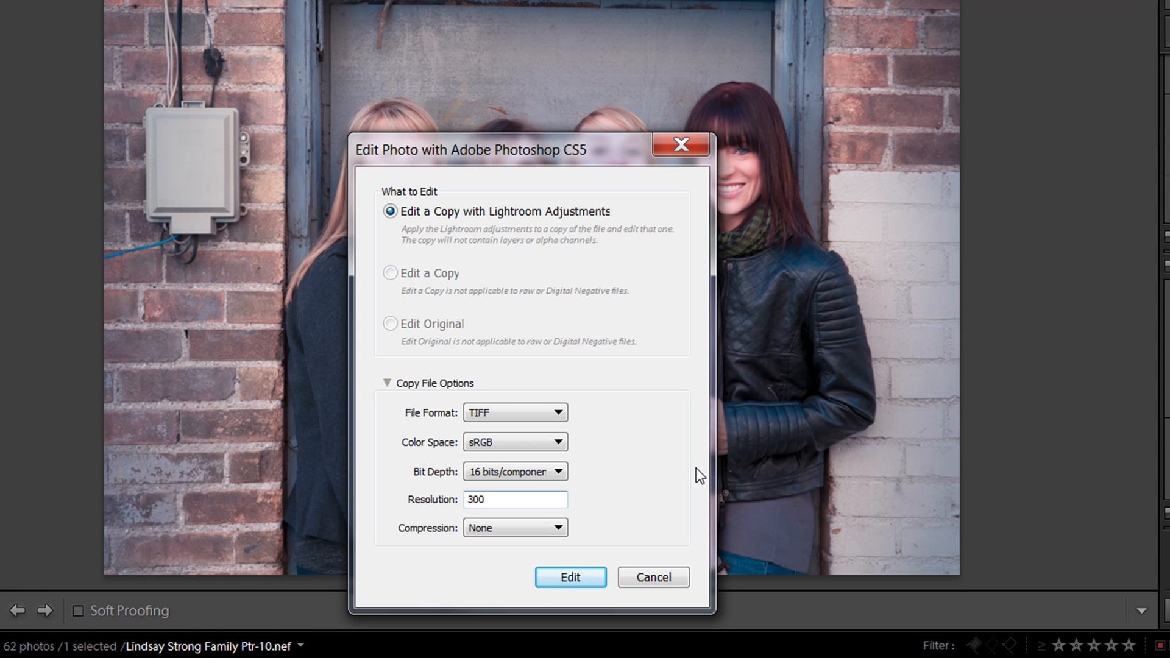
click(468, 499)
click(495, 528)
click(590, 529)
click(569, 577)
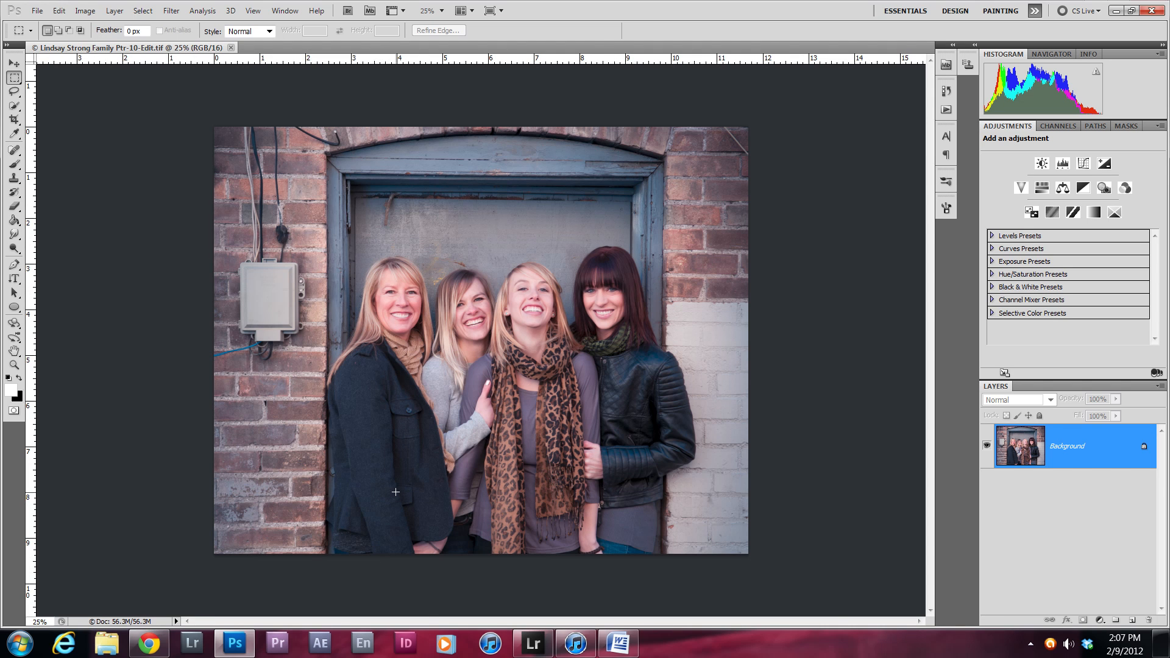
Switch to the full-screen view with menus at 50% zoom and duplicate the Background layer
key(f)
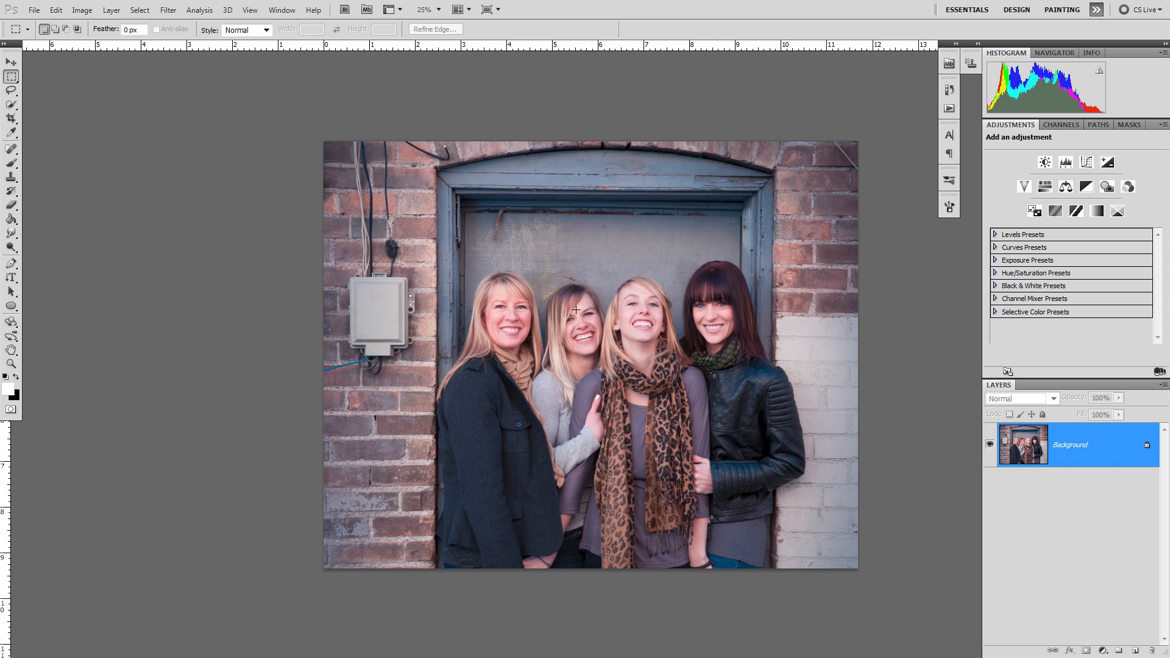
scroll(586, 340, up, 2)
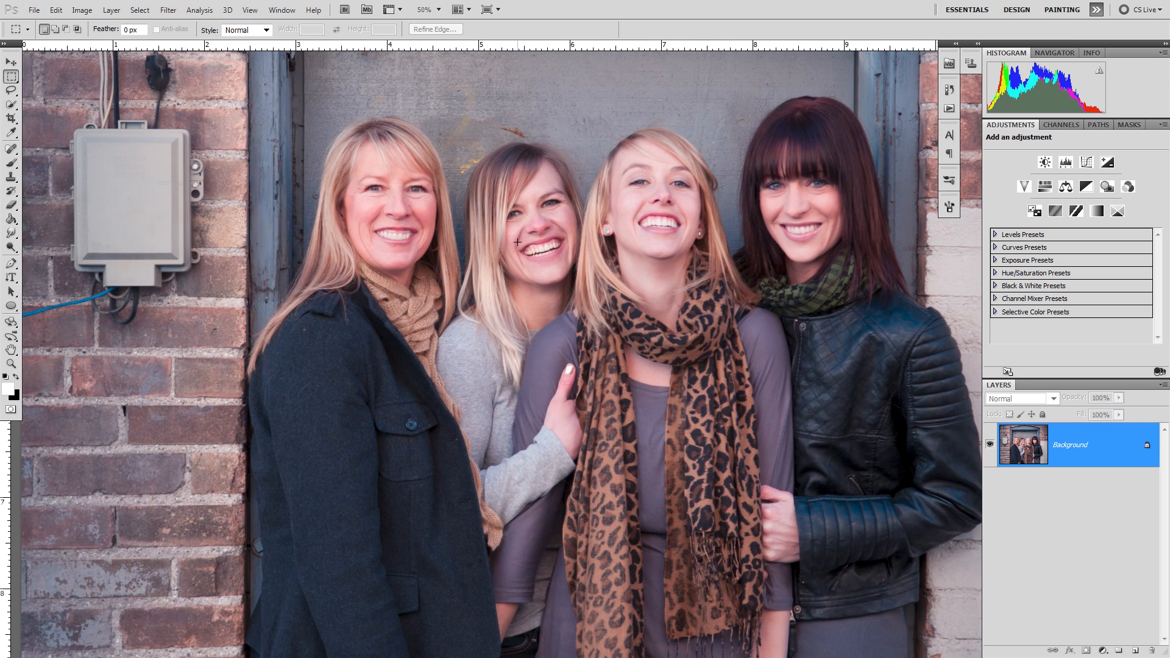
key(ctrl+j)
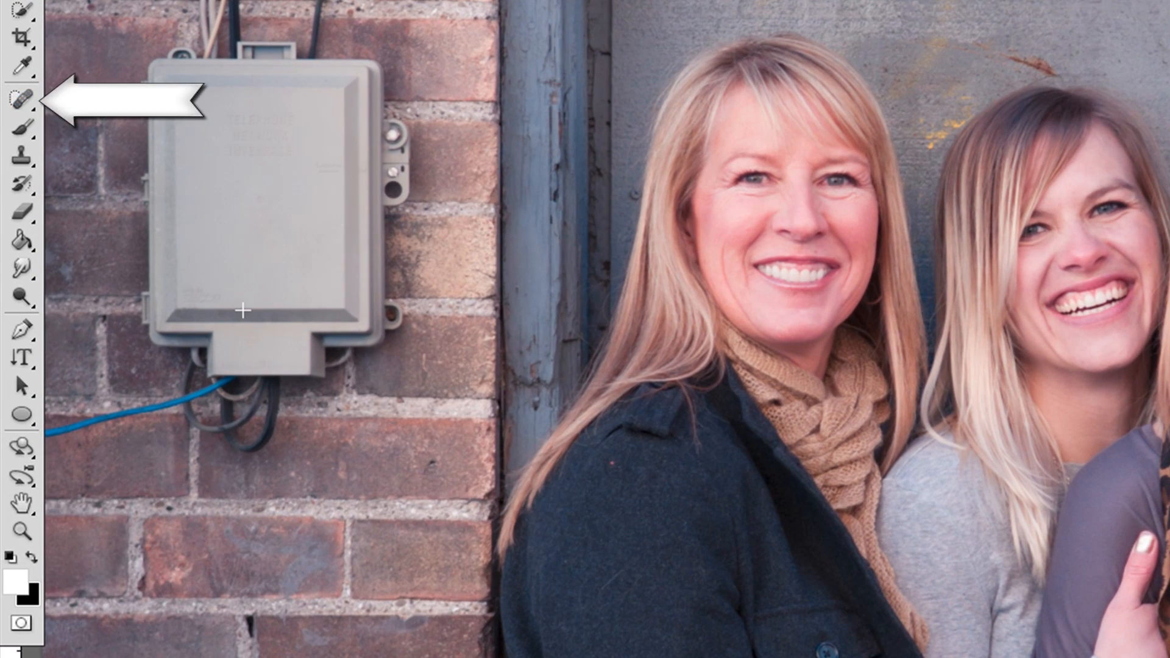
Remove the red speck and stray lint from the shoulder and sleeve of the dark coat with the content-aware Spot Healing Brush
key(j)
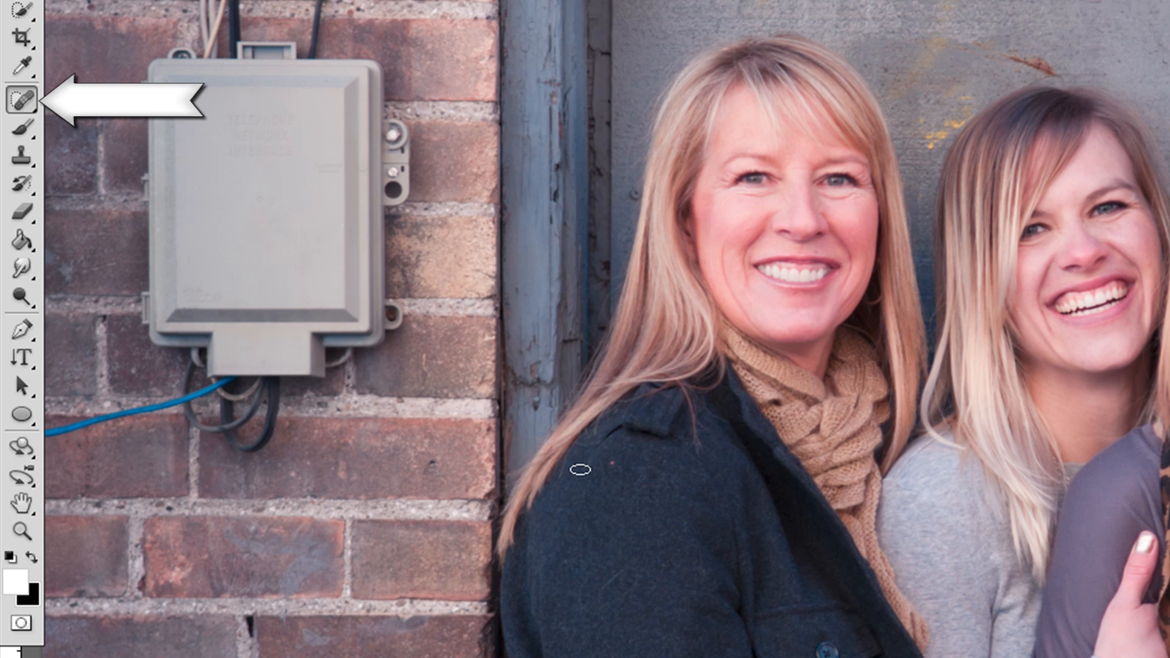
drag(682, 634, 693, 596)
drag(677, 499, 679, 557)
ctrl+click(673, 563)
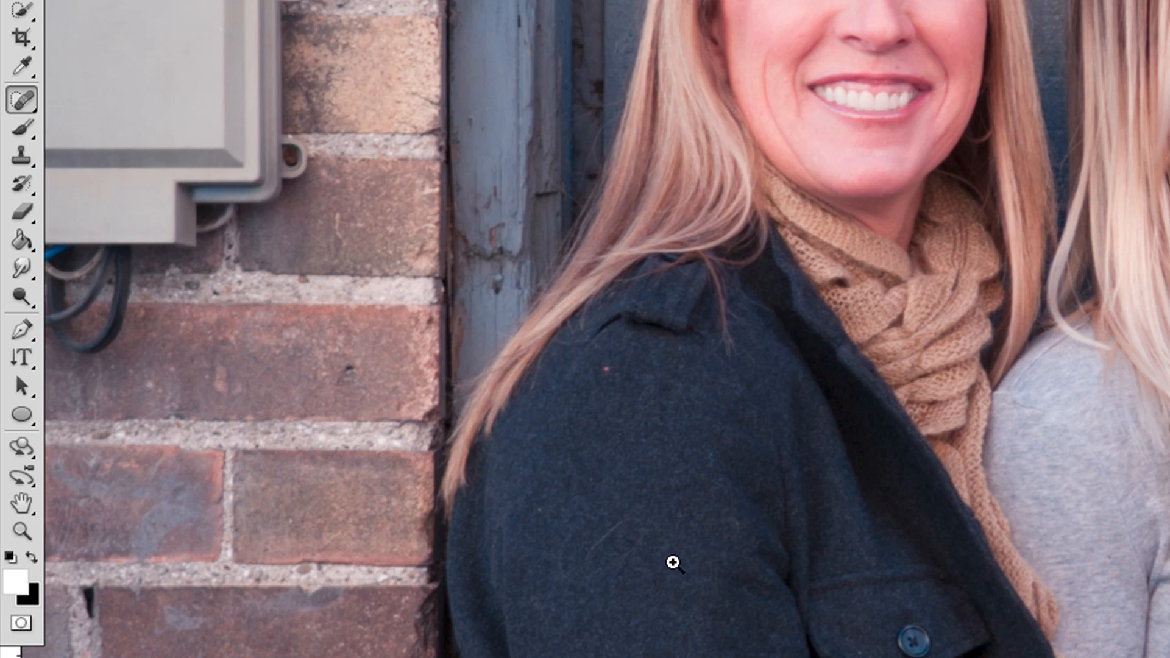
ctrl+click(673, 562)
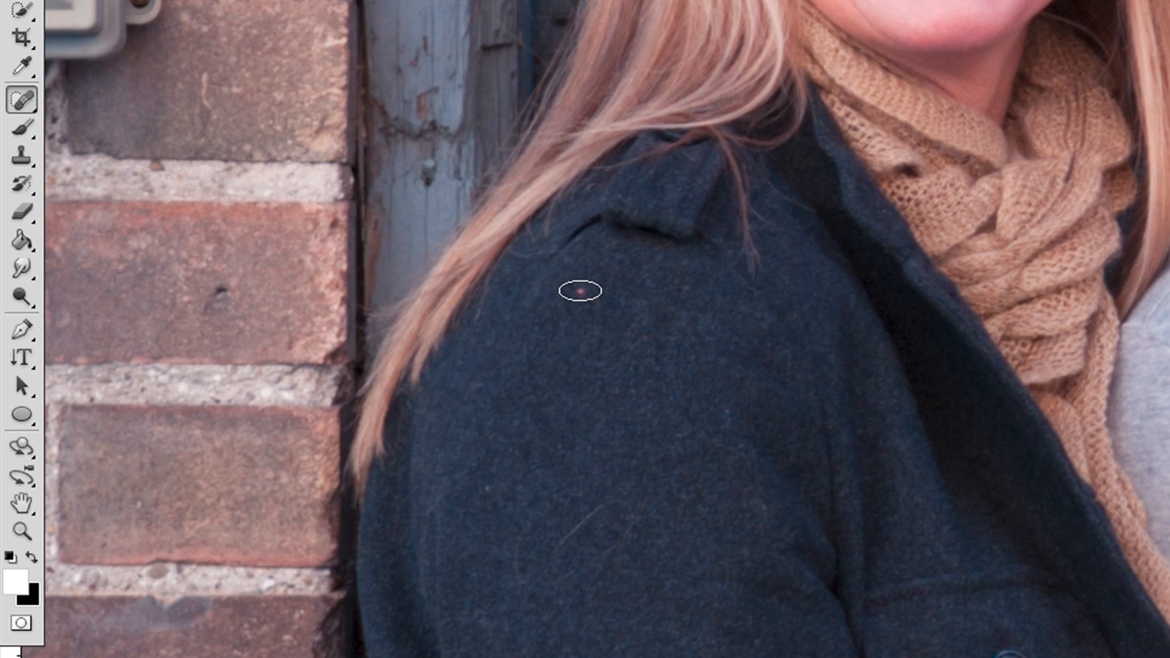
click(580, 294)
mouse_move(657, 497)
mouse_down()
mouse_move(661, 415)
mouse_move(567, 470)
mouse_up()
click(728, 334)
Examine the dark coat and the women's clothing, hair and faces close up for remaining specks and blemishes
drag(878, 657, 716, 376)
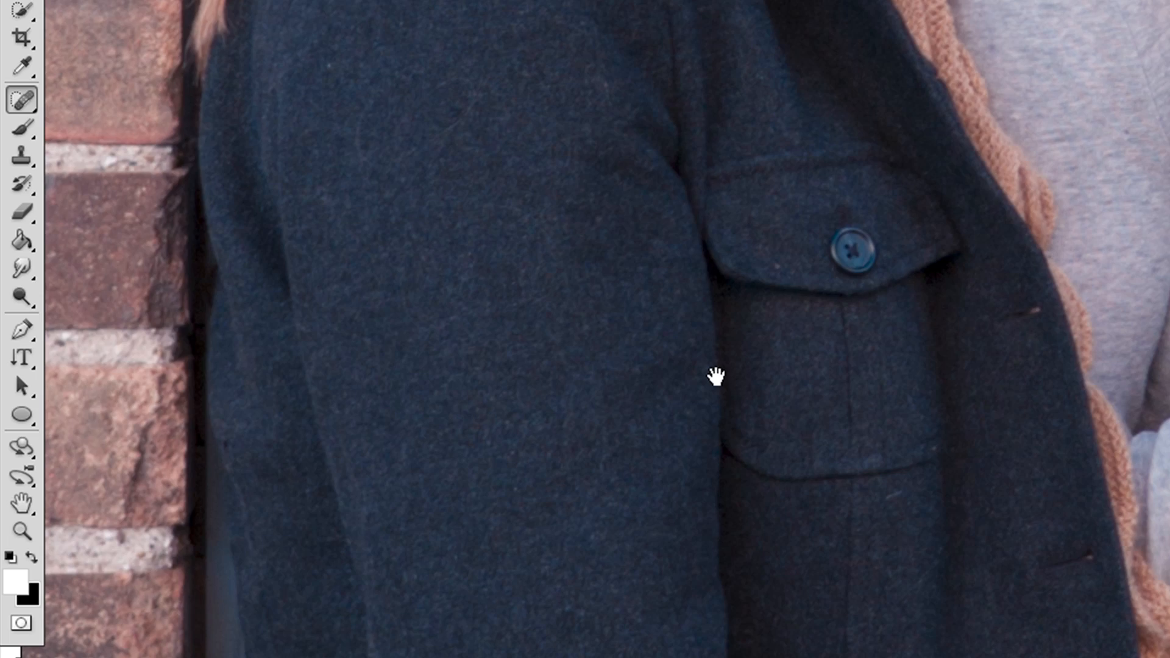
drag(975, 657, 794, 528)
mouse_move(1169, 464)
mouse_down()
mouse_move(1024, 428)
mouse_move(714, 657)
mouse_up()
drag(1036, 396, 853, 657)
drag(939, 304, 856, 657)
drag(963, 129, 967, 305)
drag(968, 176, 963, 381)
drag(393, 432, 689, 450)
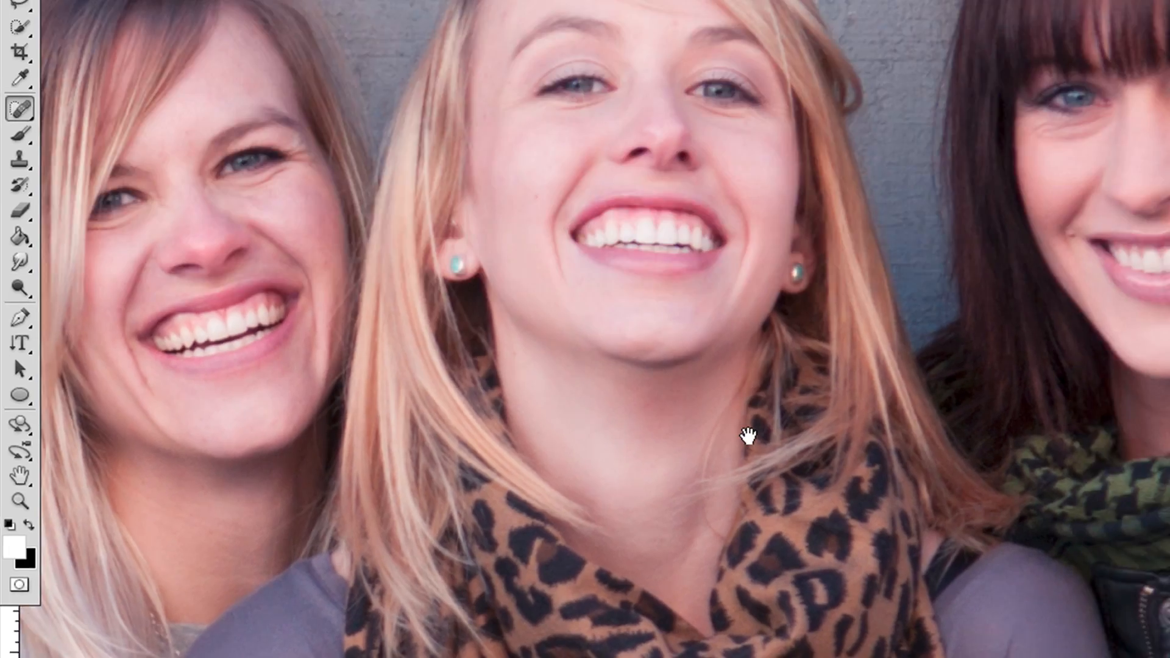
drag(318, 321, 550, 291)
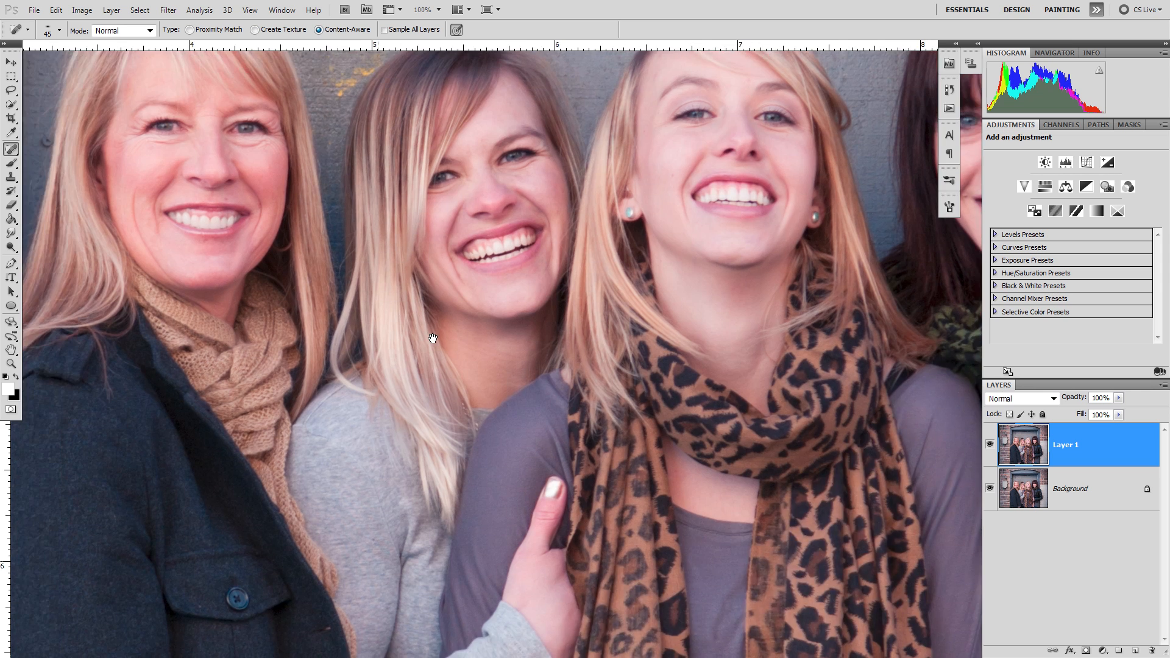
Merge the retouched layer down into the Background and show the whole photo
drag(434, 337, 512, 481)
drag(348, 323, 455, 328)
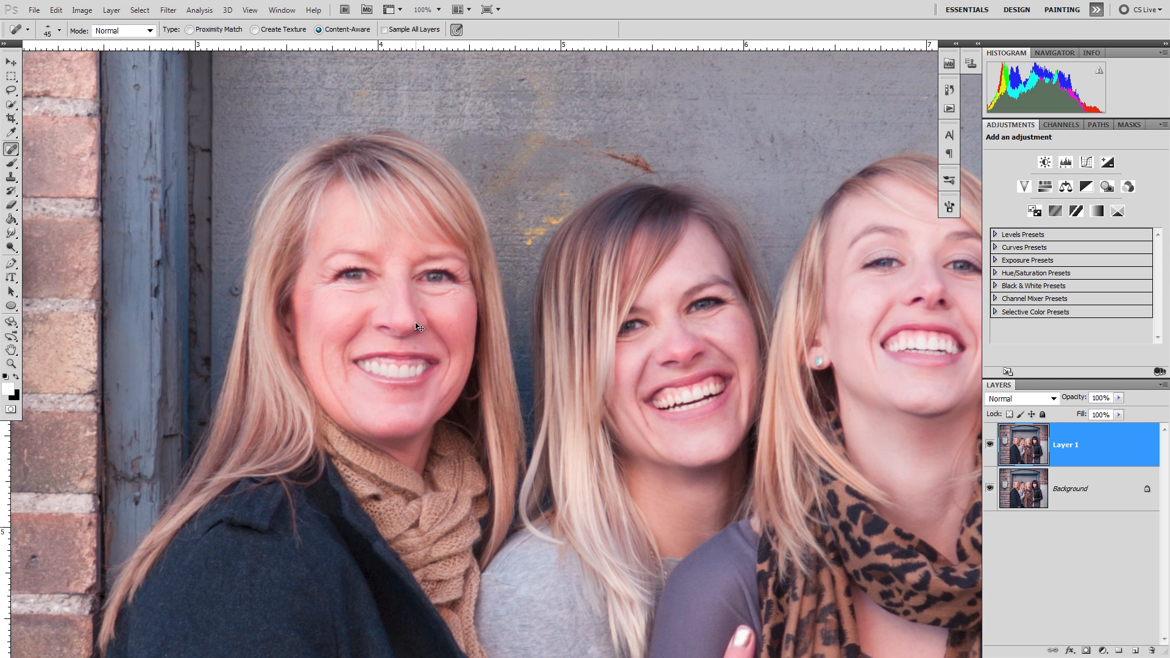
key(ctrl+e)
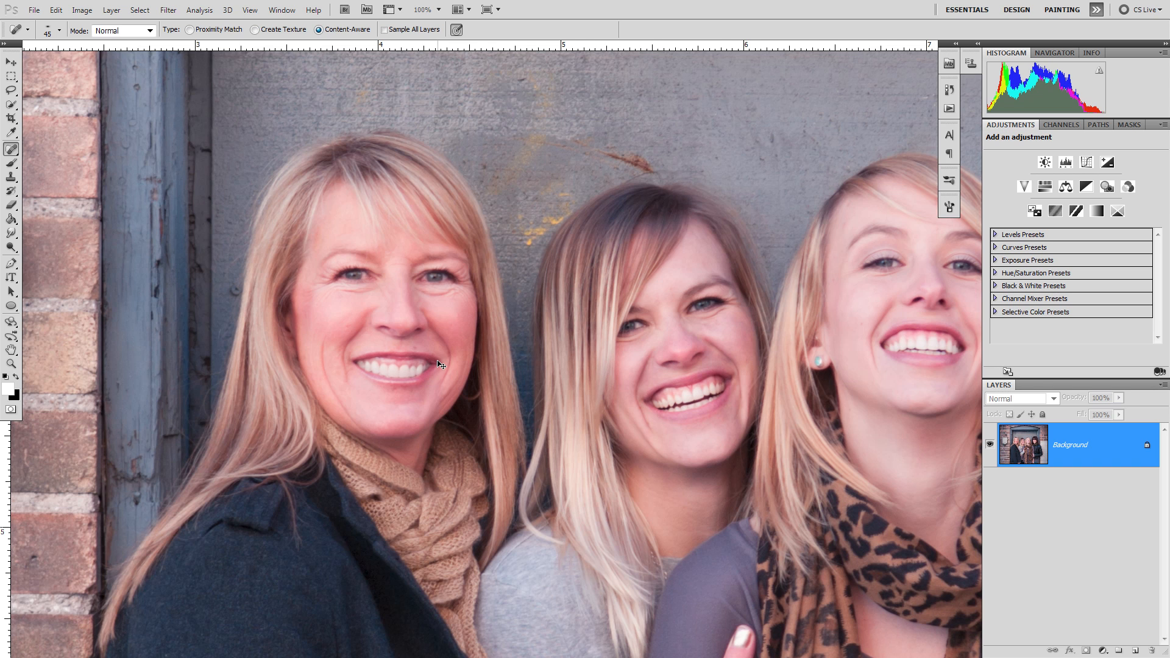
key(ctrl+minus)
key(ctrl+minus)
key(ctrl+minus)
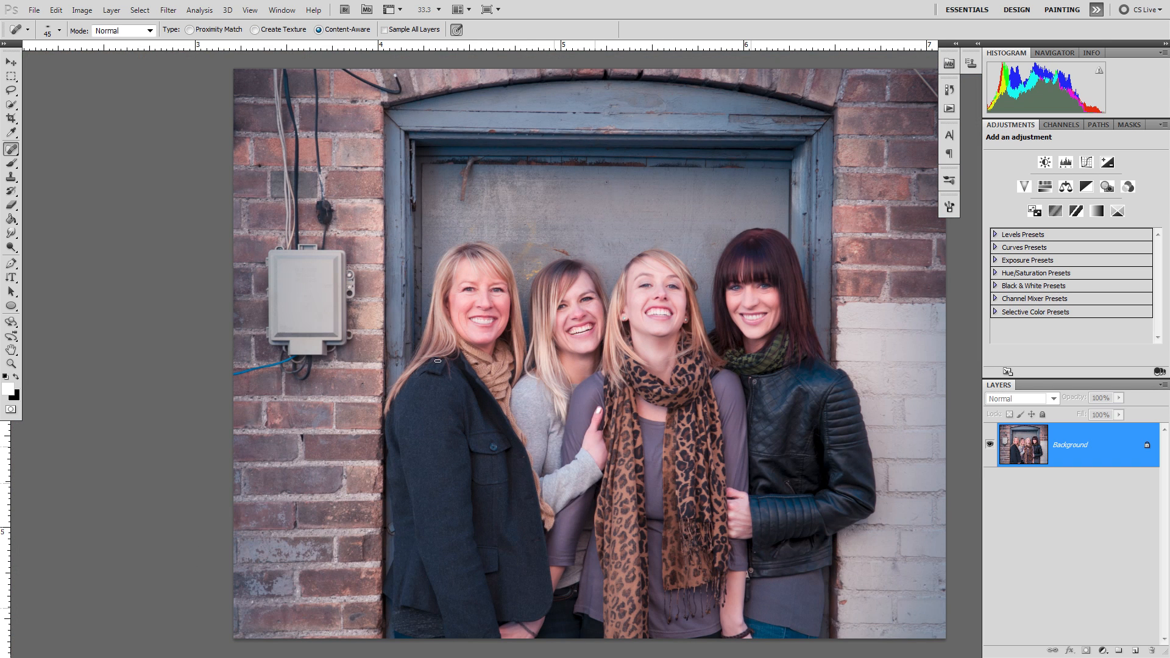
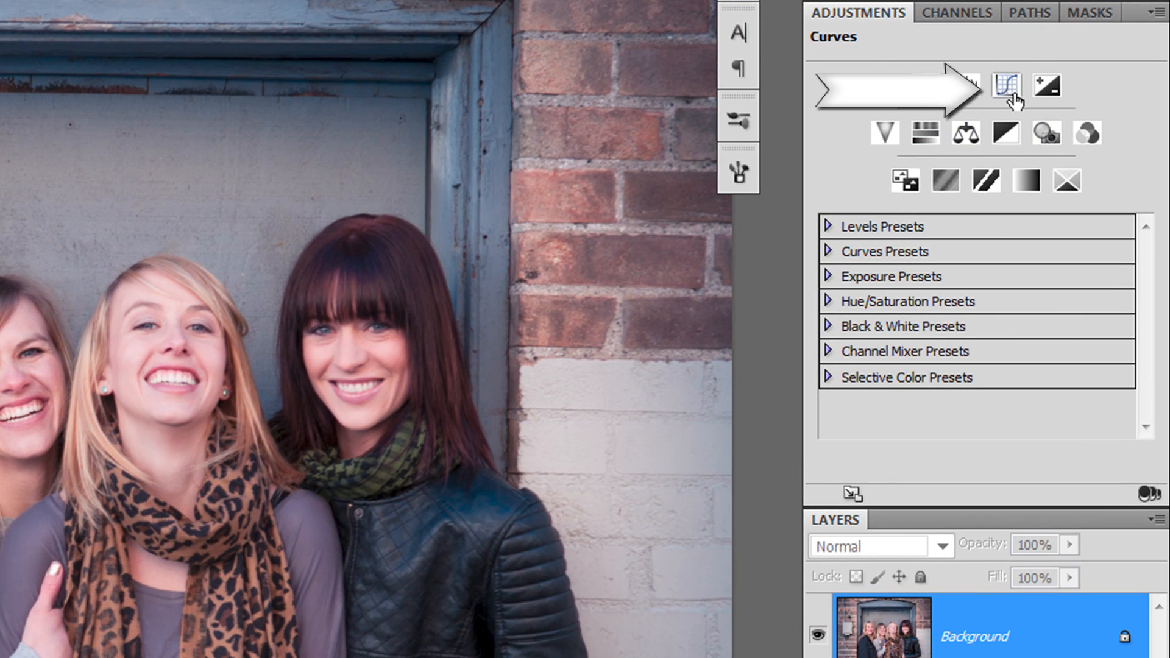
Add a Curves adjustment layer and lower the Red channel's shadows with a point at input 71, output 56
click(1007, 86)
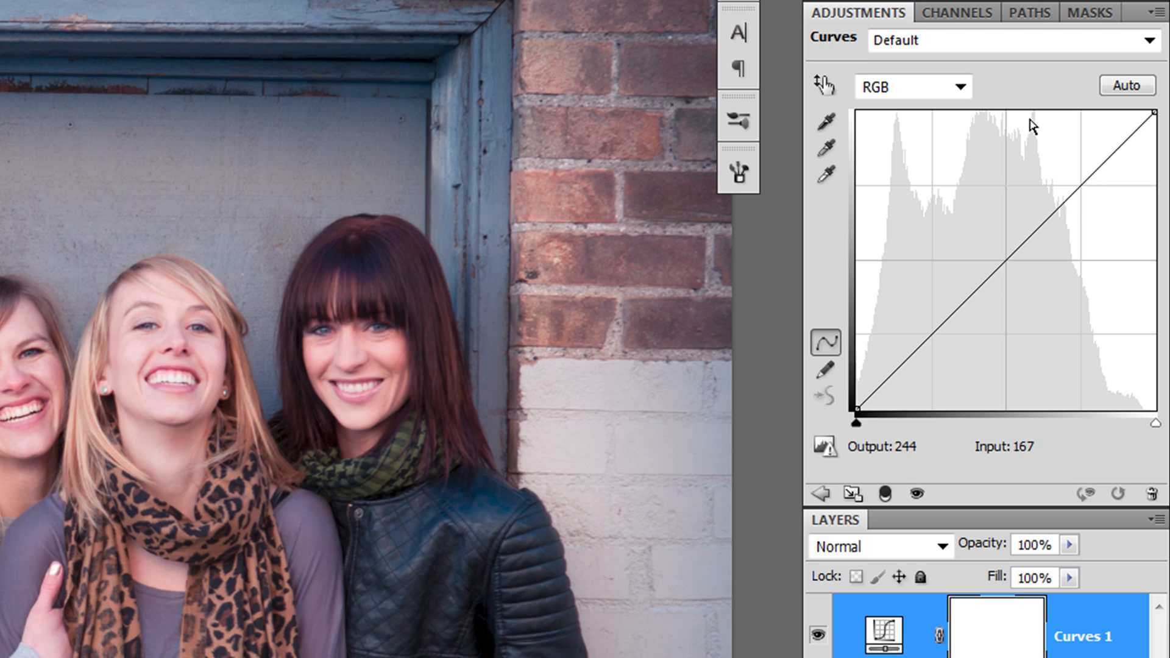
click(961, 85)
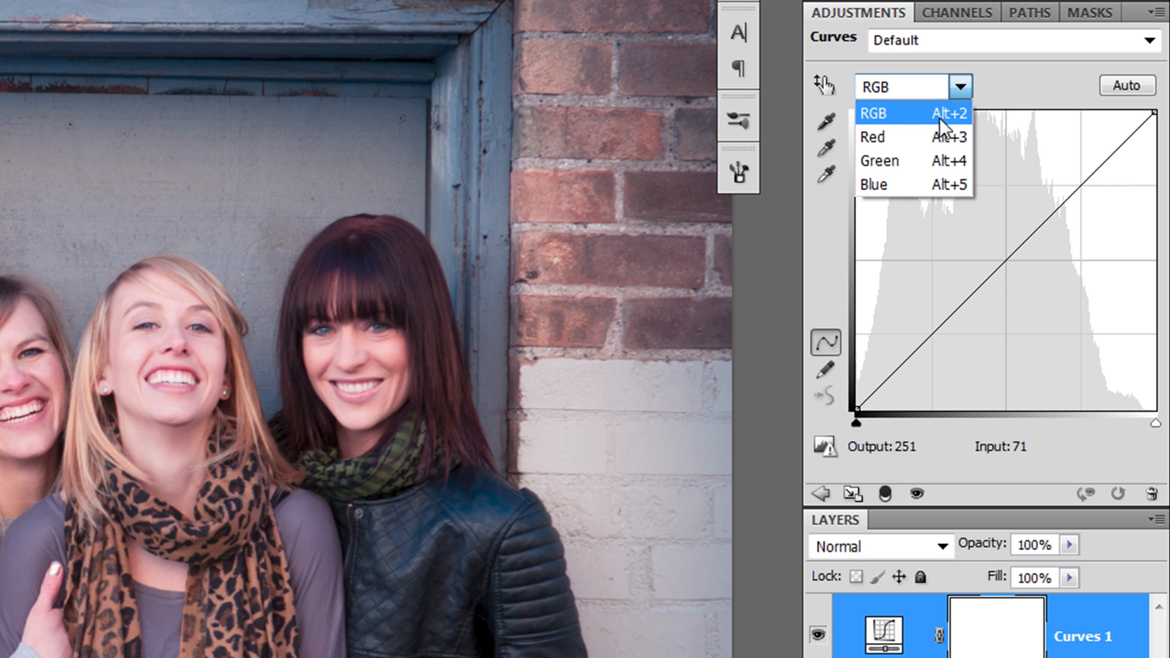
click(938, 137)
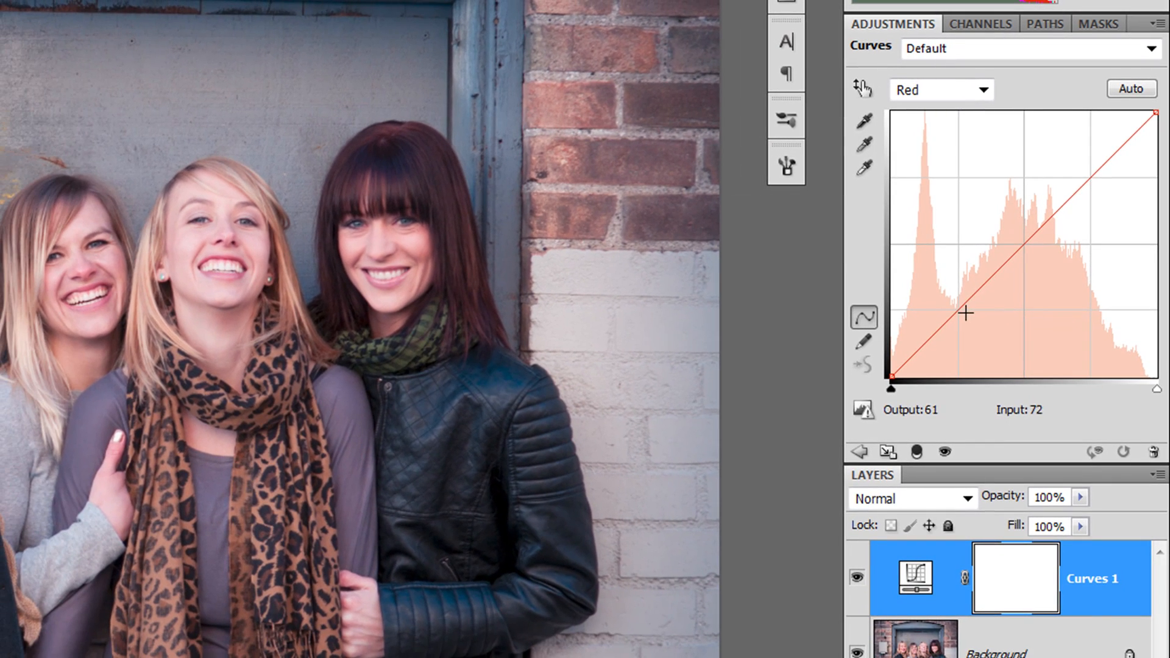
click(935, 335)
drag(962, 311, 979, 334)
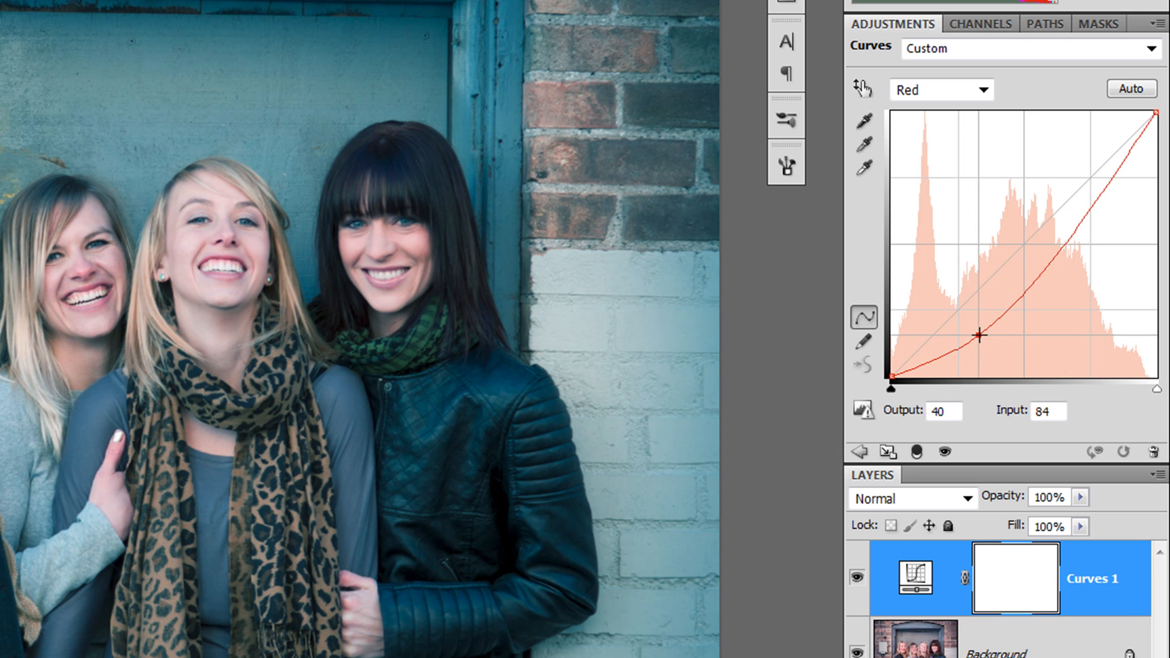
mouse_move(979, 335)
mouse_down()
mouse_move(958, 312)
mouse_move(966, 318)
mouse_up()
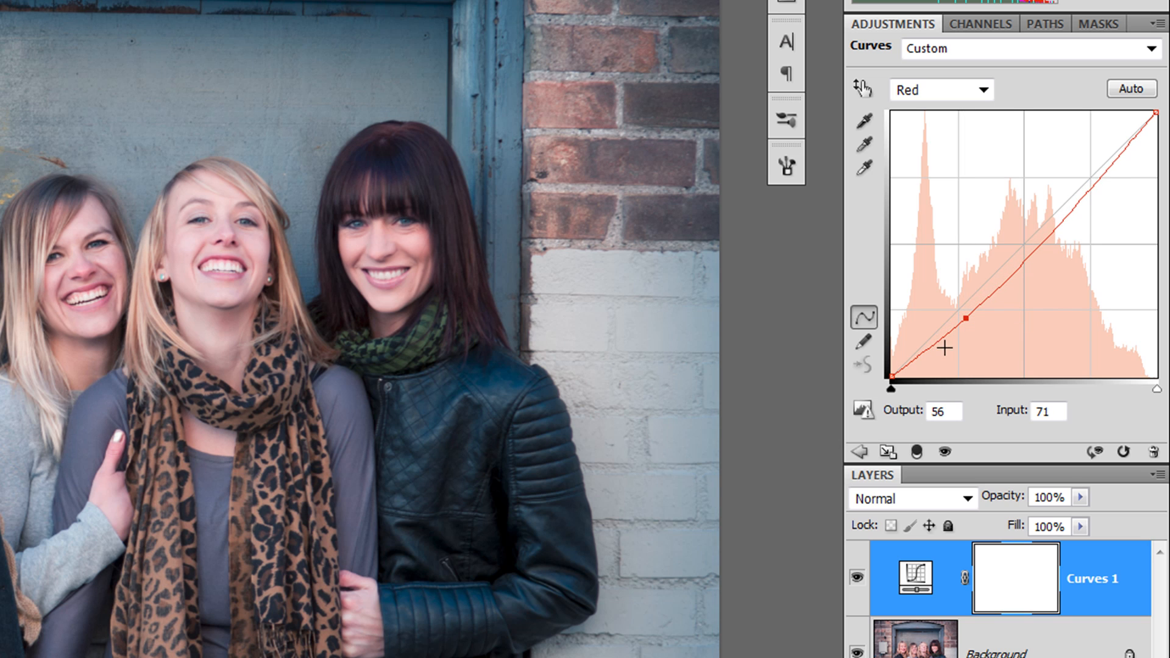
Raise the black point of the Red curve to output 13 at input 0
click(892, 375)
key(Up)
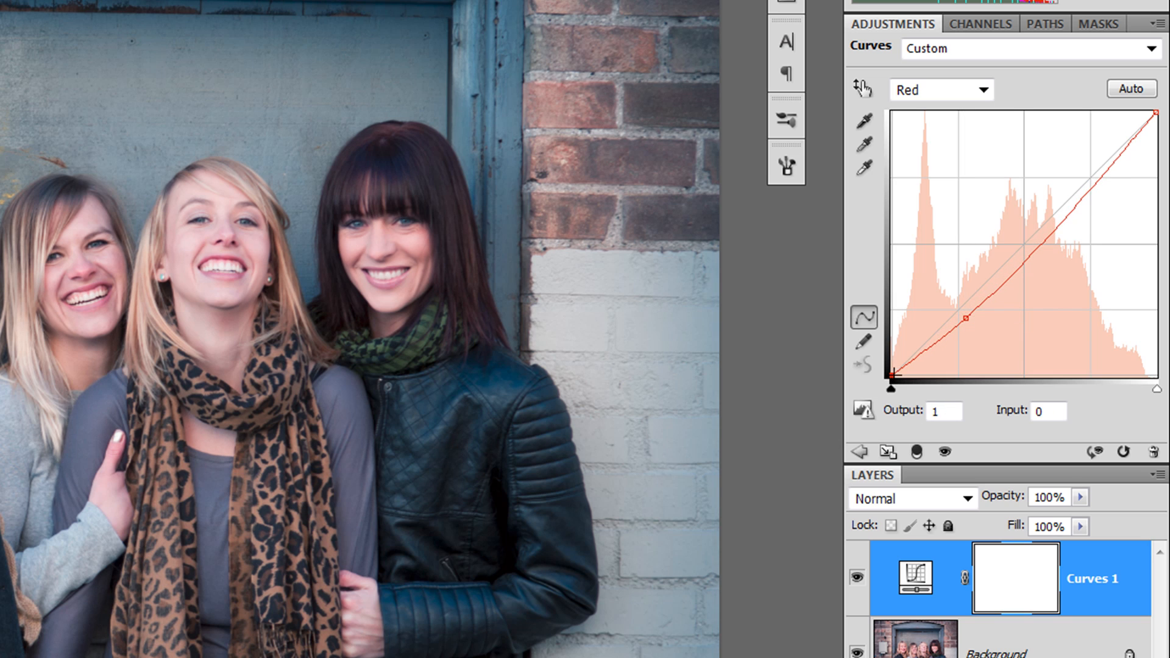
mouse_move(895, 374)
mouse_down()
mouse_move(891, 335)
mouse_move(887, 382)
mouse_up()
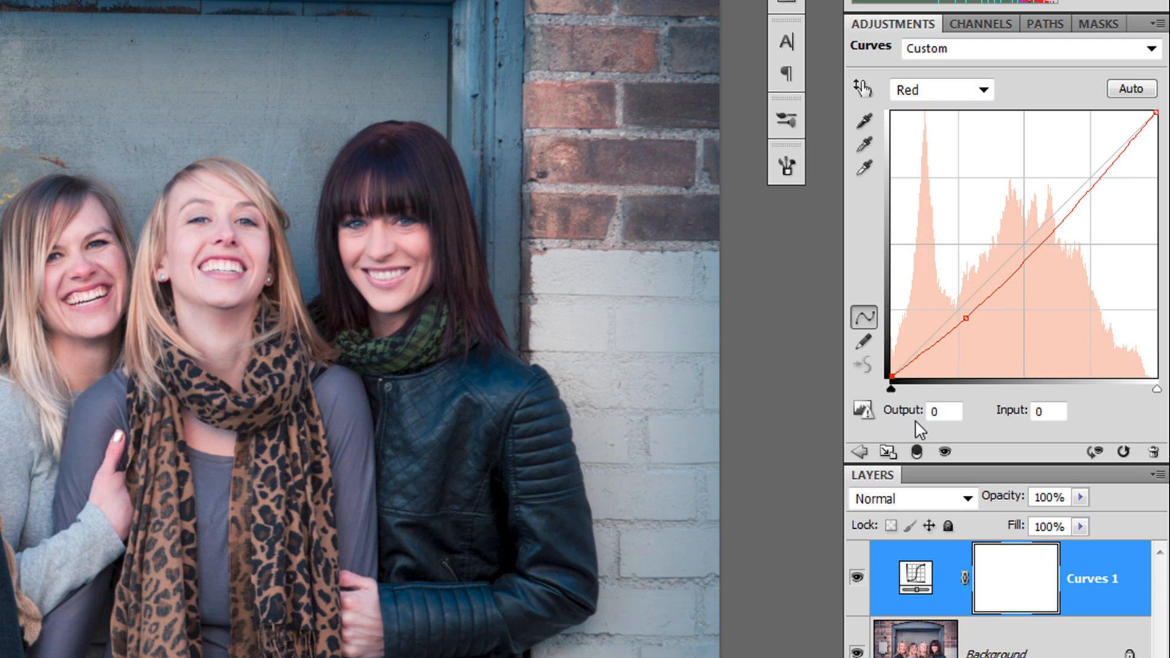
drag(891, 374, 890, 363)
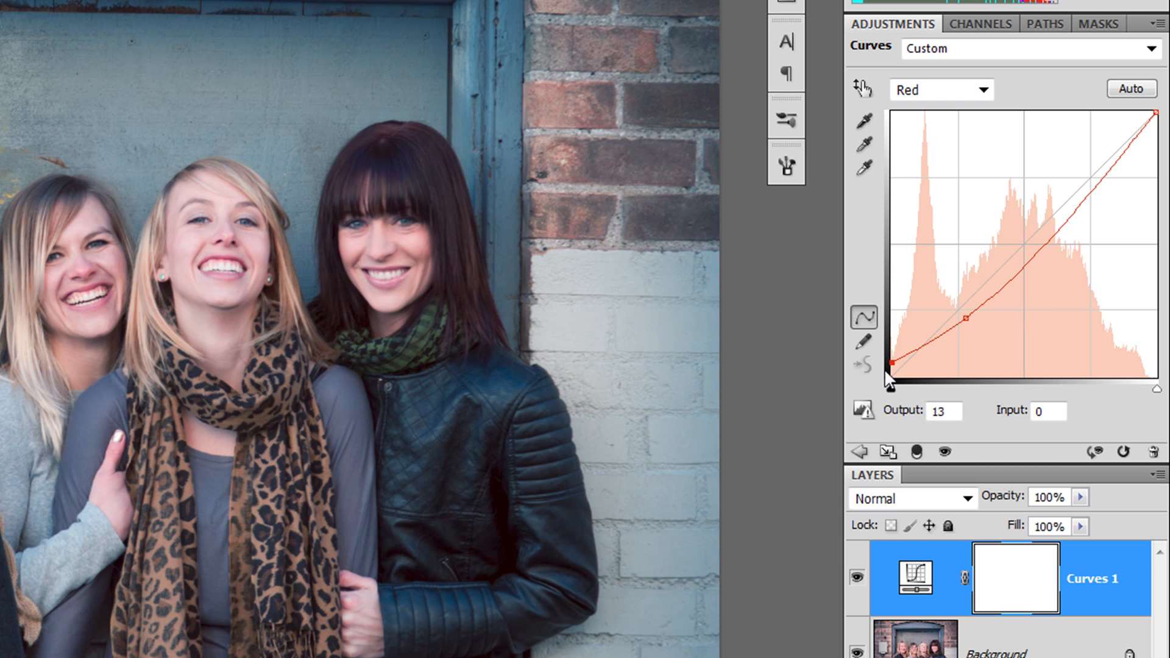
Shape the Blue curve with a shadow point at input 61, output 69 and a highlight point at input 193, output 187
click(984, 92)
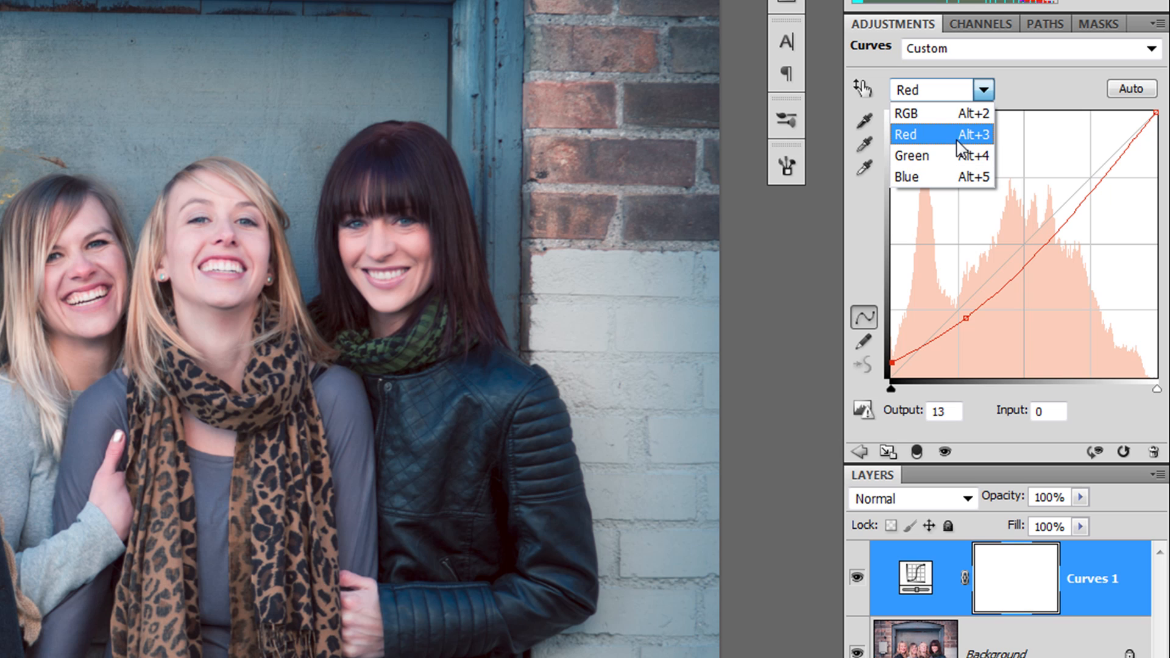
click(948, 178)
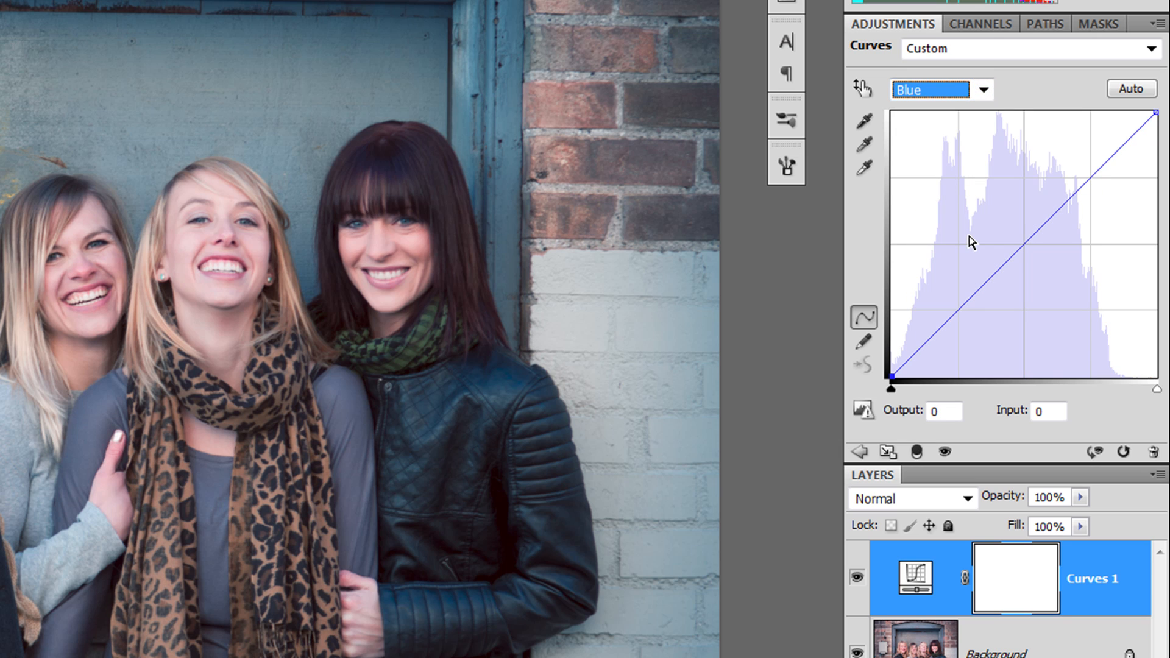
click(964, 313)
mouse_move(964, 313)
mouse_down()
mouse_move(978, 336)
mouse_move(947, 298)
mouse_move(956, 305)
mouse_up()
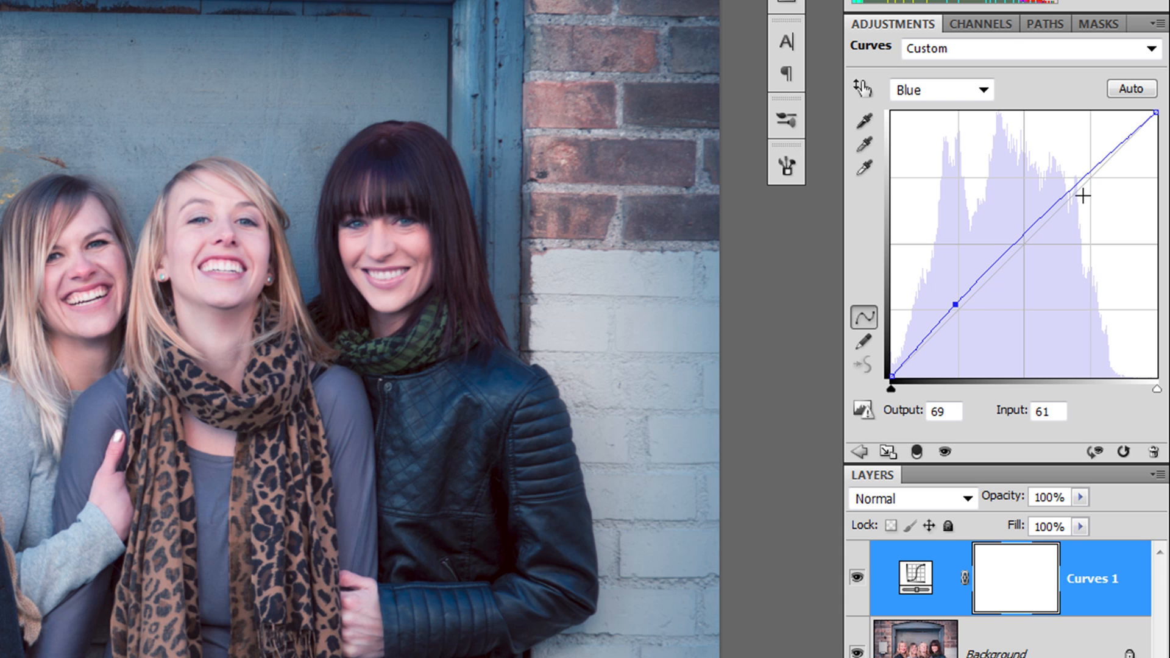
mouse_move(1089, 174)
mouse_down()
mouse_move(1105, 207)
mouse_move(1086, 173)
mouse_move(1092, 183)
mouse_up()
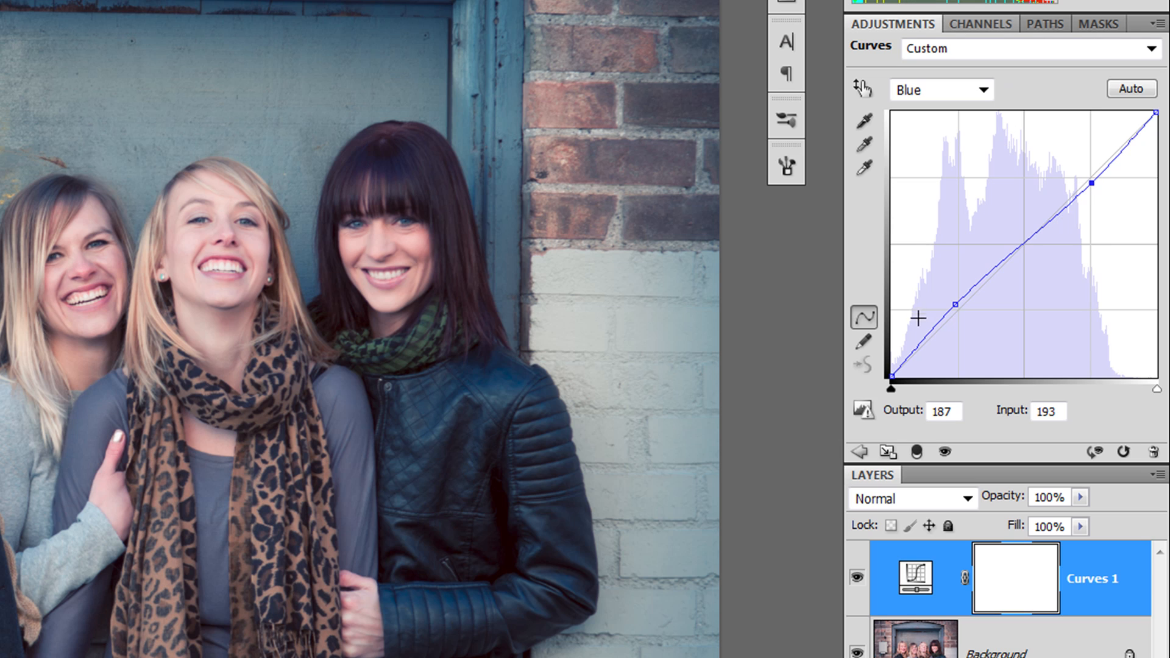
Raise the Blue curve's black point to output 17 at input 0, checking the tint in the dark leather jacket
mouse_move(891, 377)
mouse_down()
mouse_move(889, 311)
mouse_move(884, 403)
mouse_move(890, 350)
mouse_move(892, 366)
mouse_up()
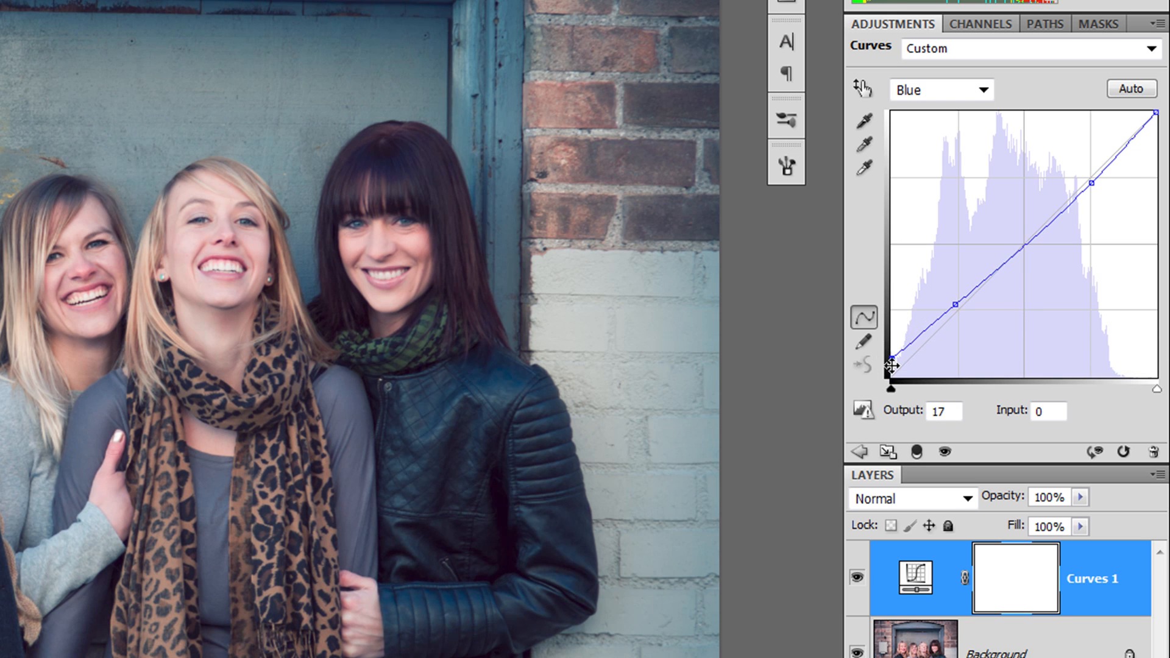
scroll(365, 643, up, 4)
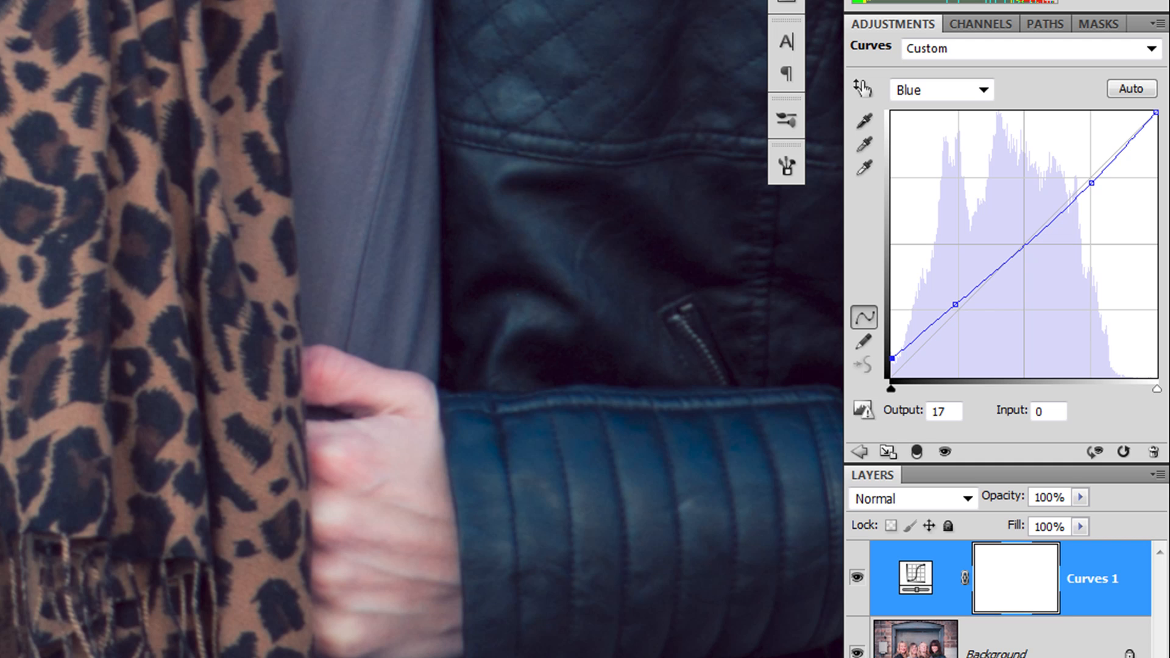
drag(433, 643, 272, 551)
mouse_move(894, 353)
mouse_down()
mouse_move(891, 376)
mouse_move(891, 323)
mouse_move(878, 373)
mouse_move(876, 340)
mouse_move(873, 358)
mouse_up()
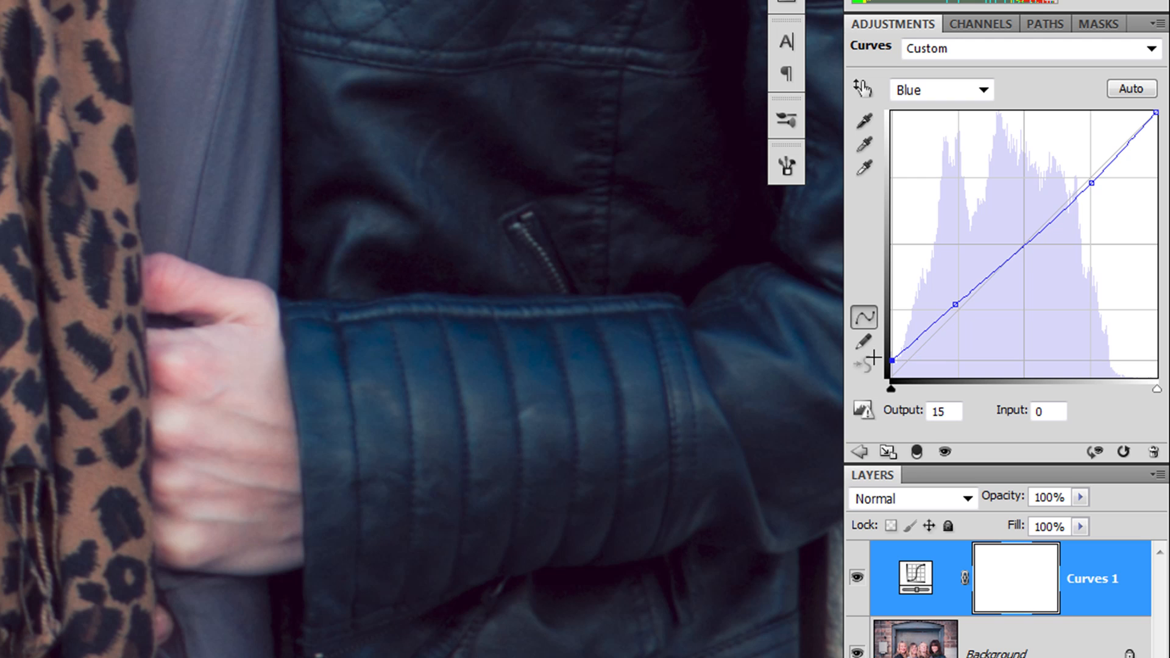
drag(871, 357, 868, 354)
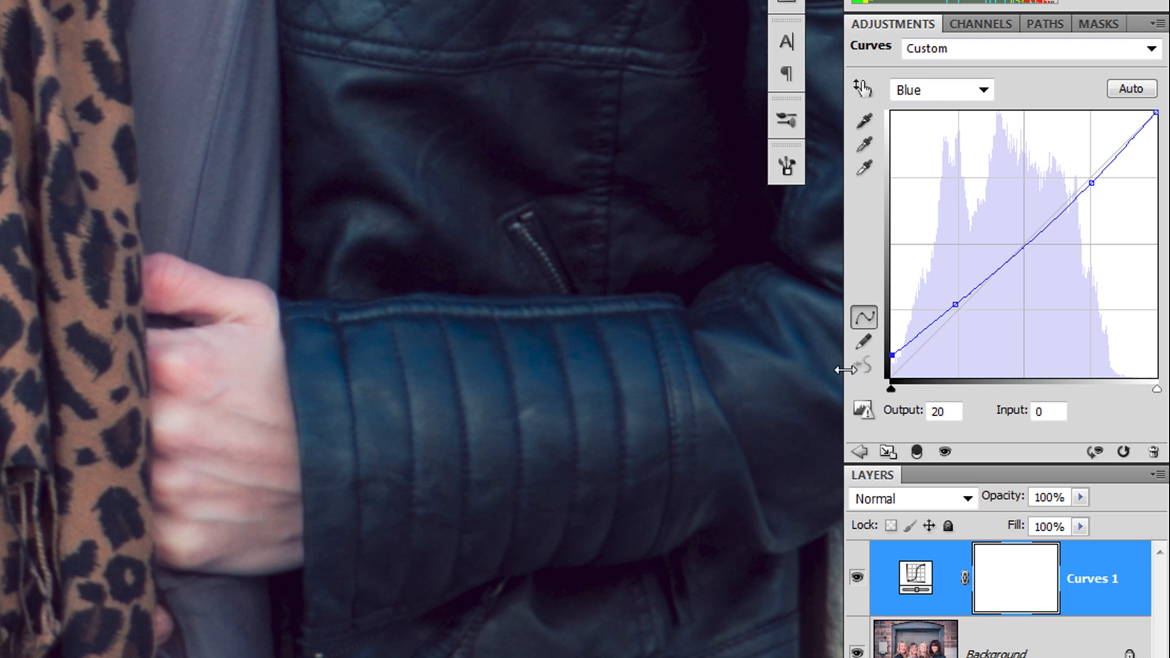
mouse_move(885, 356)
mouse_down()
mouse_move(892, 377)
mouse_move(892, 360)
mouse_up()
key(ctrl+0)
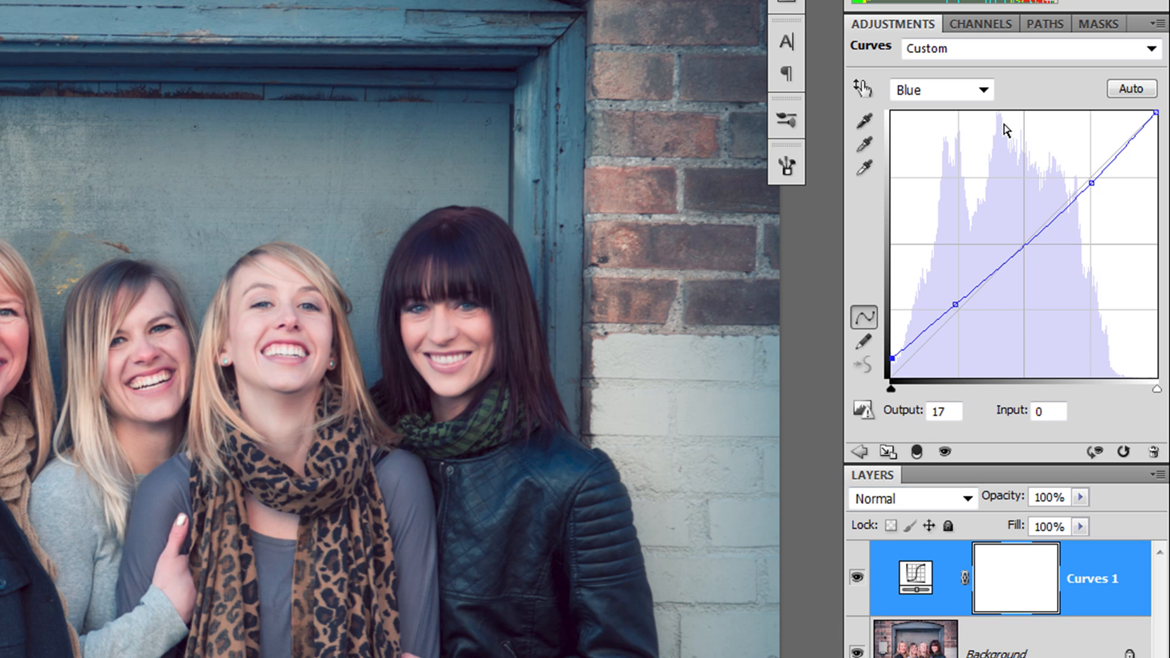
Lift the Green curve's highlights slightly with a point at input 189, output 194, keeping its black point at output 0
click(983, 91)
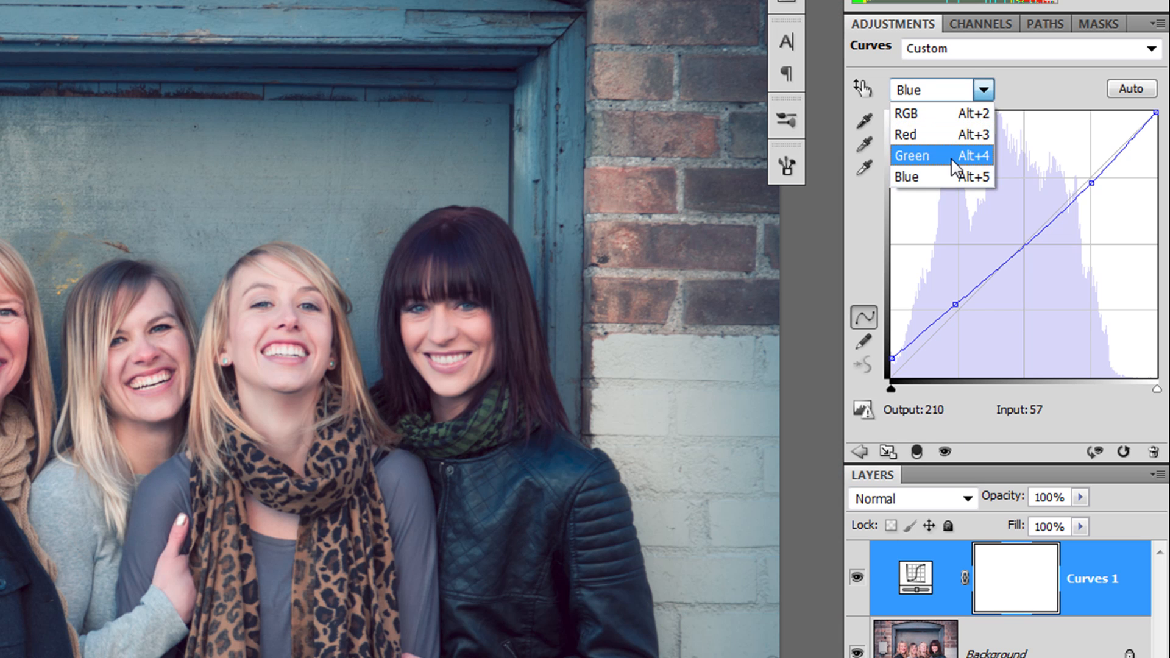
click(933, 156)
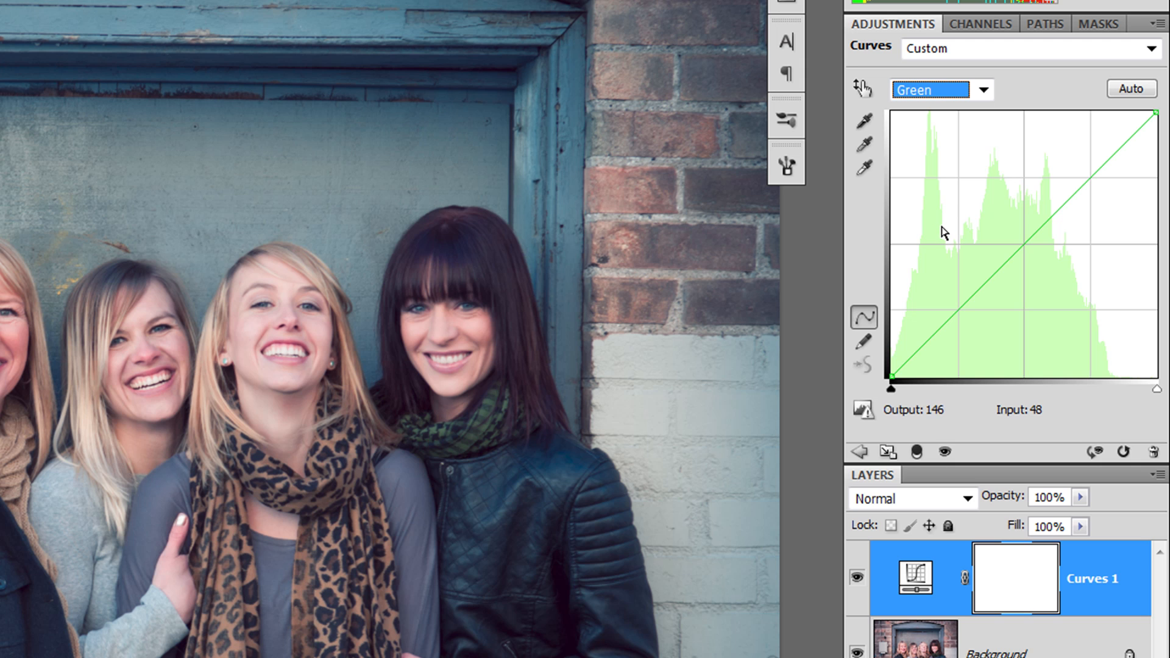
drag(1091, 178, 1088, 176)
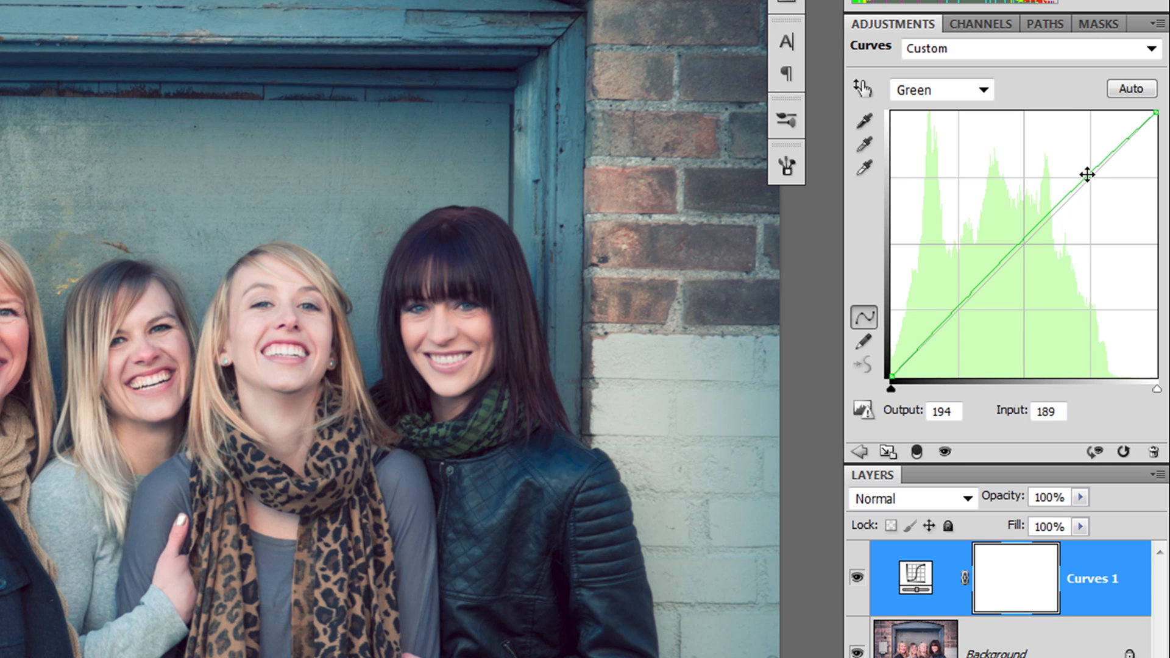
mouse_move(894, 378)
mouse_down()
mouse_move(893, 361)
mouse_move(893, 377)
mouse_up()
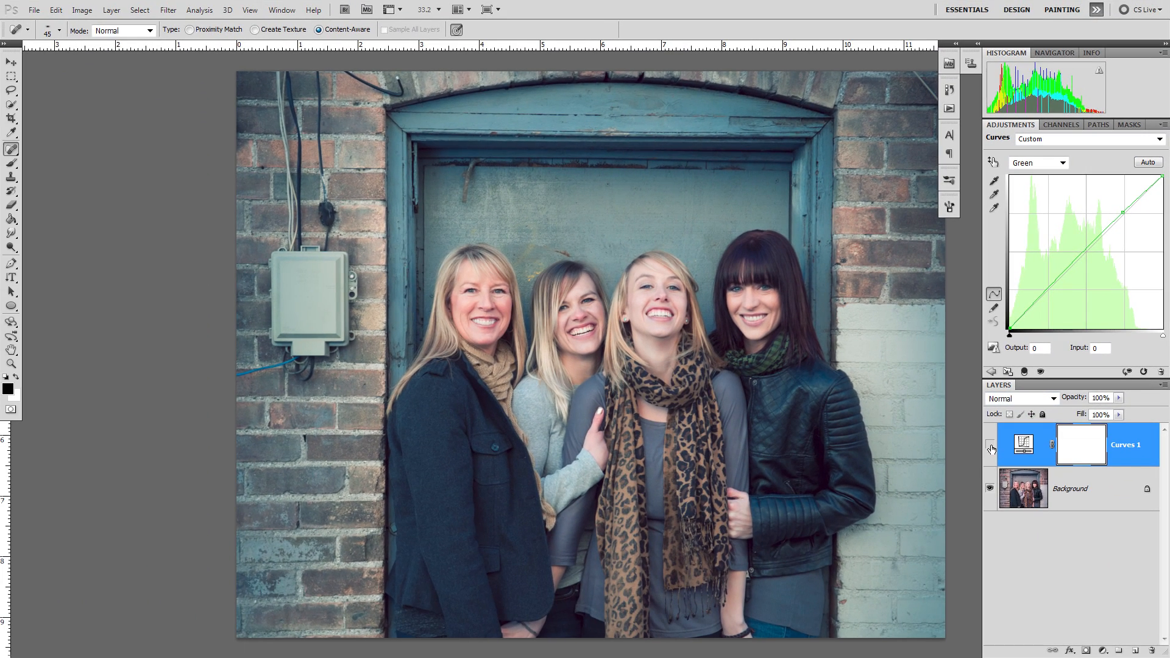
Compare the photo with and without the Curves adjustment layer
click(991, 448)
click(991, 449)
click(991, 448)
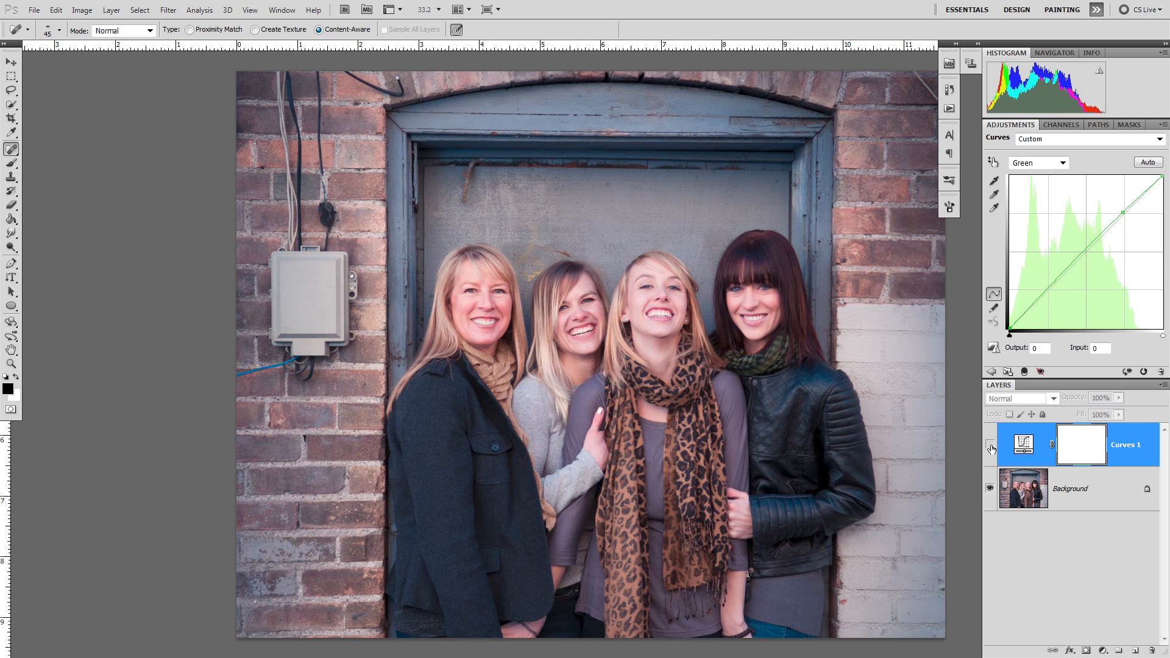
click(991, 448)
click(991, 449)
click(990, 449)
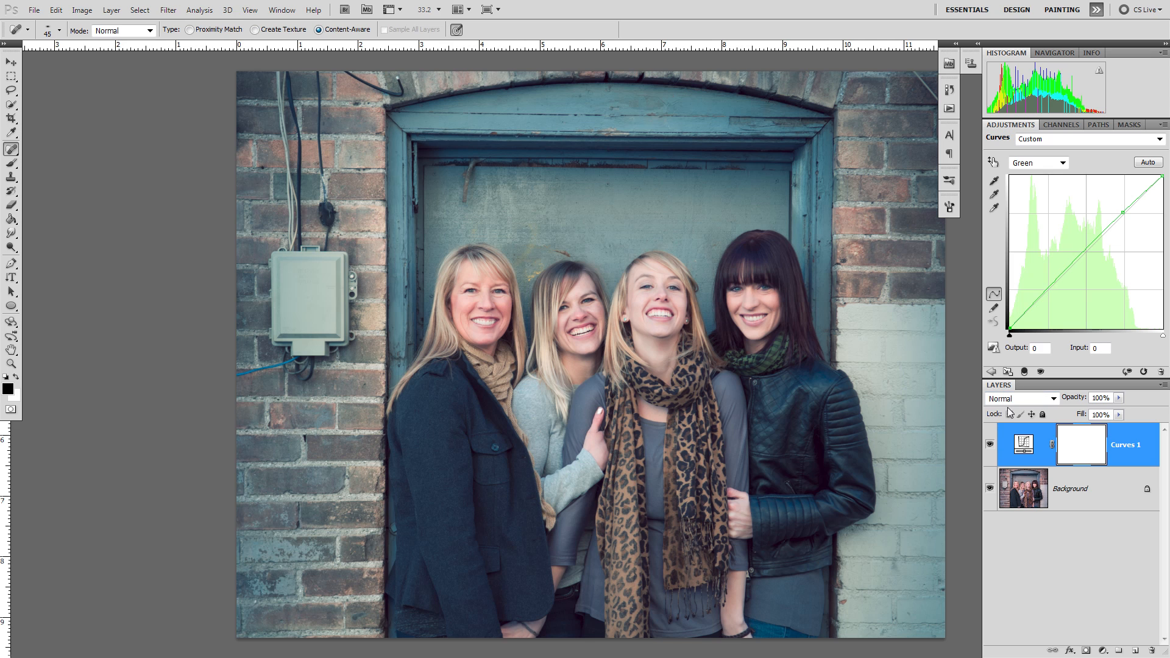
Shape the composite RGB curve with a highlight point at input 190, output 198, a shadow point near the diagonal and a black point at output 7
click(1063, 163)
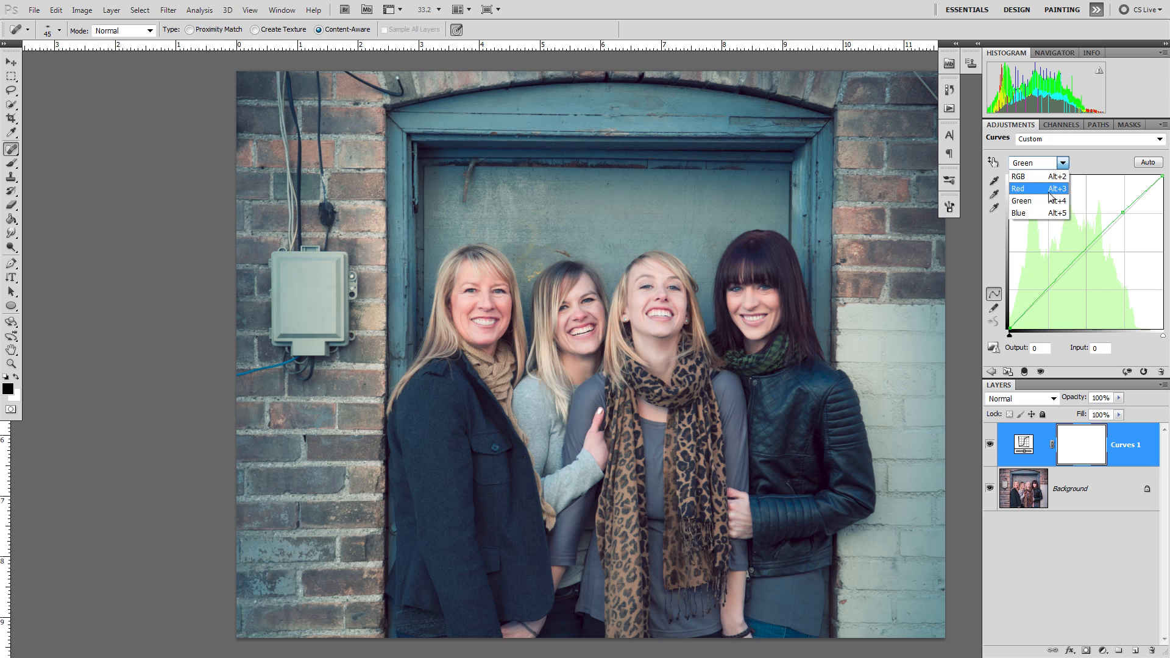
click(1037, 177)
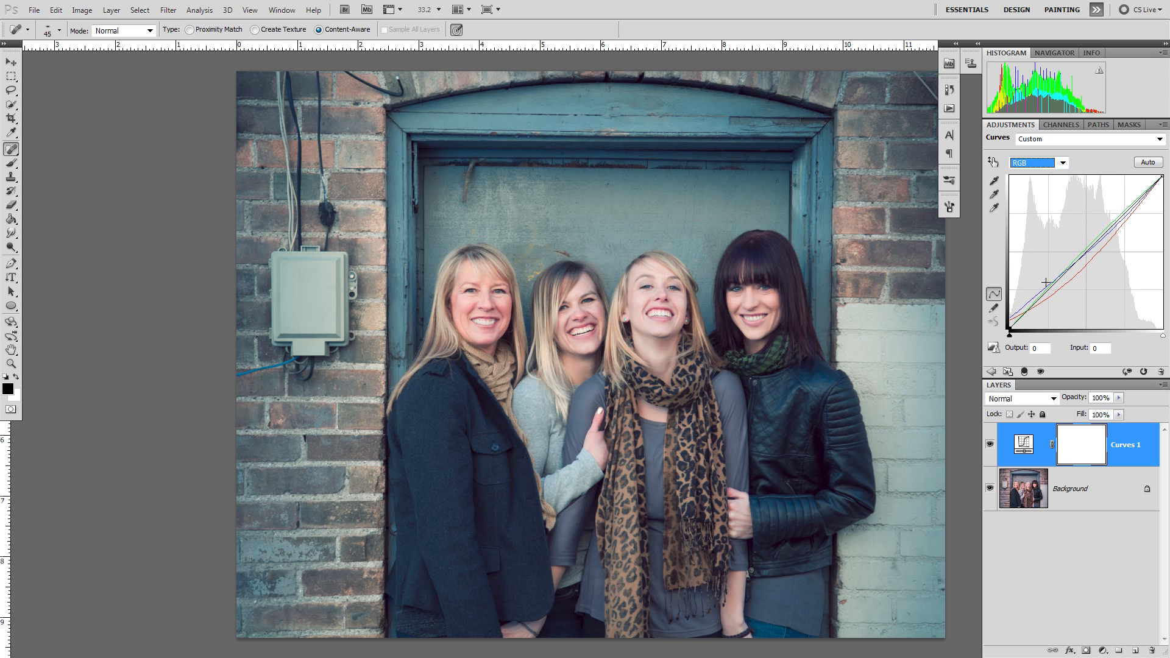
click(1125, 211)
drag(1125, 212, 1124, 210)
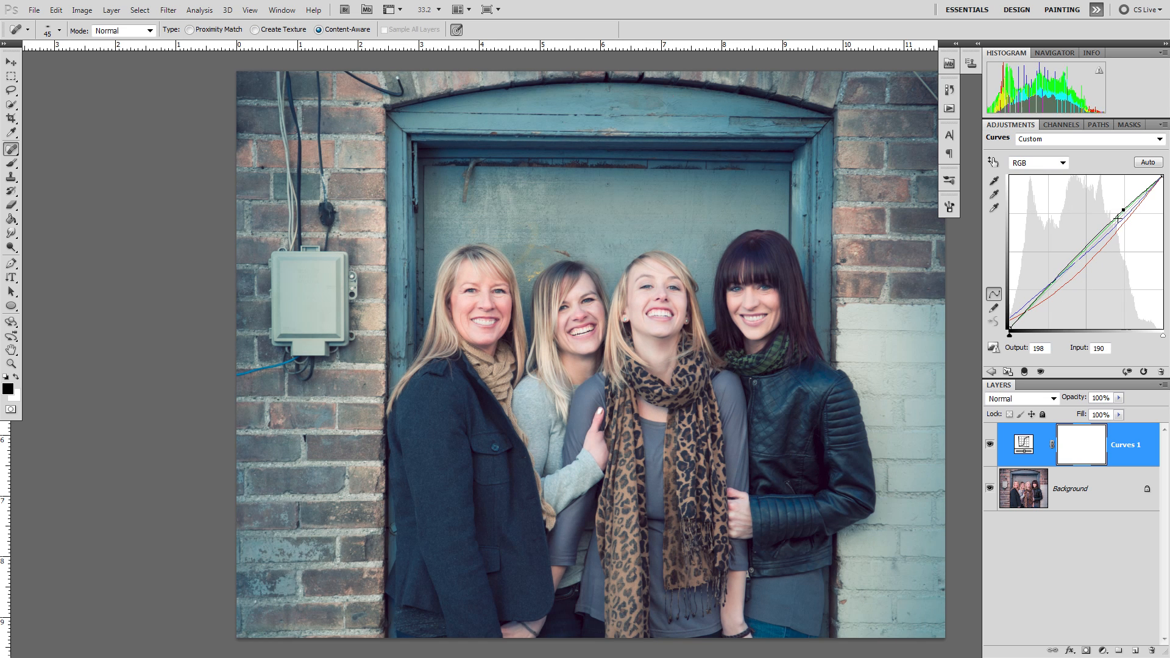
drag(1050, 291, 1048, 288)
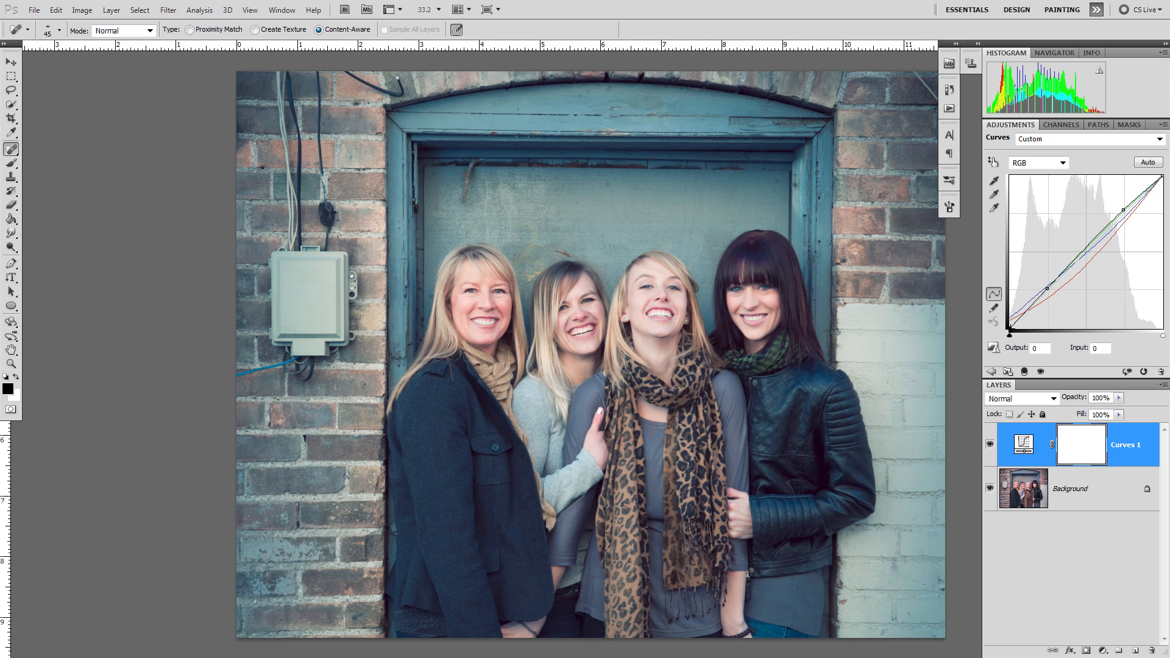
mouse_move(1010, 329)
mouse_down()
mouse_move(1011, 281)
mouse_move(1000, 338)
mouse_up()
drag(1010, 329, 1010, 325)
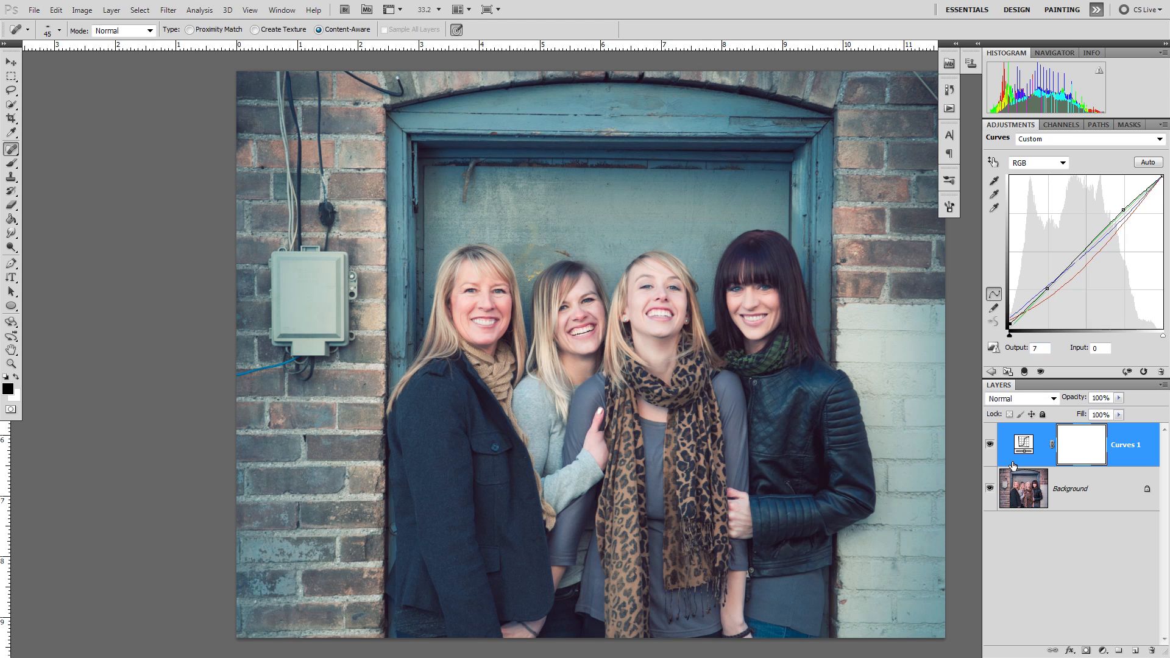
Compare the photo with and without the finished curves and look over the Curves preset and display commands
click(990, 448)
click(990, 448)
click(990, 448)
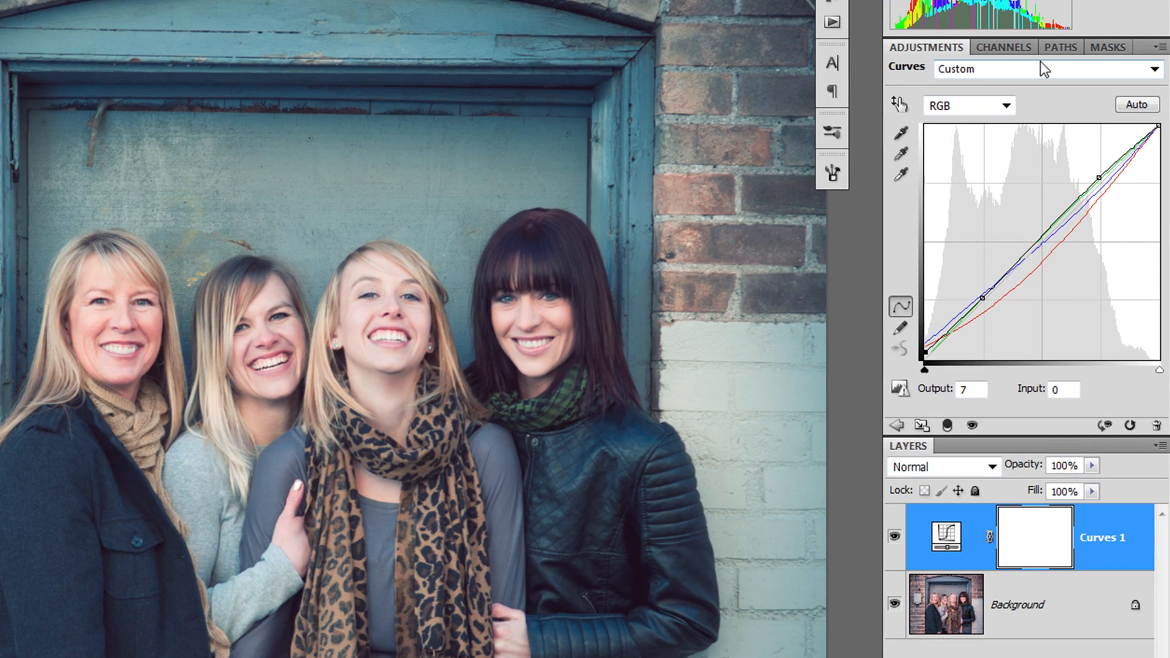
click(1158, 48)
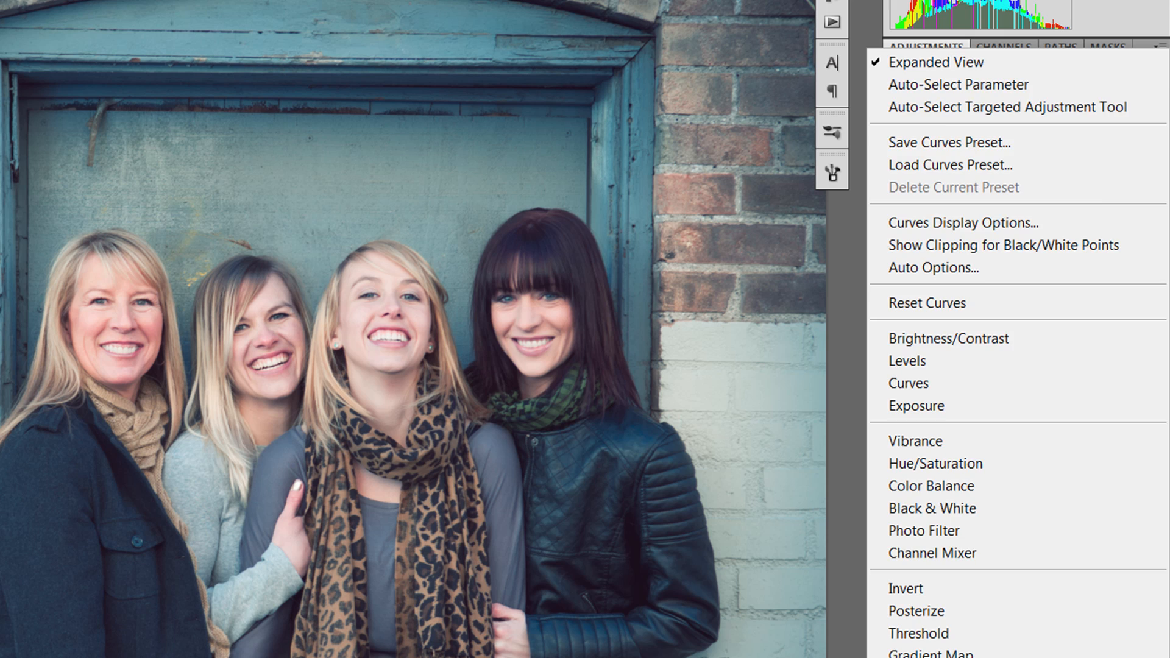
key(Escape)
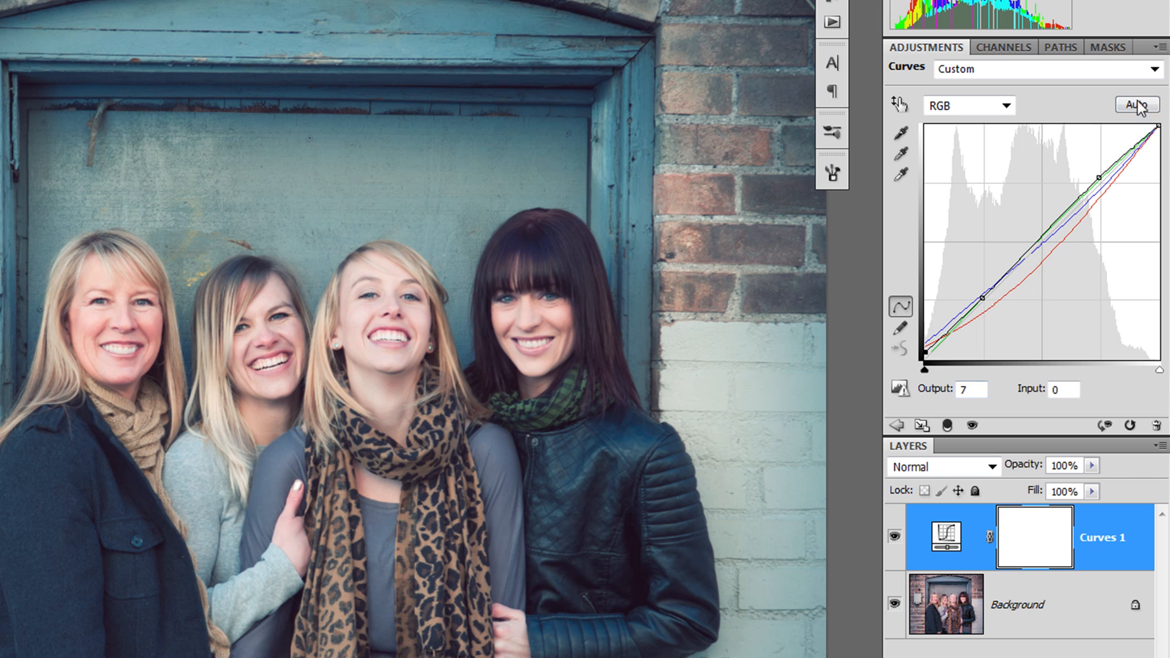
Try the existing Street TEMP Curve preset against the custom curves, undoing it each time
click(1155, 69)
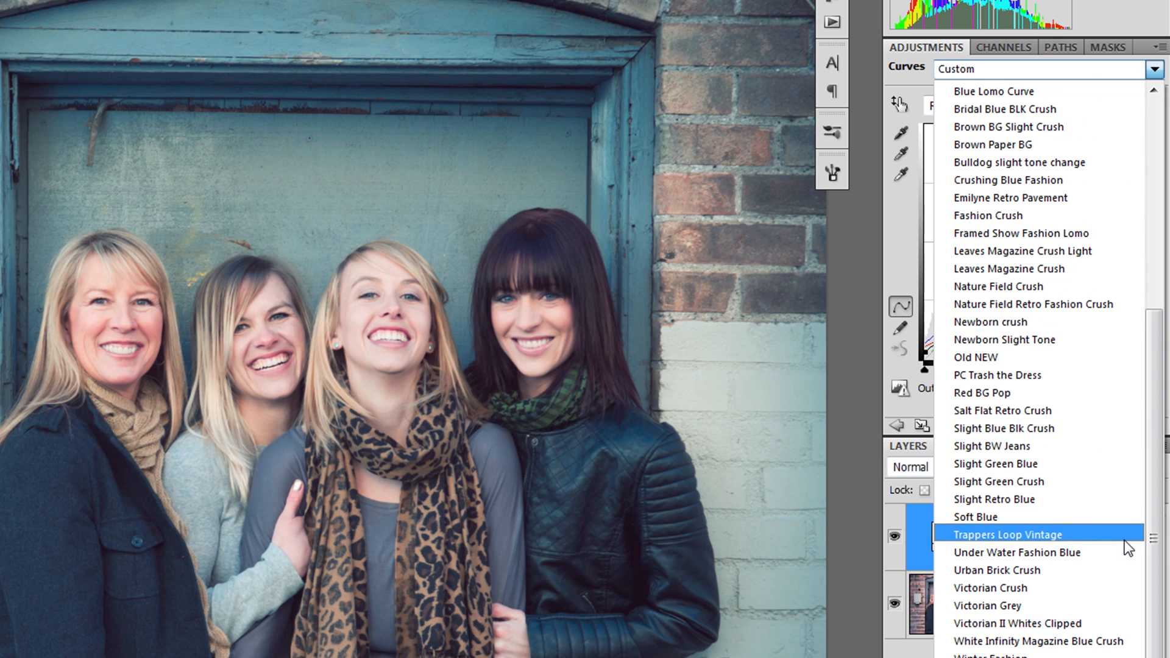
drag(1152, 523, 1156, 547)
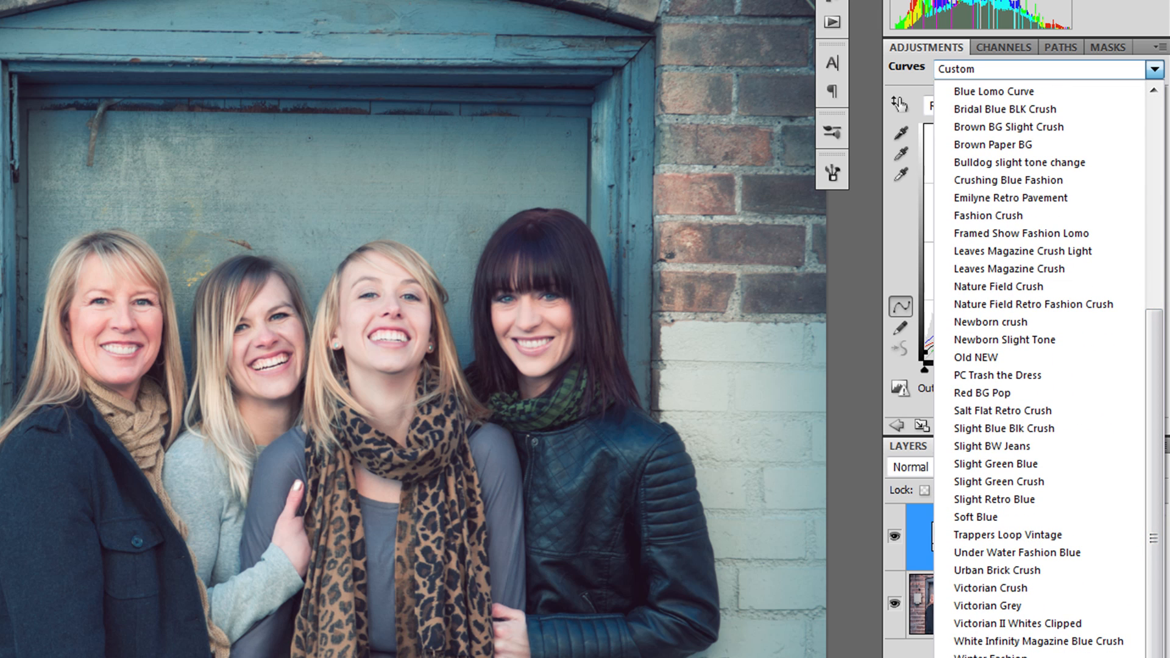
click(1061, 657)
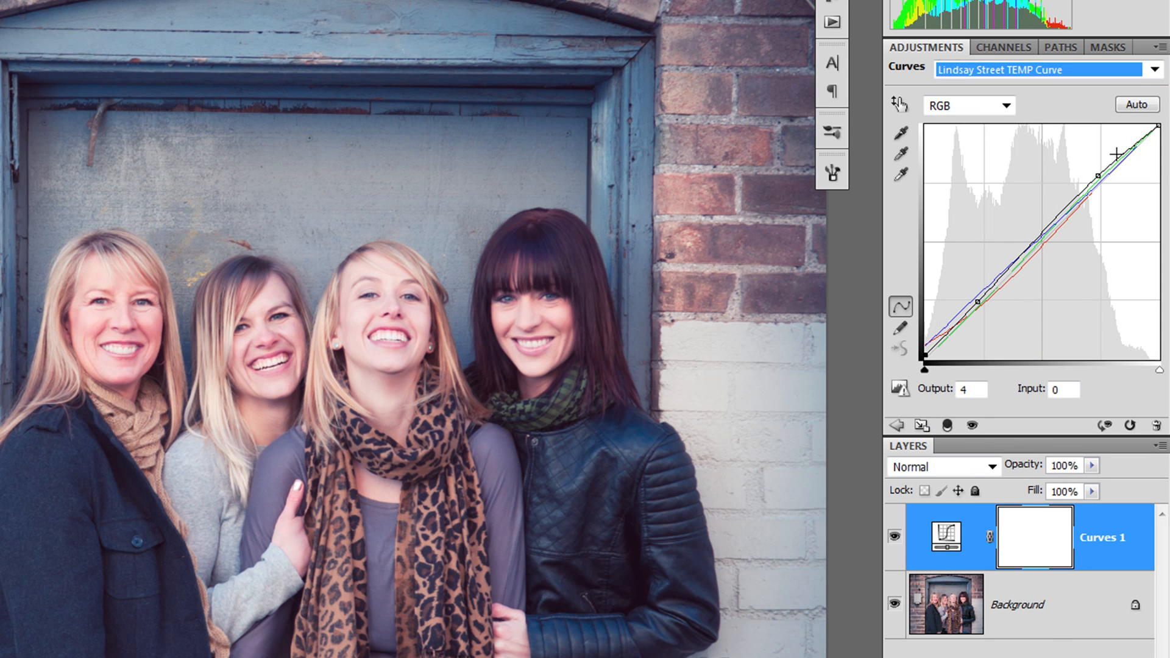
click(1129, 98)
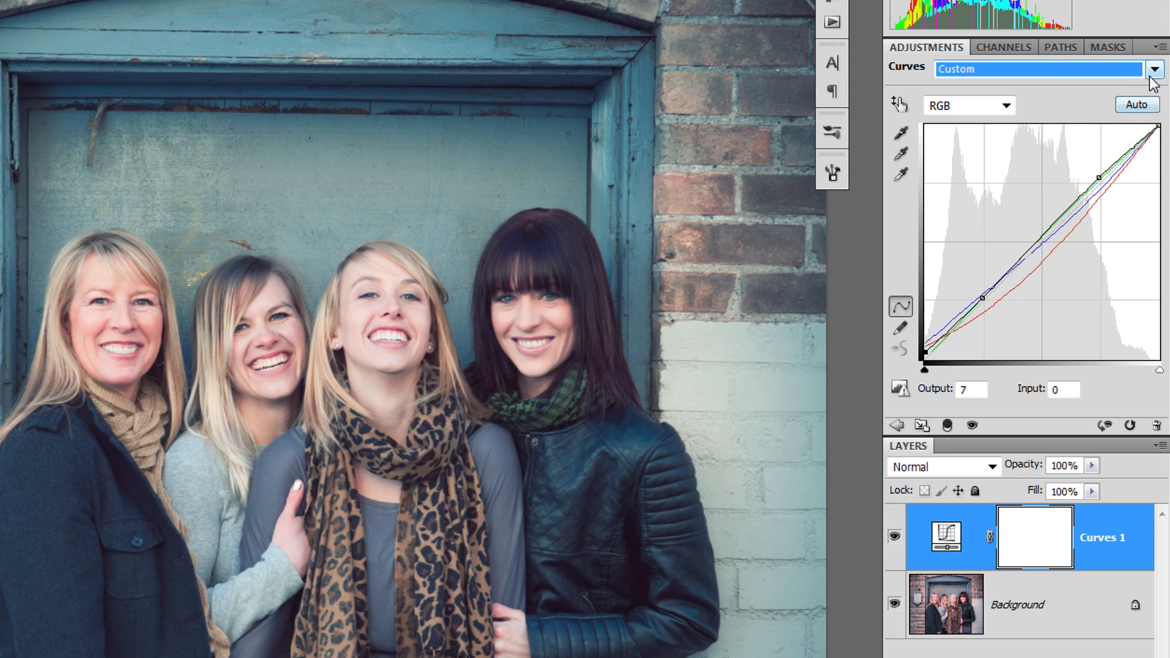
click(1155, 69)
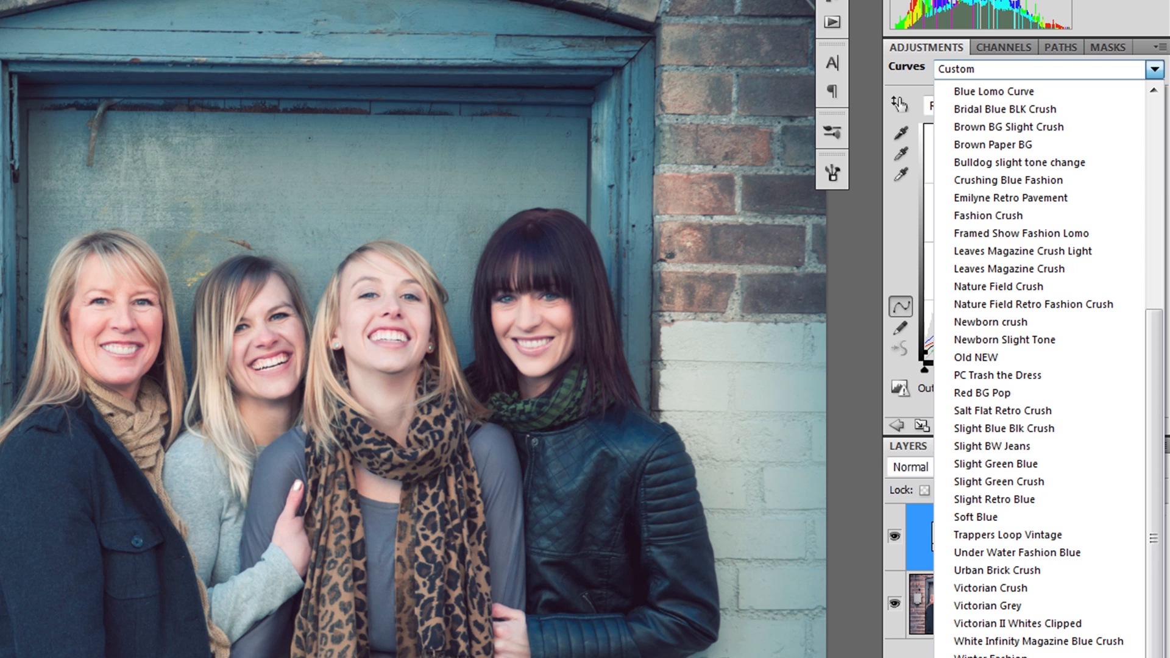
click(1005, 657)
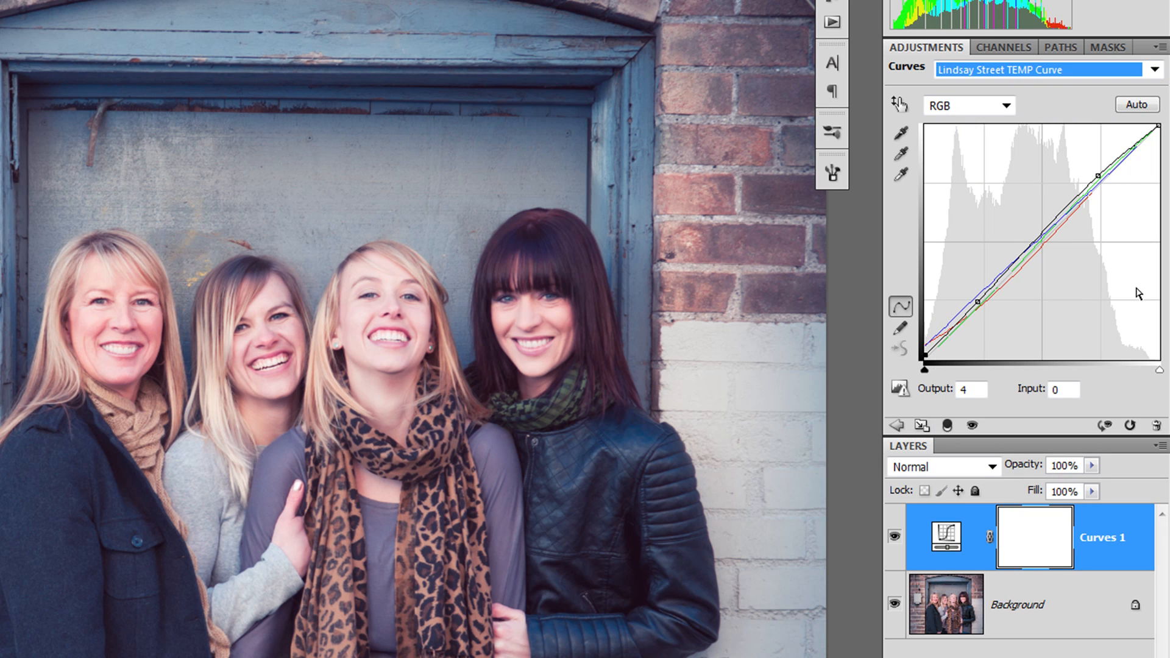
click(1155, 71)
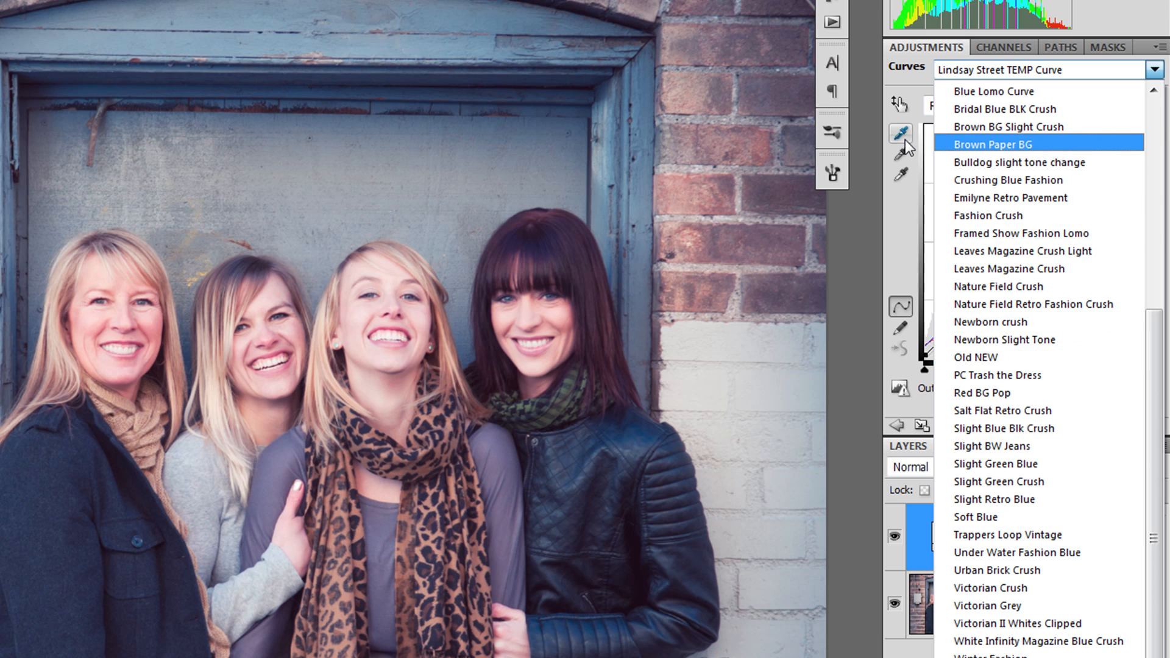
click(743, 1)
key(ctrl+z)
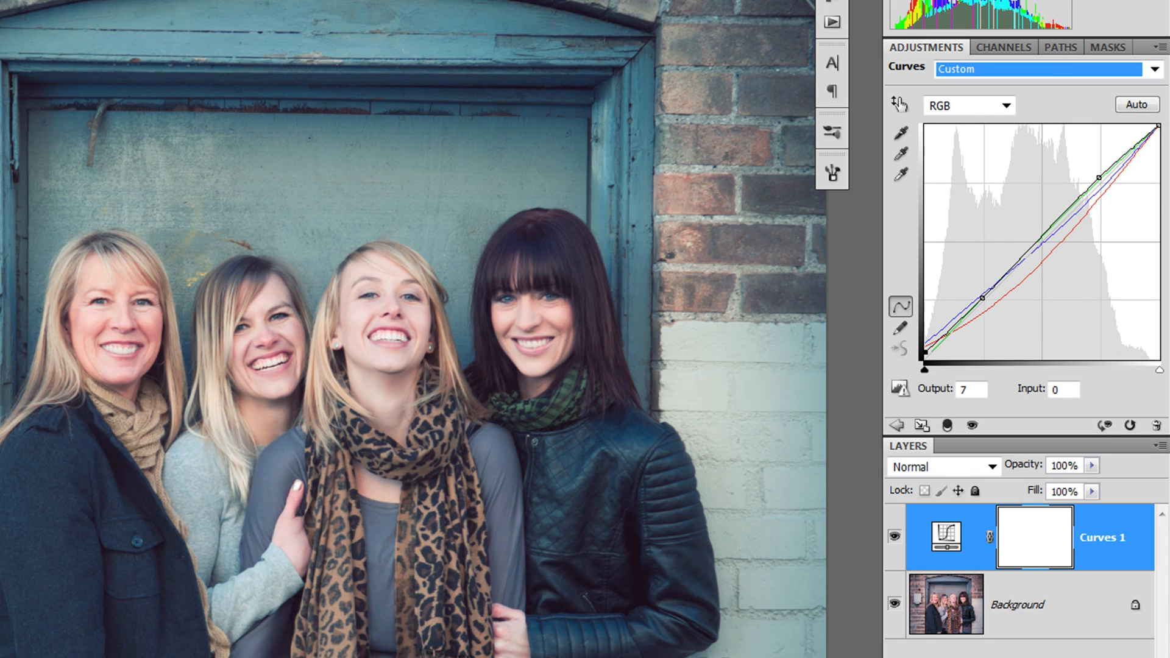
Try the saved Victorian Crush and Soft Blue presets and their neighbours on the Curves adjustment layer
click(1154, 69)
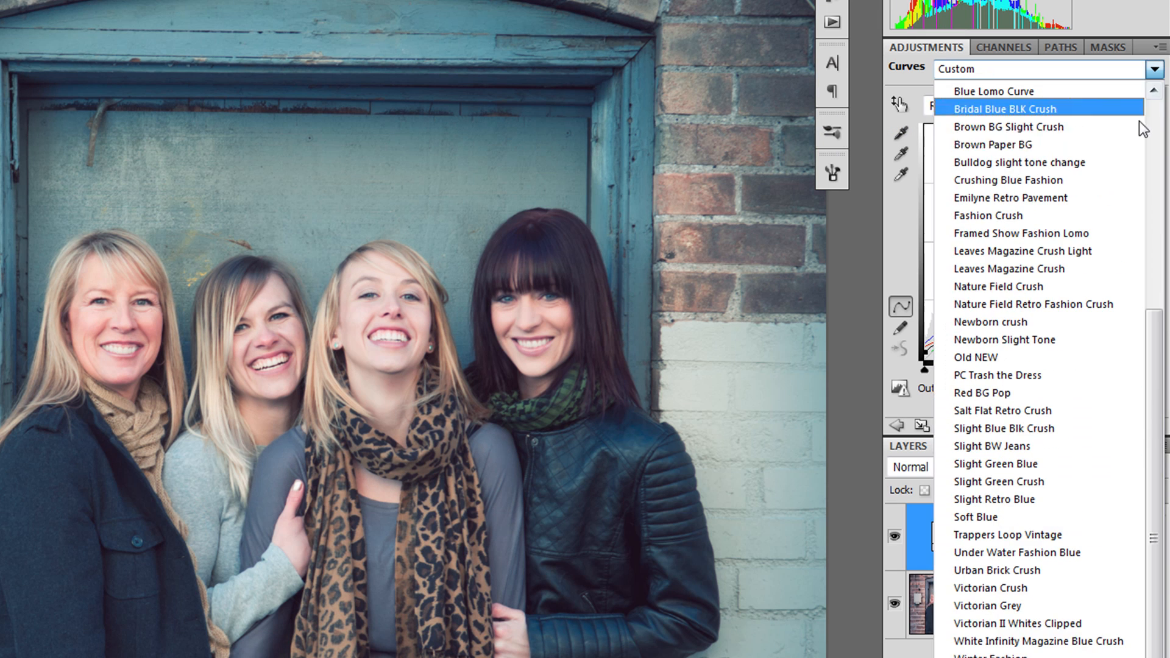
click(1021, 589)
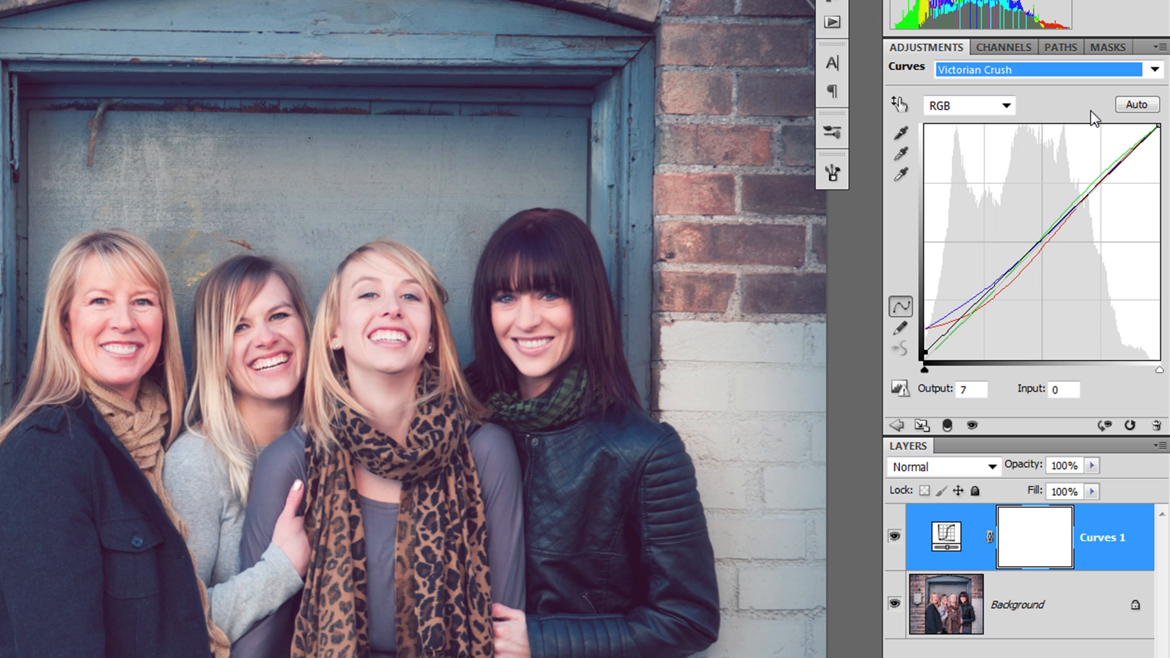
key(Up)
key(Up)
key(Up)
key(Up)
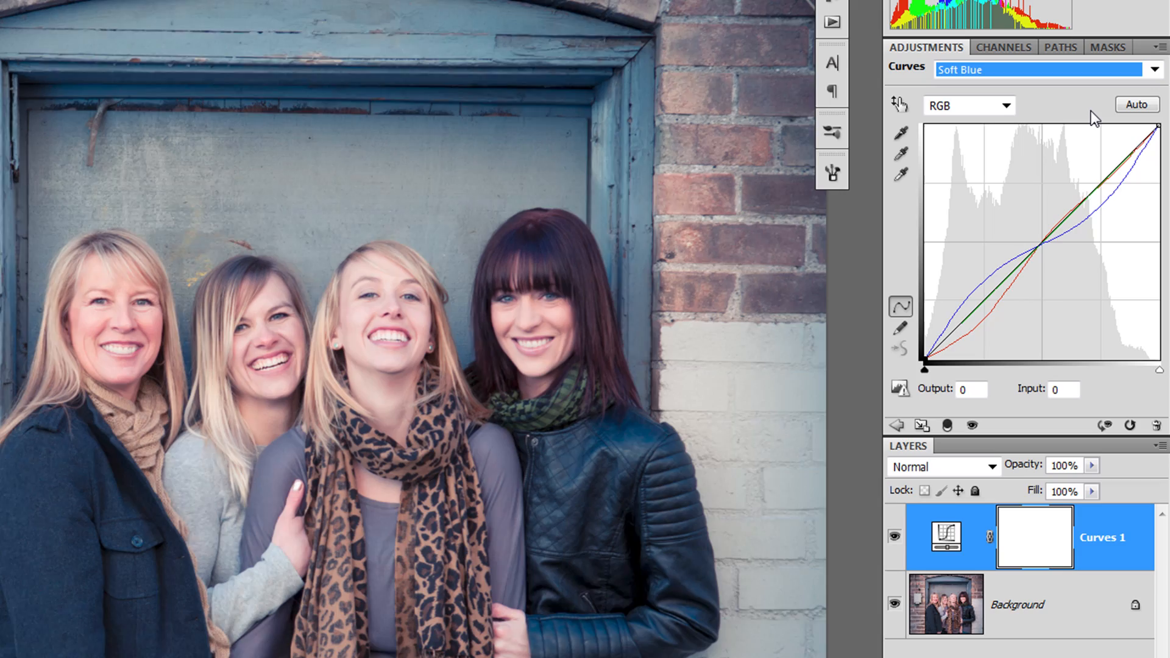
key(Down)
key(Down)
key(Down)
key(Up)
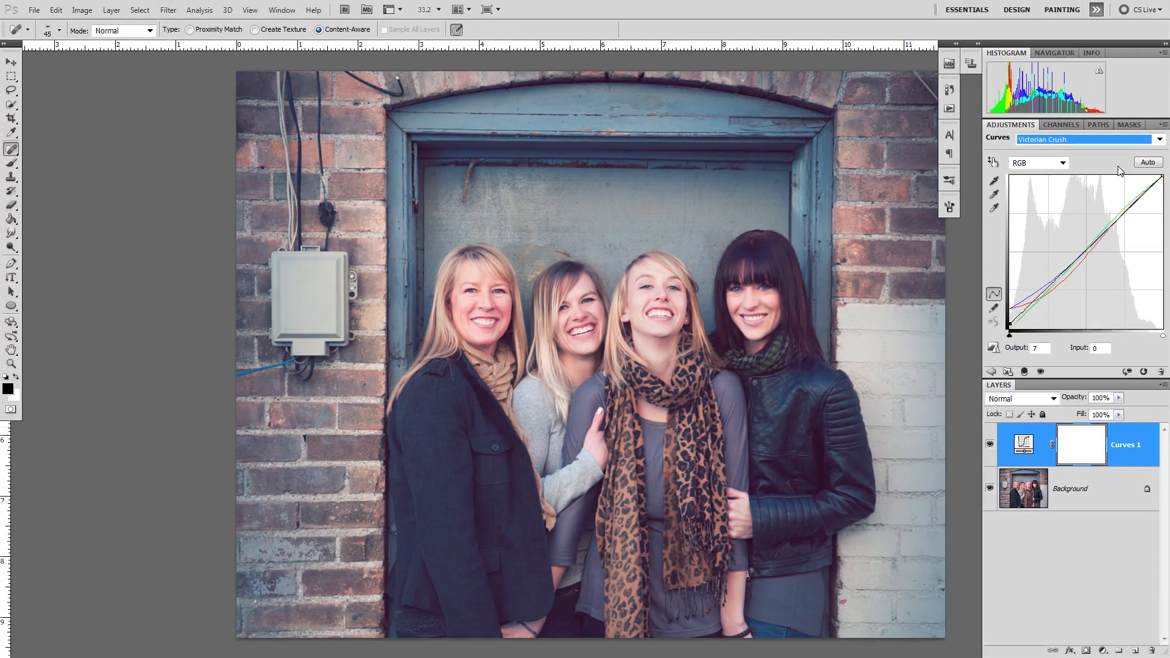
Try the Victorian Grey, Urban Brick Crush and Victorian II Whites Clipped presets on the Curves adjustment layer
key(Down)
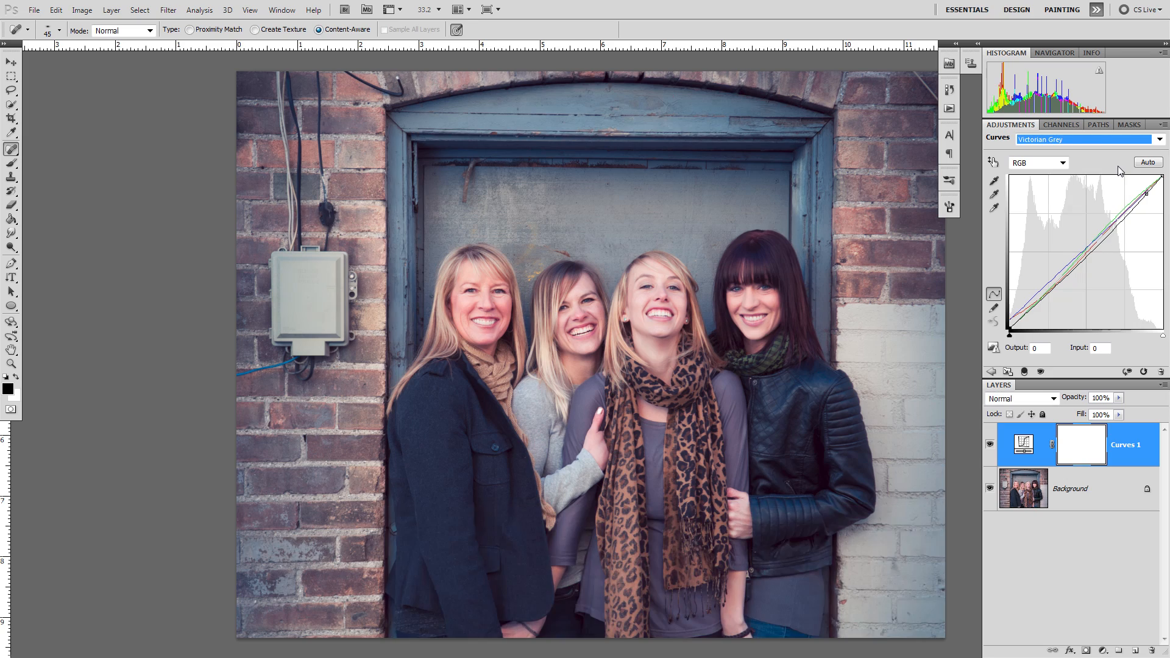
key(Down)
key(Down)
key(Up)
key(Up)
key(Up)
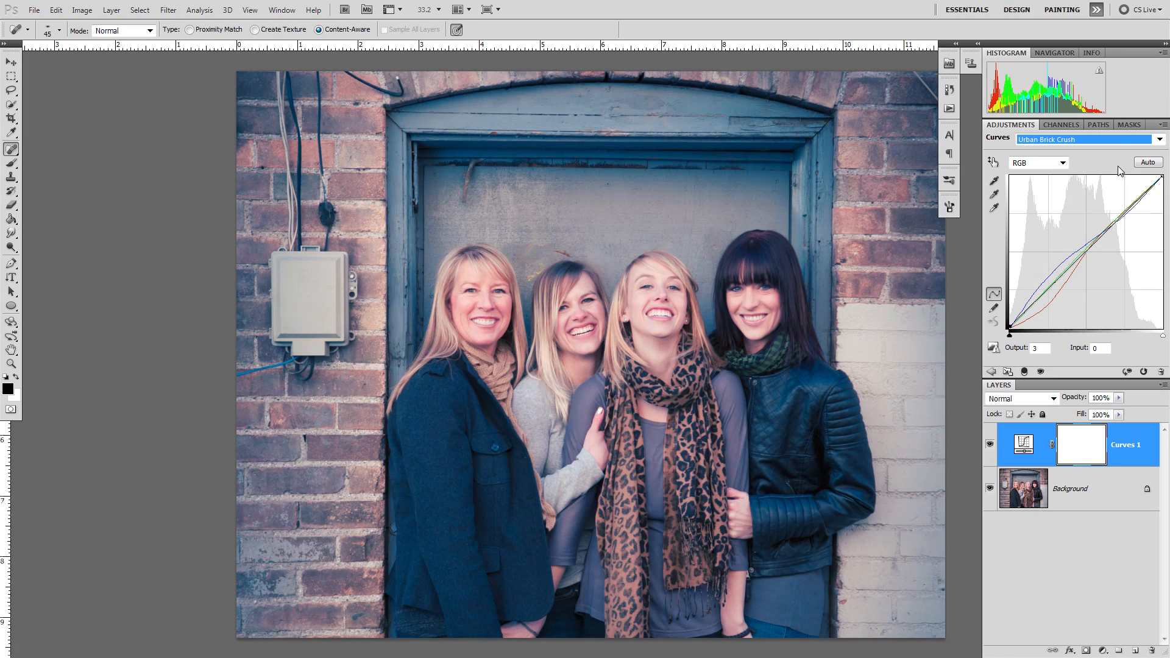
key(Down)
key(Down)
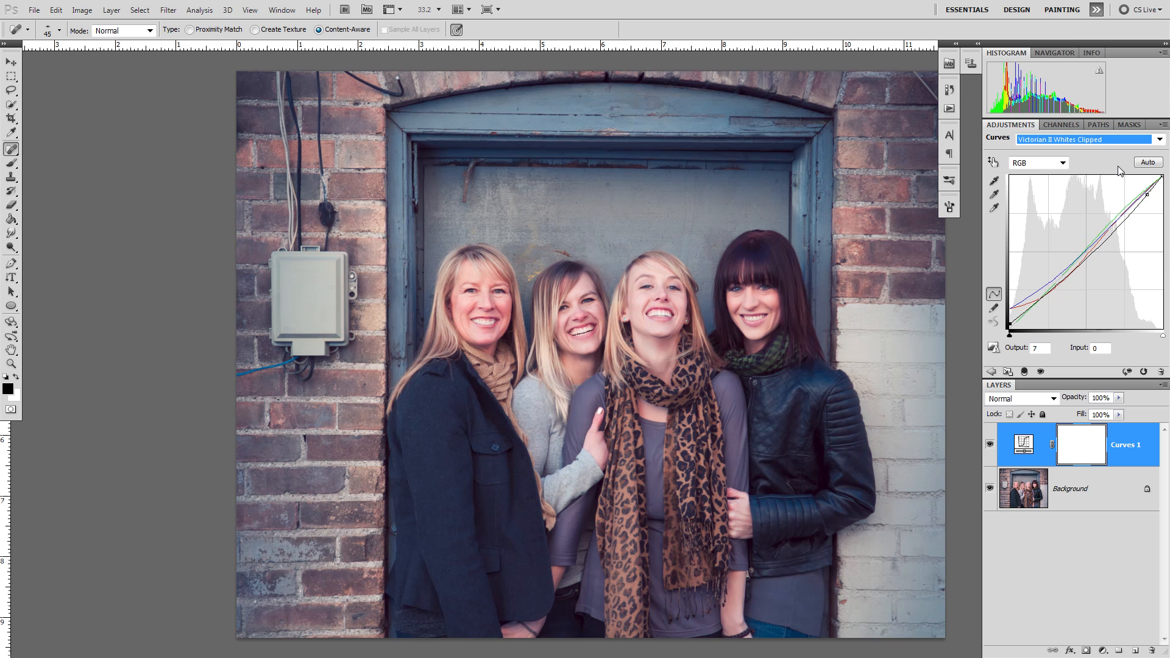
Try the Victorian Grey preset again on the photo, followed by Victorian Crush
click(1160, 140)
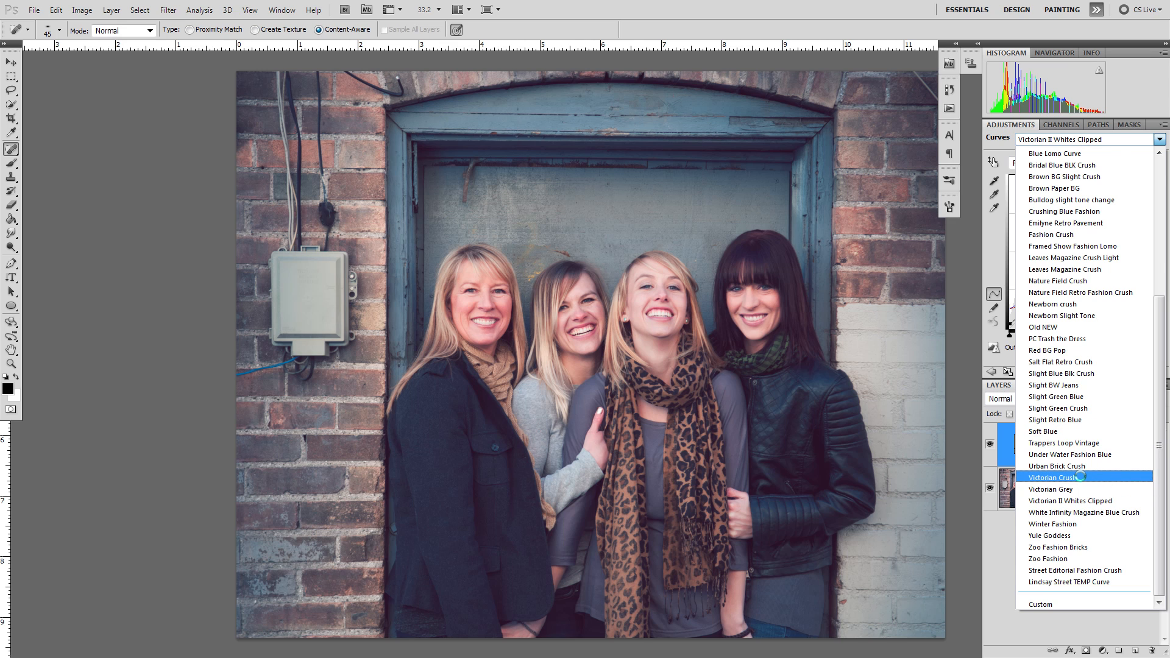
click(1111, 489)
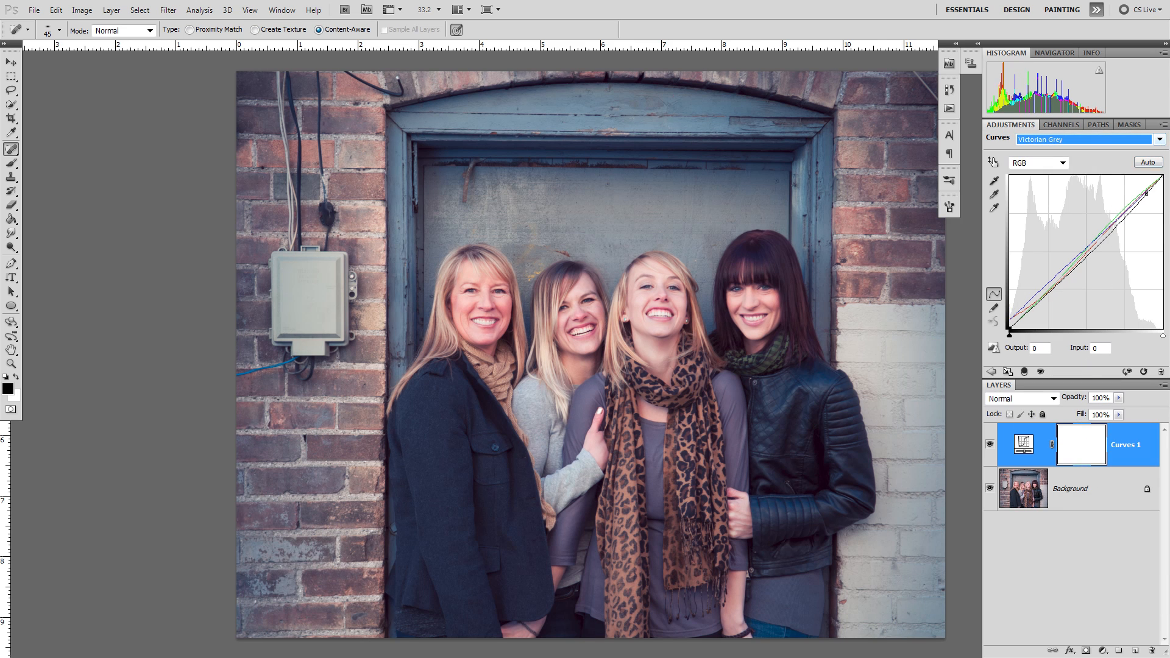
click(1160, 139)
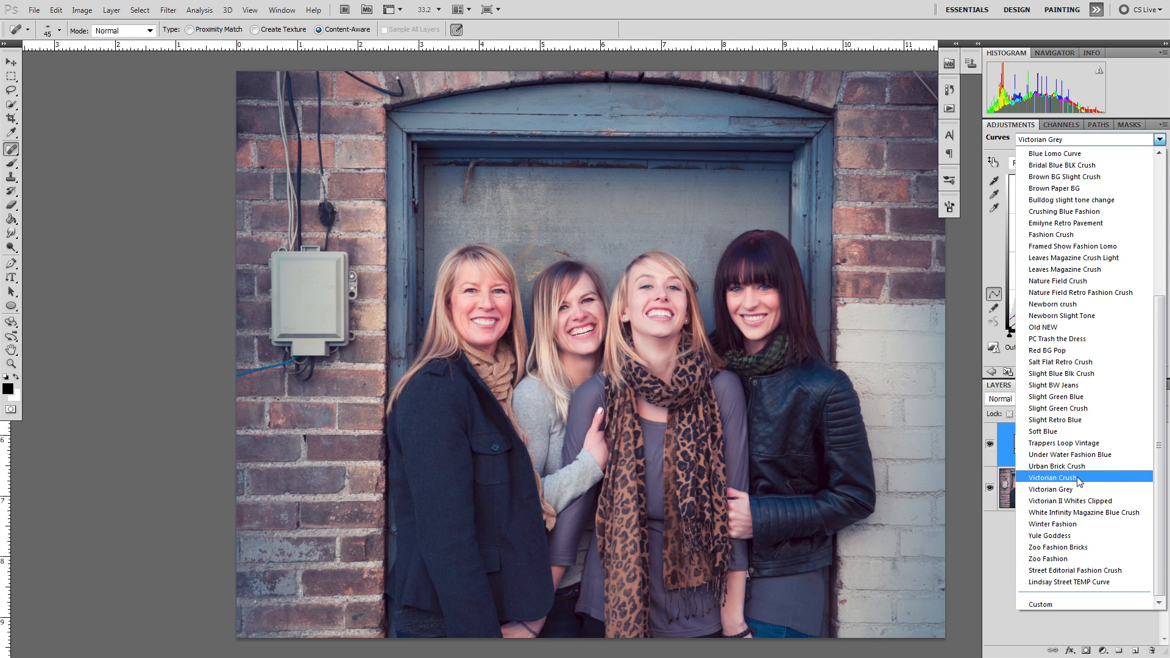
click(1078, 477)
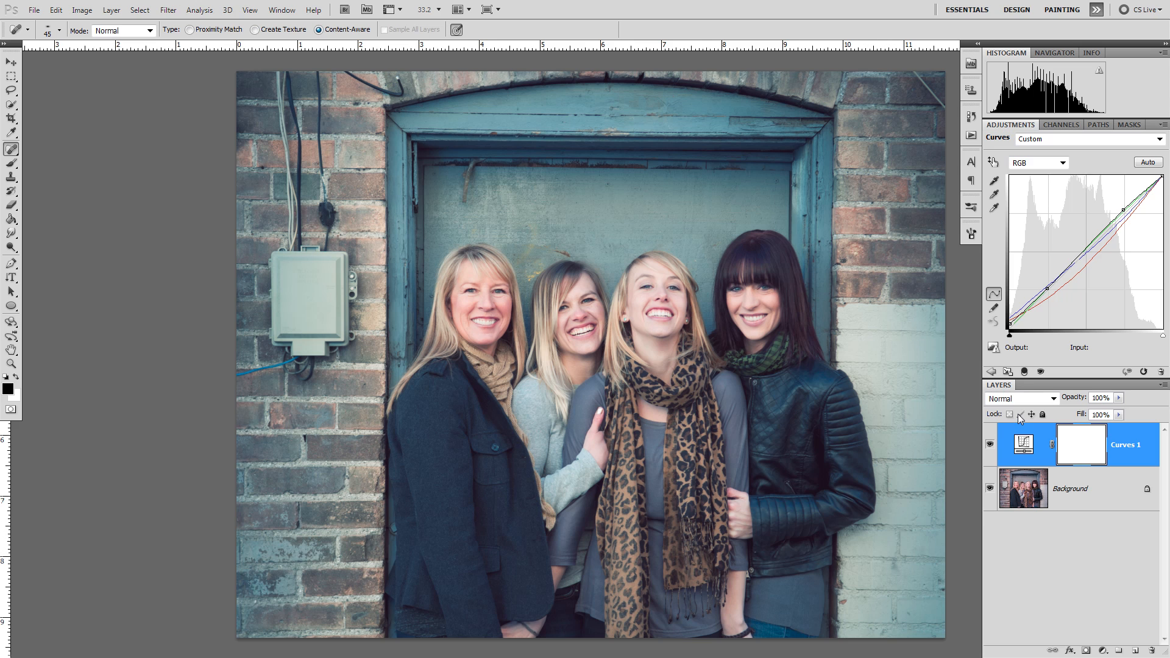
Save the custom curves as a Curves preset, overwriting the existing Street TEMP Curve file
click(1163, 125)
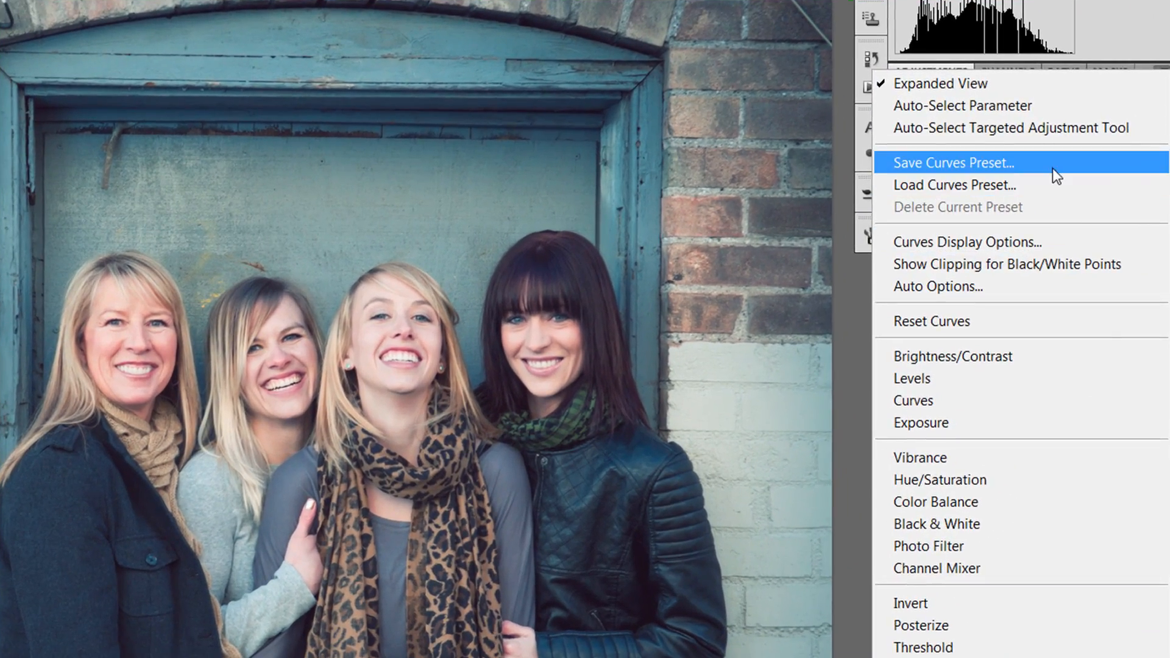
click(1055, 167)
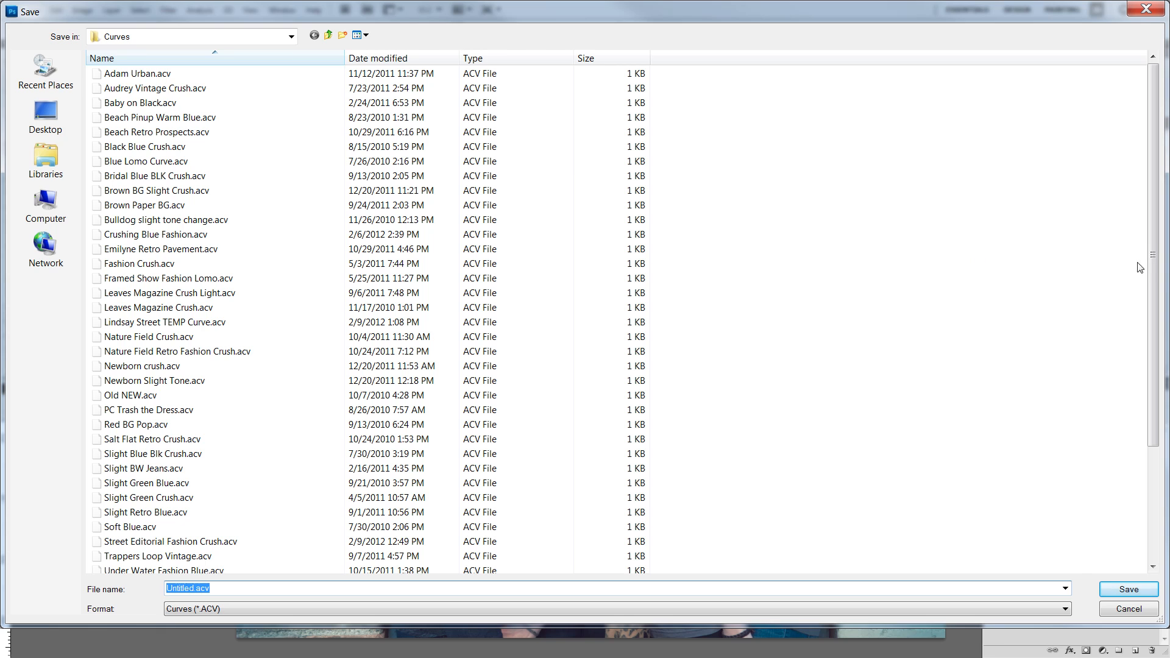
scroll(897, 322, down, 2)
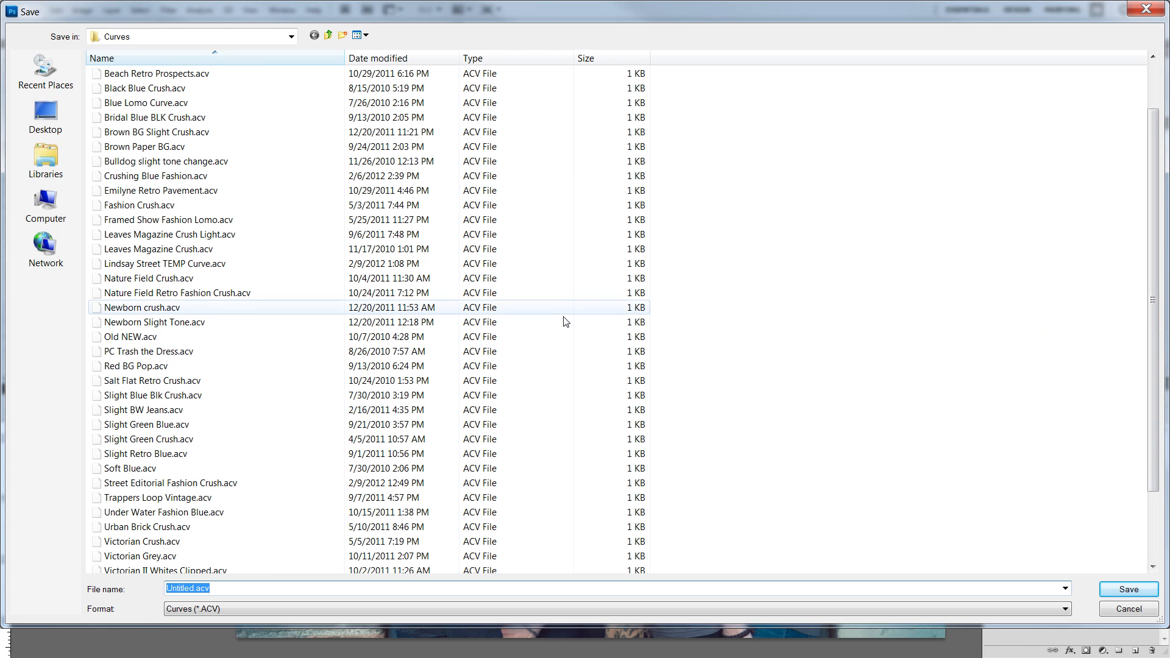
click(247, 265)
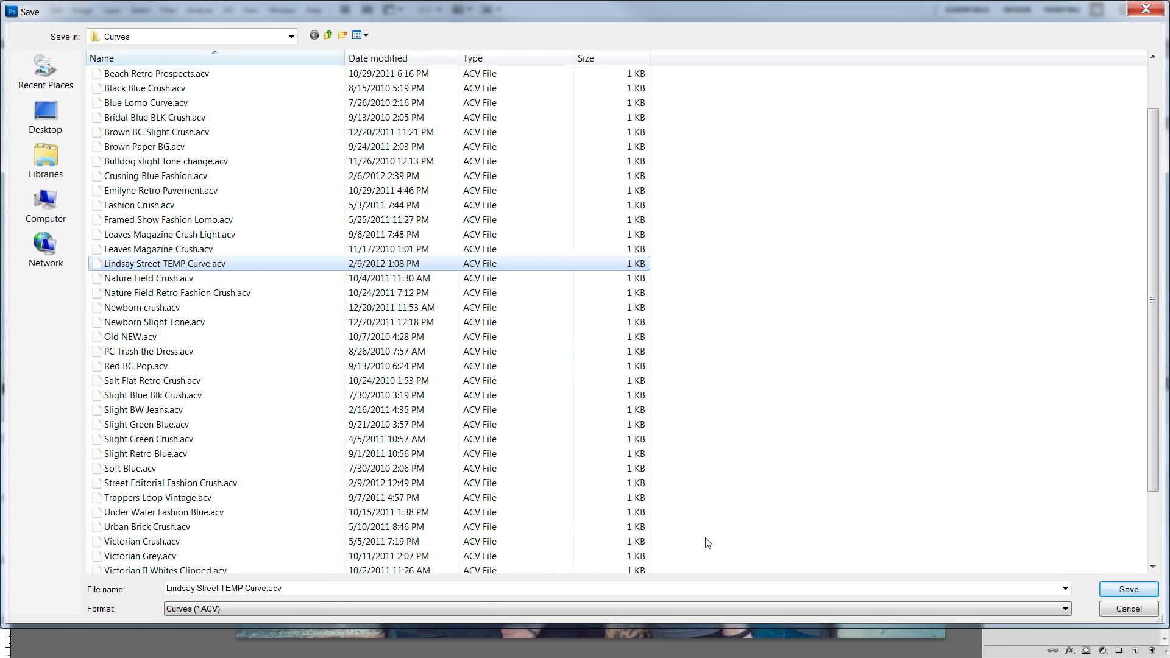
click(1118, 595)
click(567, 248)
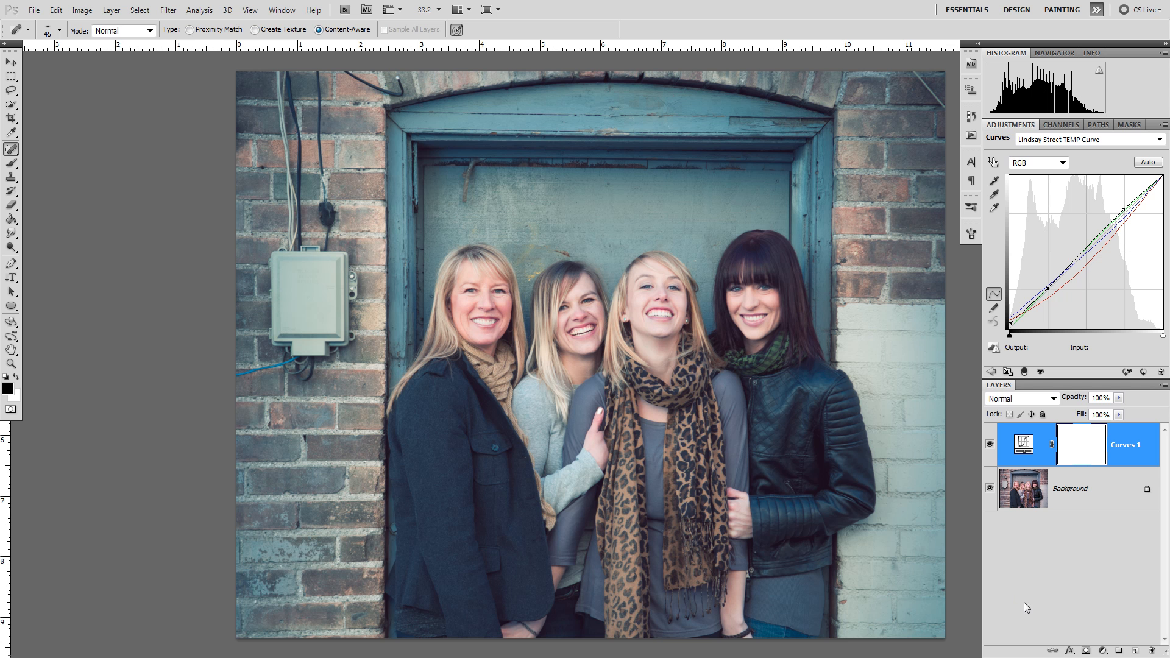
Save and close the finished doorway photo and switch to Lightroom
click(1019, 602)
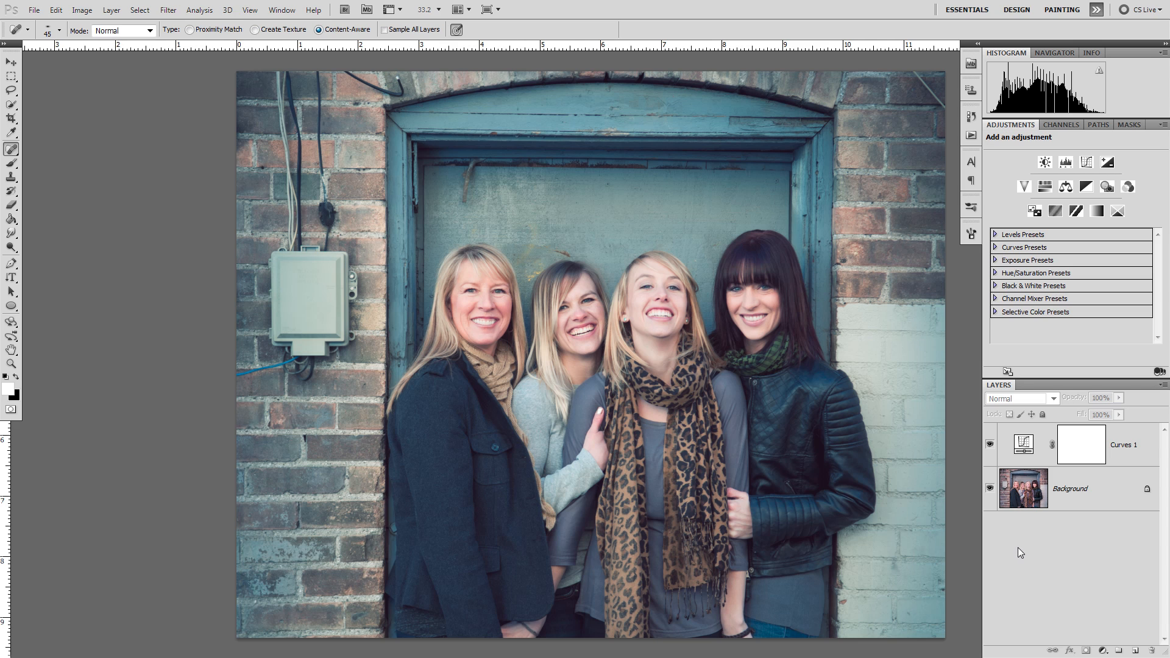
key(ctrl+z)
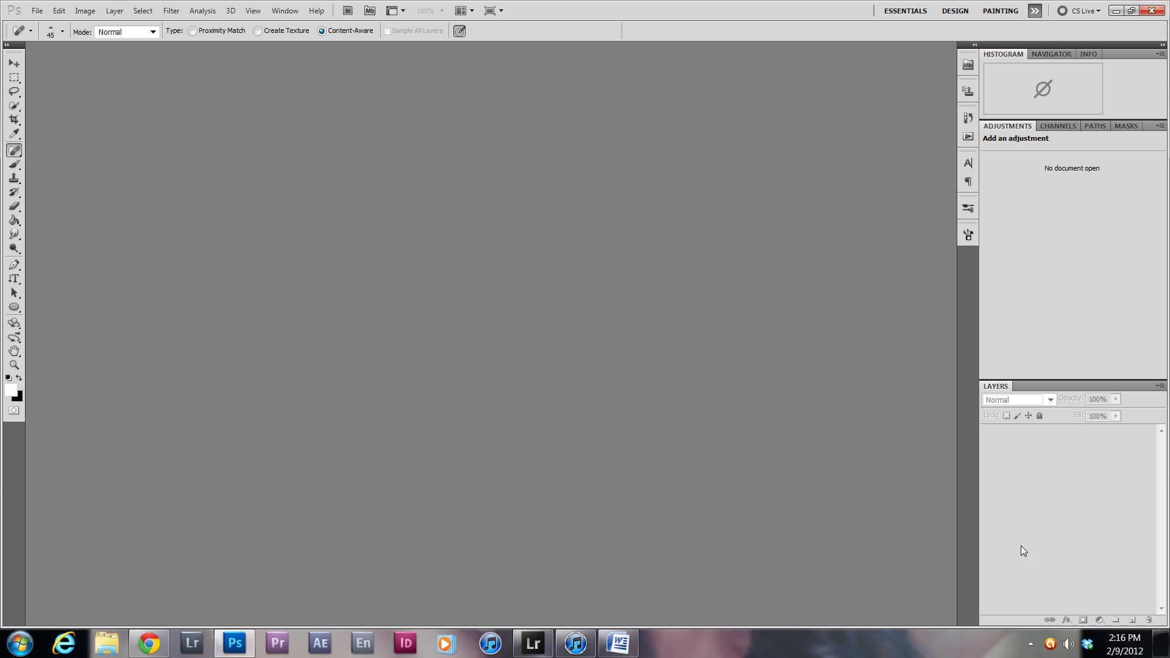
click(534, 643)
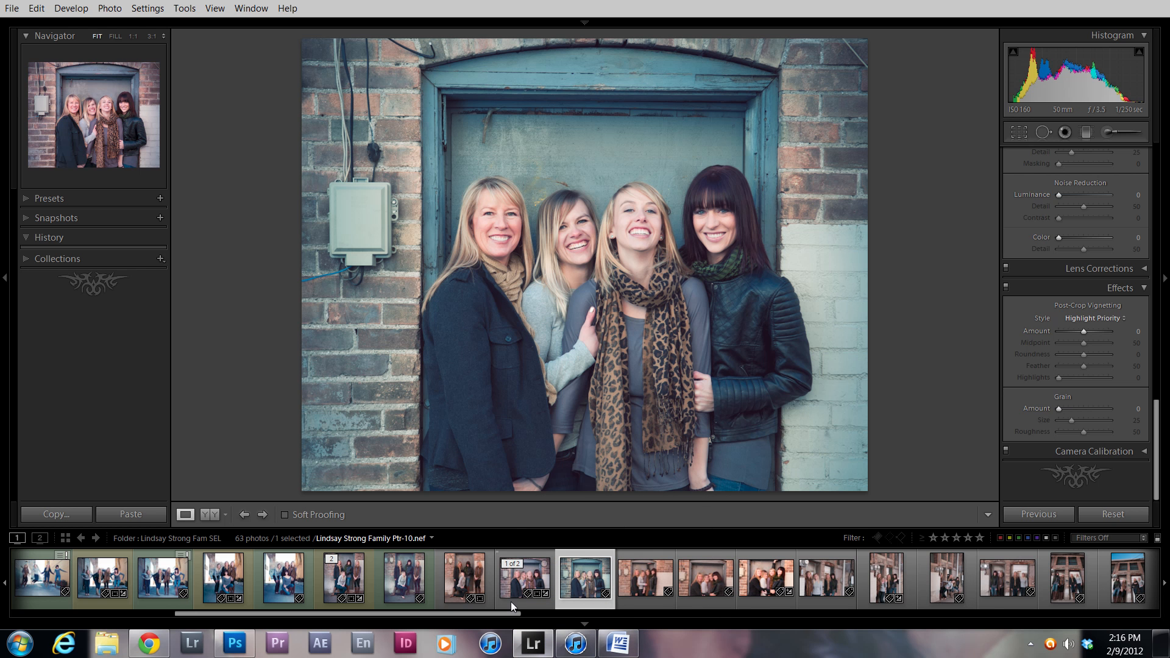
Compare the original doorway NEF with its Photoshop-edited version in the filmstrip
click(515, 584)
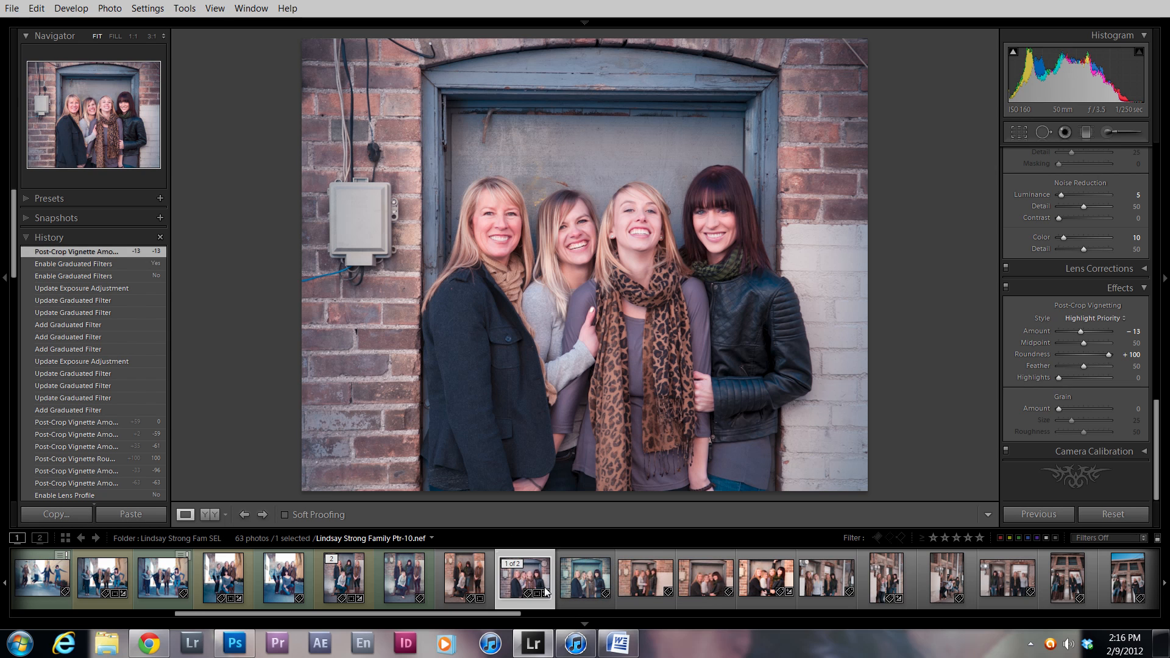
click(572, 585)
mouse_move(534, 649)
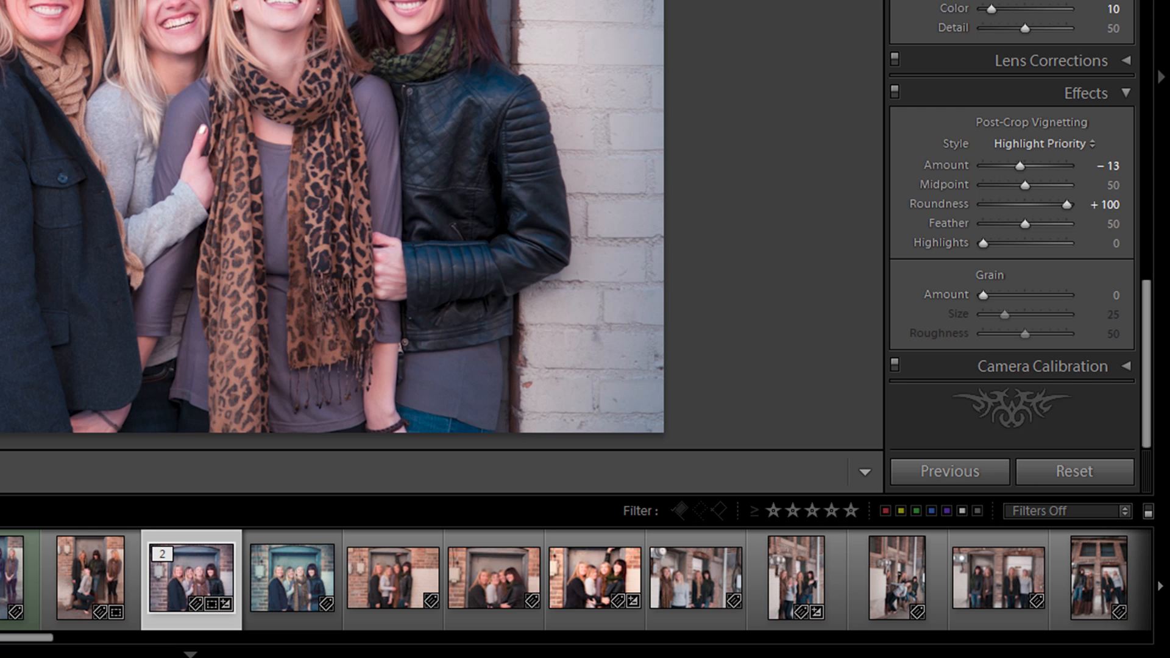
Give the original doorway NEF a yellow label and the edited TIF a green label, and reselect the original
key(Left)
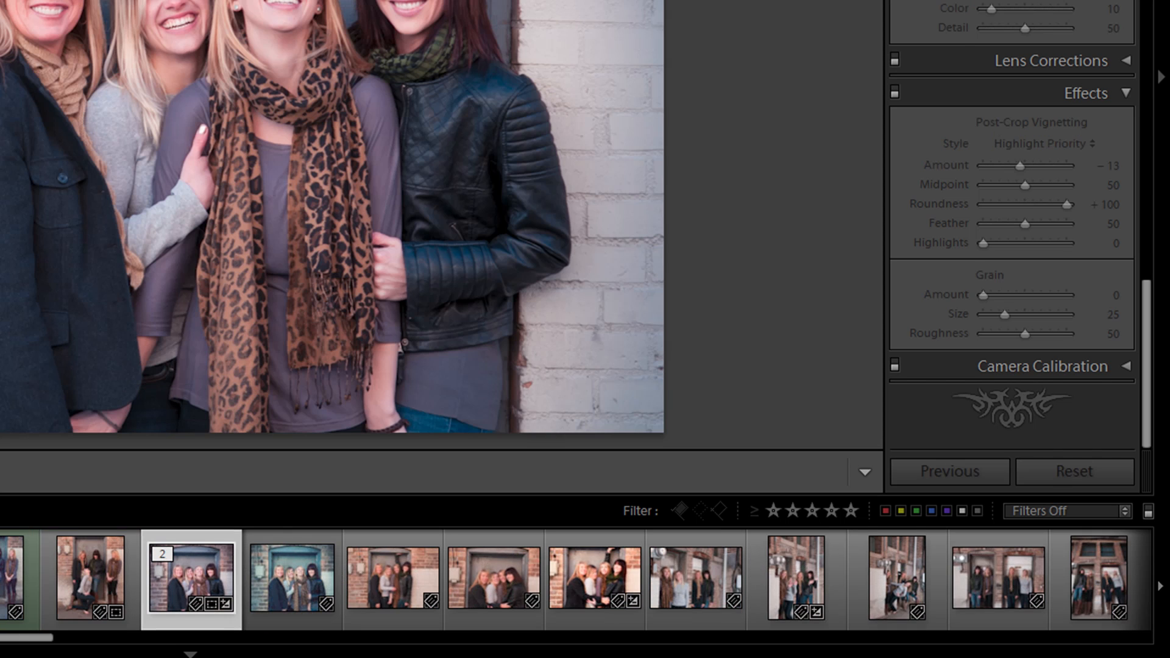
key(7)
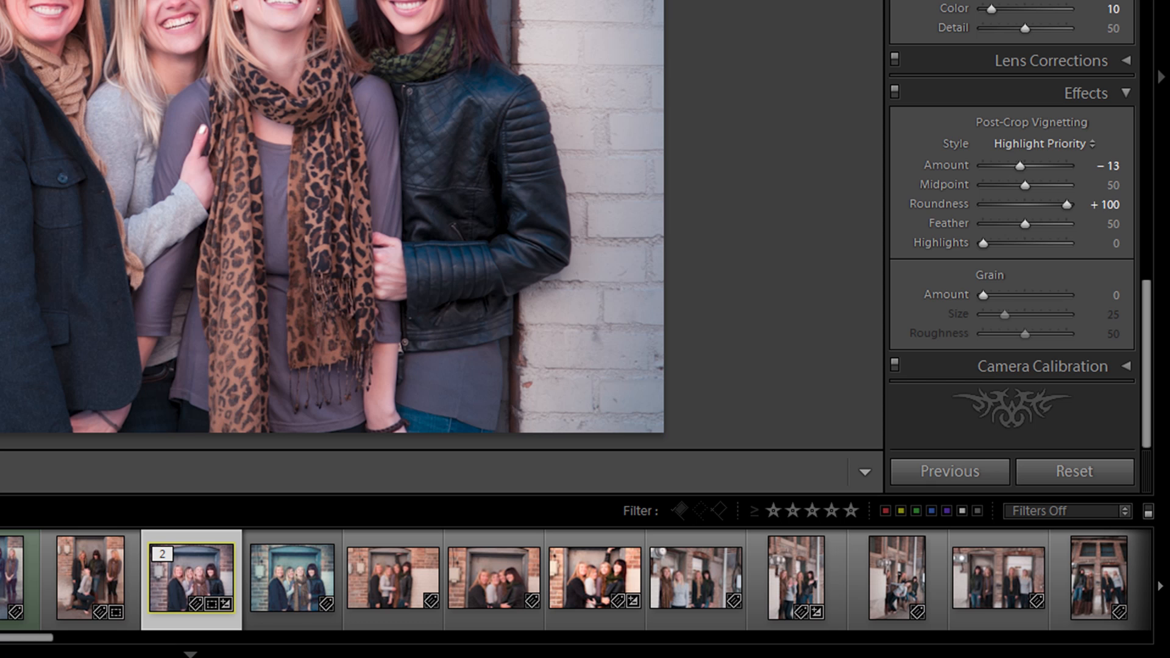
key(Right)
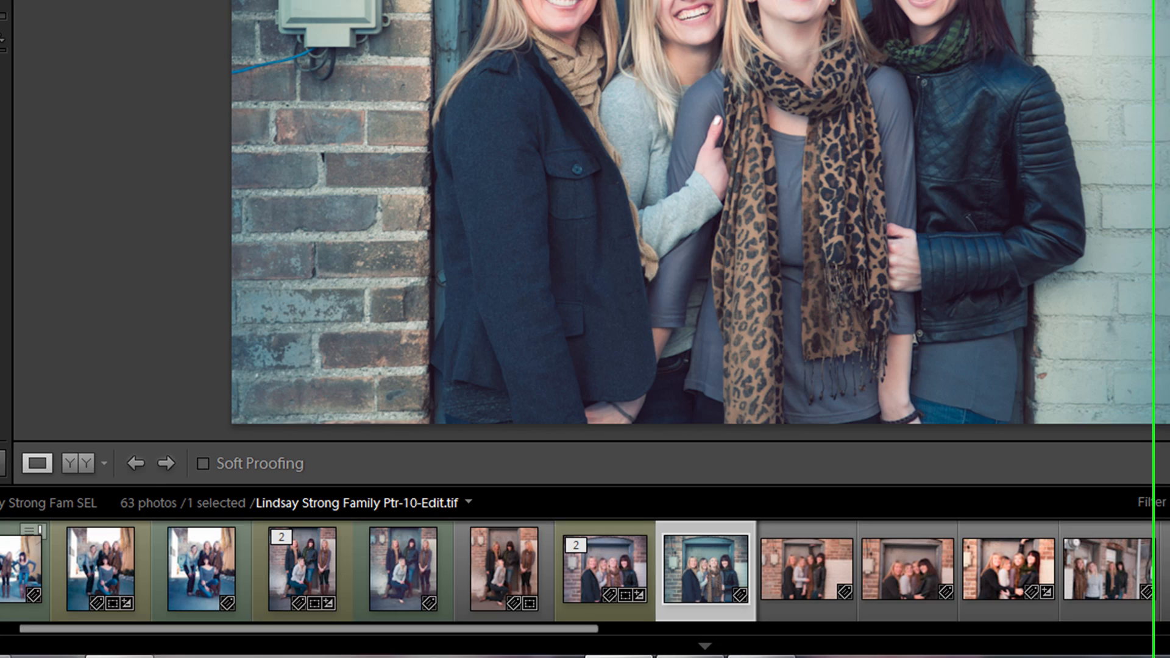
key(8)
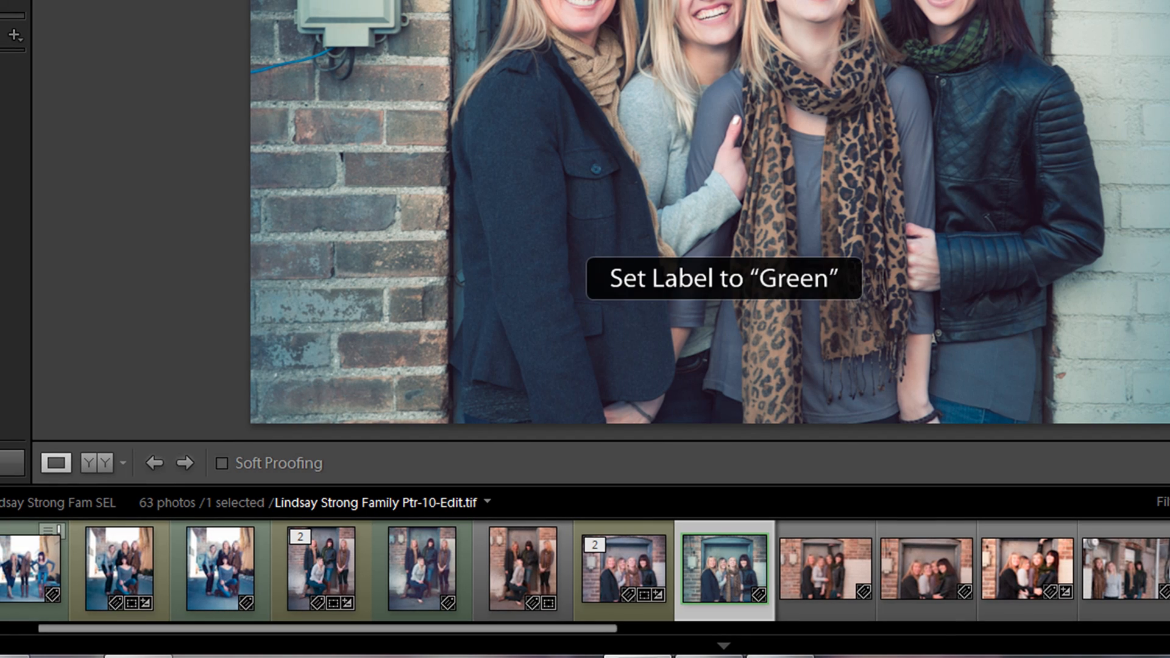
click(622, 573)
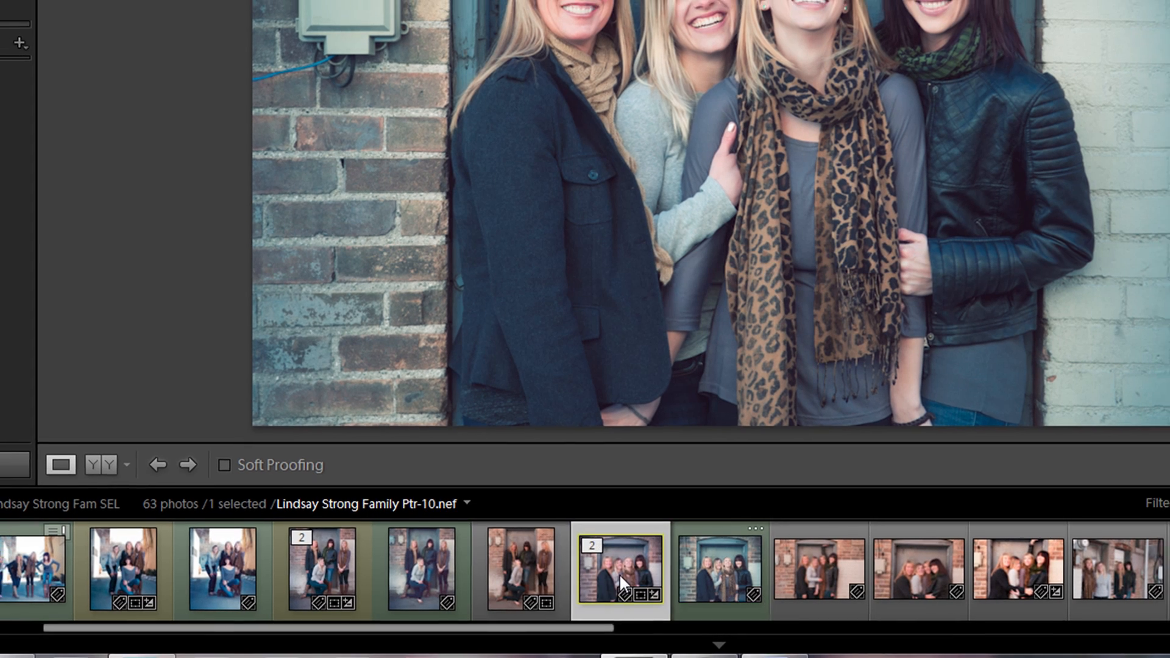
click(627, 595)
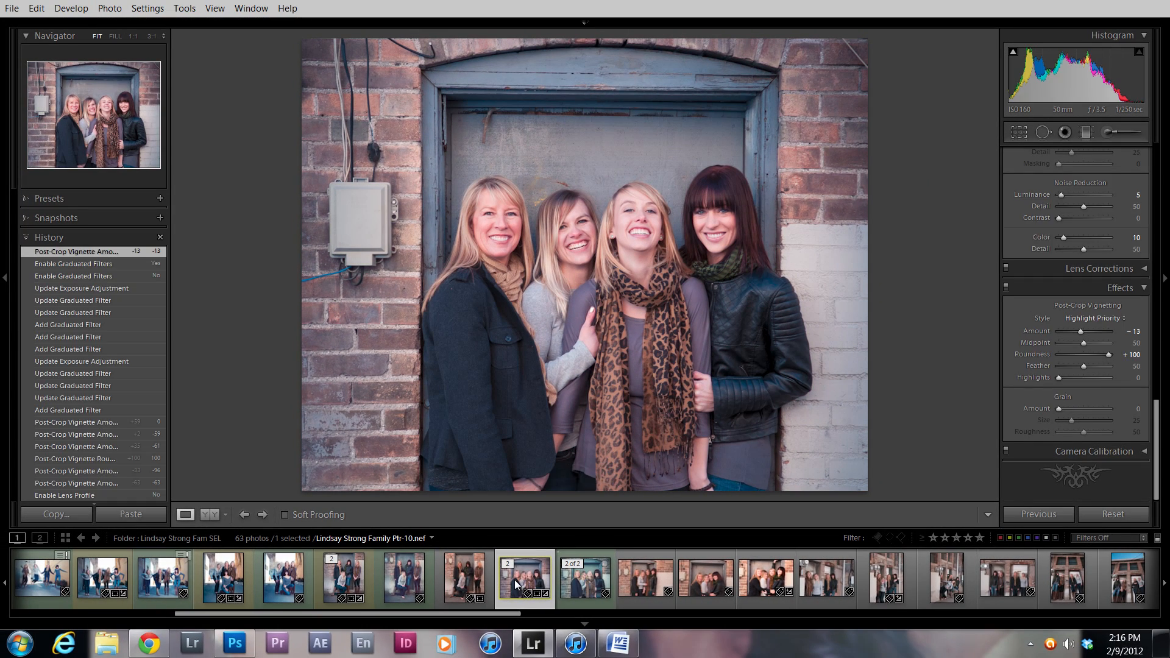
Filter the filmstrip to the green-labelled photos, select them all, and turn the label filter off again
click(514, 580)
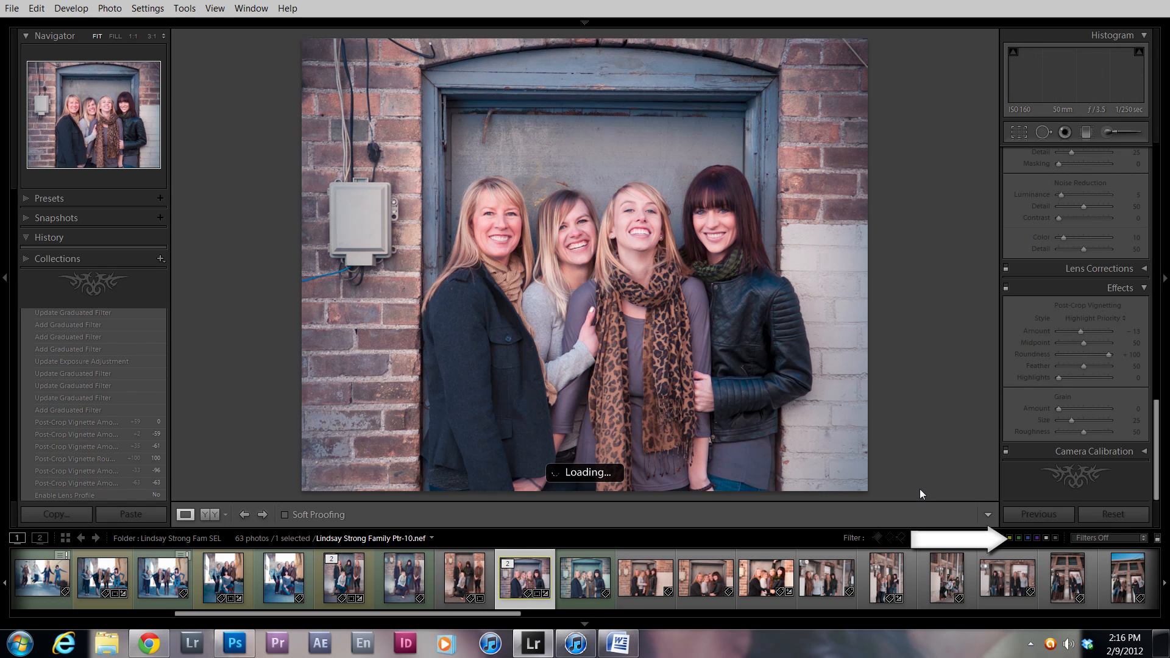
click(1020, 540)
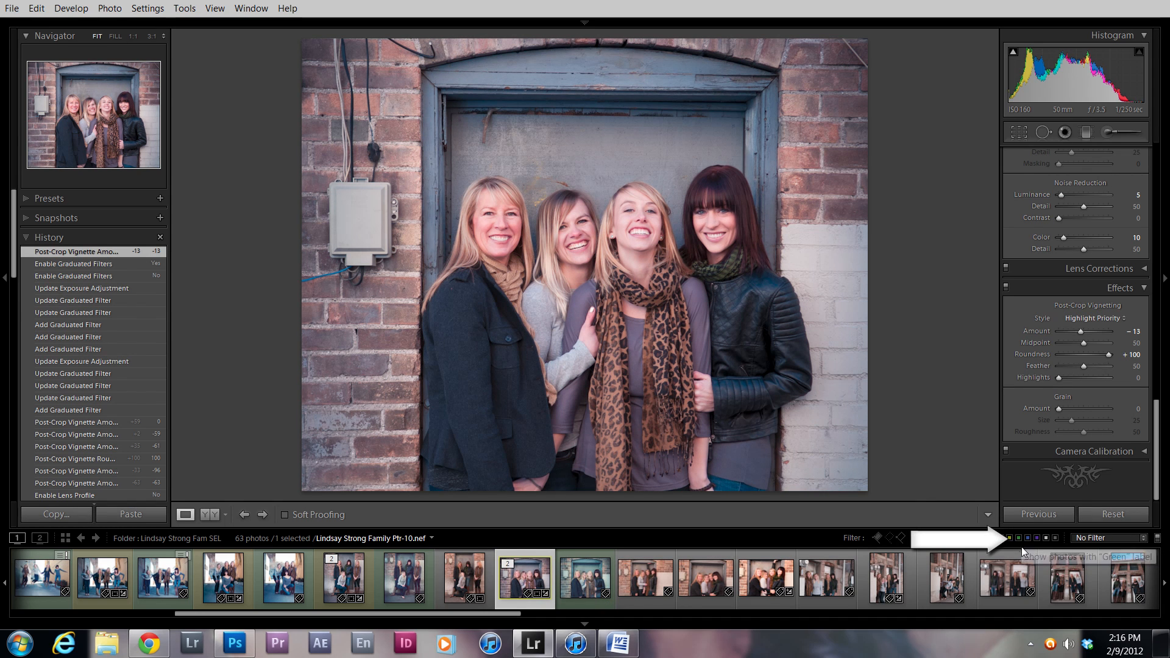
click(1021, 540)
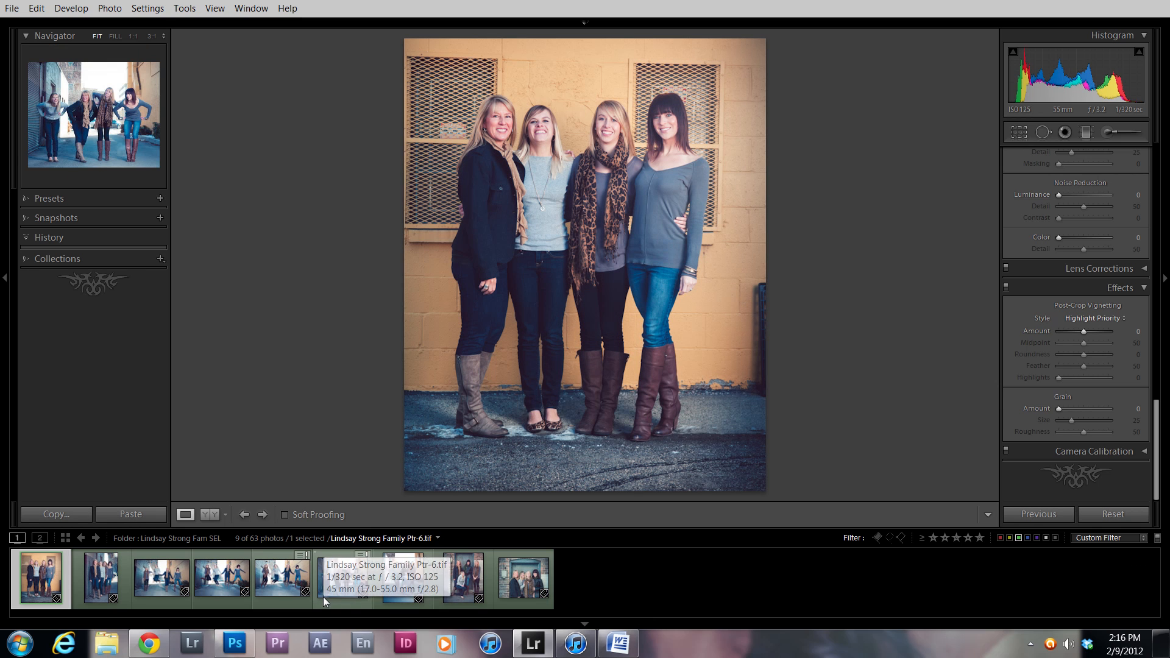
key(ctrl+a)
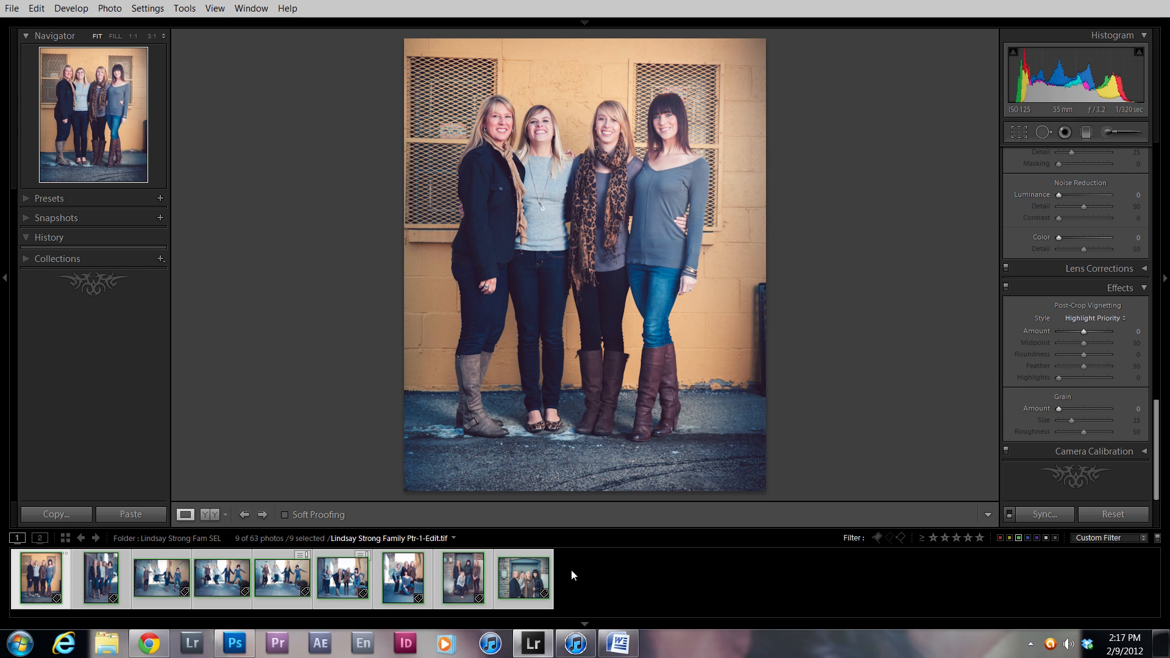
click(1018, 539)
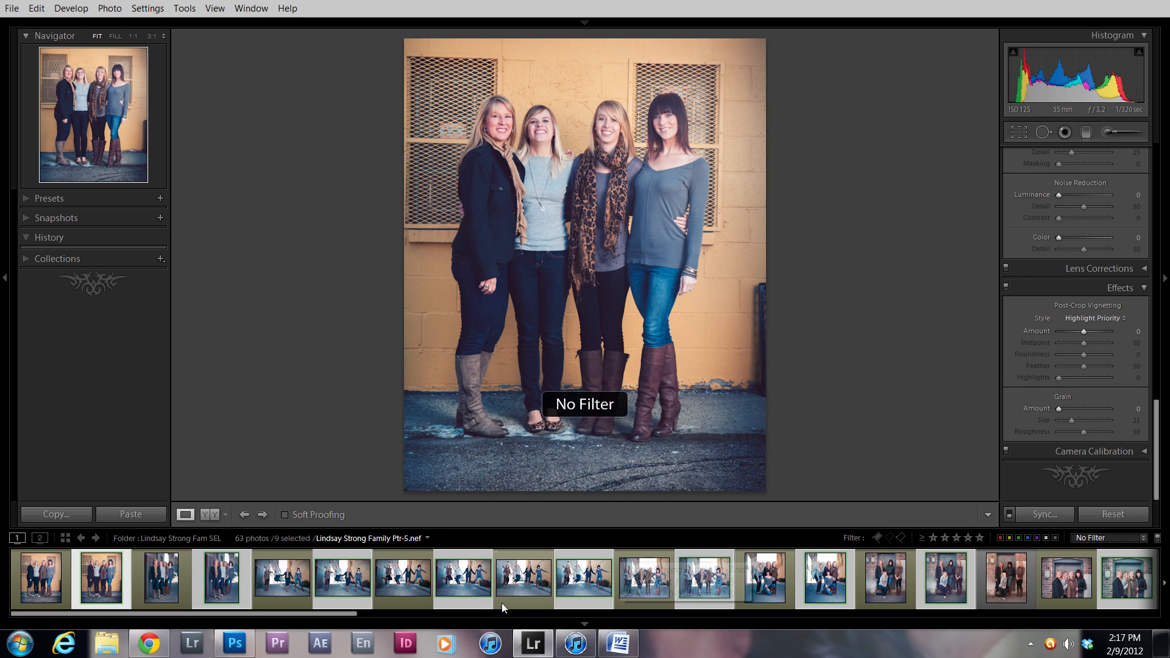
click(485, 614)
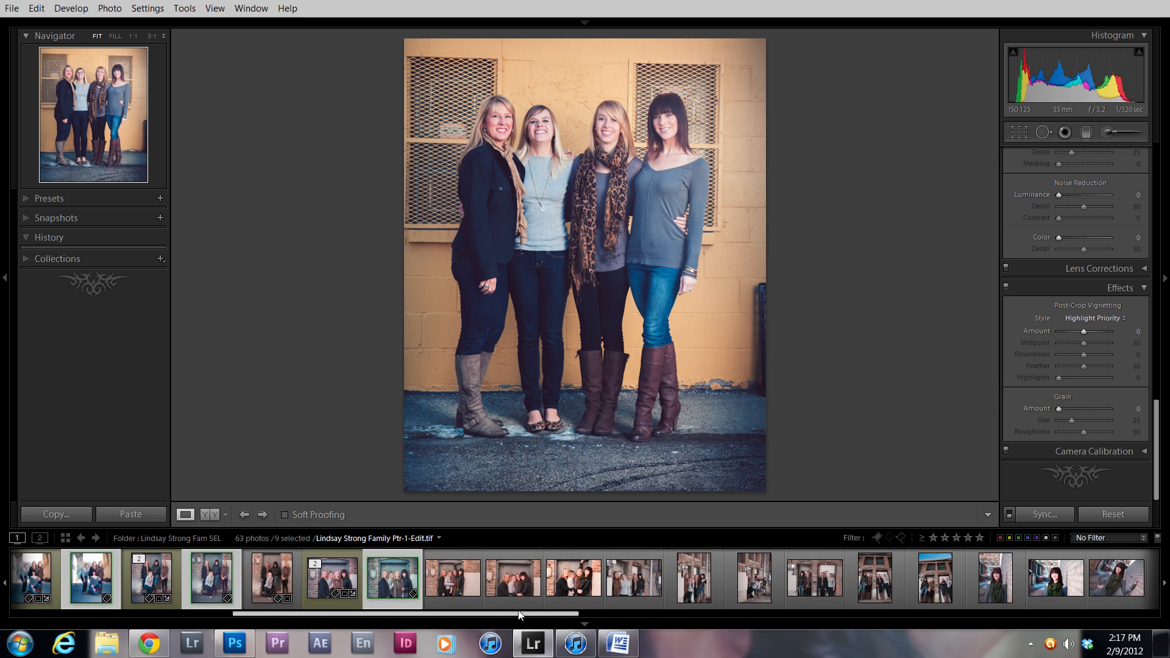
click(436, 574)
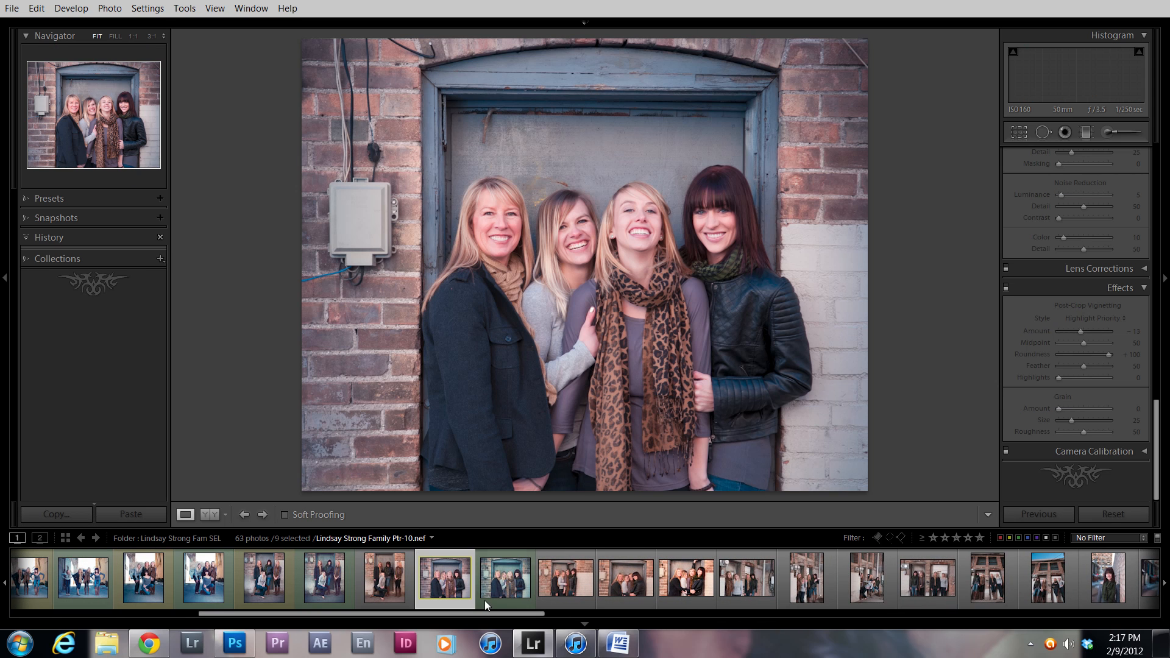
click(485, 601)
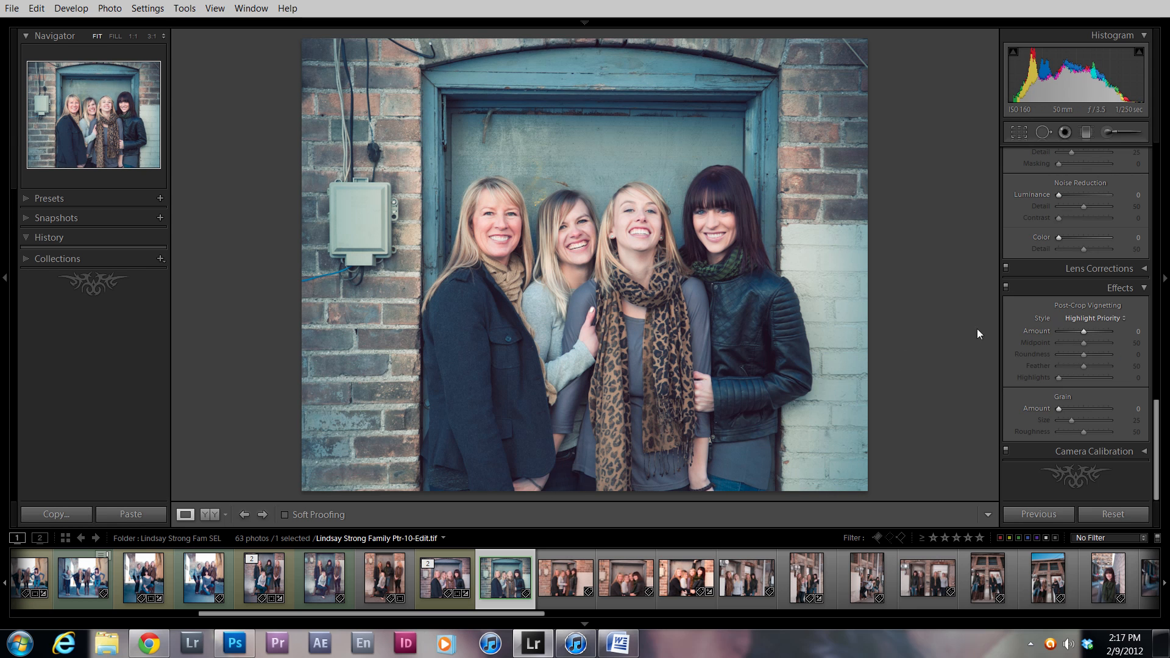
Examine the sharpness of the women's faces in the edited doorway photo at 3:1 and 1:1 magnification
click(644, 237)
drag(682, 211, 672, 364)
drag(921, 281, 652, 274)
drag(786, 278, 541, 271)
drag(752, 230, 551, 242)
drag(817, 256, 767, 251)
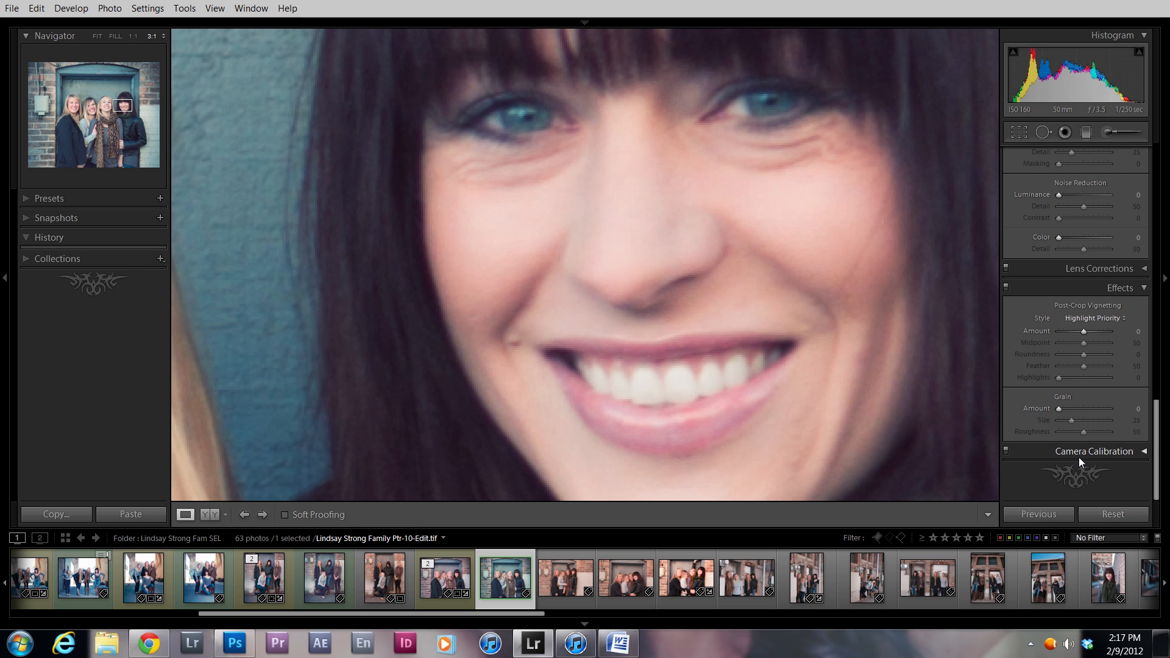
click(133, 36)
drag(373, 226, 658, 231)
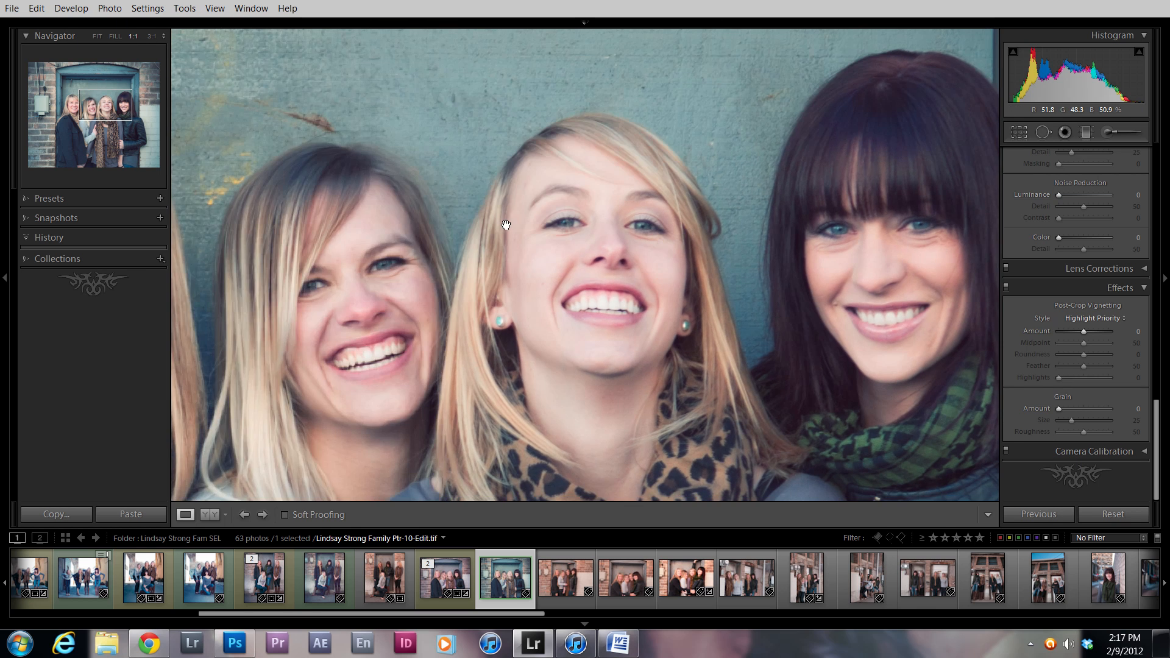
drag(266, 243, 559, 226)
drag(860, 280, 662, 241)
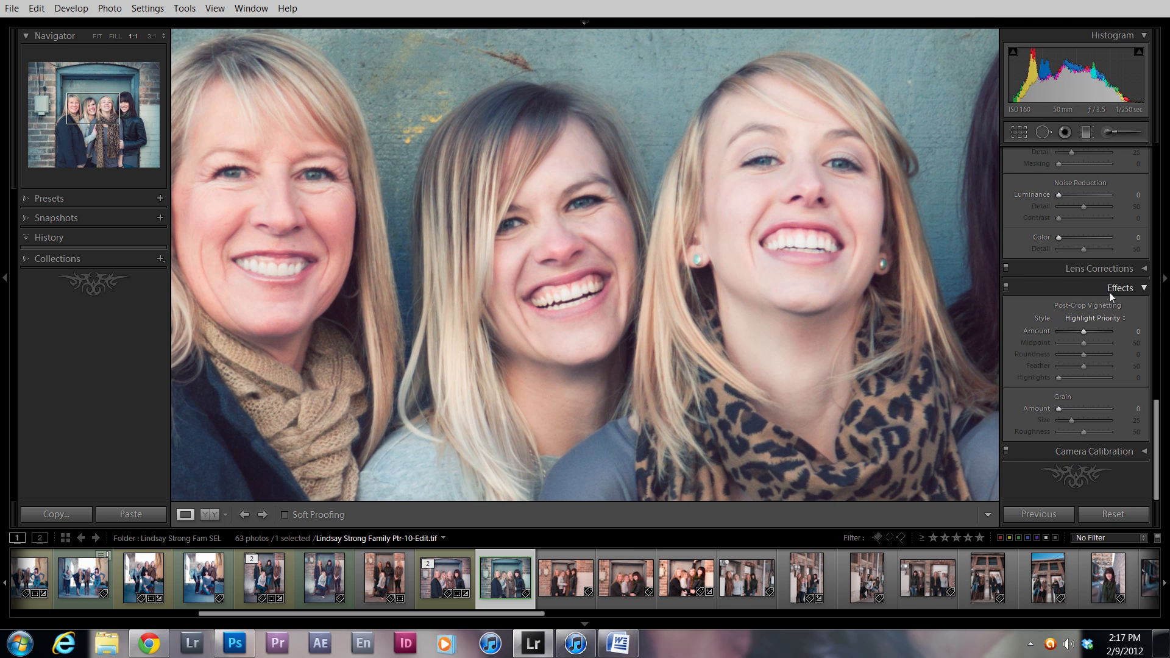
Sharpen the edited doorway photo with Amount 22, Radius 1.4 and Masking 28
drag(1157, 434, 1160, 357)
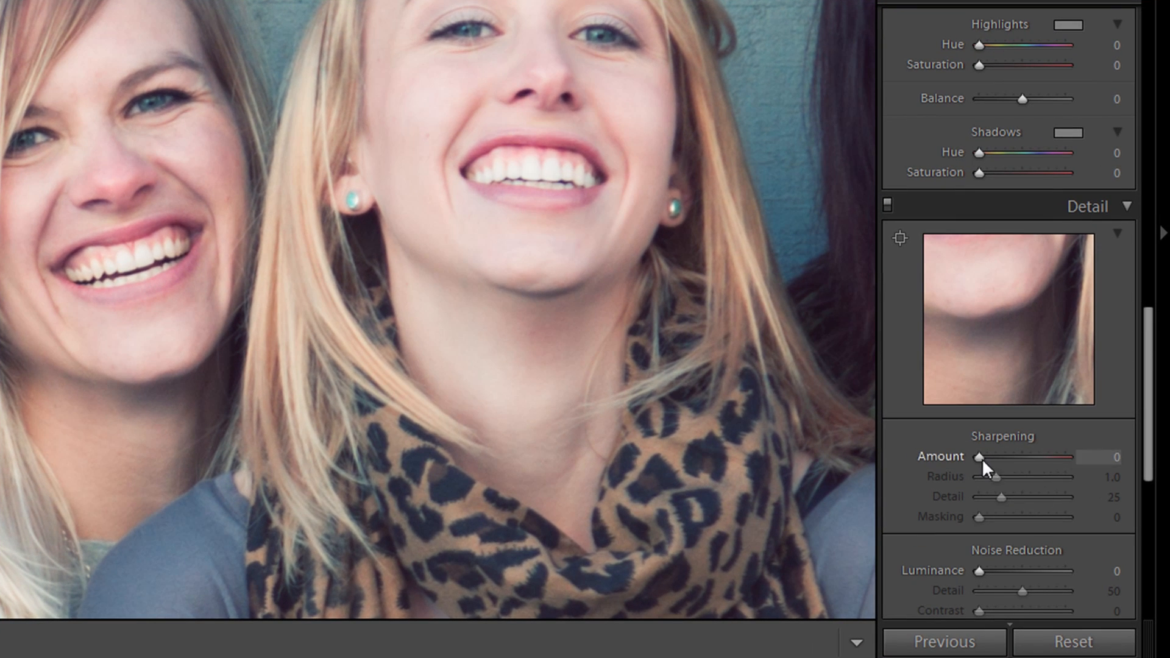
drag(980, 456, 993, 461)
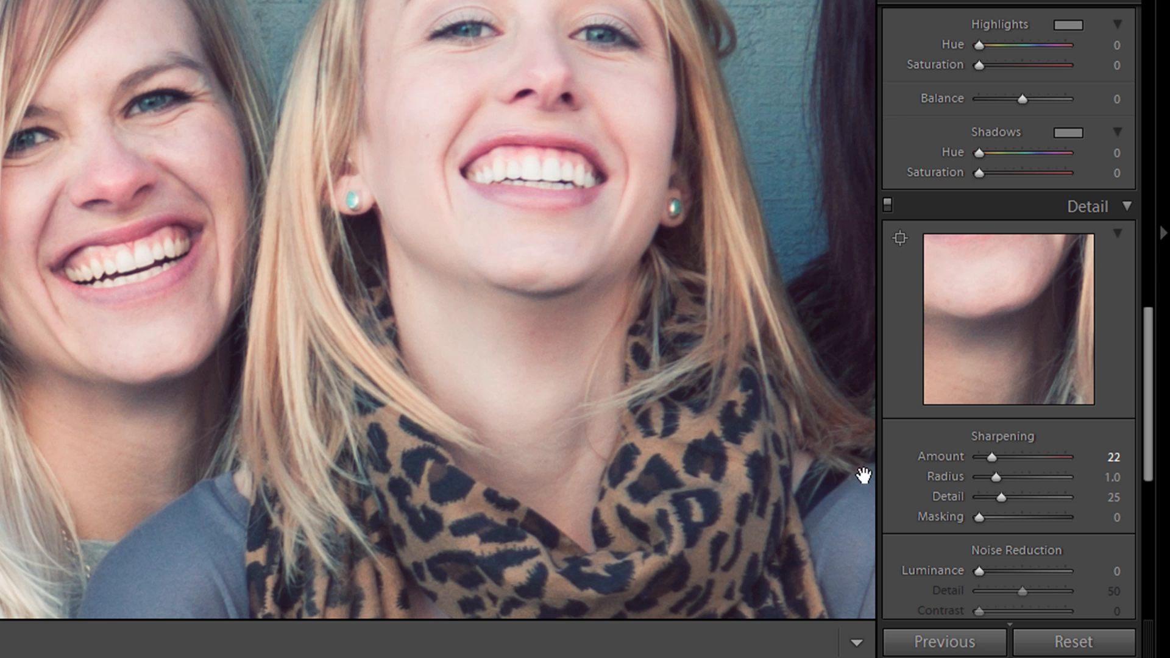
drag(997, 476, 1011, 476)
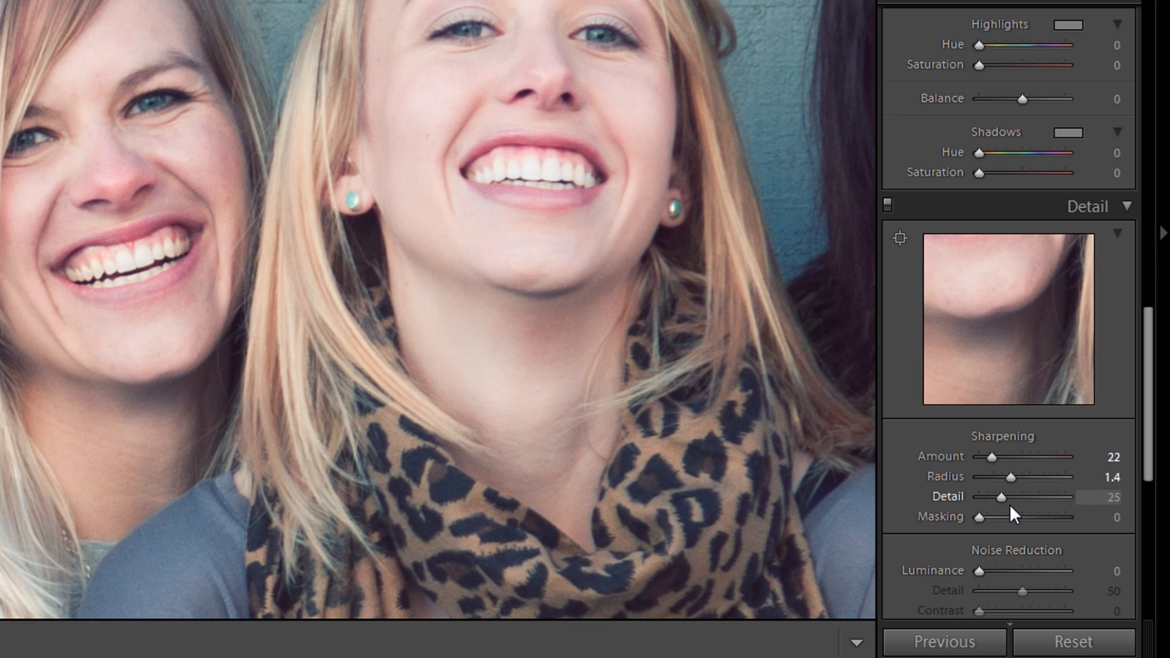
click(1113, 497)
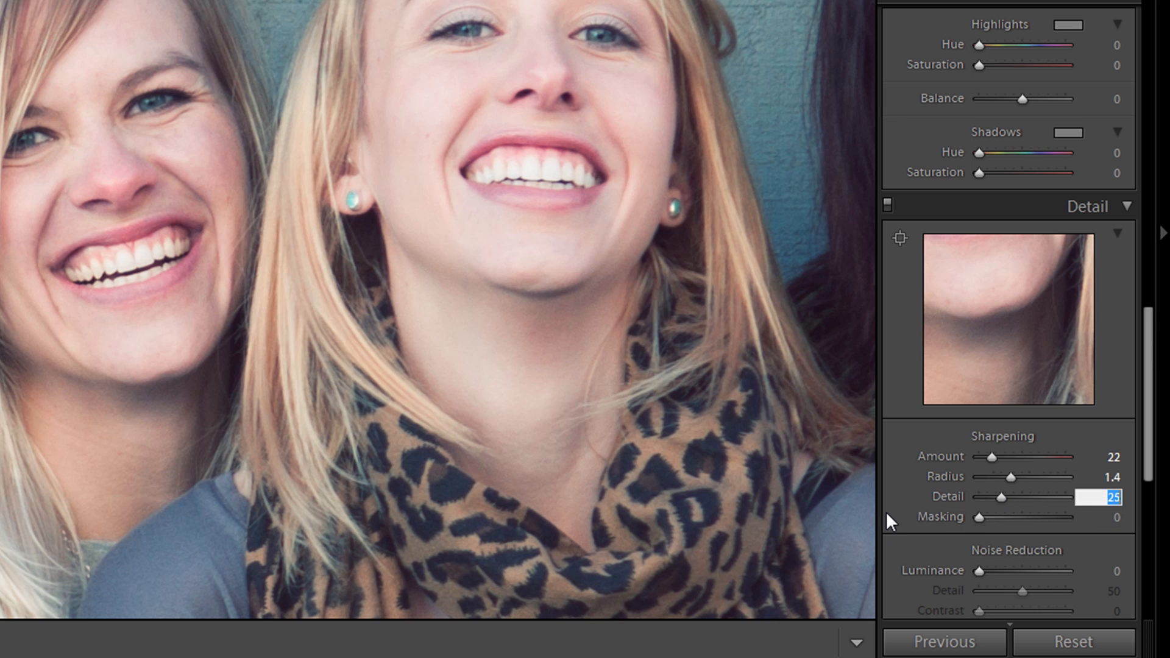
key(Return)
drag(978, 516, 1003, 517)
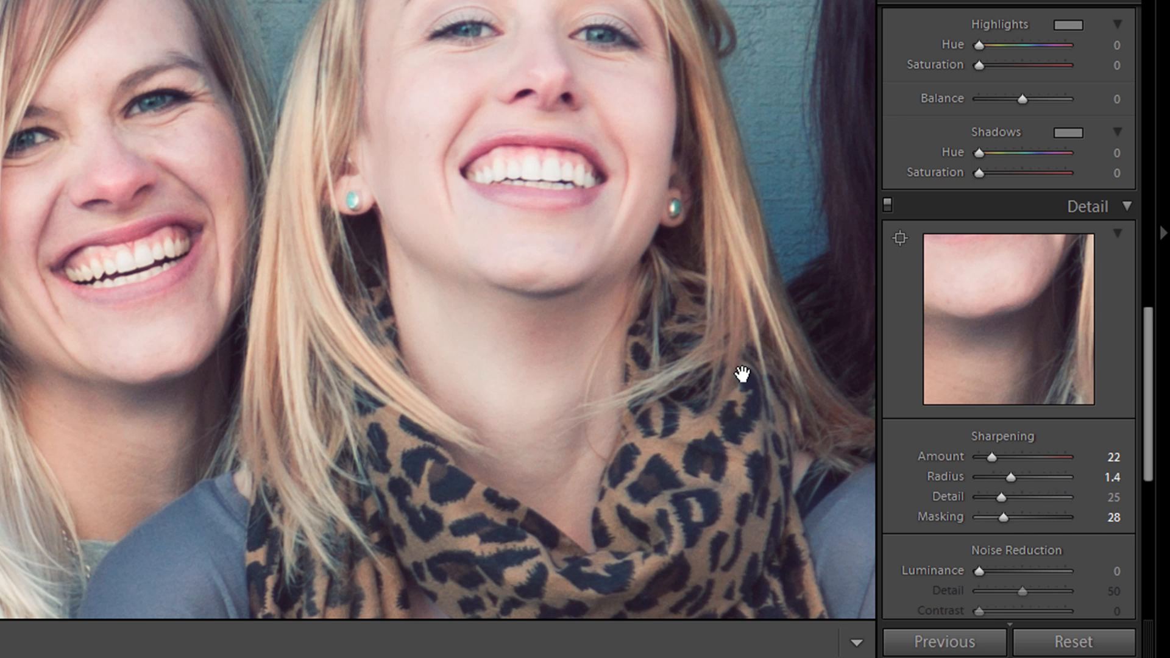
Use the grayscale sharpening preview to test the Radius up to 3.0 and set it to 1.1
alt+click(992, 457)
alt+click(1011, 476)
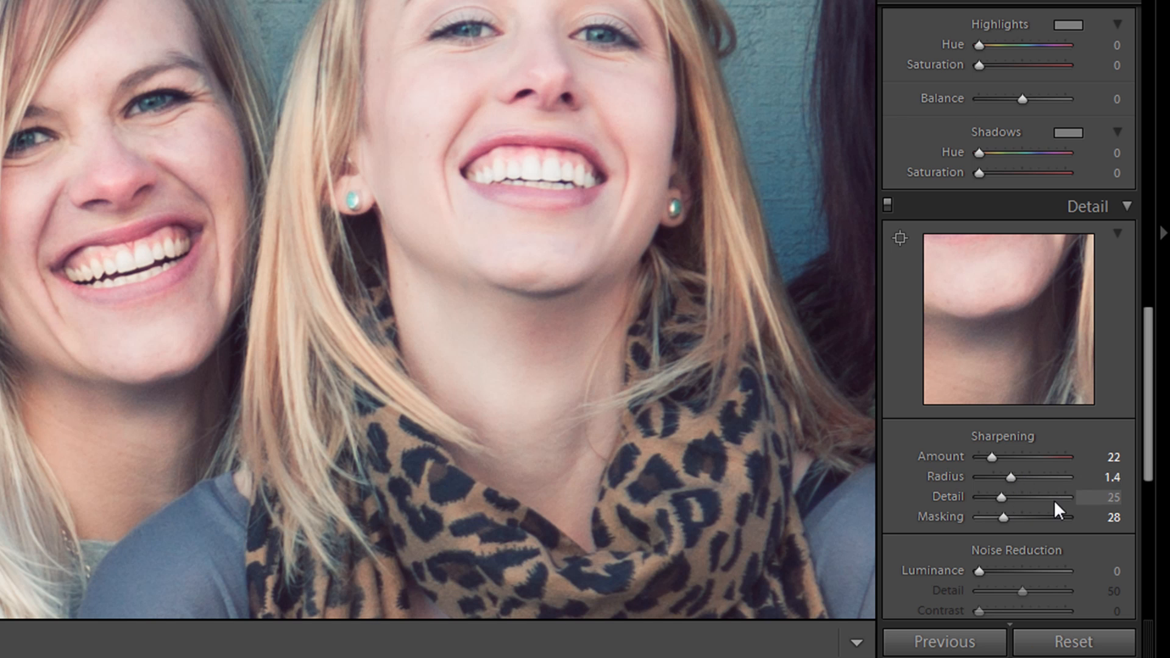
key(alt)
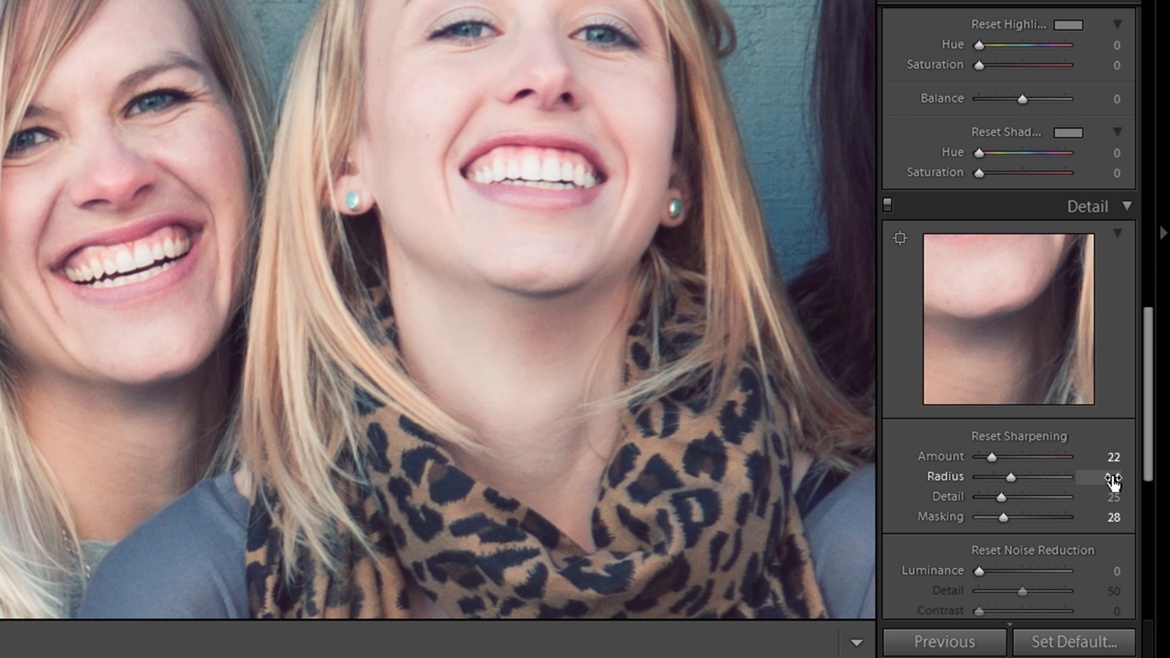
alt+click(1010, 476)
drag(1010, 476, 1068, 481)
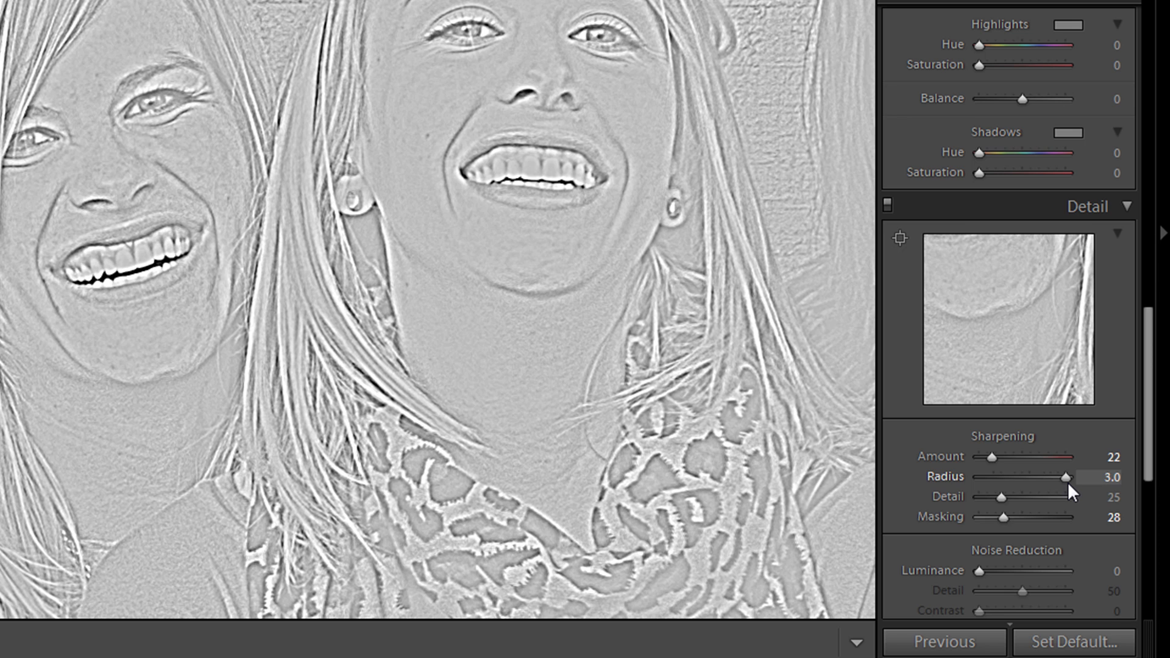
drag(1067, 482, 1016, 475)
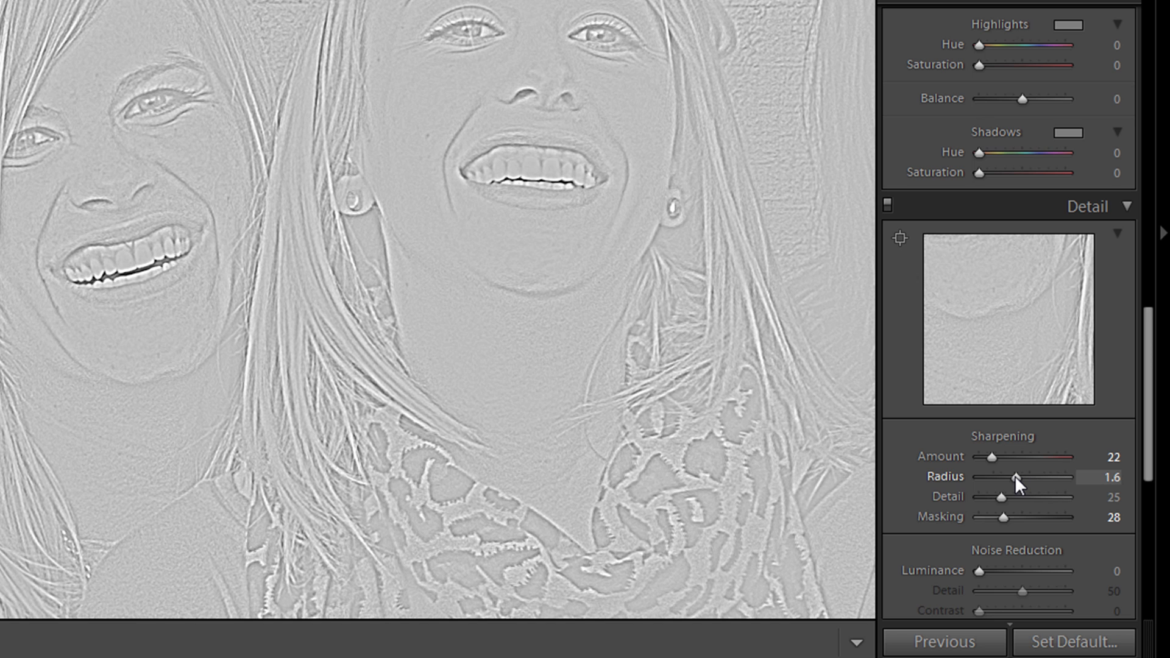
drag(1015, 475, 1014, 475)
drag(1012, 478, 1000, 478)
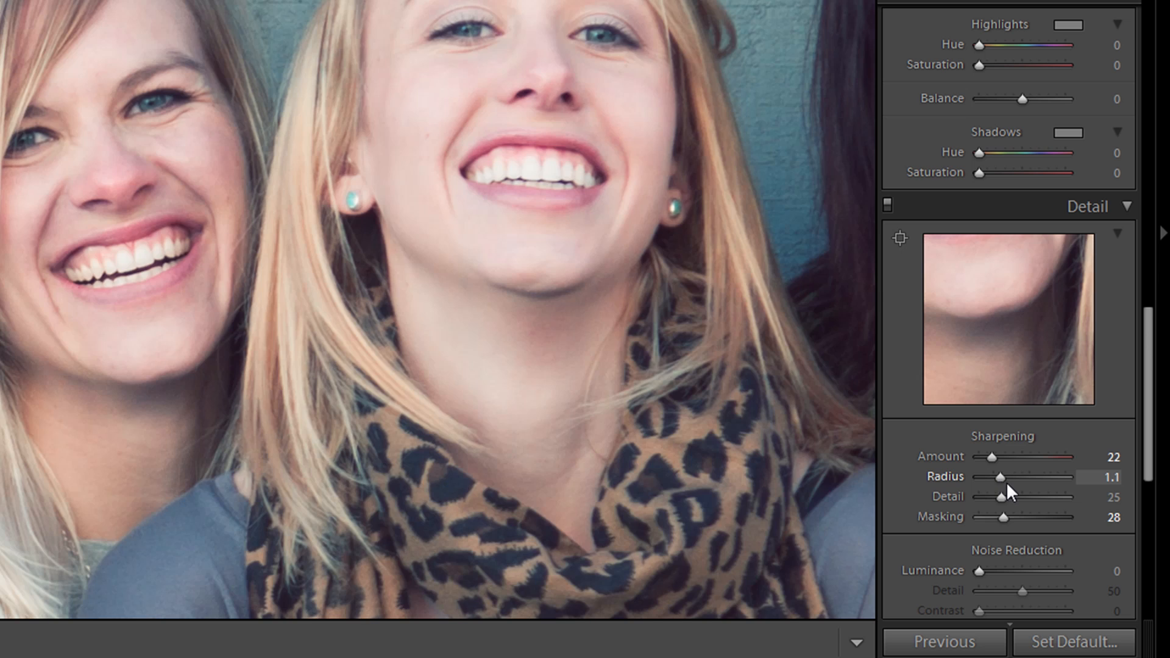
Use the grayscale preview to test the sharpening Detail up to 100 and set it to 20
key(alt)
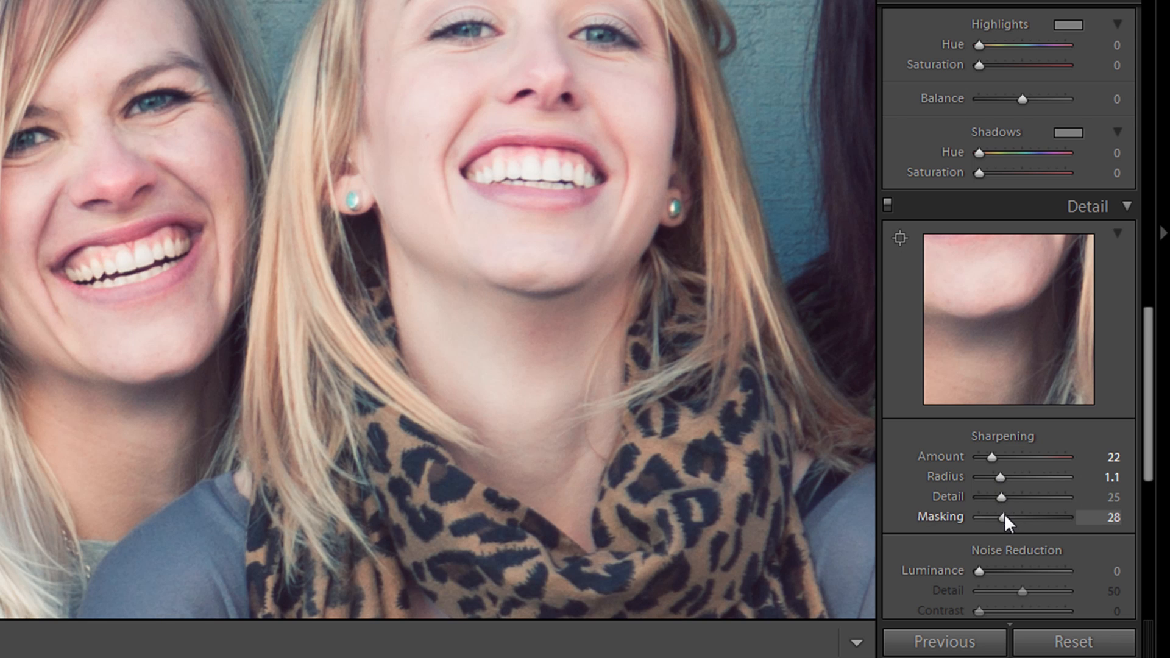
drag(1000, 495, 1070, 496)
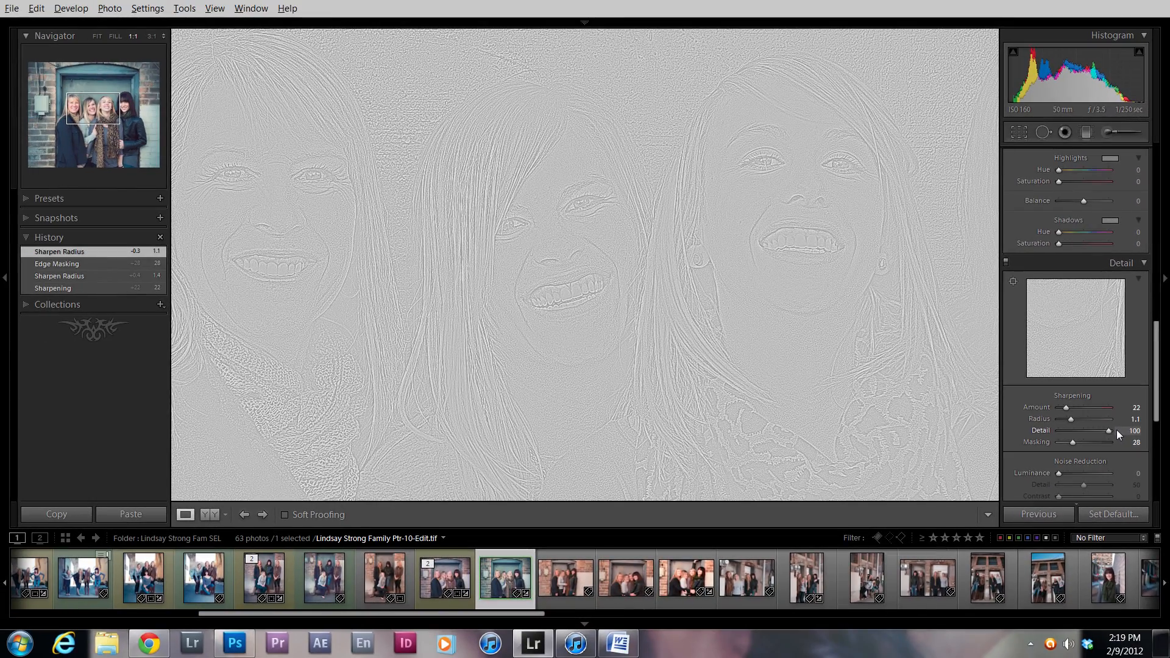
drag(1083, 429, 1053, 429)
drag(1066, 431, 1068, 441)
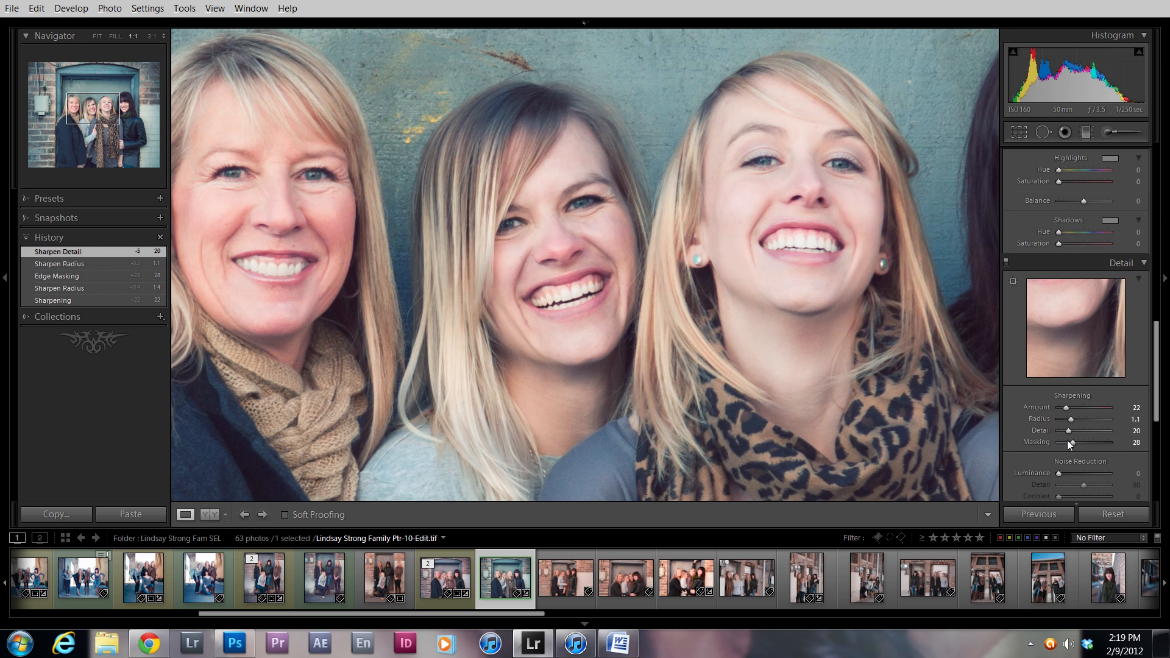
Refine the sharpening to Masking 52, Detail 23 and Amount 24, checking the whole photo
mouse_move(1073, 444)
mouse_down()
mouse_move(1103, 440)
mouse_move(1060, 442)
mouse_move(1106, 439)
mouse_move(1048, 441)
mouse_move(1083, 438)
mouse_up()
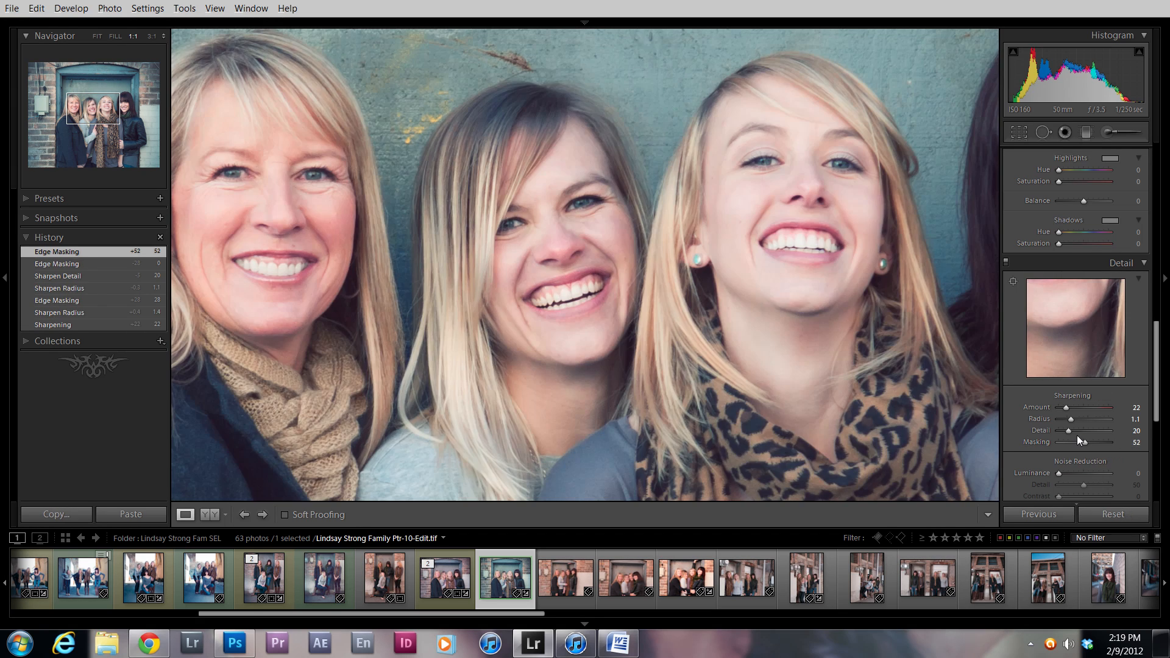
click(724, 227)
click(652, 247)
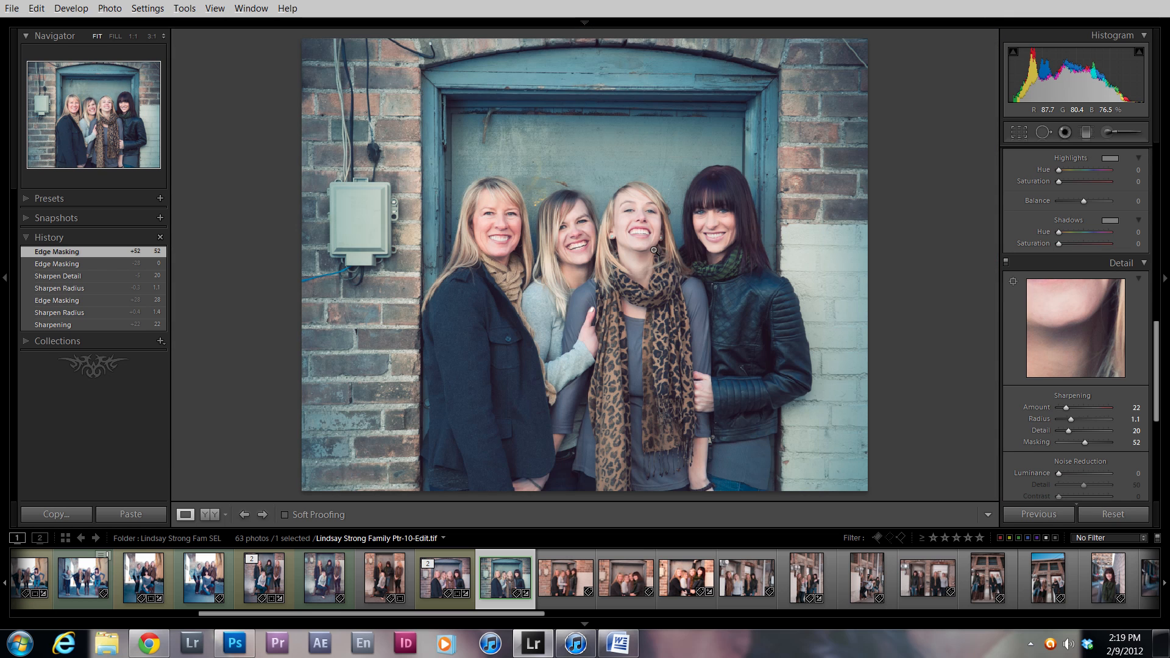
drag(1069, 432, 1068, 407)
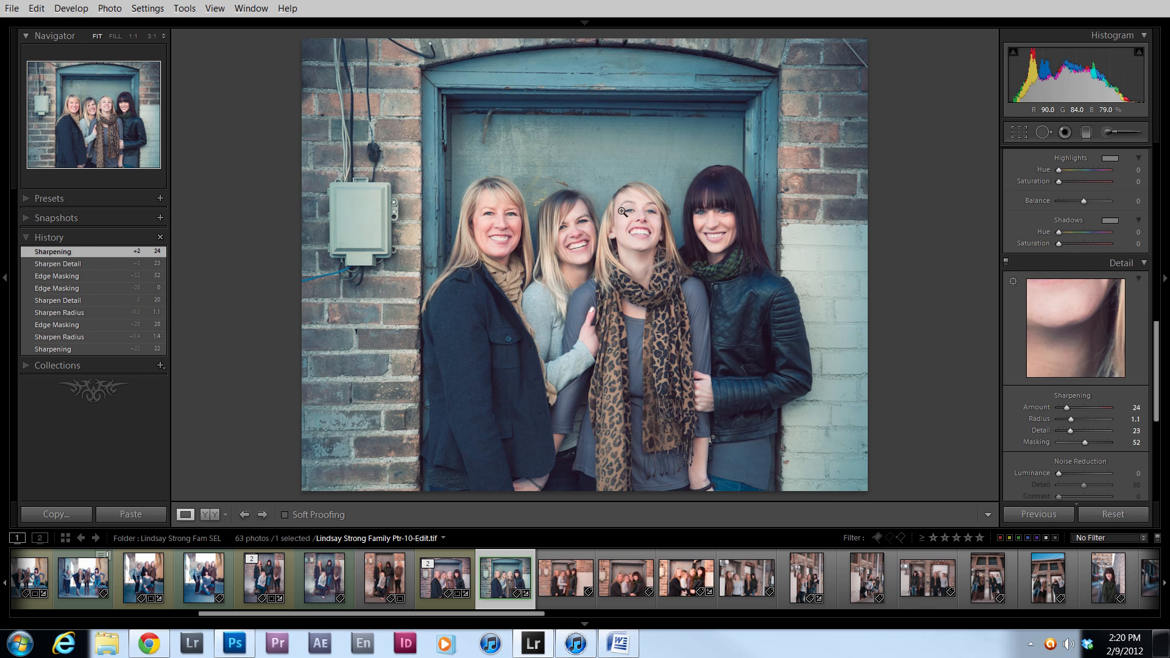
Compare the dark-haired woman's face at 3:1 with the Detail adjustments turned off and on
click(633, 273)
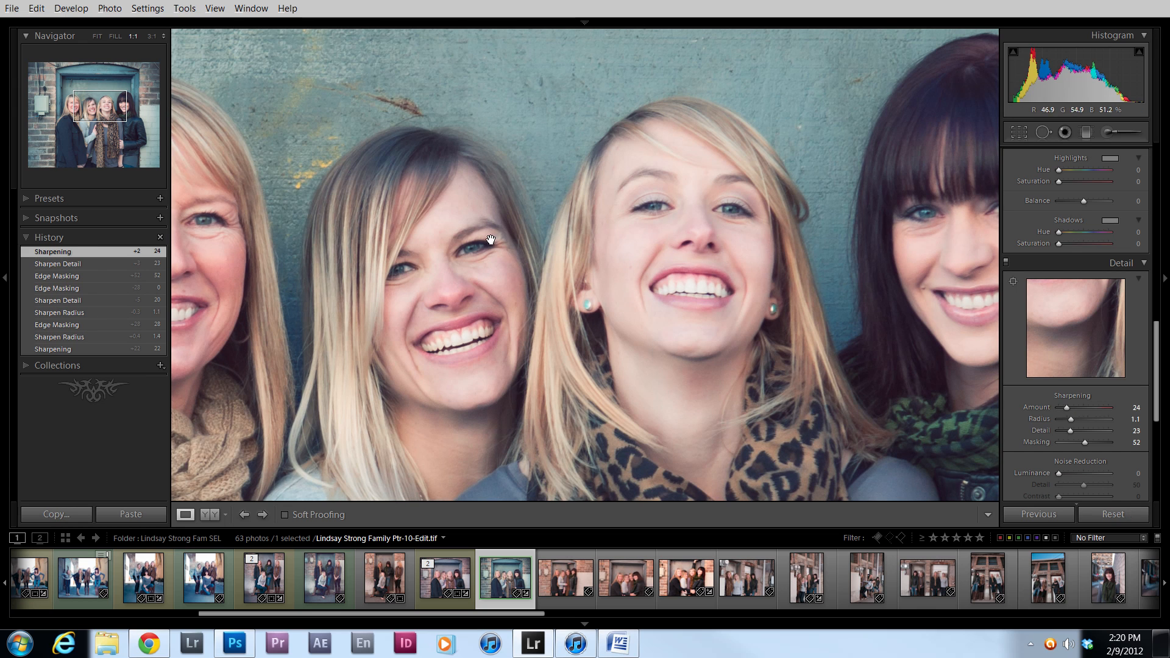
click(152, 36)
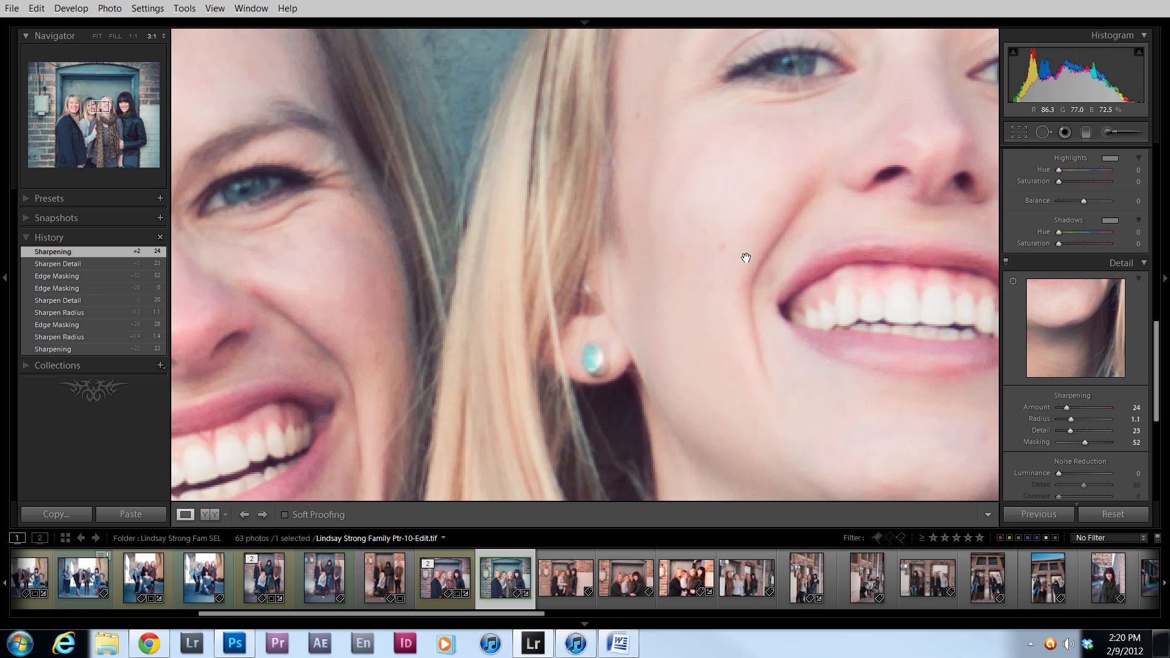
drag(745, 256, 448, 347)
drag(956, 157, 613, 222)
drag(943, 226, 543, 230)
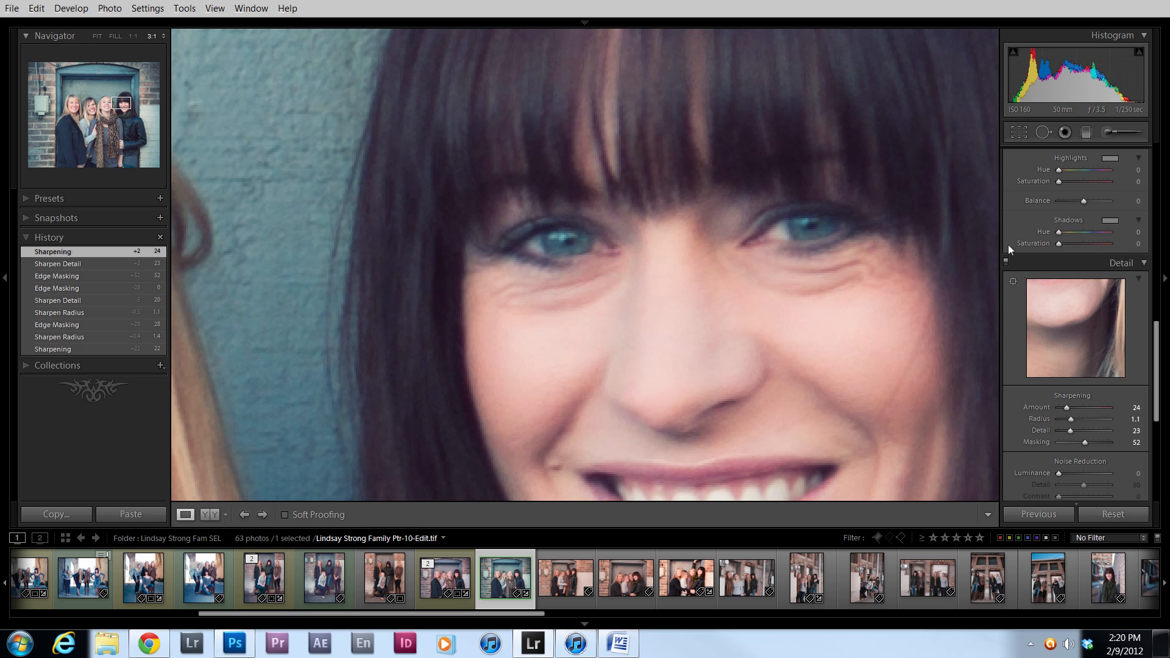
click(1007, 262)
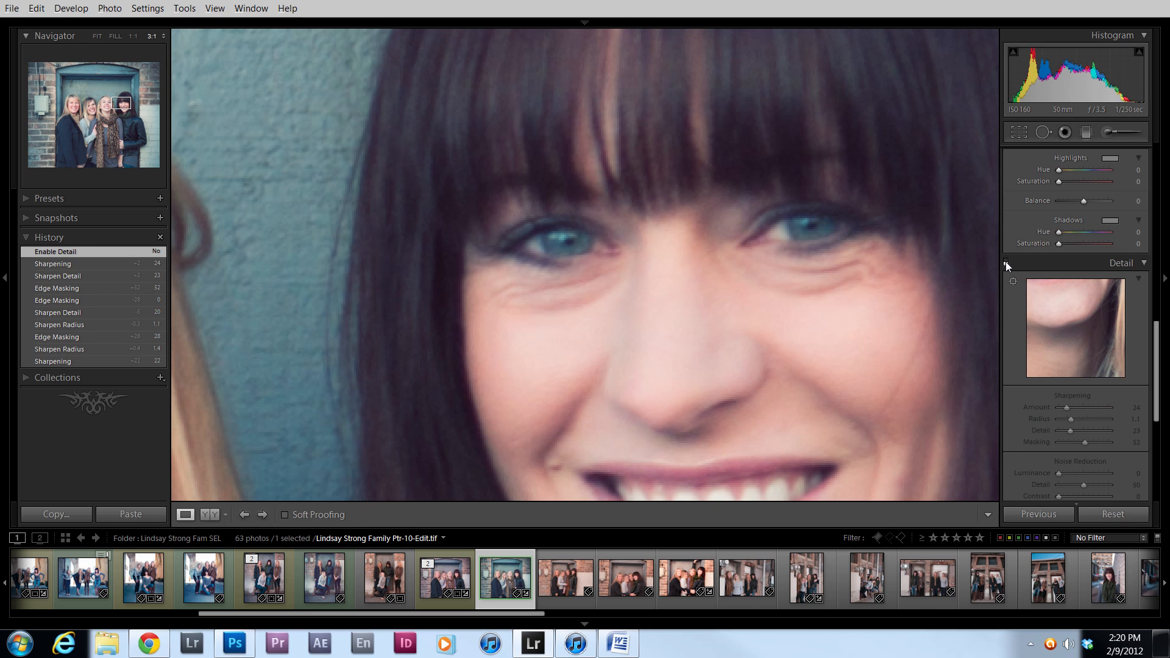
click(1006, 262)
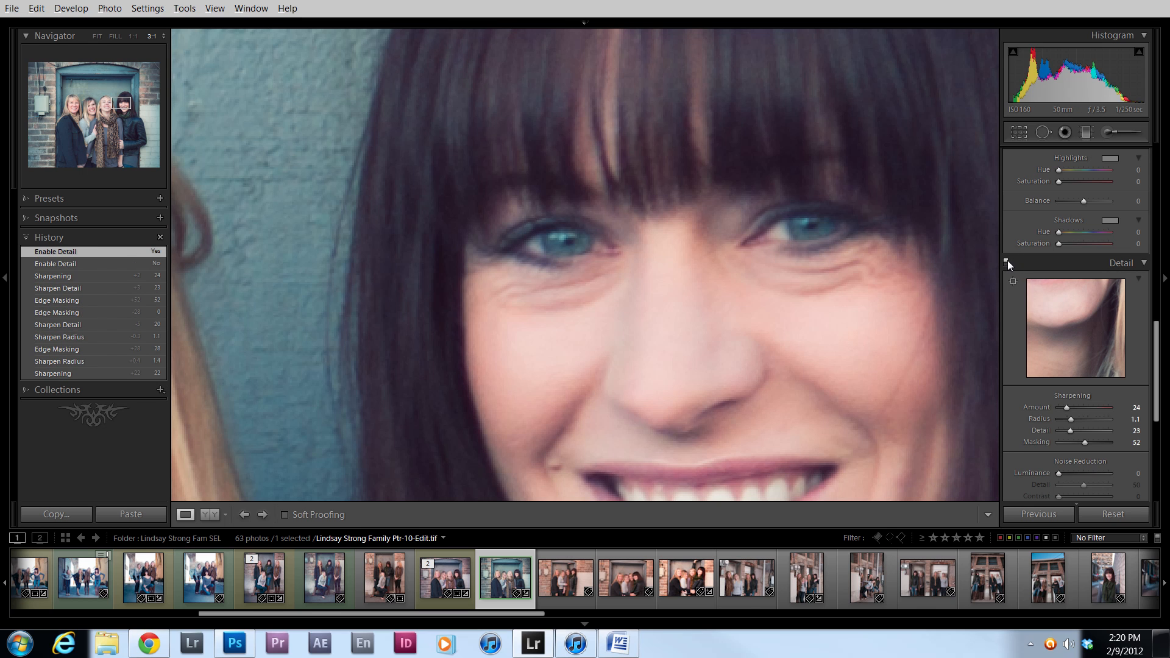
Return to the full photo and raise the sharpening Detail to 29 using the grayscale preview
click(640, 330)
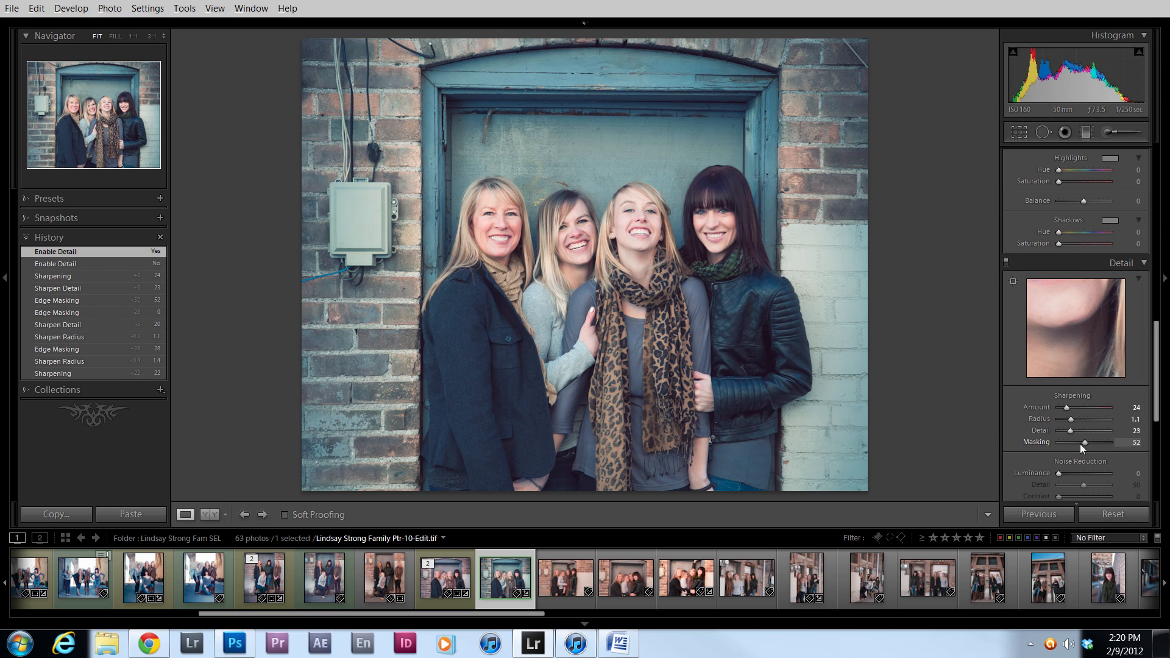
drag(1071, 430, 1073, 430)
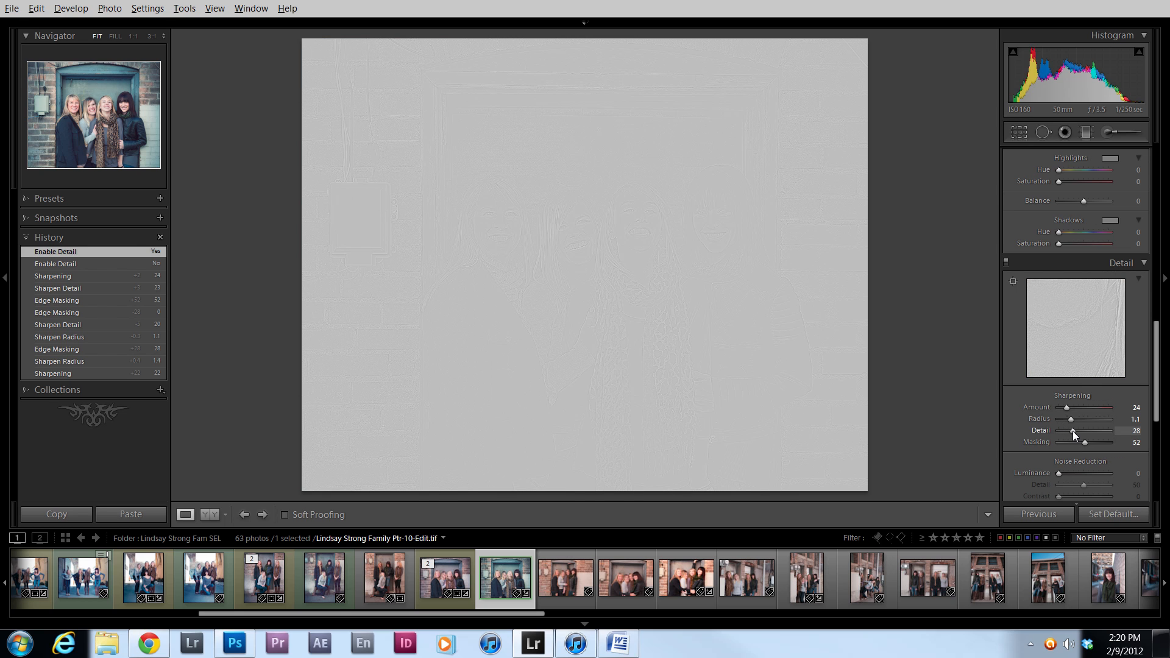
drag(1073, 430, 1073, 430)
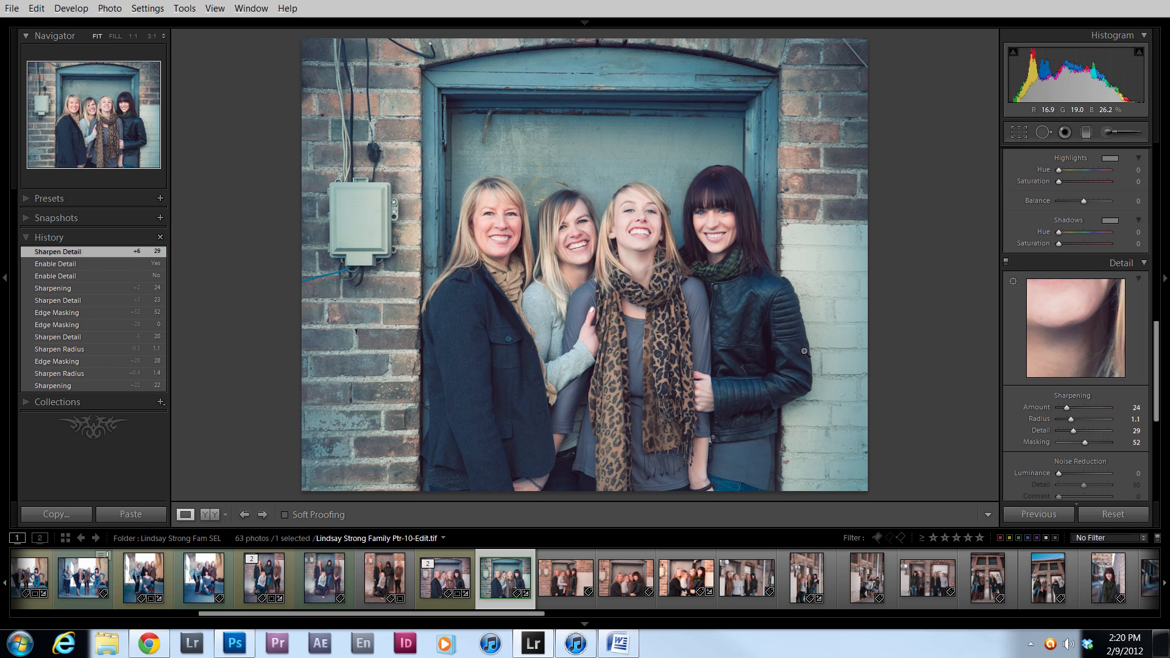
Inspect the sharpened doorway photo zoomed in at 3:1 and at 1:1
scroll(1076, 365, down, 5)
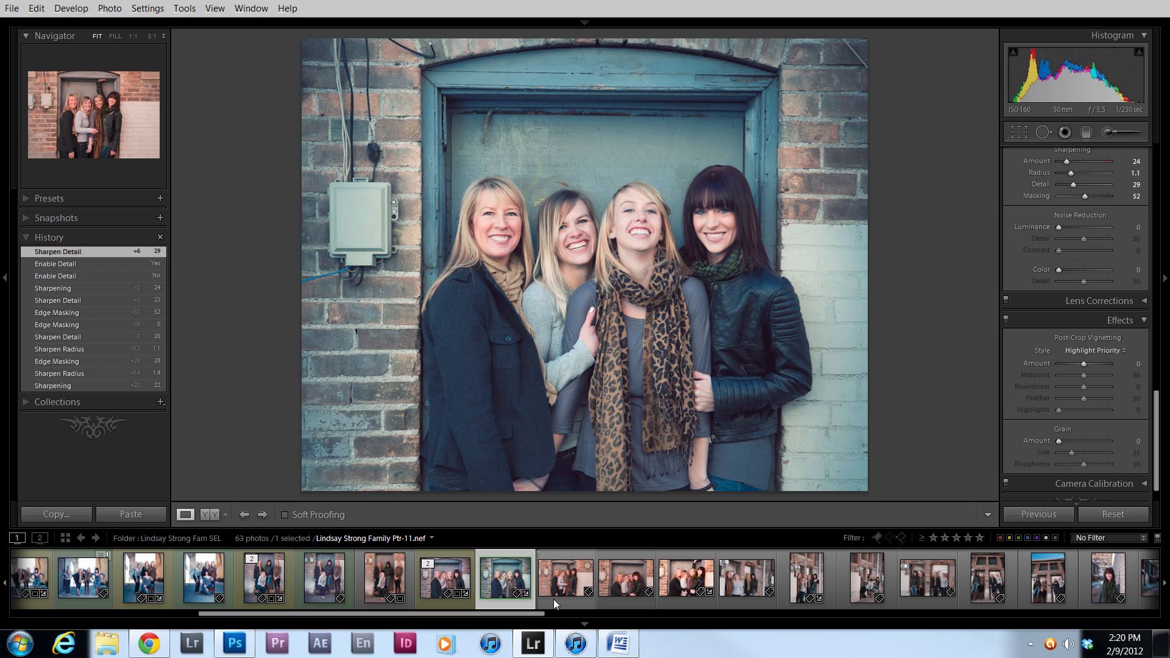
key(z)
key(z)
key(z)
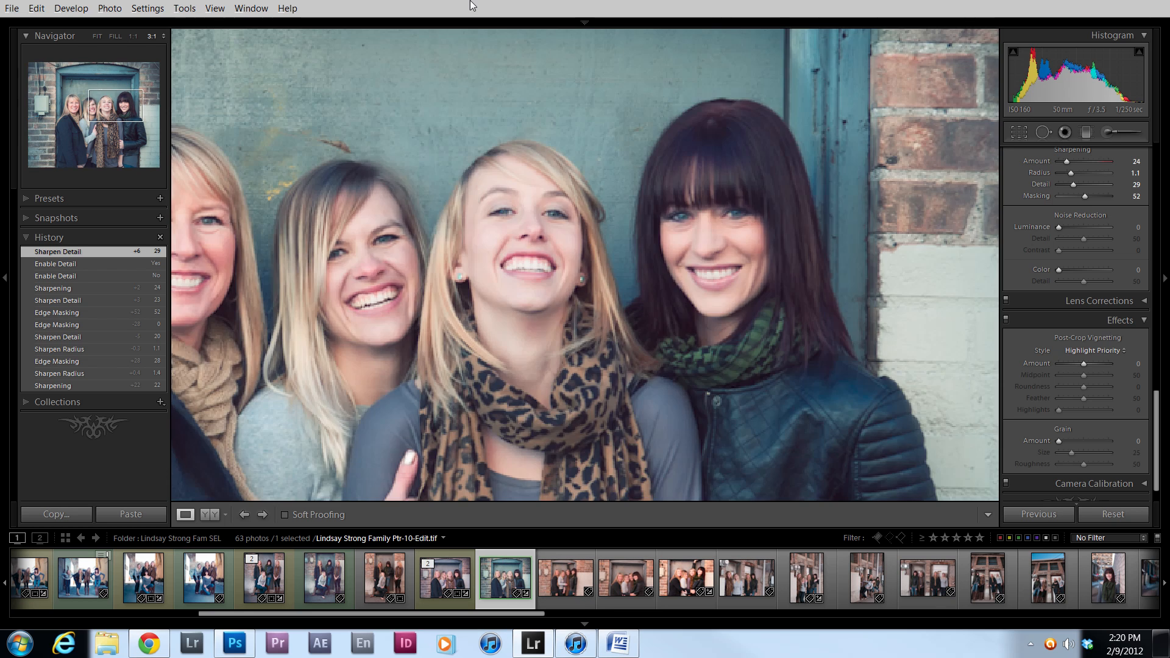
click(133, 36)
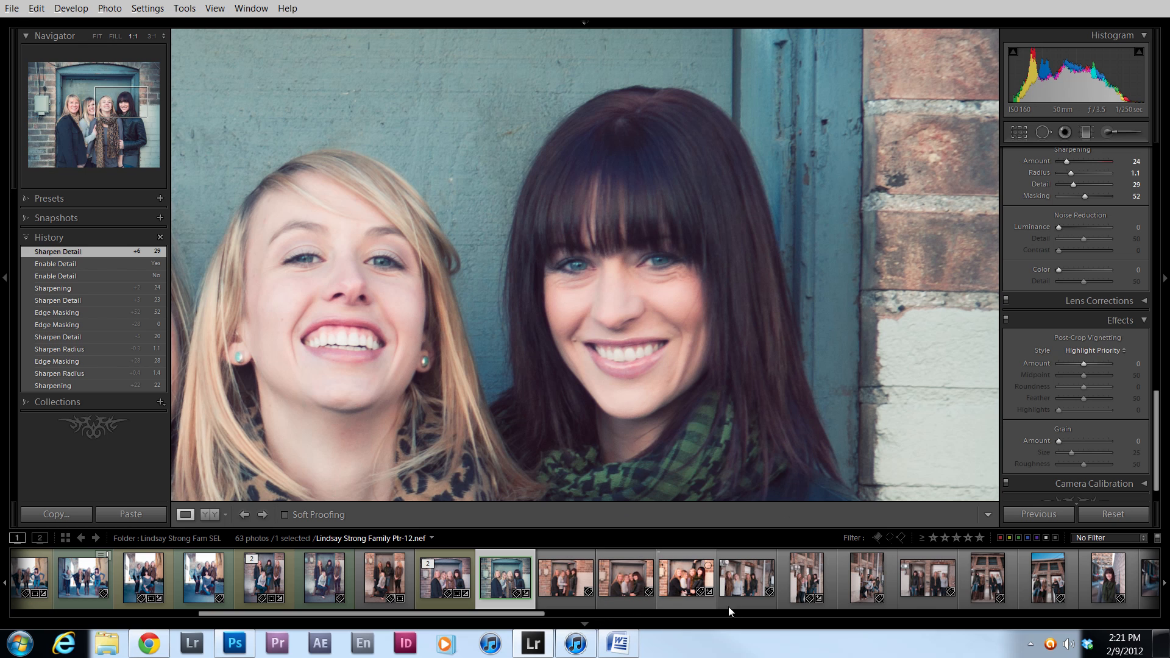
Filter the filmstrip to the green-labelled edited photos and select all nine with the doorway photo as the source
click(1019, 537)
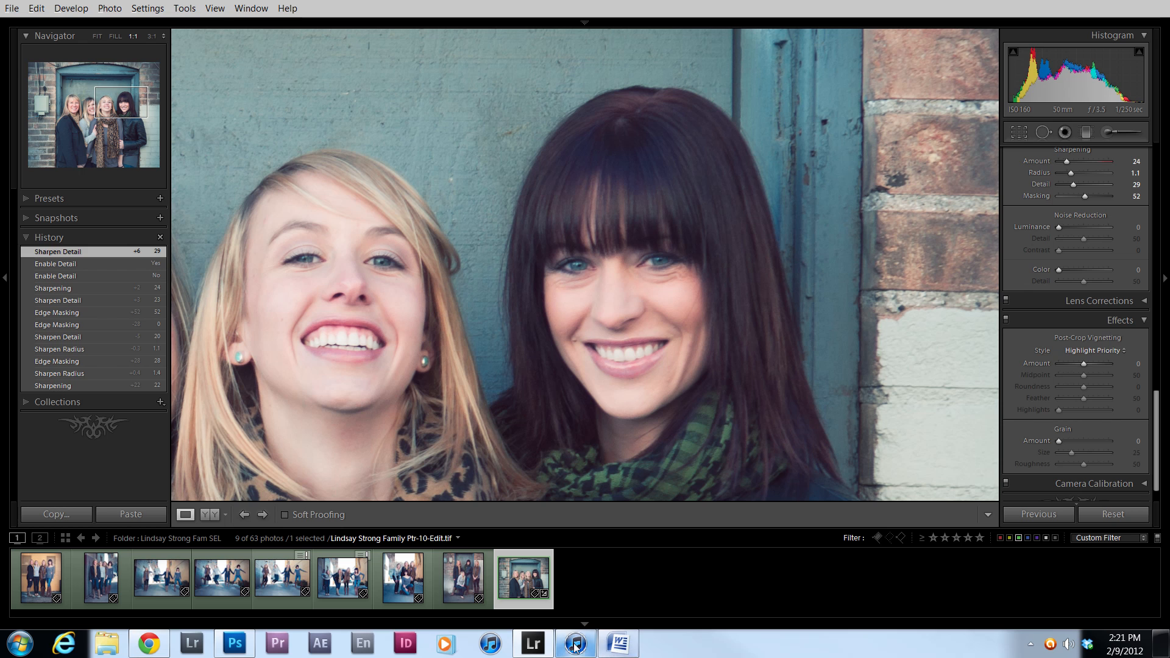
ctrl+click(463, 579)
ctrl+click(403, 579)
ctrl+click(335, 591)
ctrl+click(282, 583)
ctrl+click(234, 576)
ctrl+click(154, 580)
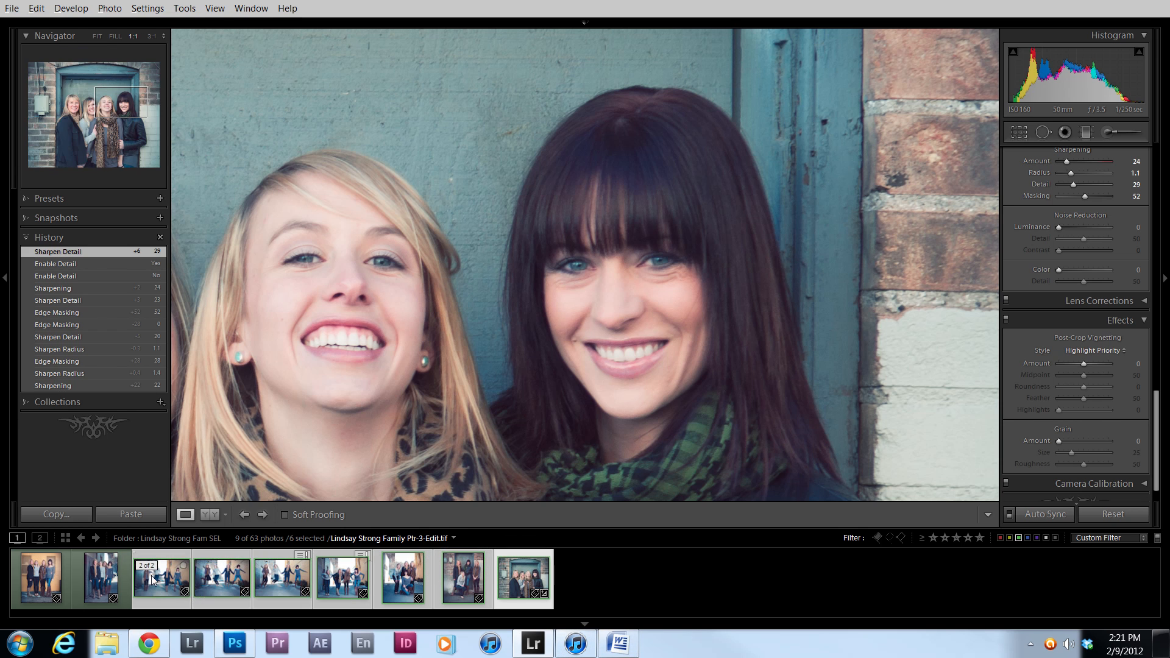
ctrl+click(101, 579)
ctrl+click(41, 579)
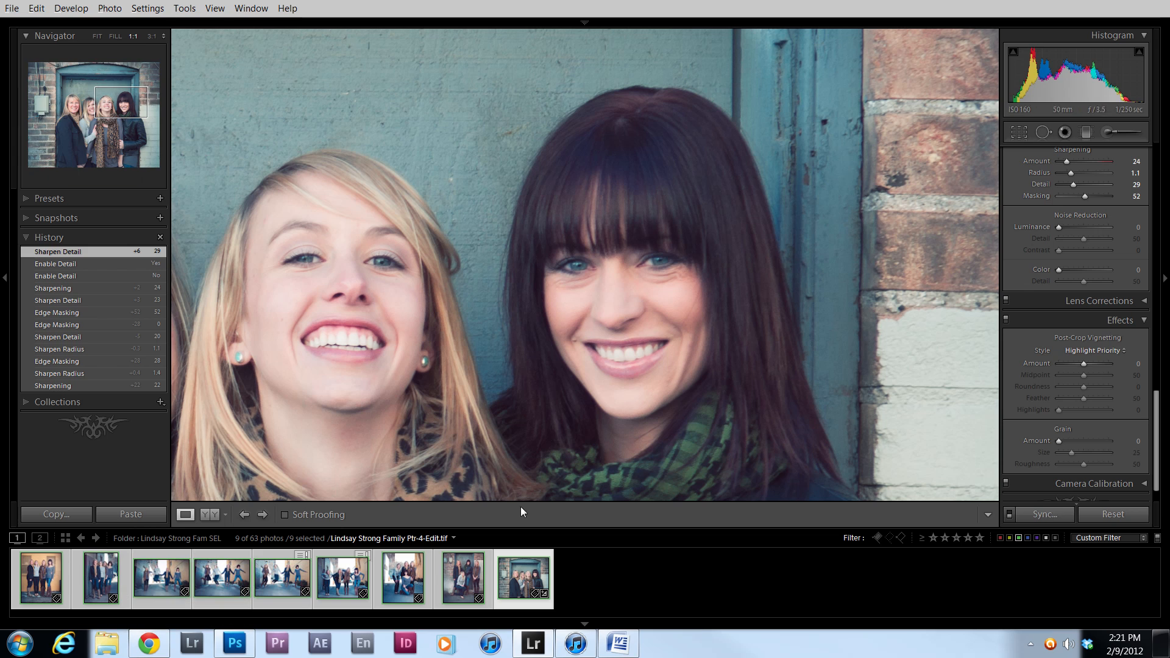
Synchronize only the Sharpening settings from the doorway photo to the other selected photos
click(1046, 514)
click(491, 378)
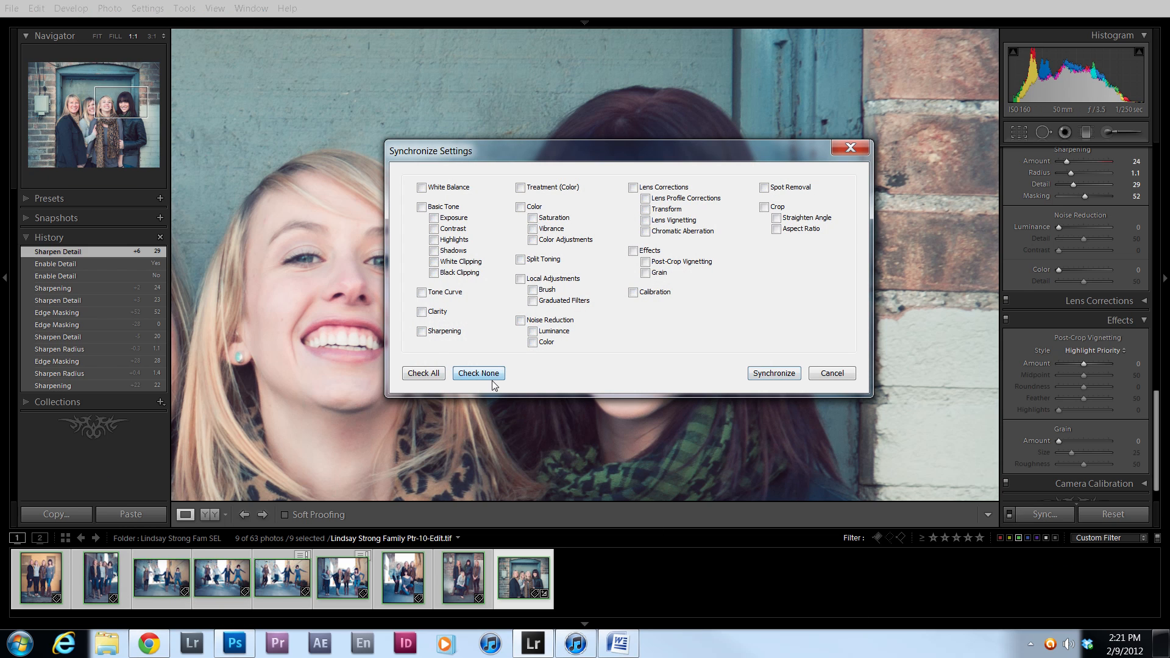
click(421, 331)
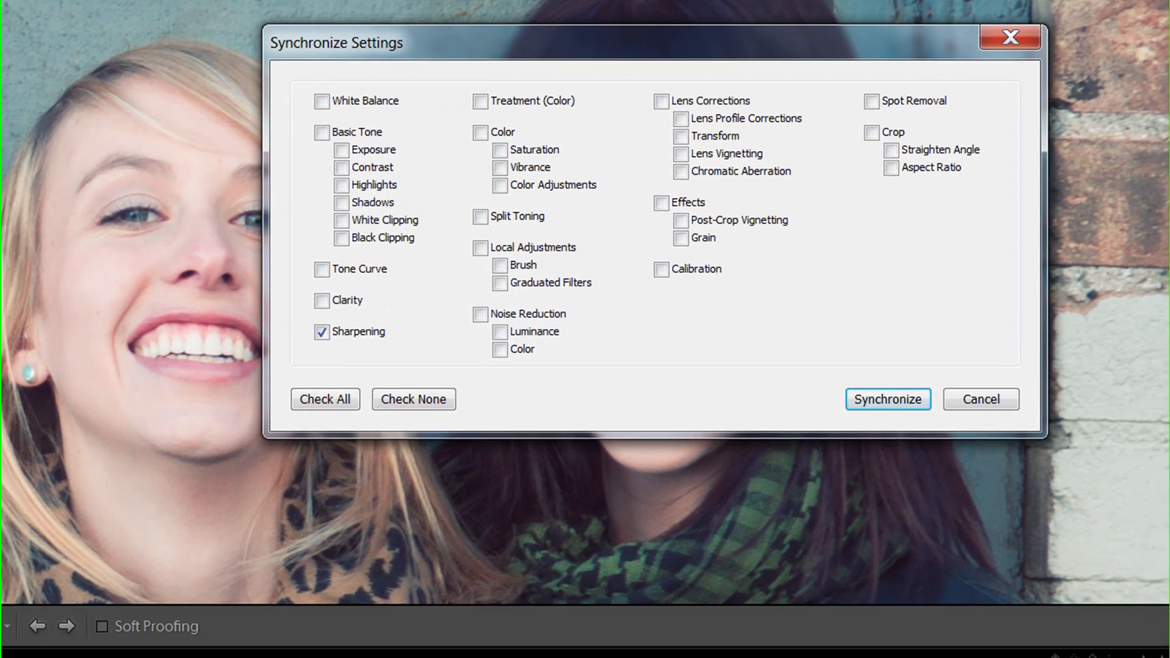
click(866, 405)
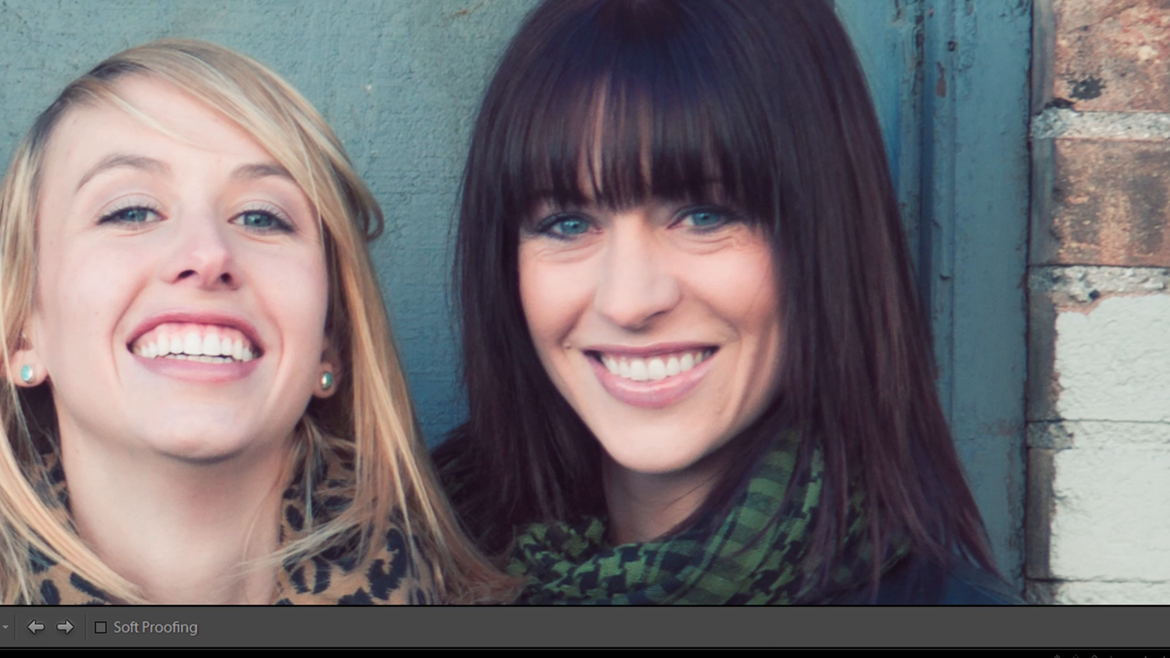
Check the synchronized sharpening at 1:1 on the brick-wall and jumping group photos, and view the first photo in full
click(463, 578)
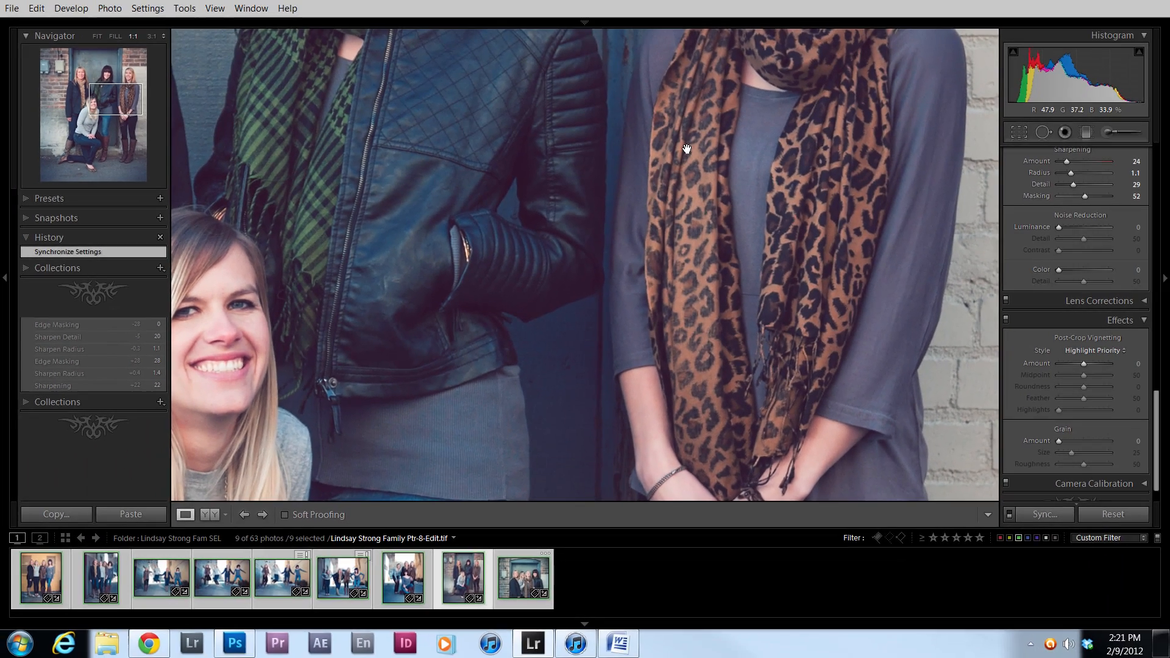
drag(687, 149, 589, 317)
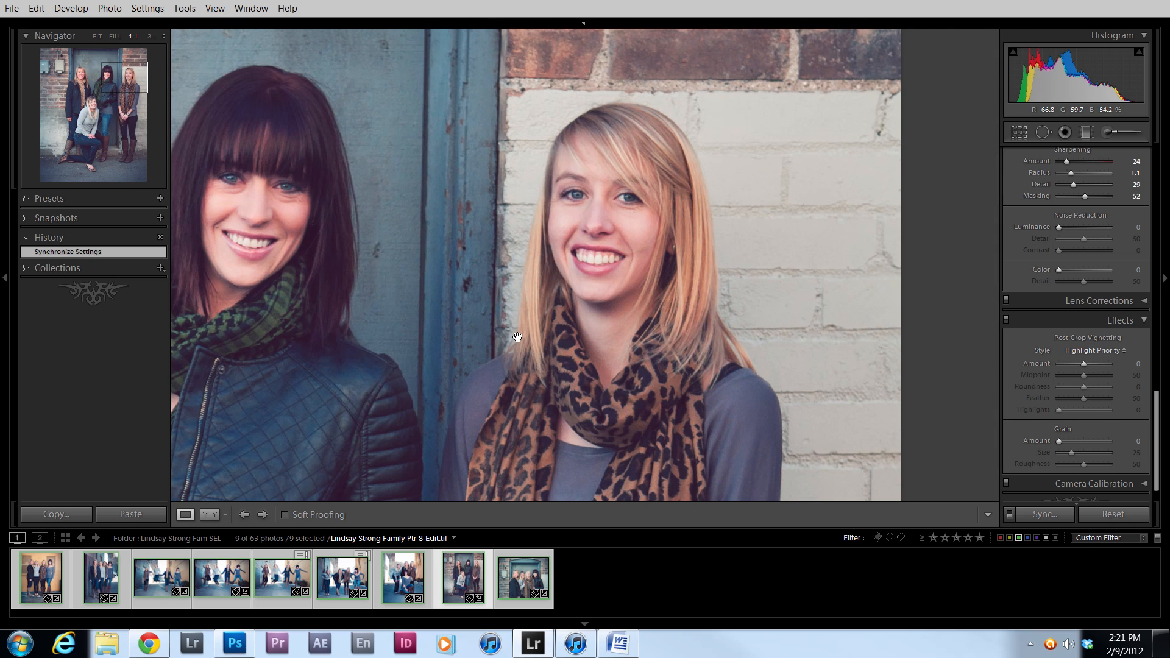
drag(307, 279, 499, 154)
drag(295, 402, 554, 260)
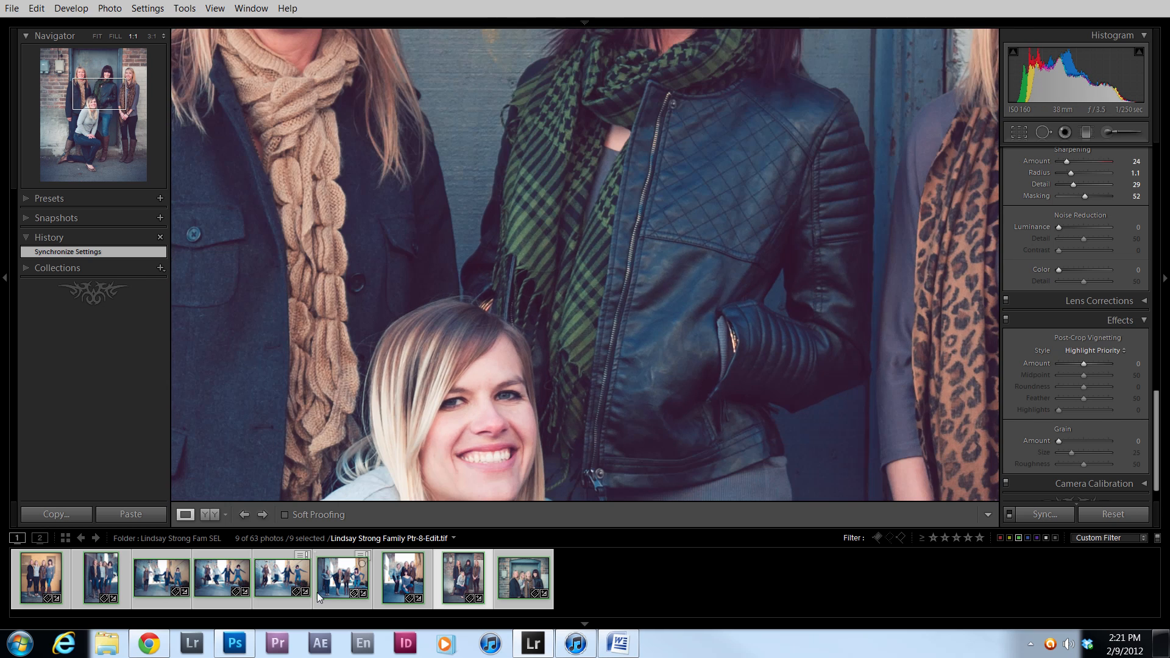
click(214, 584)
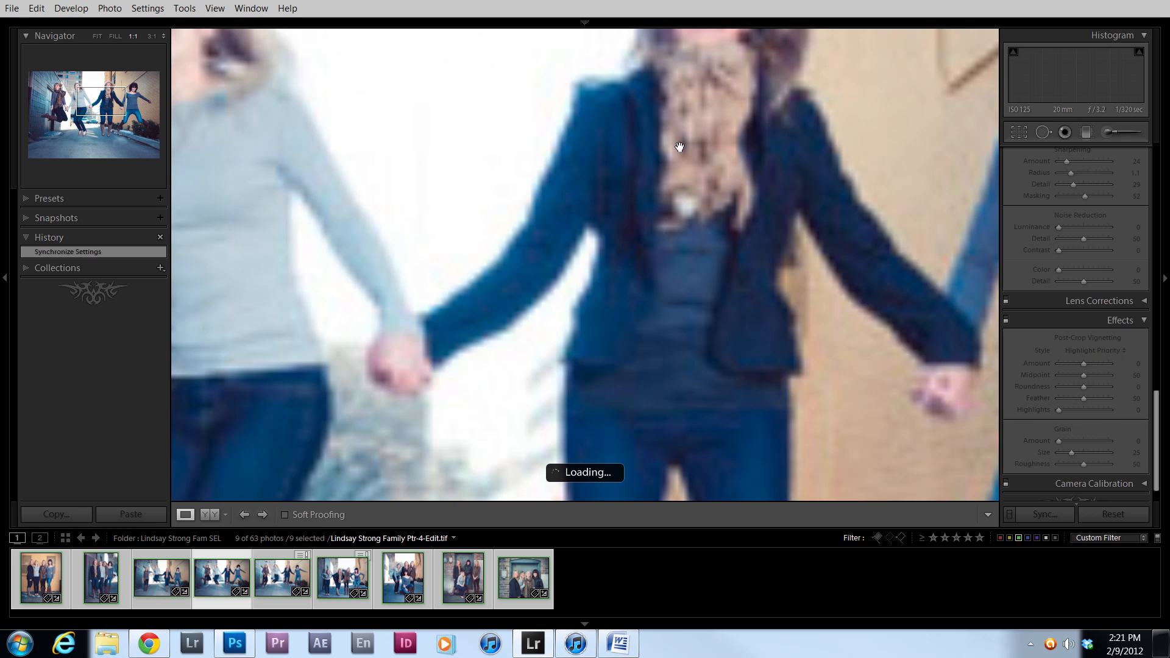
click(109, 90)
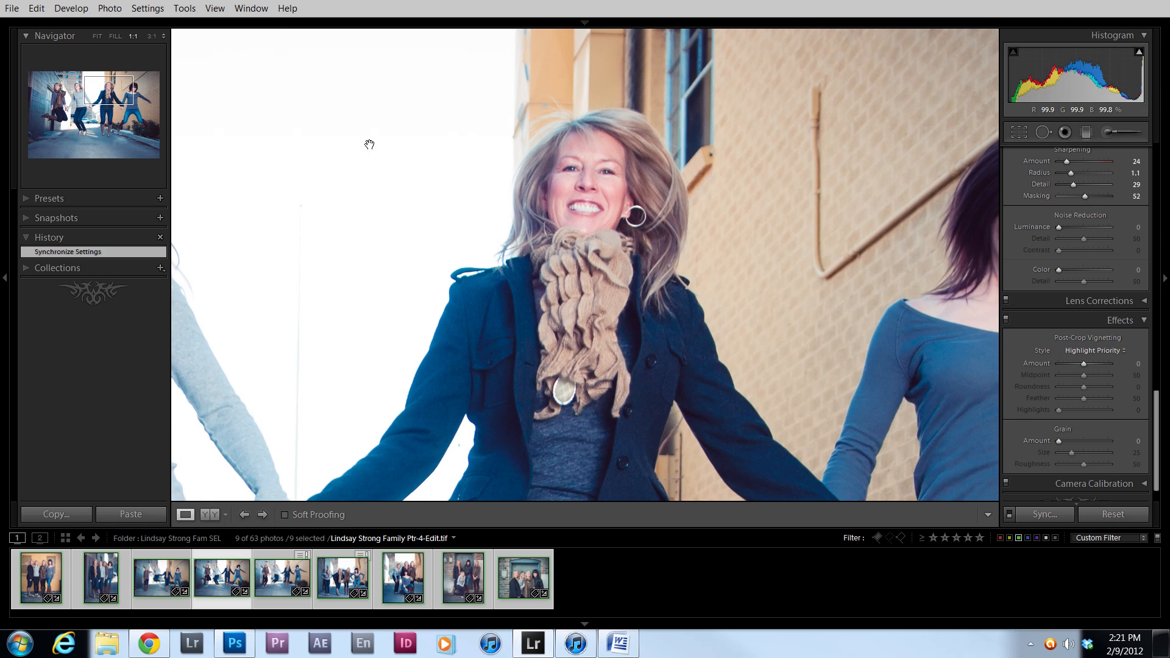
click(125, 93)
drag(576, 234, 495, 224)
click(489, 227)
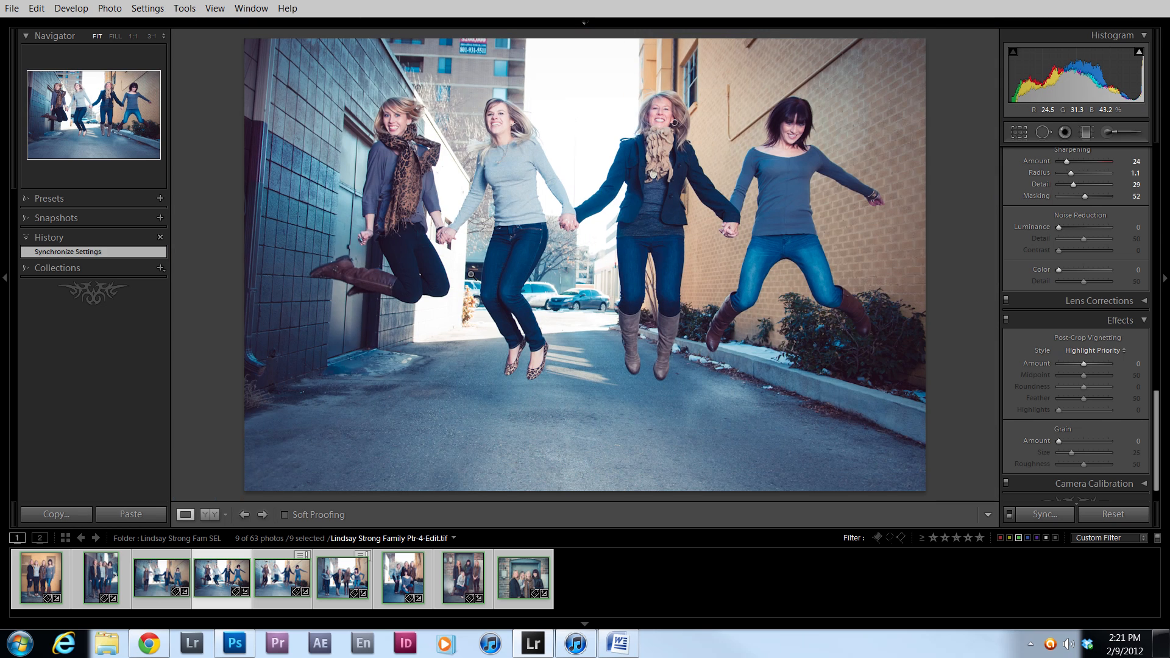
click(41, 584)
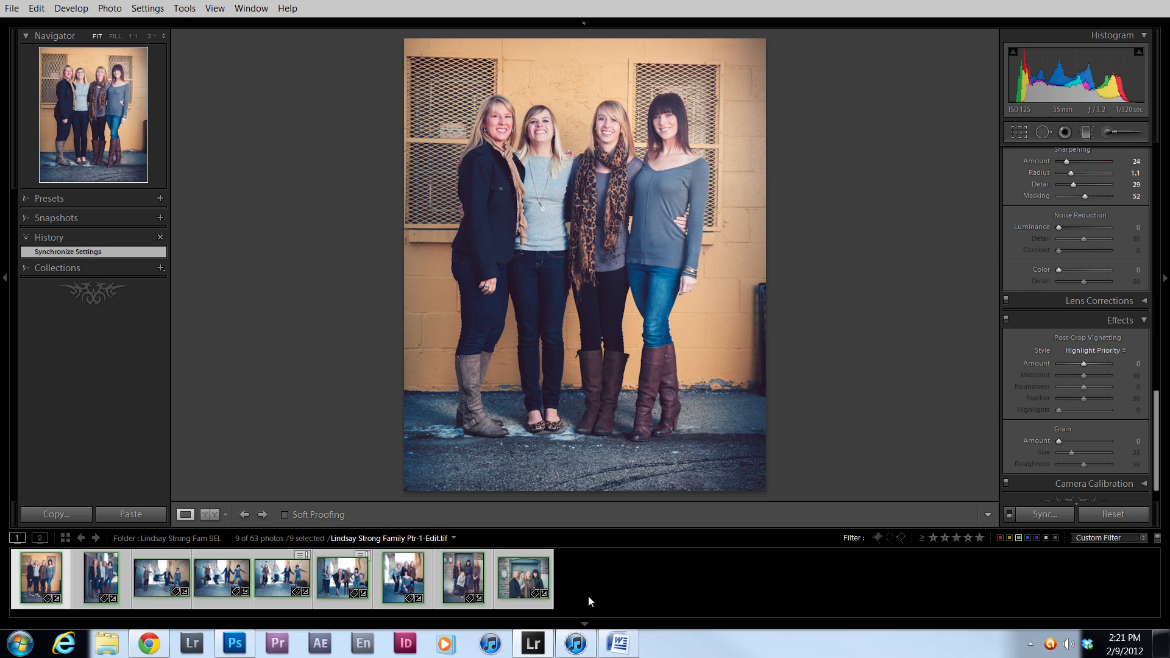
Open the export settings for the nine selected photos from the Library grid
key(g)
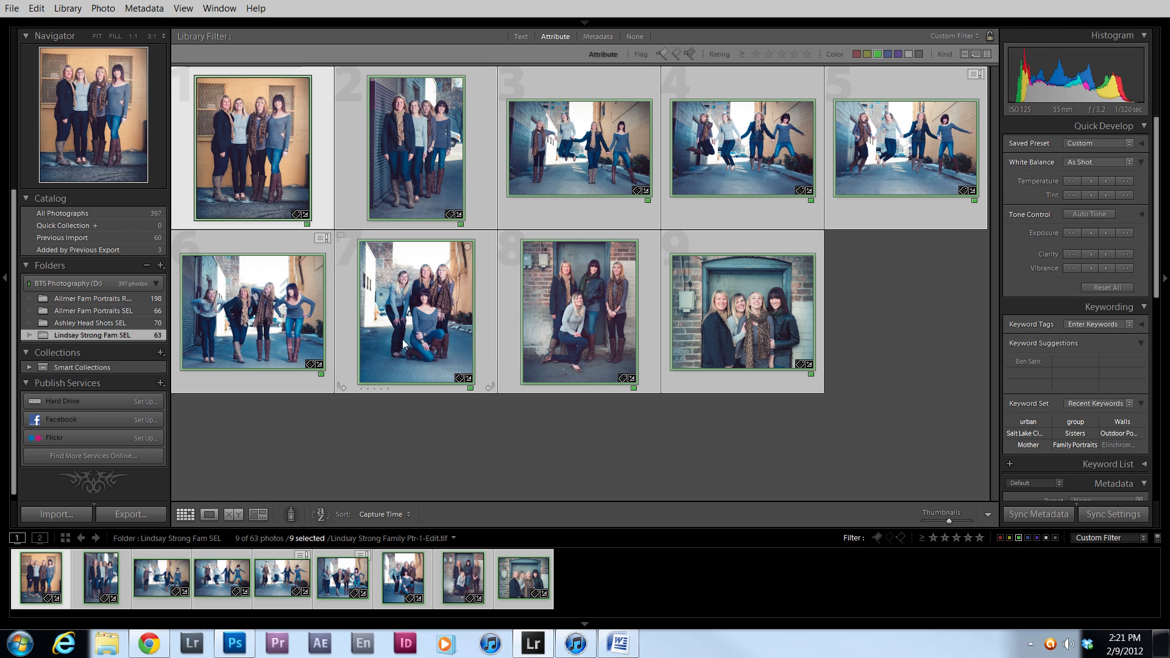
click(589, 24)
key(ctrl+shift+e)
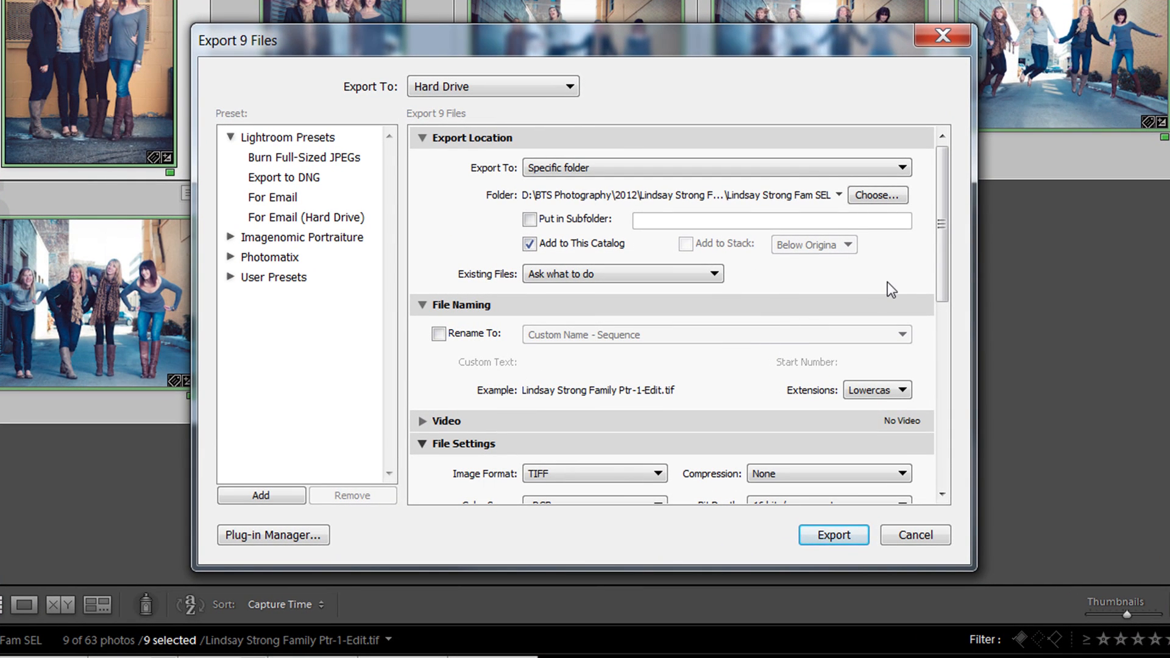
Set the export destination to the family's JPG folder and turn off adding the exported files to the catalog
click(865, 195)
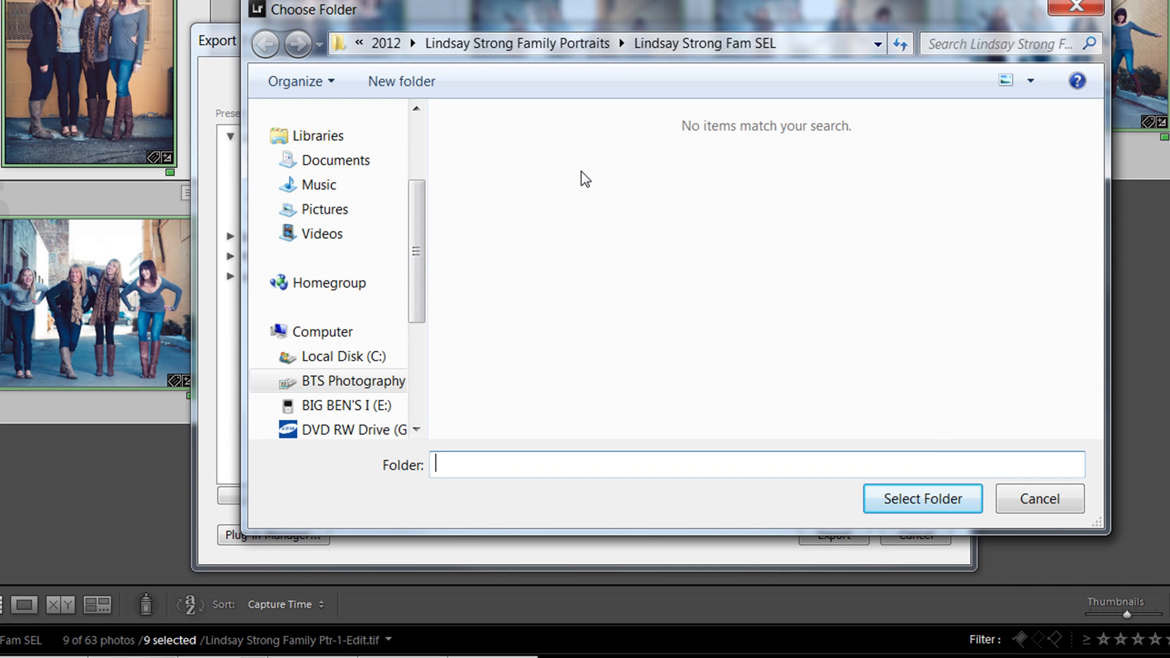
click(463, 44)
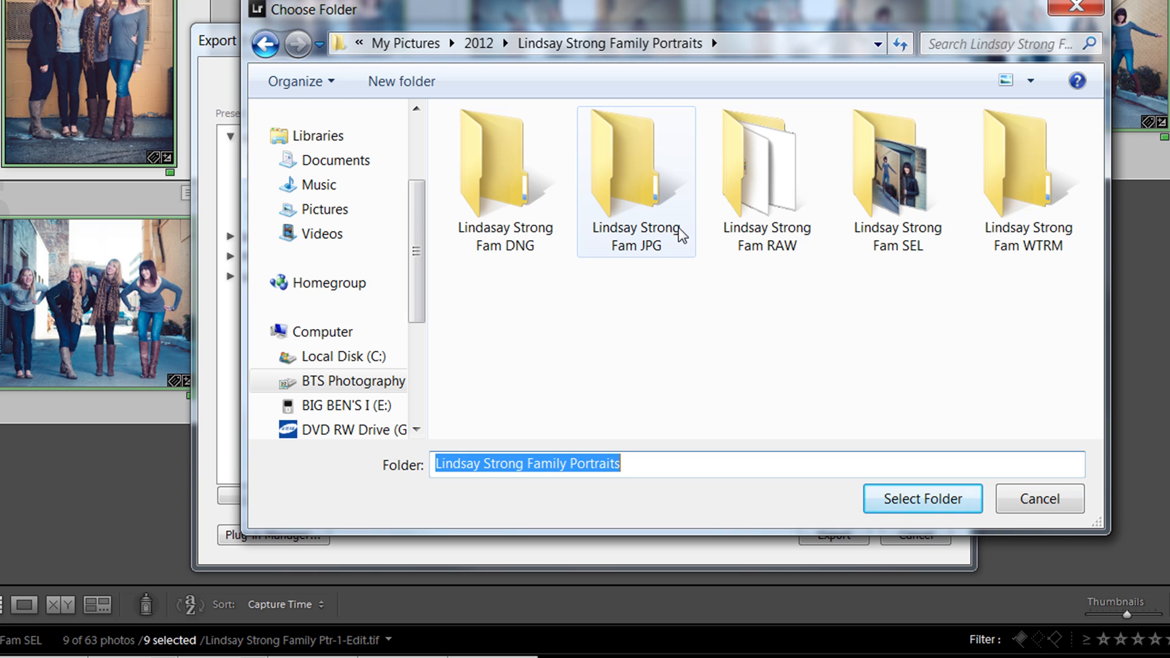
click(791, 244)
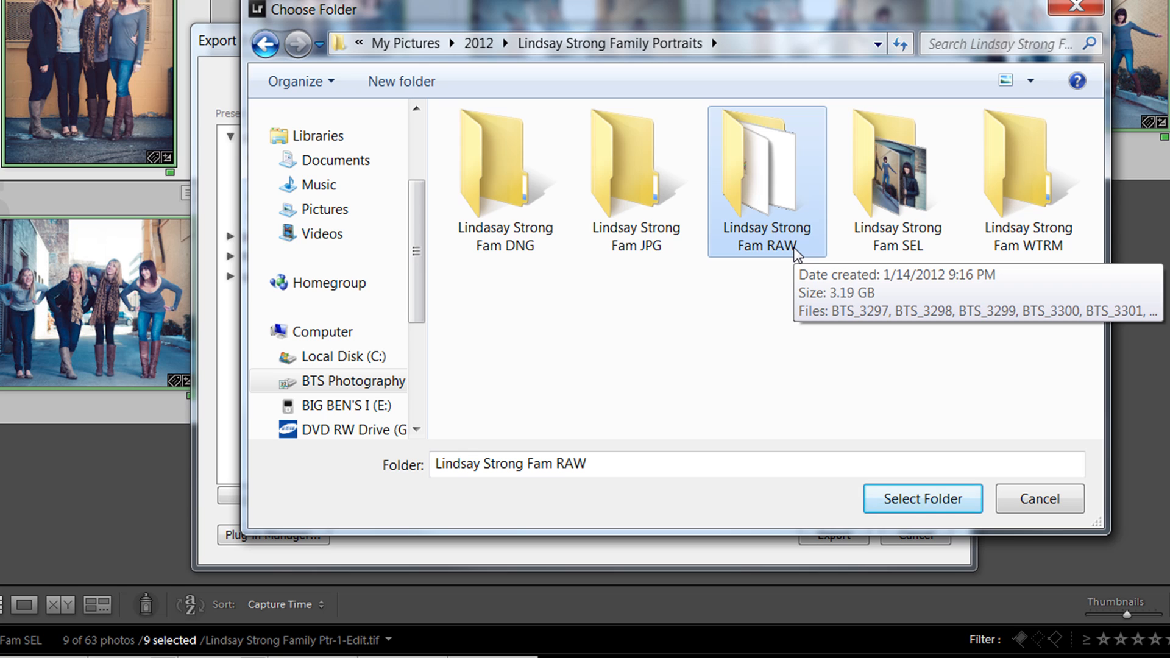
click(885, 214)
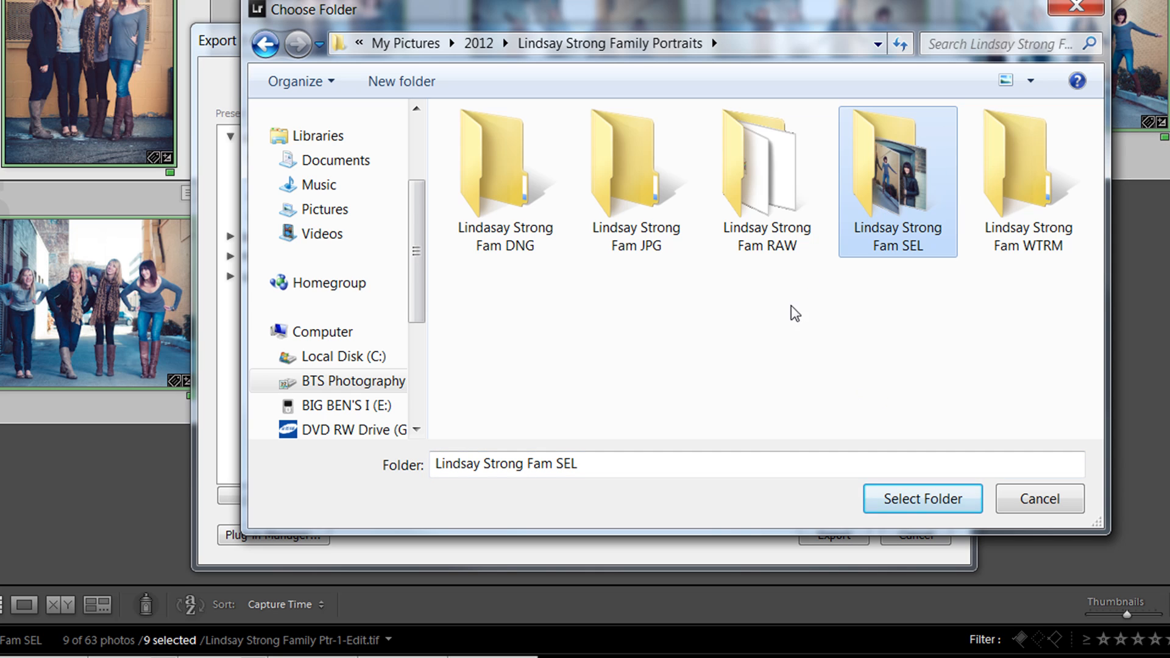
click(624, 213)
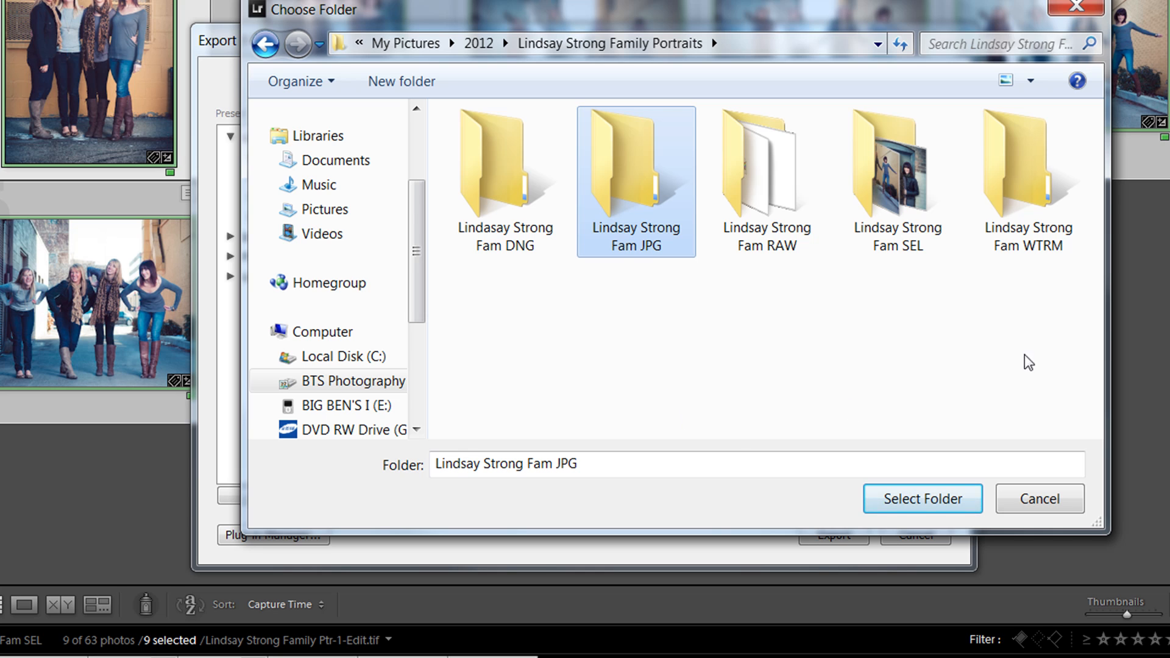
click(1030, 234)
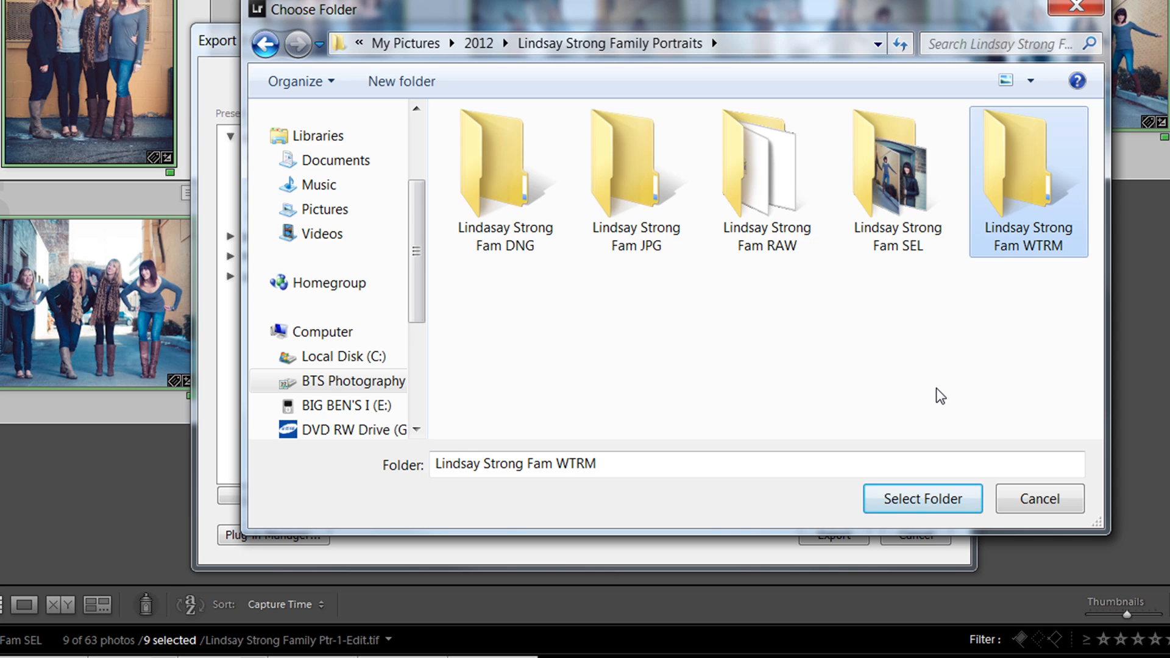
click(503, 194)
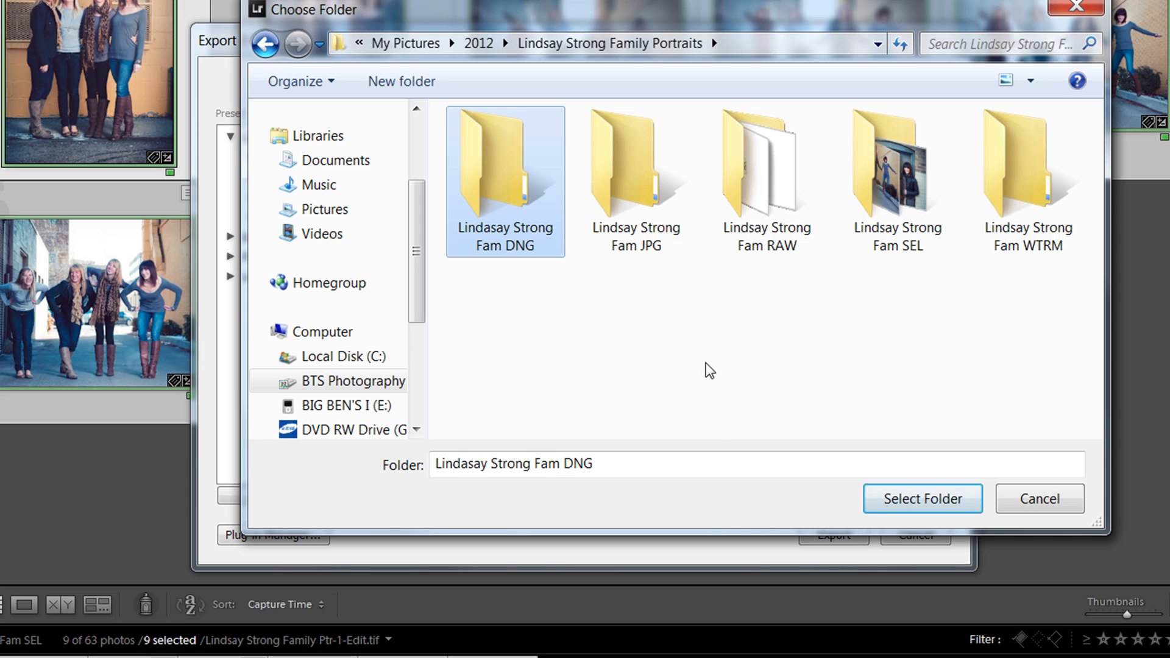
double_click(631, 233)
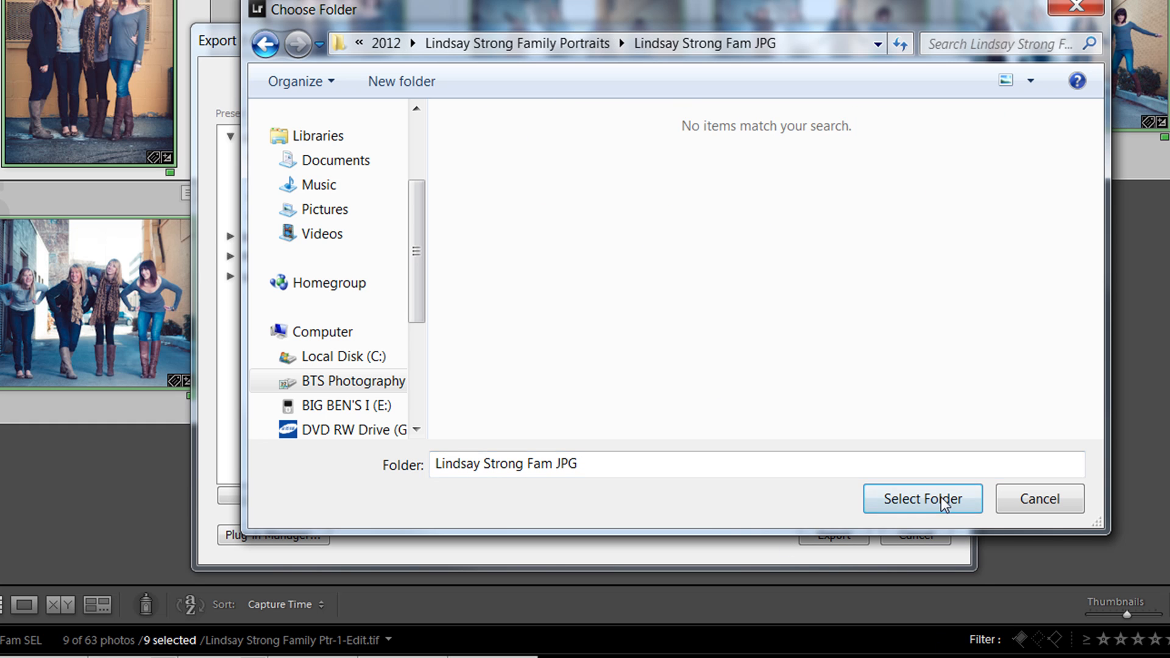
click(923, 498)
click(529, 243)
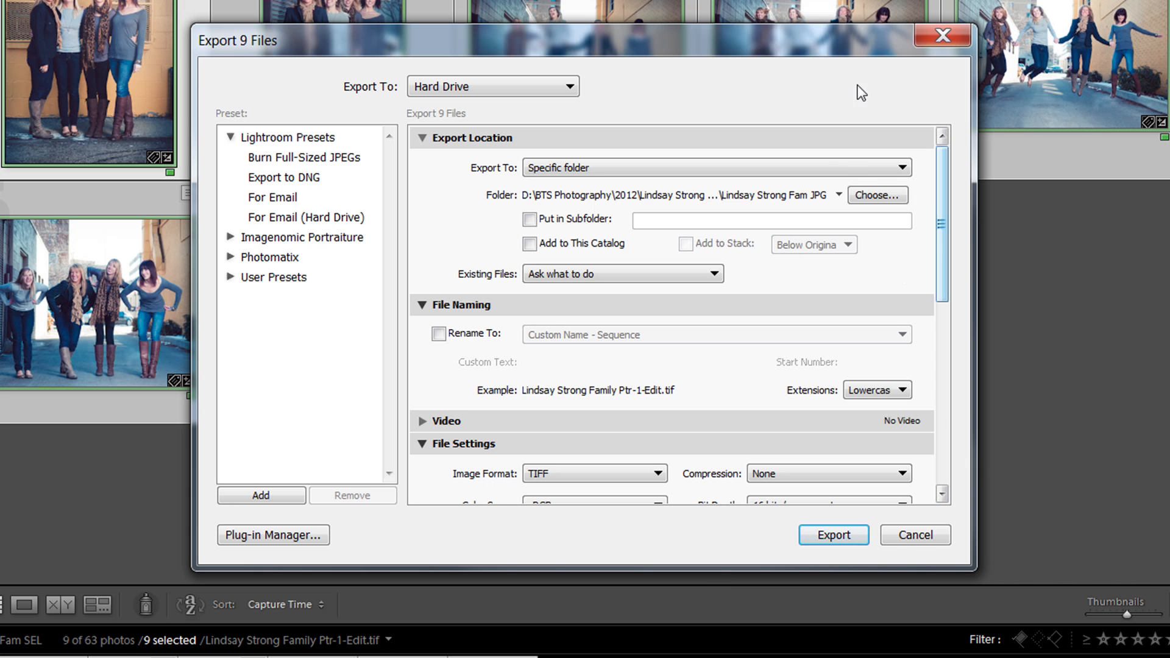
Set the export image format to JPEG
drag(942, 215, 941, 250)
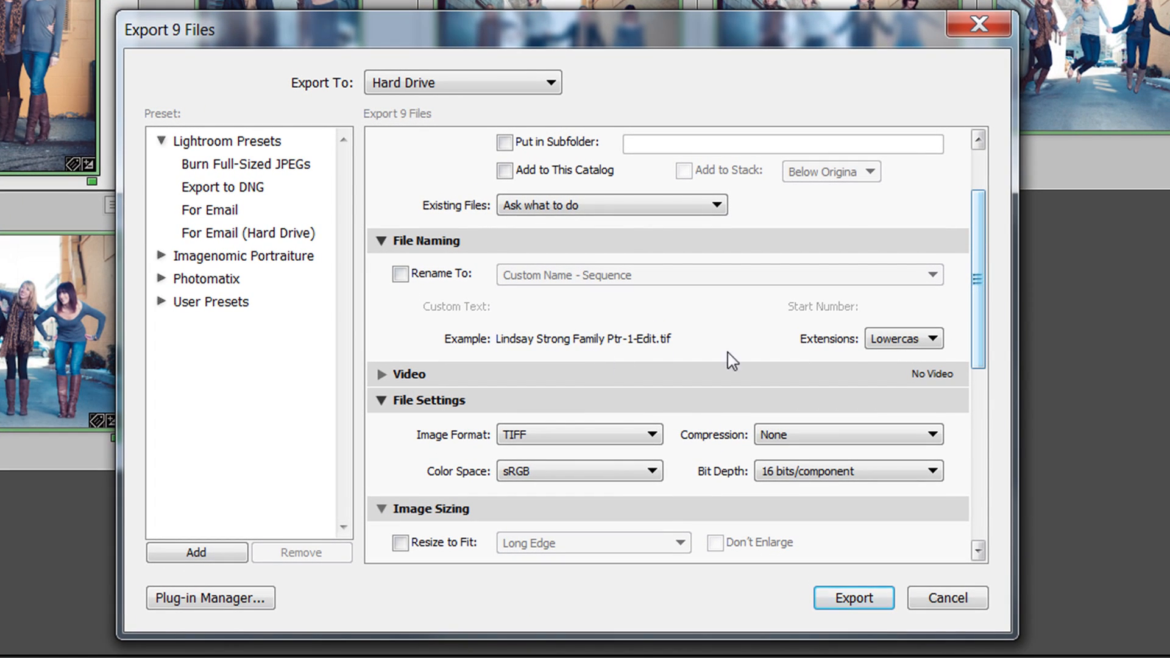
drag(978, 315, 979, 357)
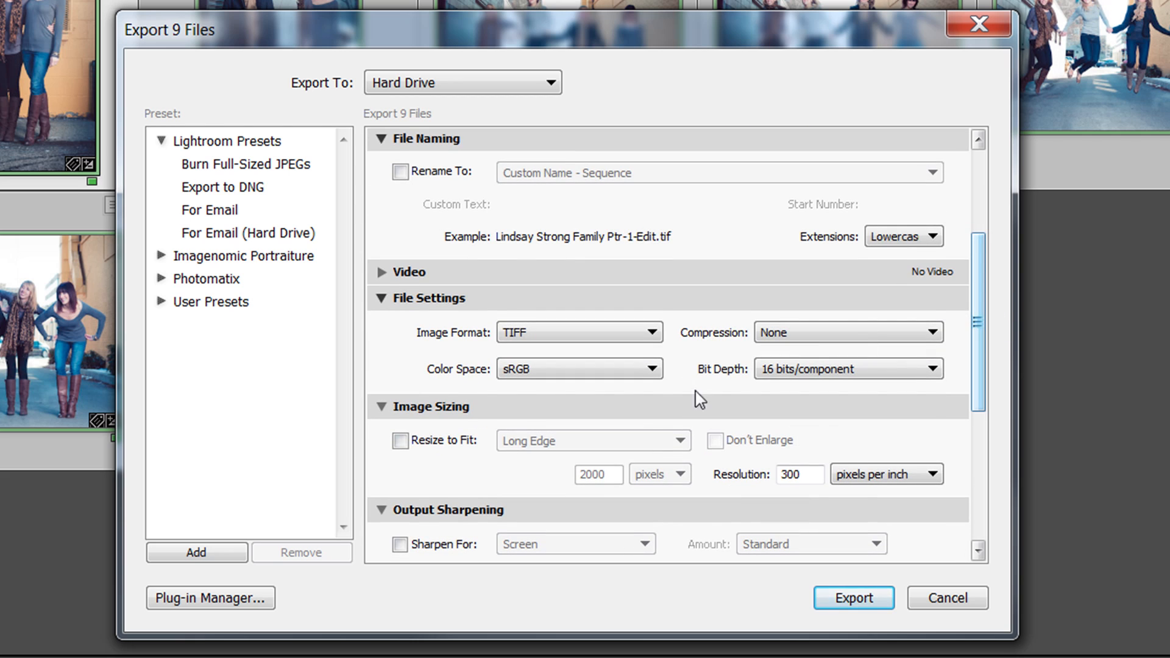
click(652, 334)
click(630, 358)
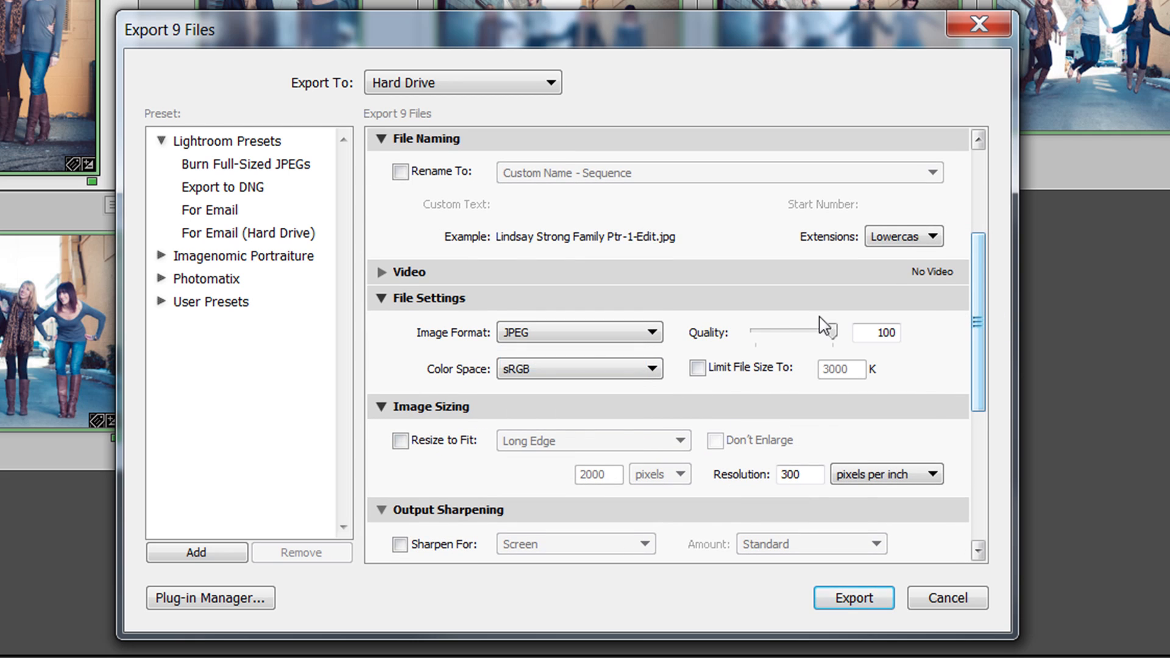
Set the after-export action to Do nothing and review the file, sizing, sharpening, metadata and watermark settings
drag(980, 338, 981, 405)
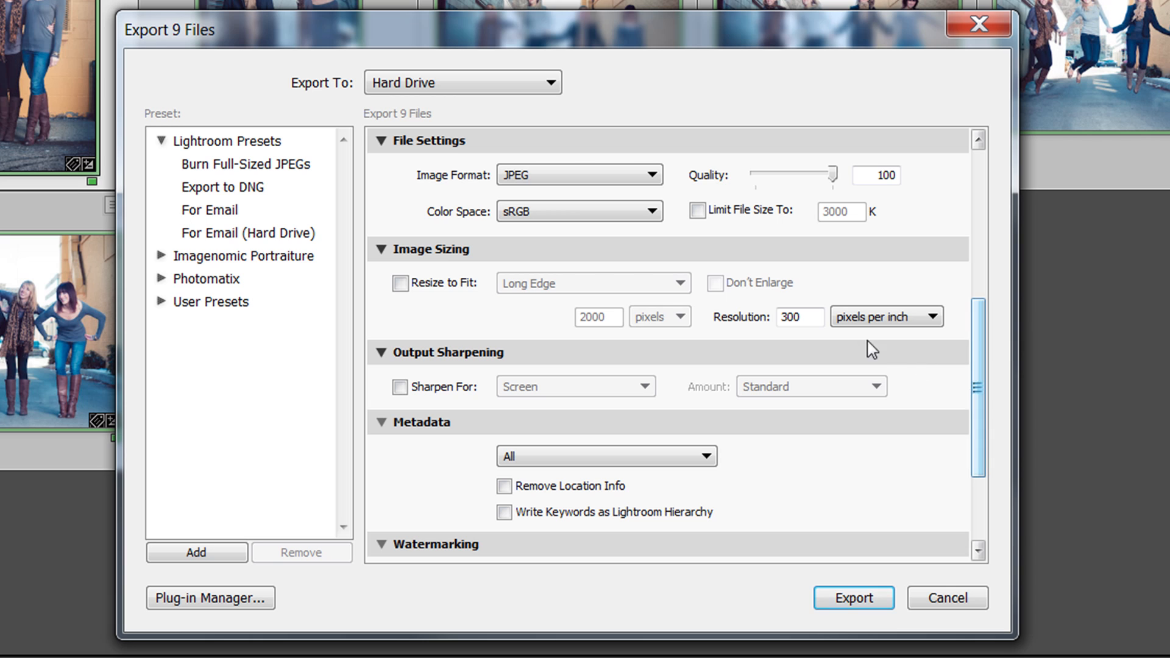
drag(975, 395, 976, 477)
click(855, 500)
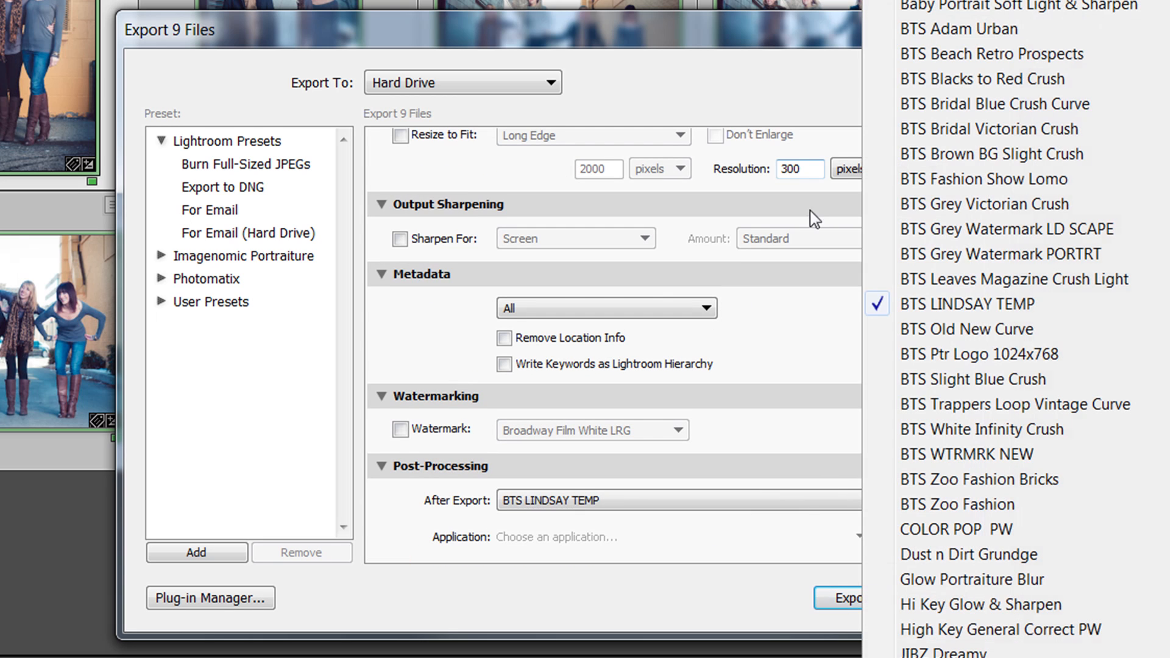
click(927, 1)
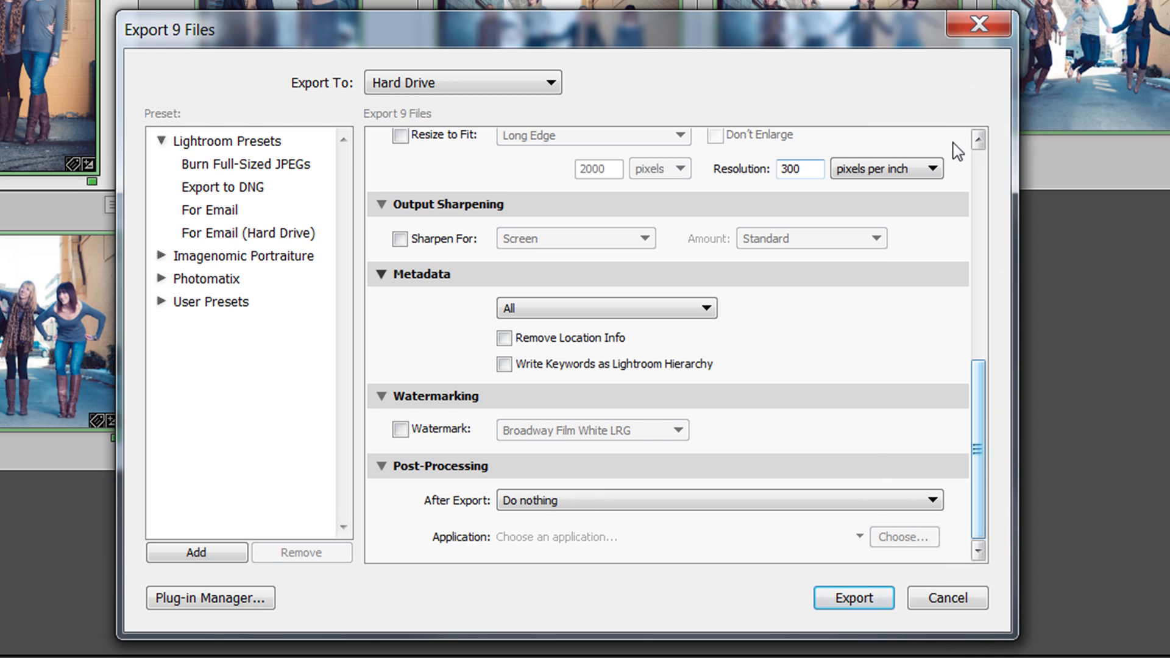
drag(975, 395, 983, 308)
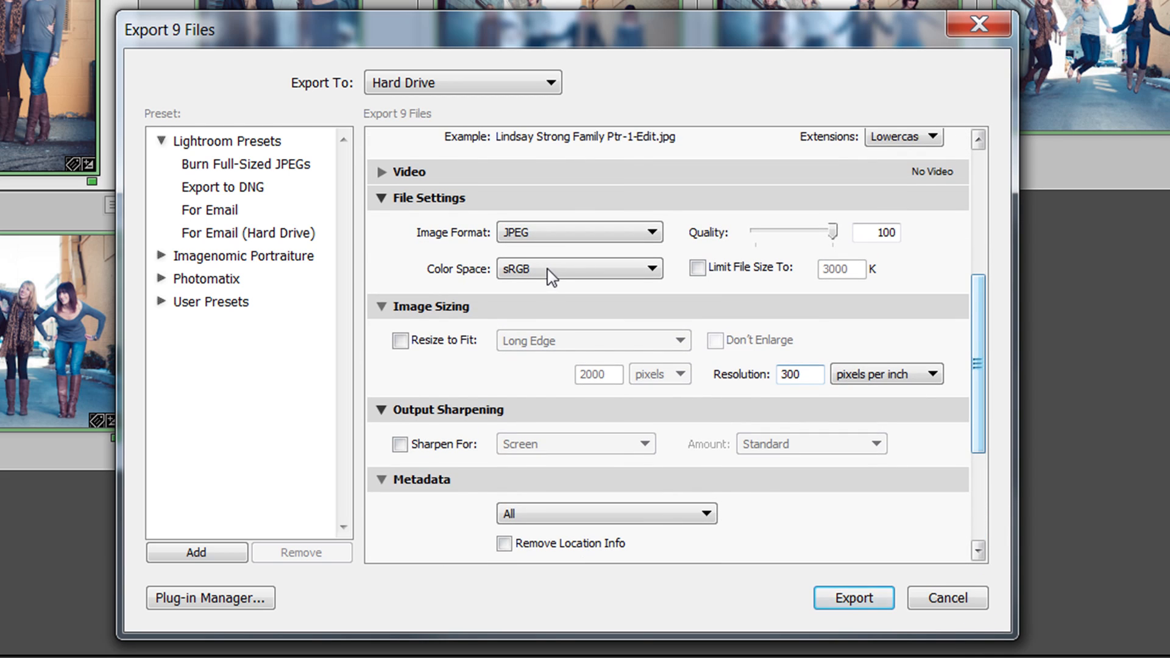
drag(988, 340, 933, 597)
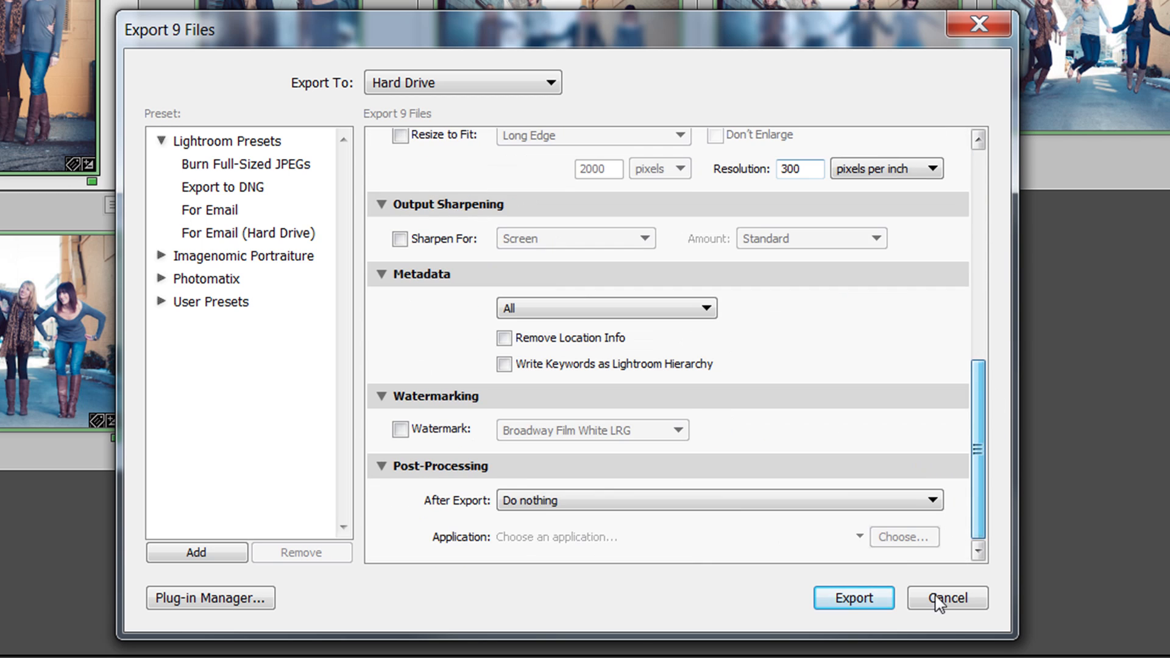
Run the JPEG export and set the destination of a second export to the family's WTRM folder
click(852, 596)
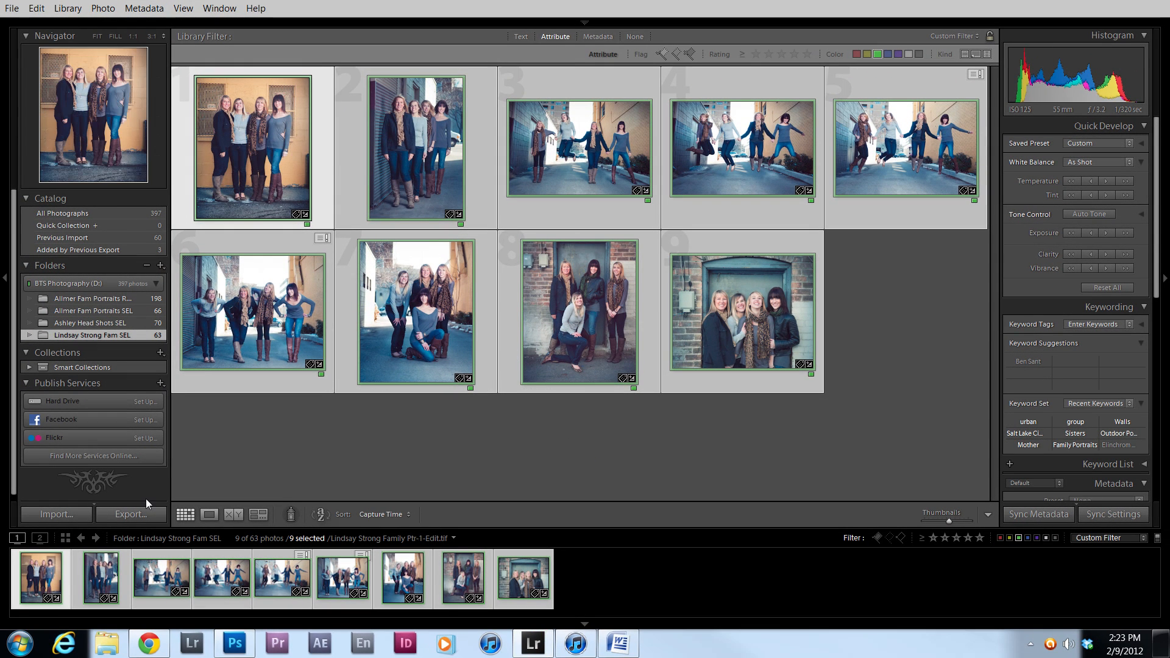
key(ctrl+shift+e)
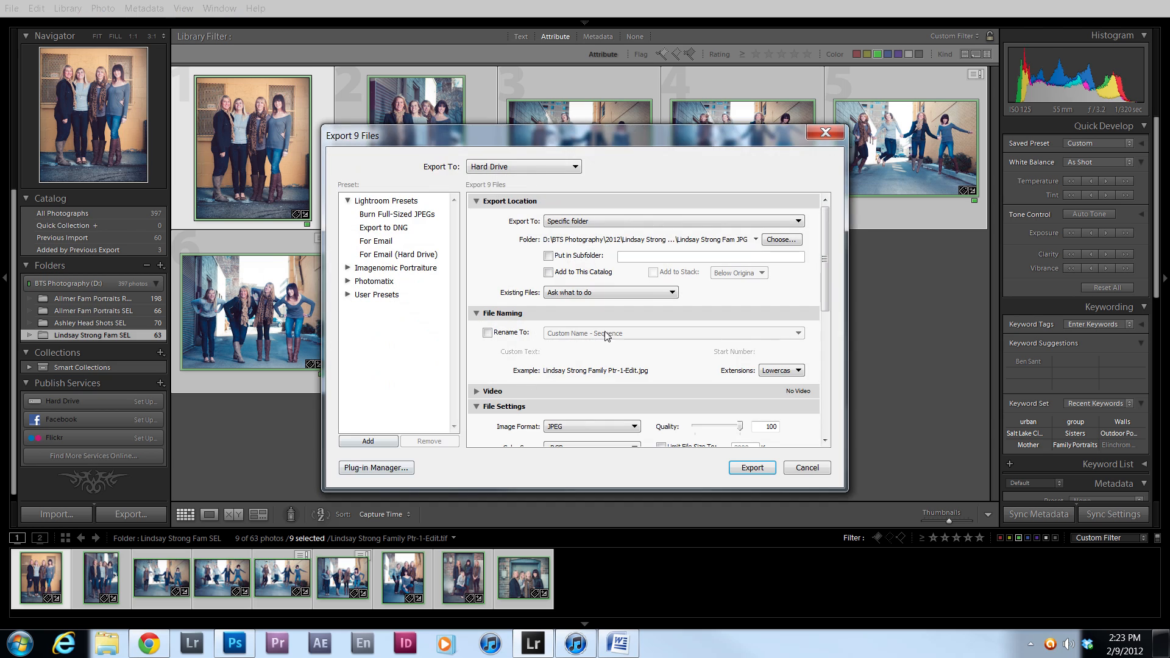
click(781, 239)
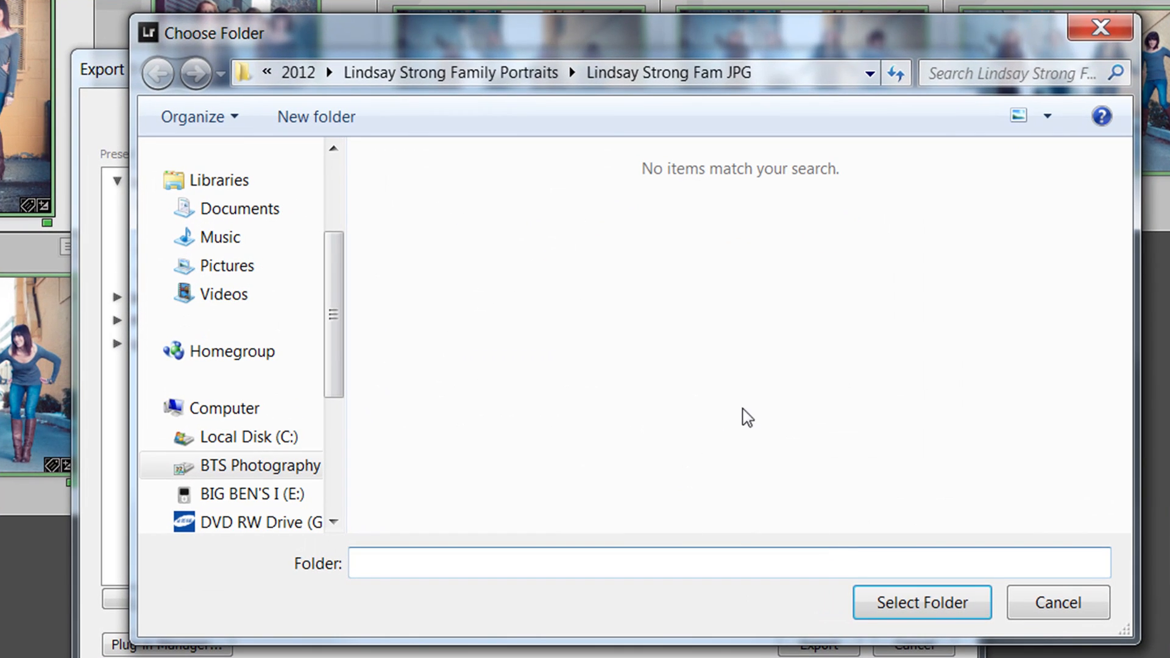
click(410, 78)
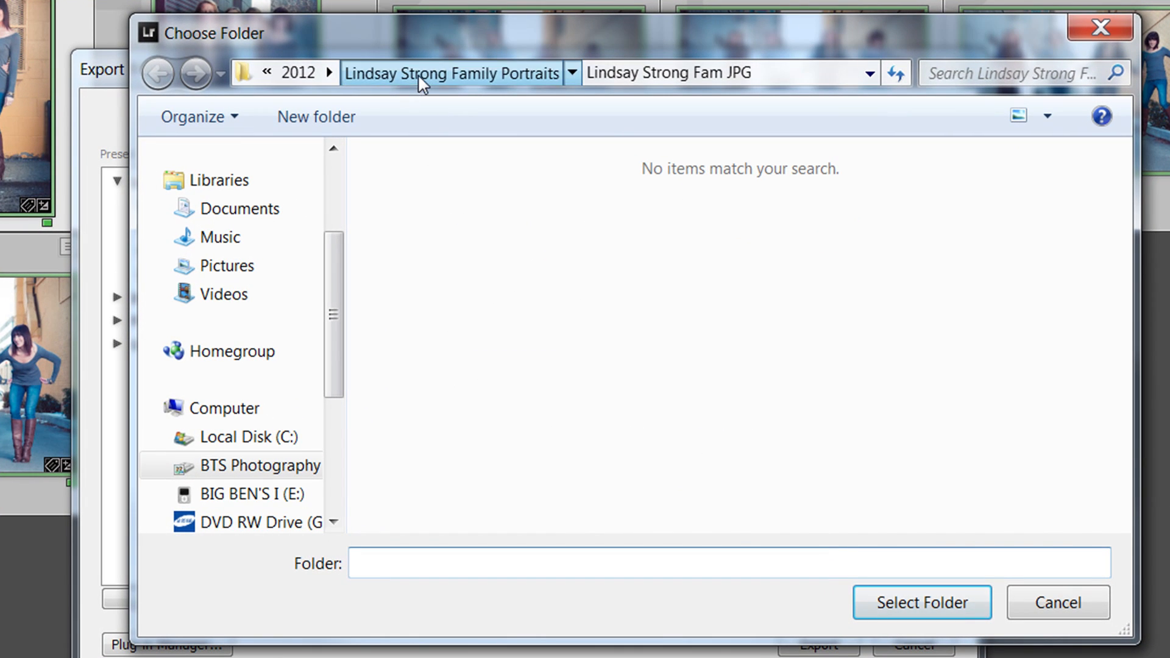
double_click(1084, 243)
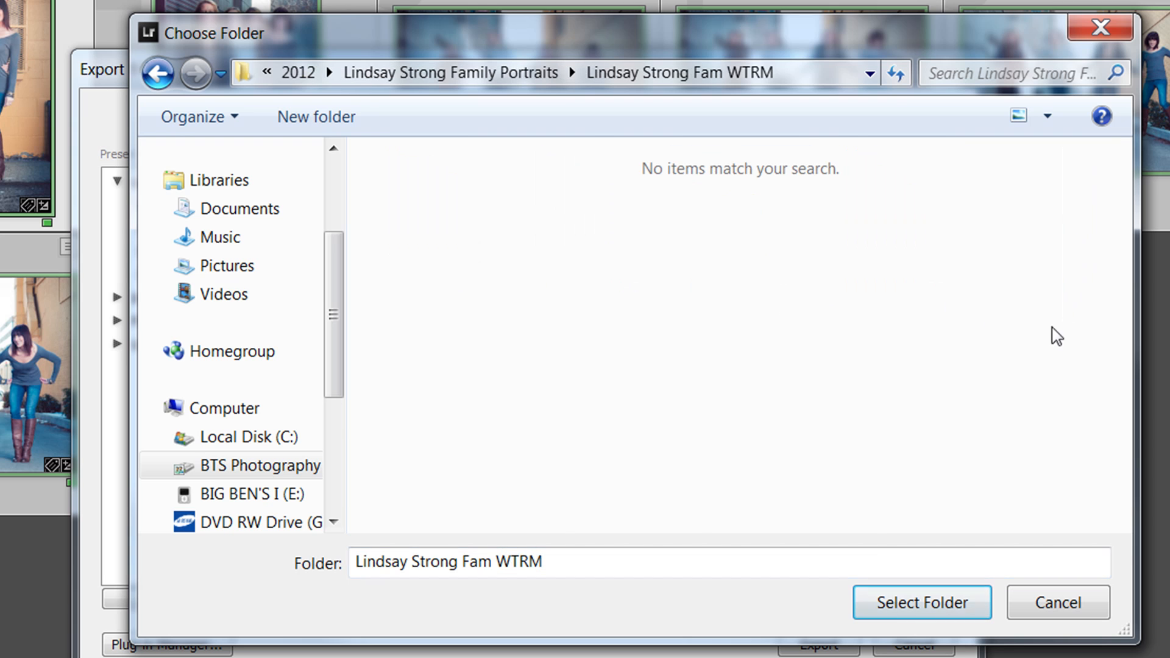
click(892, 605)
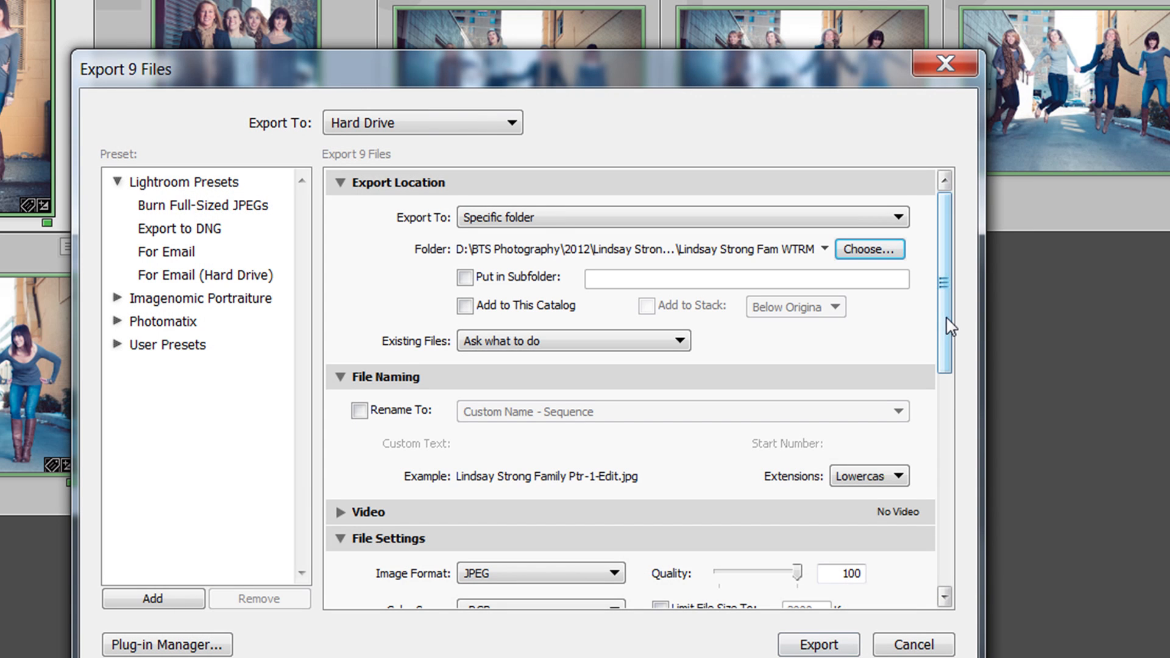
Enable the BTS SIGNATURE Lower OP watermark and export the nine photos
scroll(948, 334, down, 3)
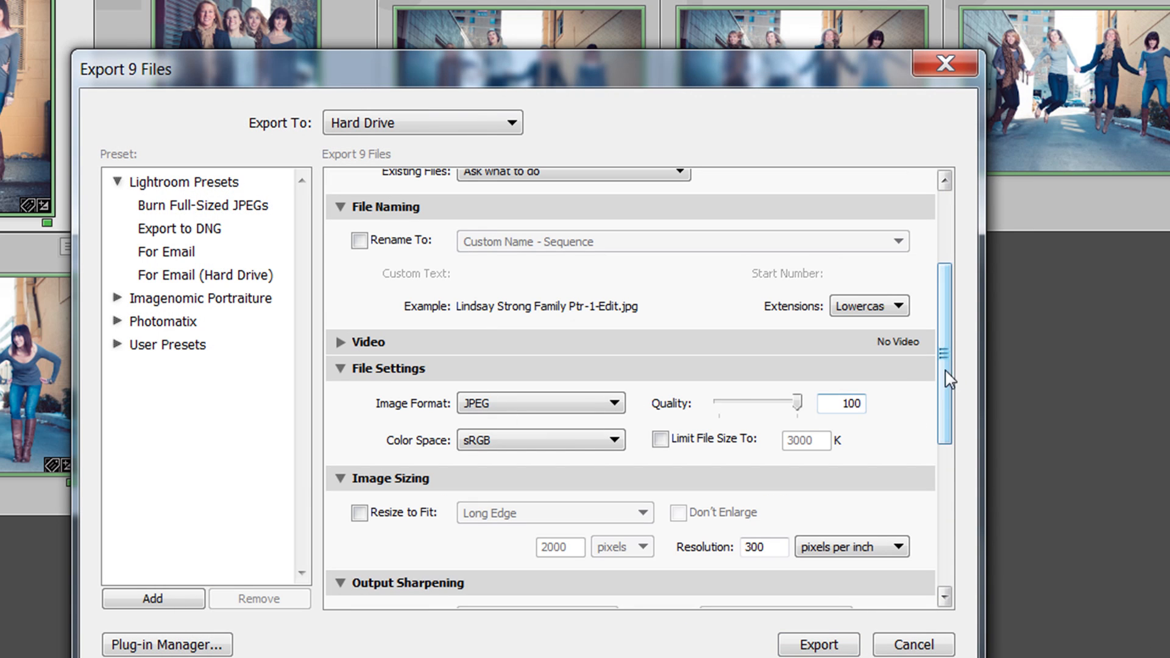
scroll(949, 373, down, 4)
scroll(948, 473, down, 1)
click(359, 560)
click(576, 563)
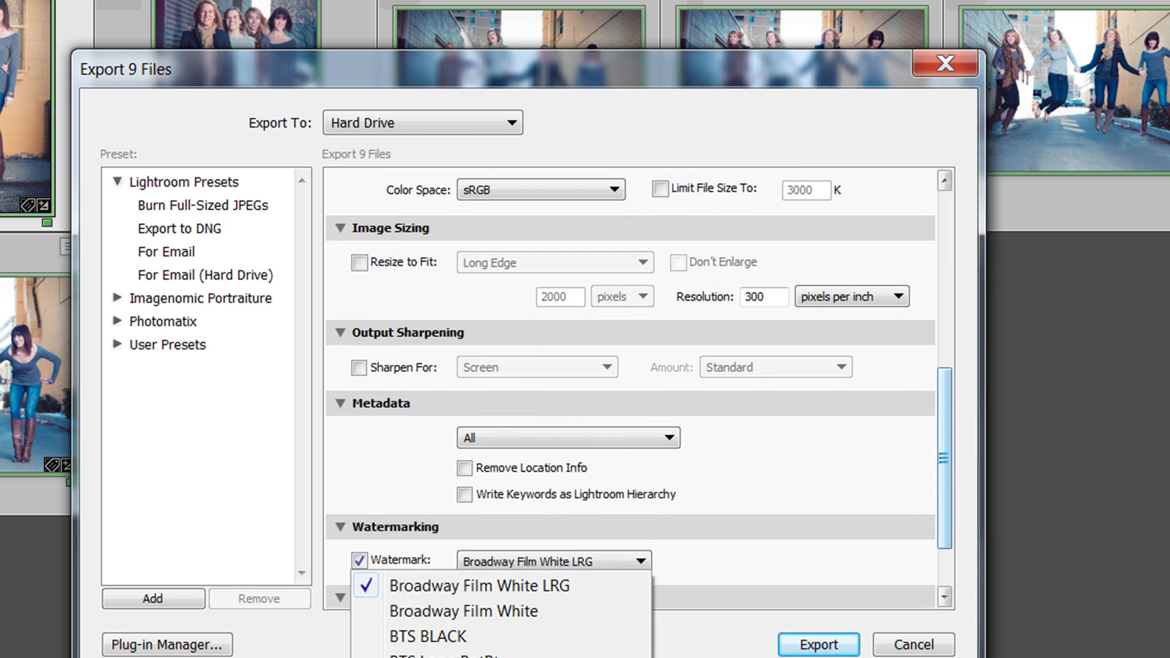
click(488, 657)
scroll(931, 505, down, 2)
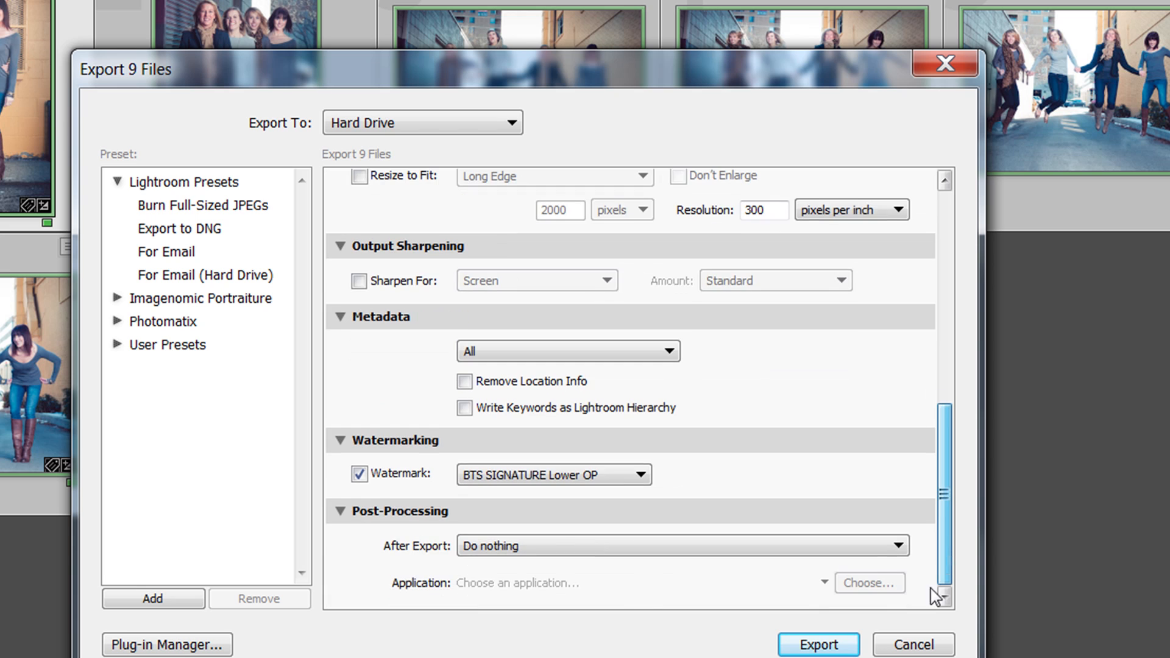
click(828, 647)
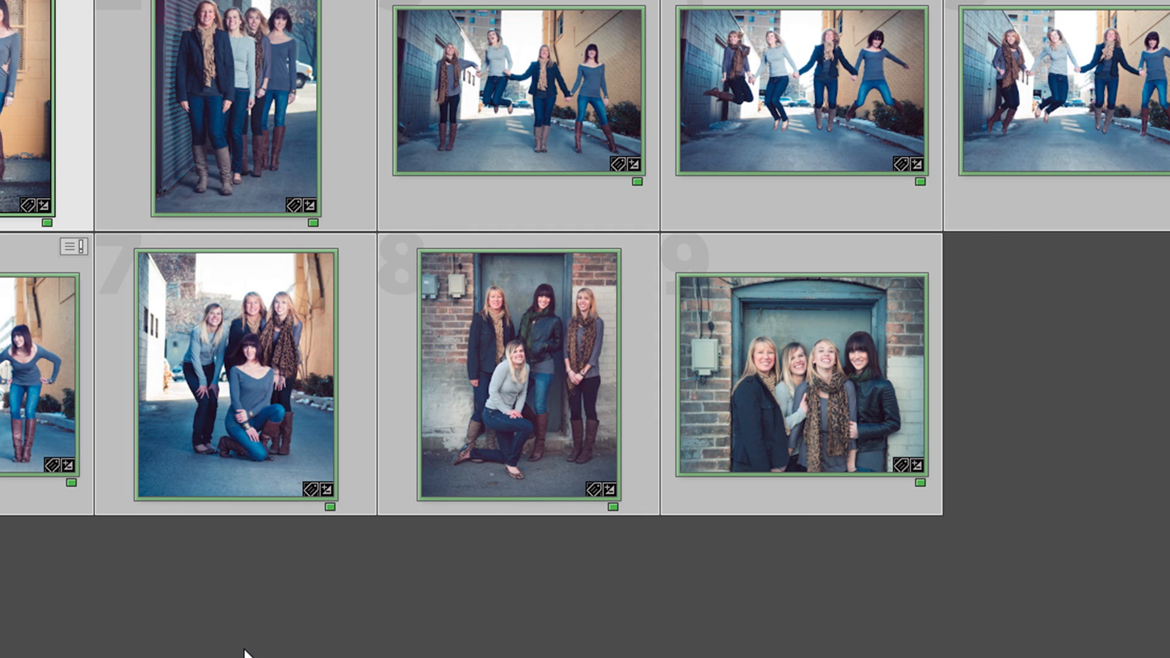
Reopen the export settings for the nine photos and set the destination to the family's DNG folder
key(ctrl+shift+e)
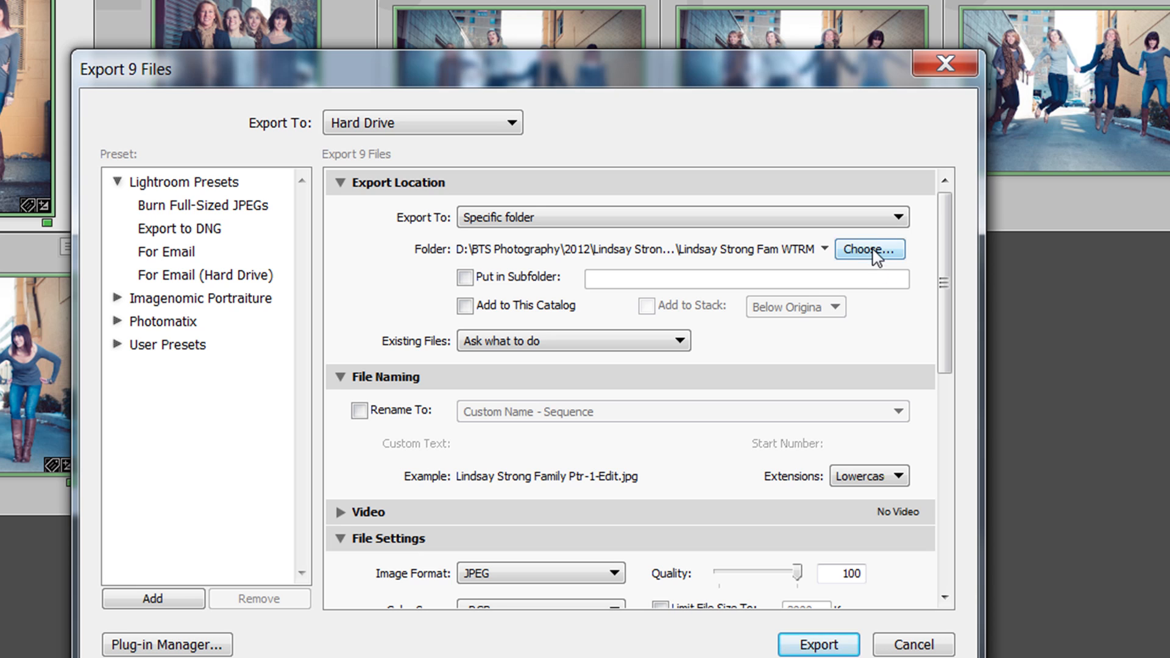
click(876, 251)
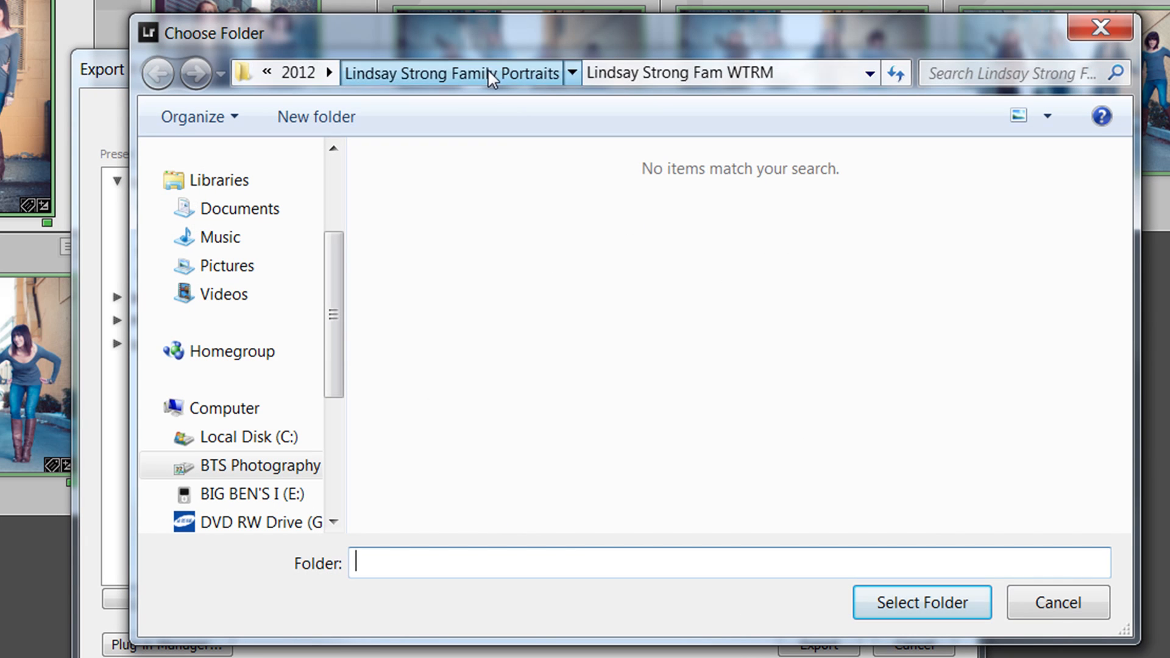
click(487, 72)
double_click(419, 223)
click(875, 602)
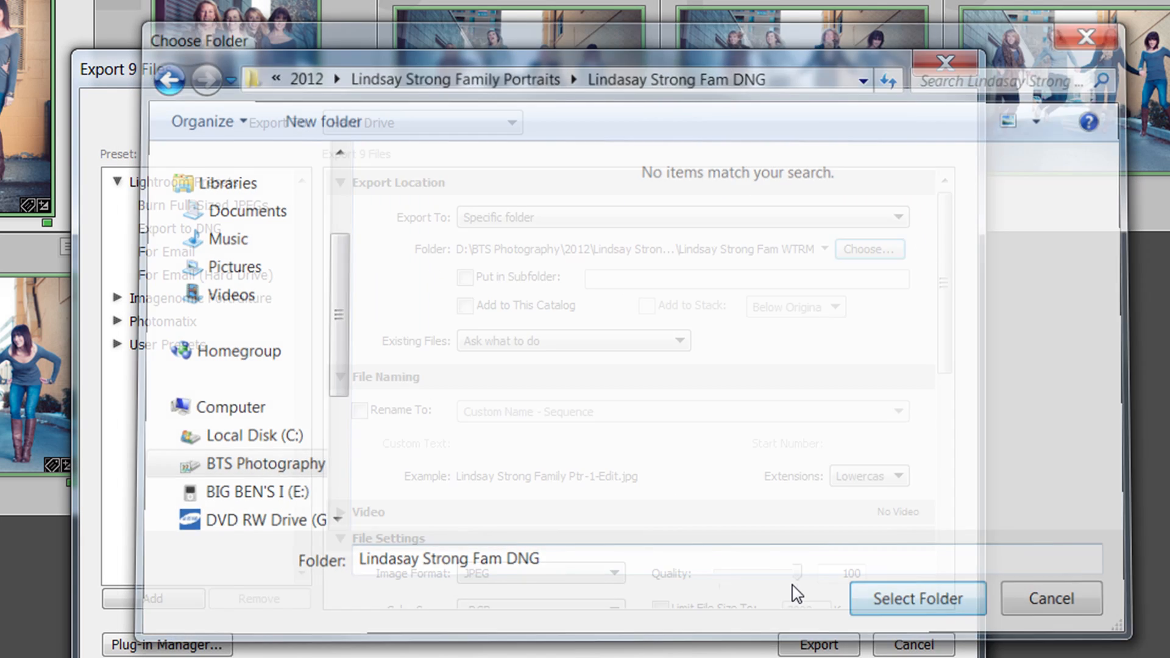
Set the image format to DNG and export the nine photos
scroll(938, 295, down, 3)
click(590, 495)
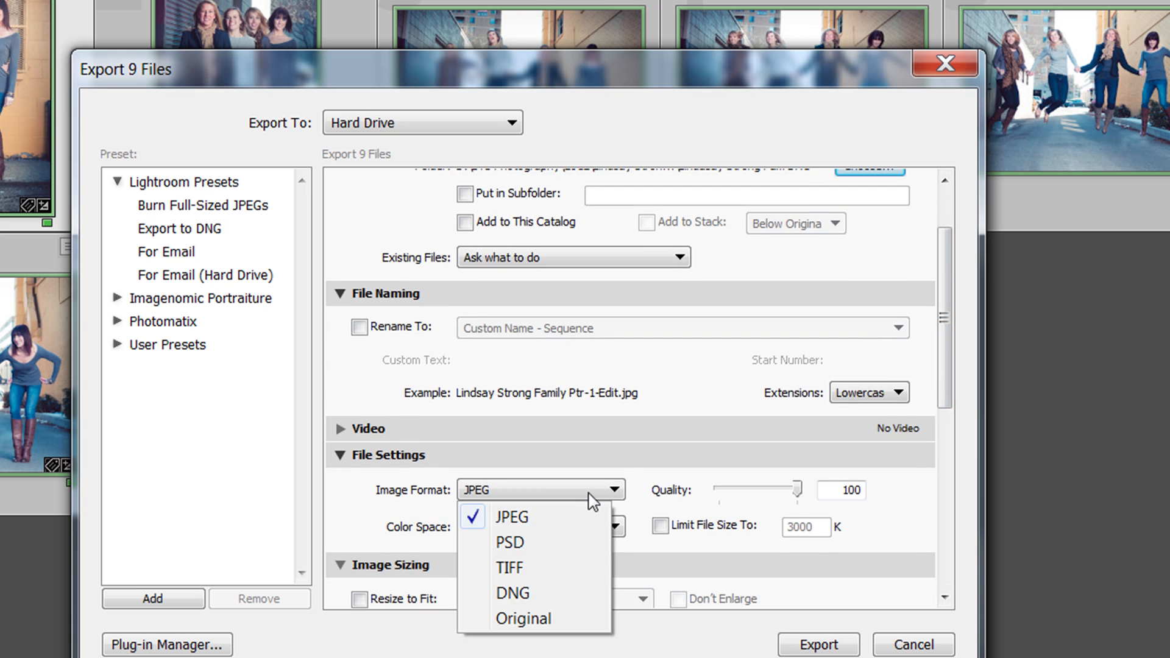
click(518, 593)
scroll(947, 374, down, 3)
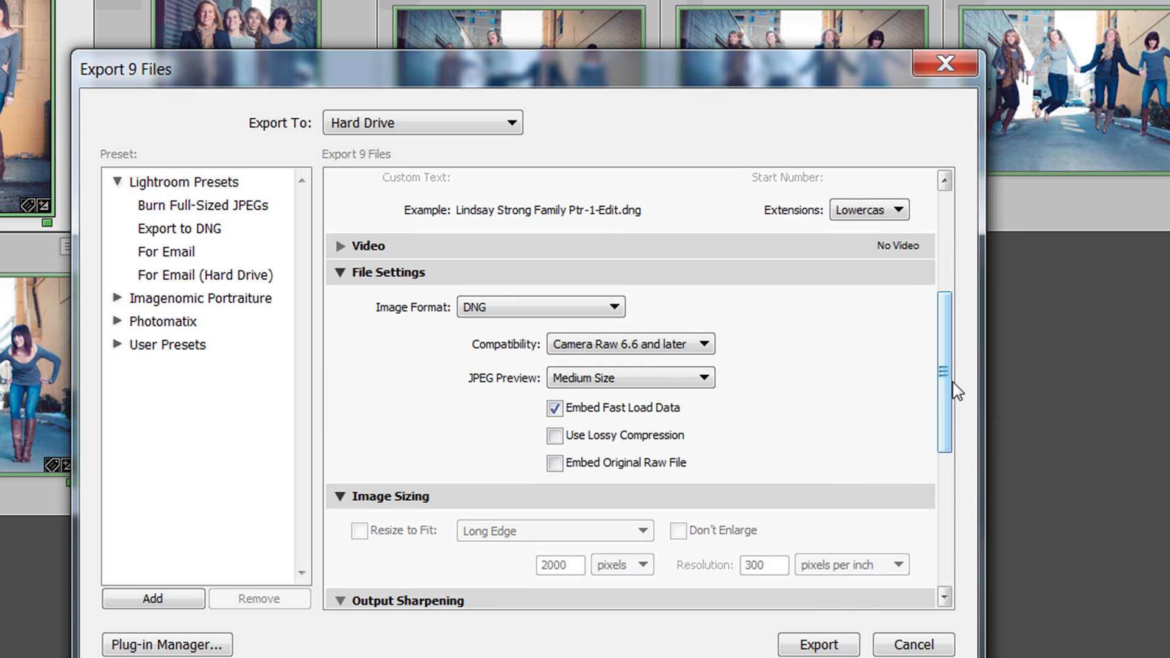
scroll(946, 390, down, 6)
click(848, 637)
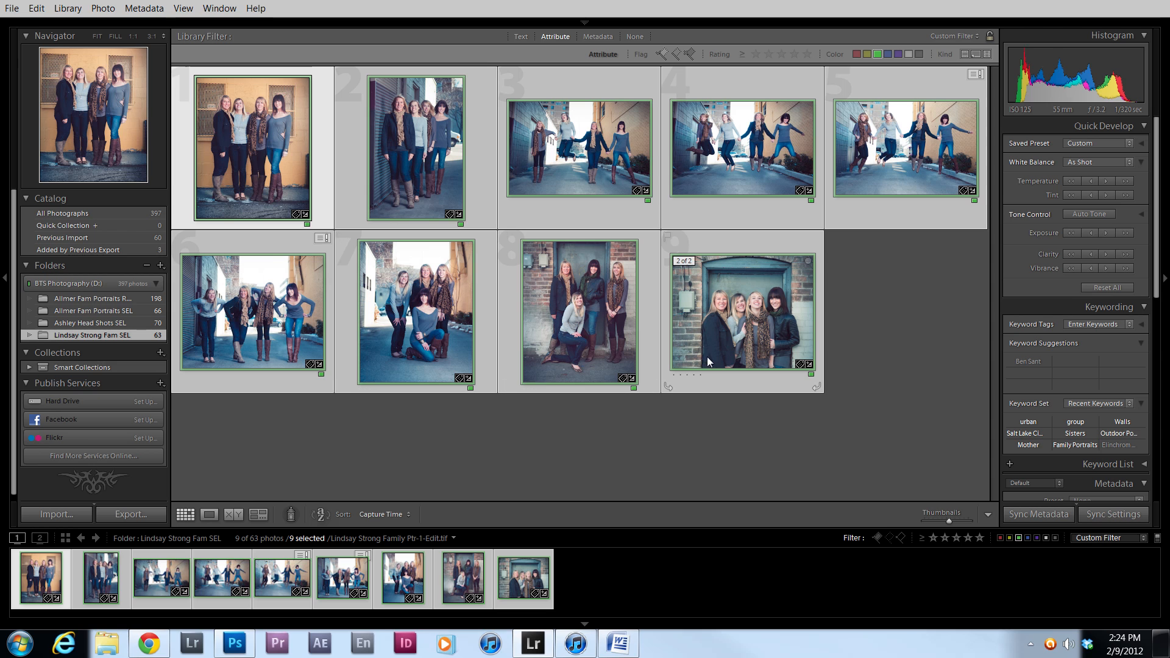
Leave Lightroom's full-screen view and open the family portraits folder under Pictures > 2012 in Windows Explorer to check the exported folders
key(f)
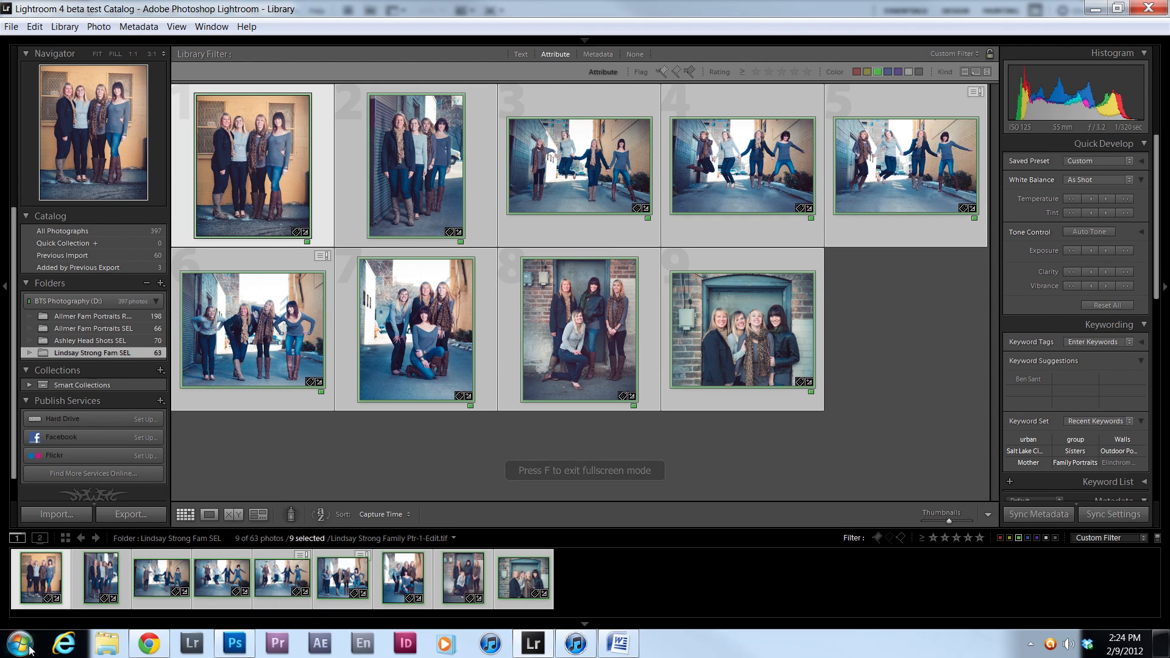
click(23, 641)
click(249, 346)
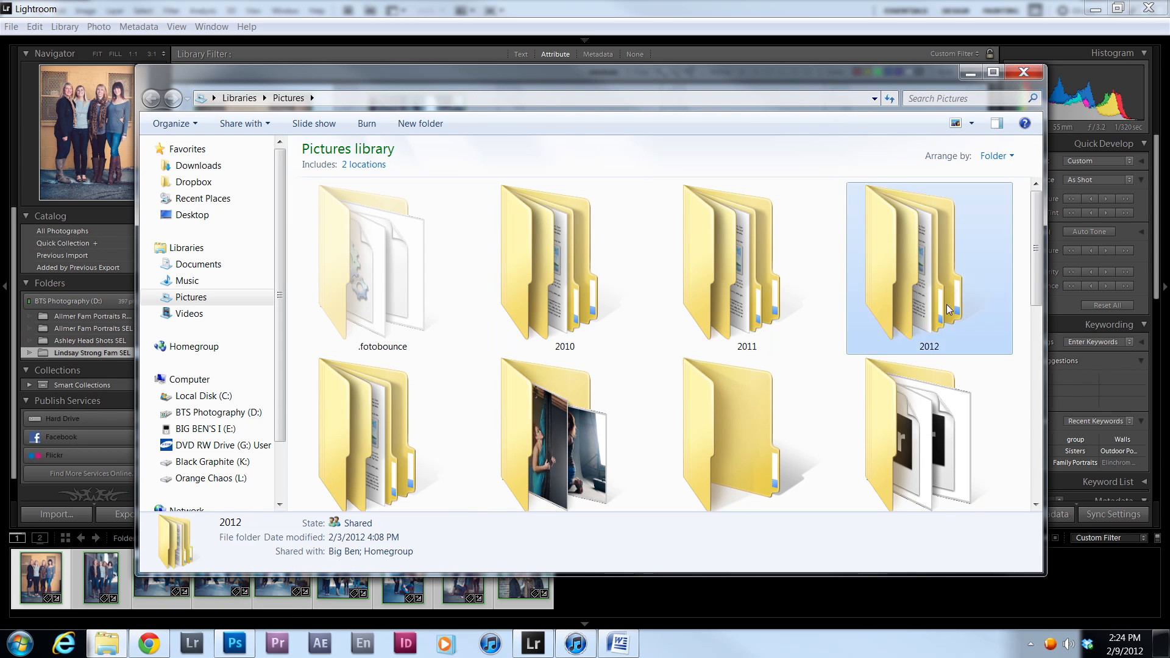
double_click(930, 262)
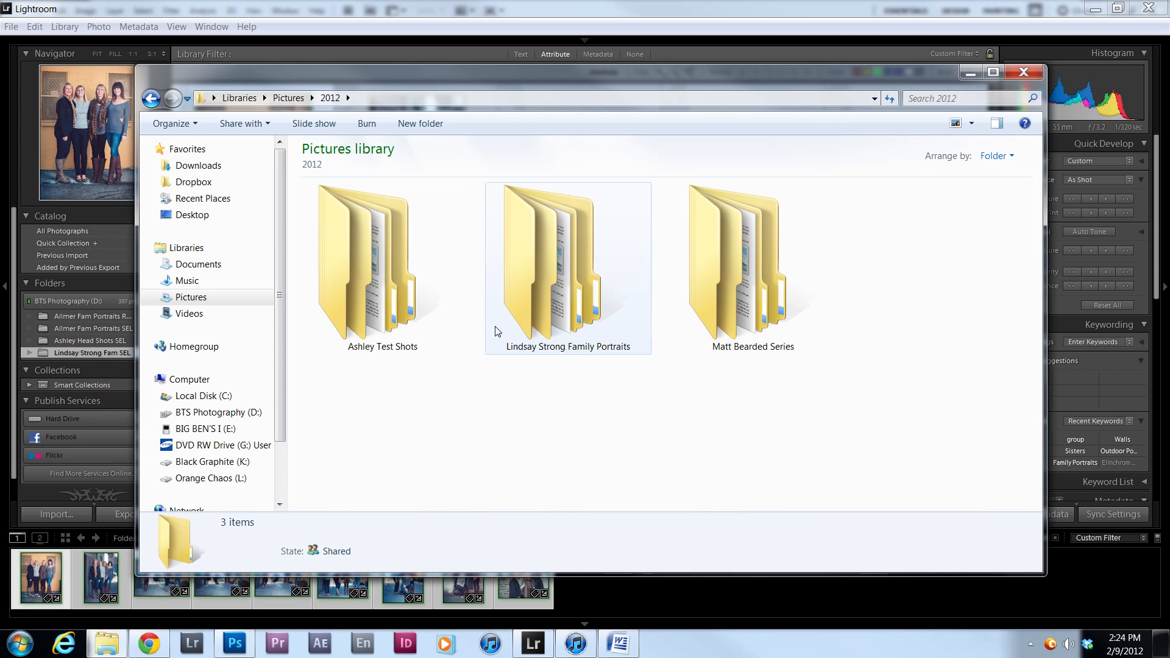
double_click(577, 292)
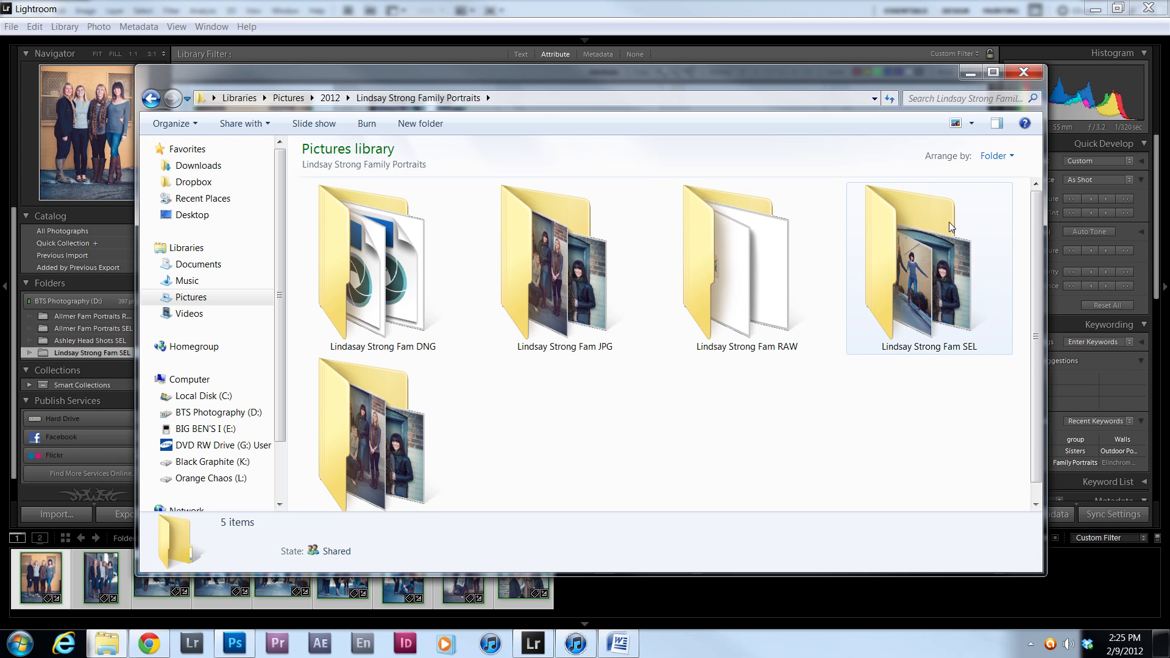
scroll(1041, 265, down, 1)
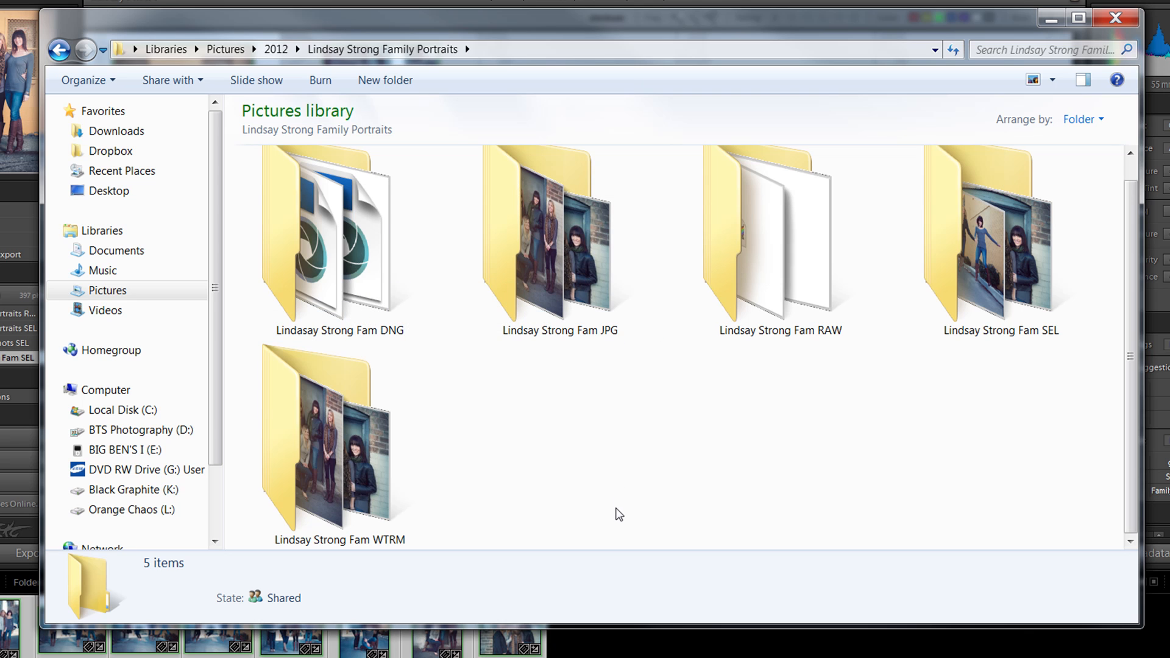
Select the family's DNG, JPG, WTRM and SEL folders together to review them, and clear the selection
click(388, 337)
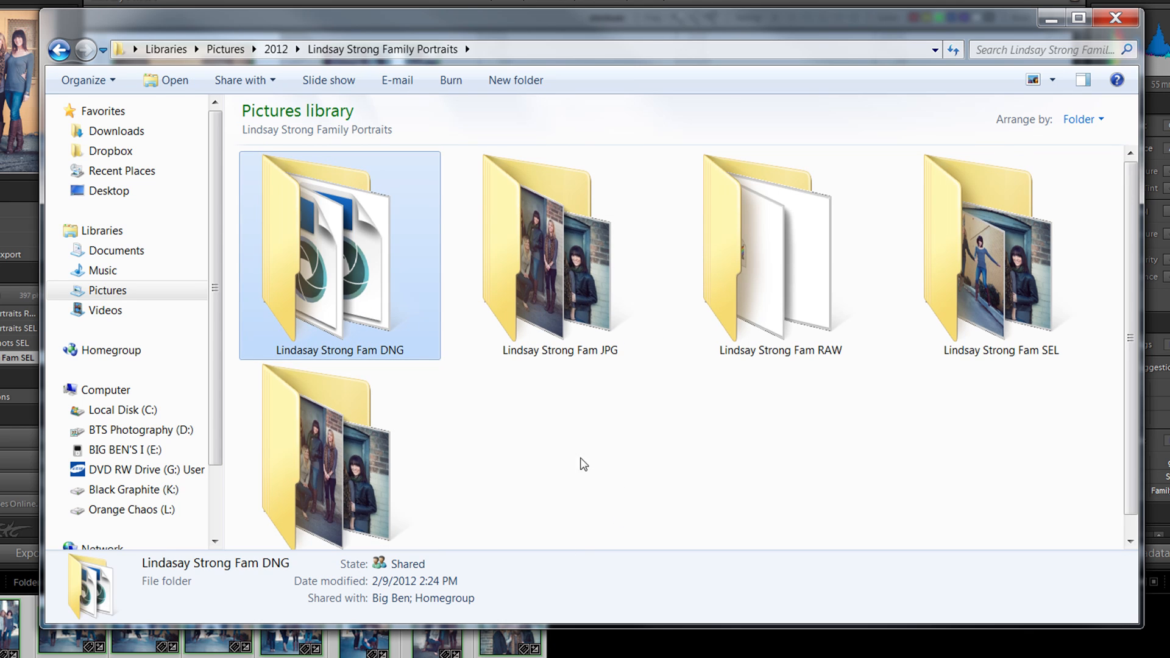
ctrl+click(574, 323)
ctrl+click(373, 544)
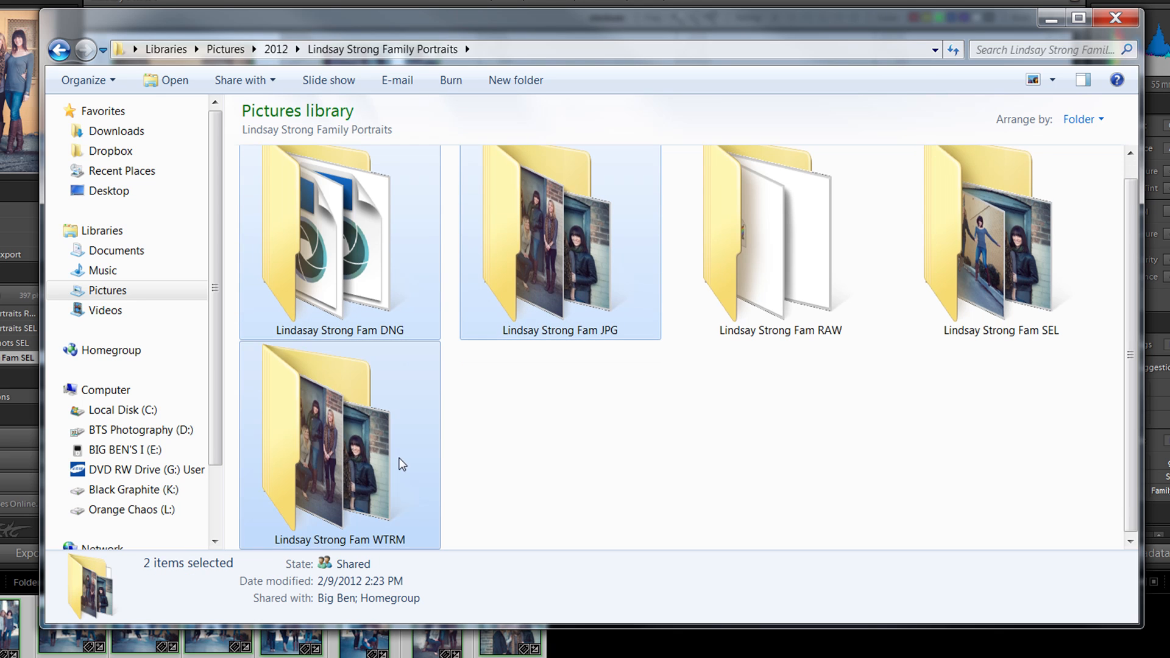
ctrl+click(998, 215)
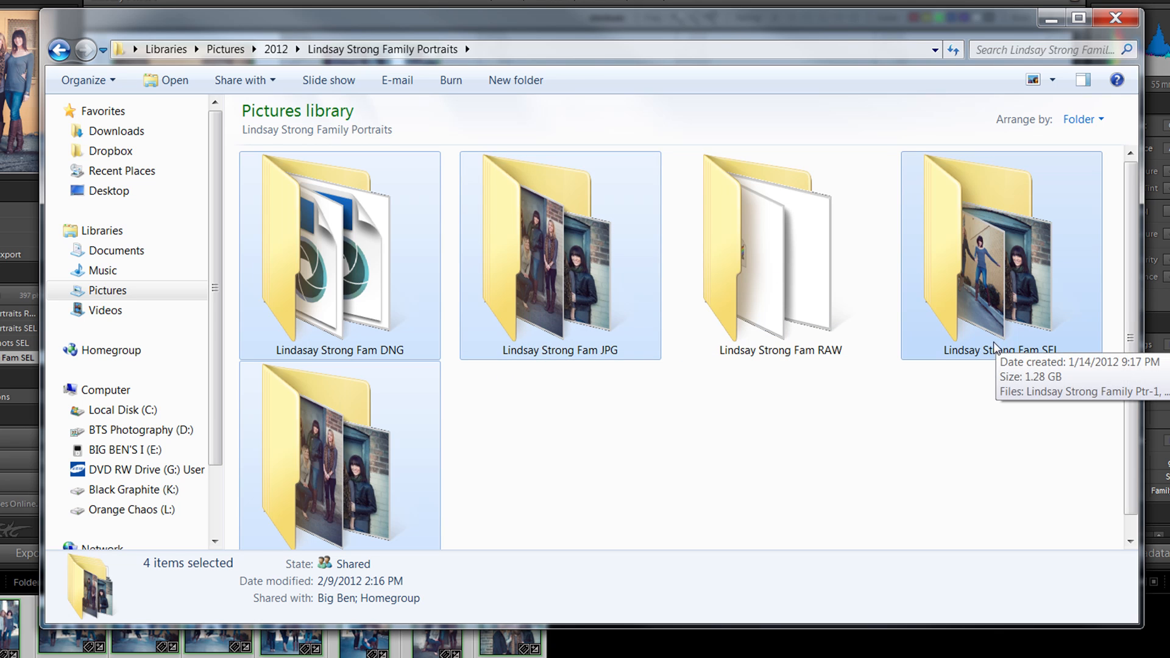
click(571, 475)
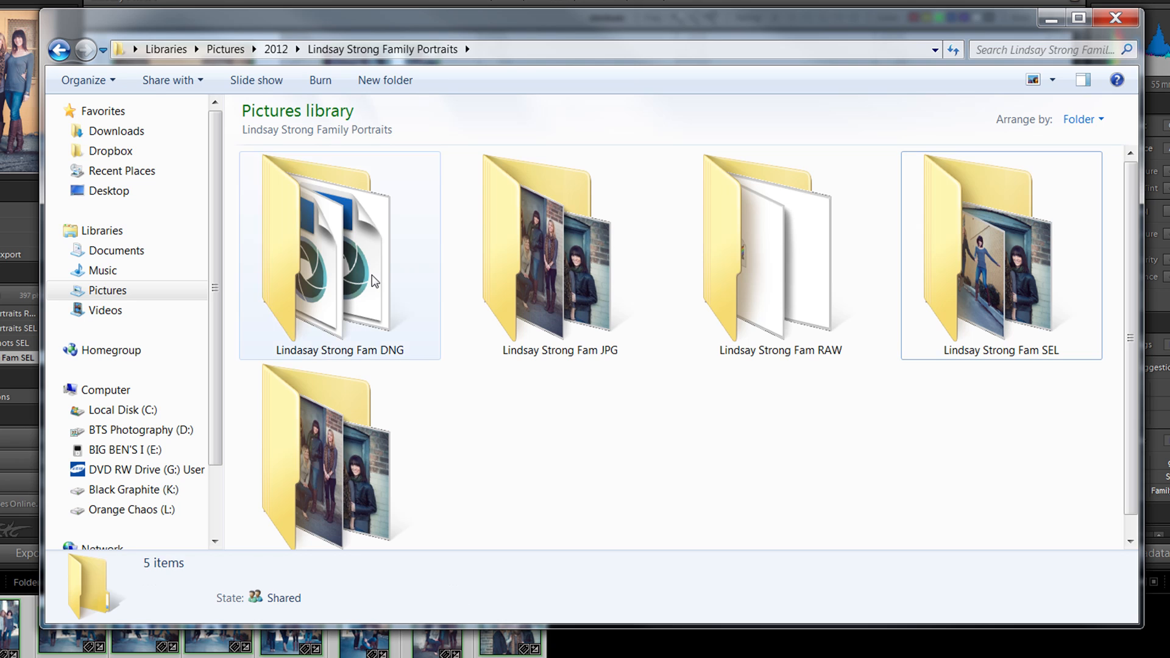
Compare the family's DNG and RAW folders by selecting both, and do the same with the JPG and WTRM folders
click(373, 274)
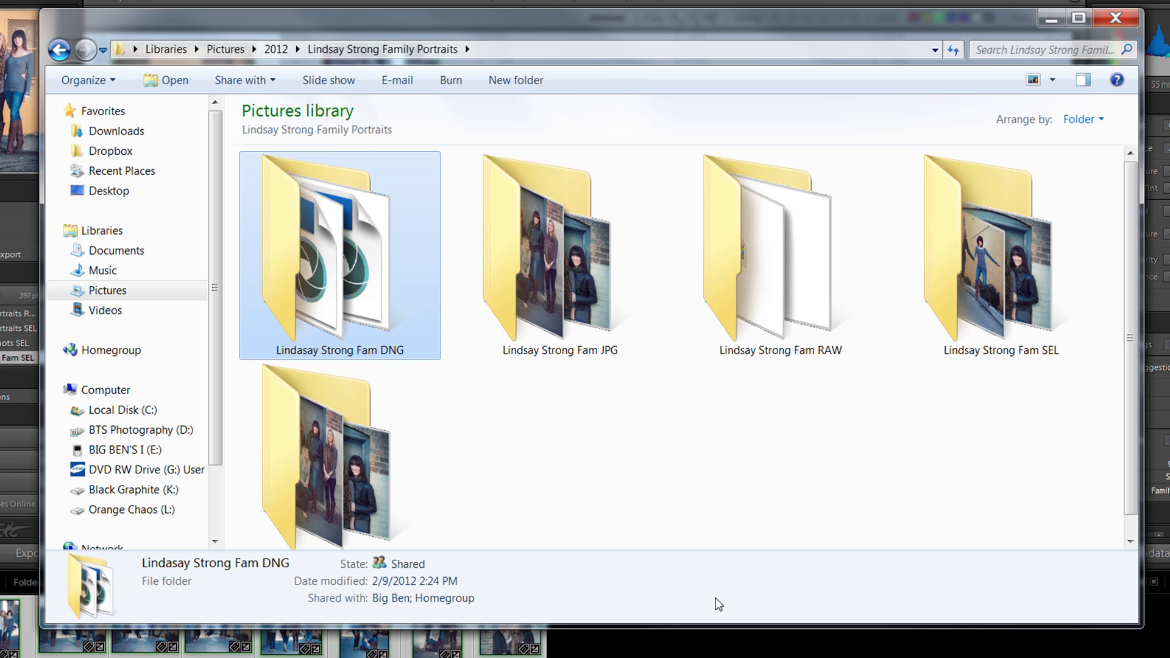
ctrl+click(774, 287)
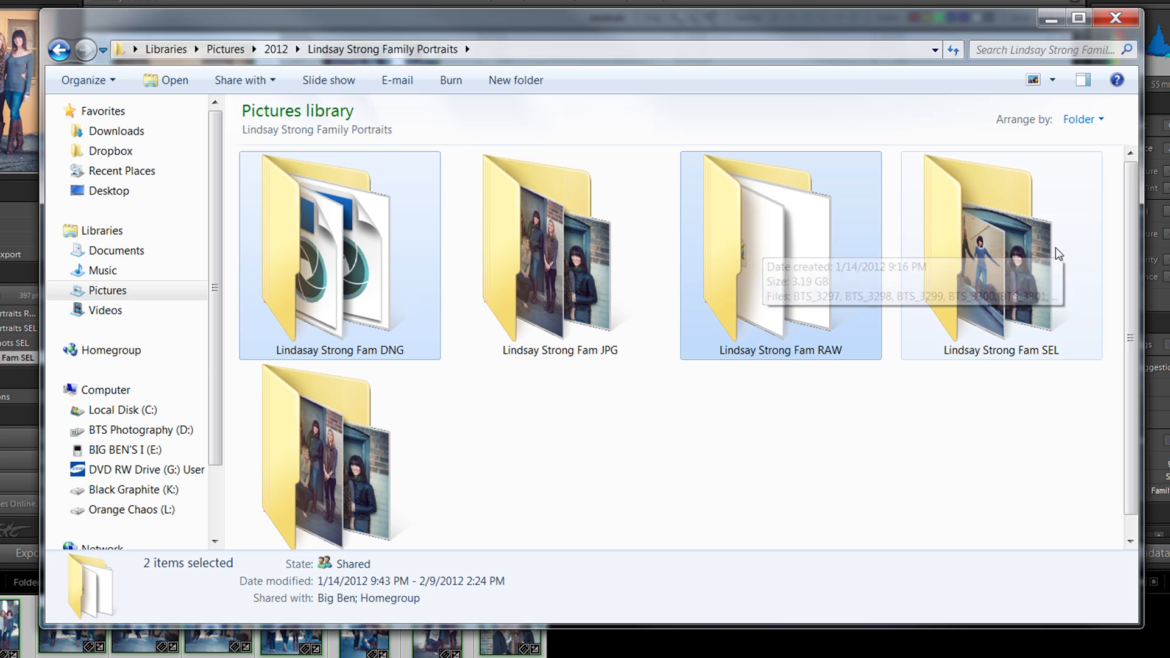
mouse_move(1057, 250)
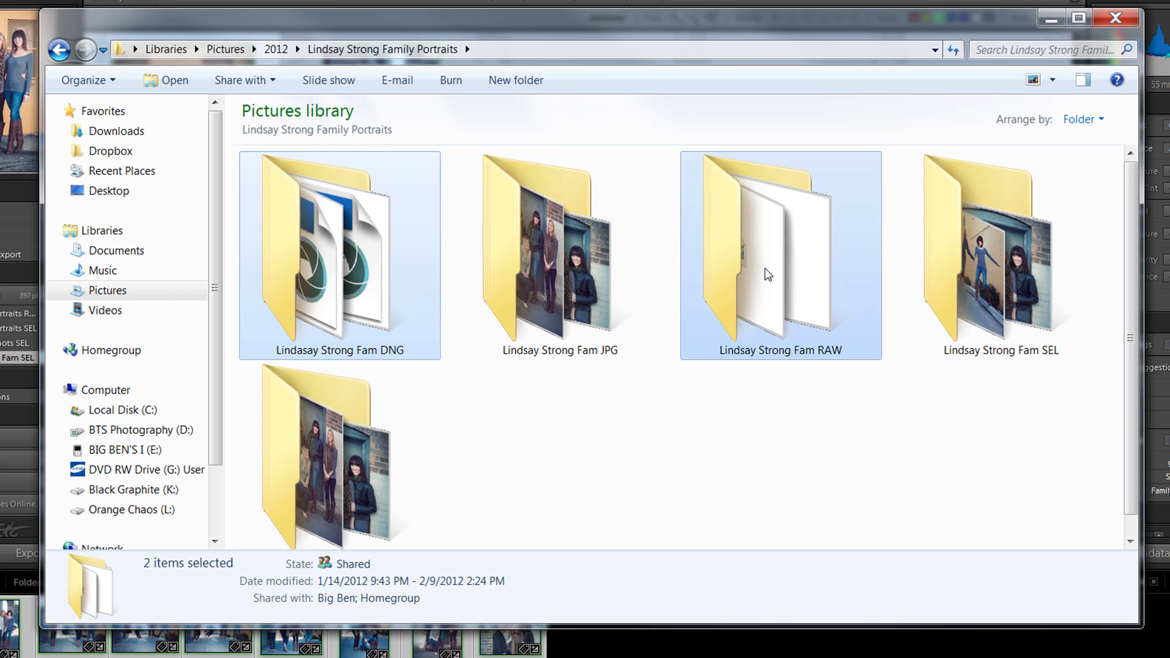
click(698, 480)
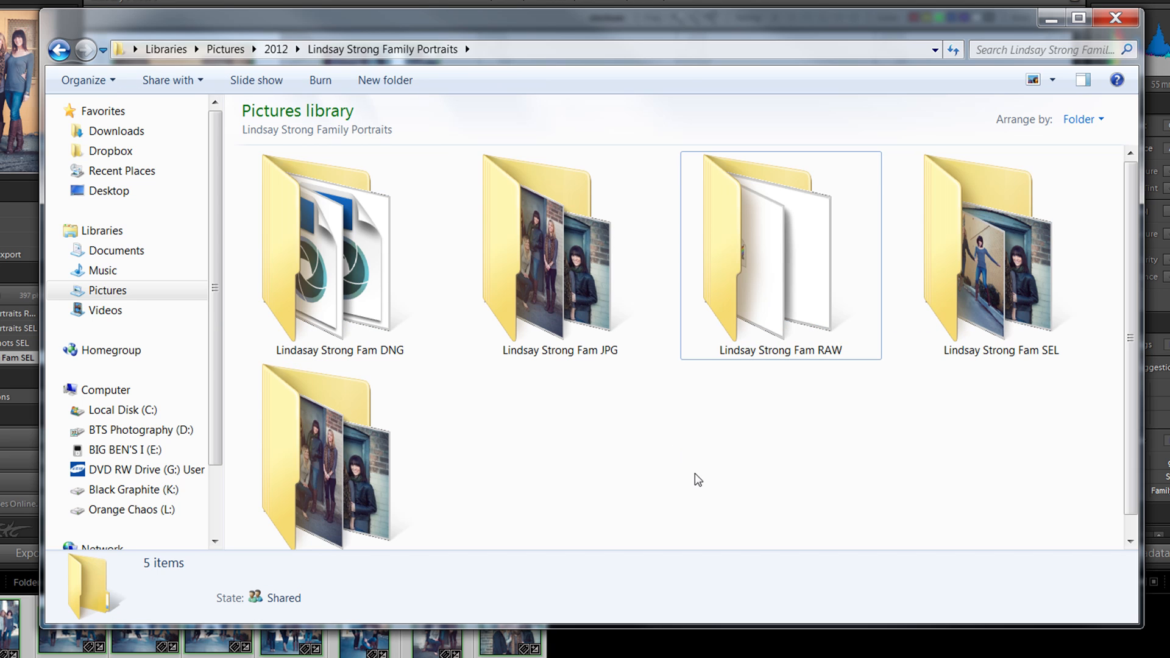
click(535, 332)
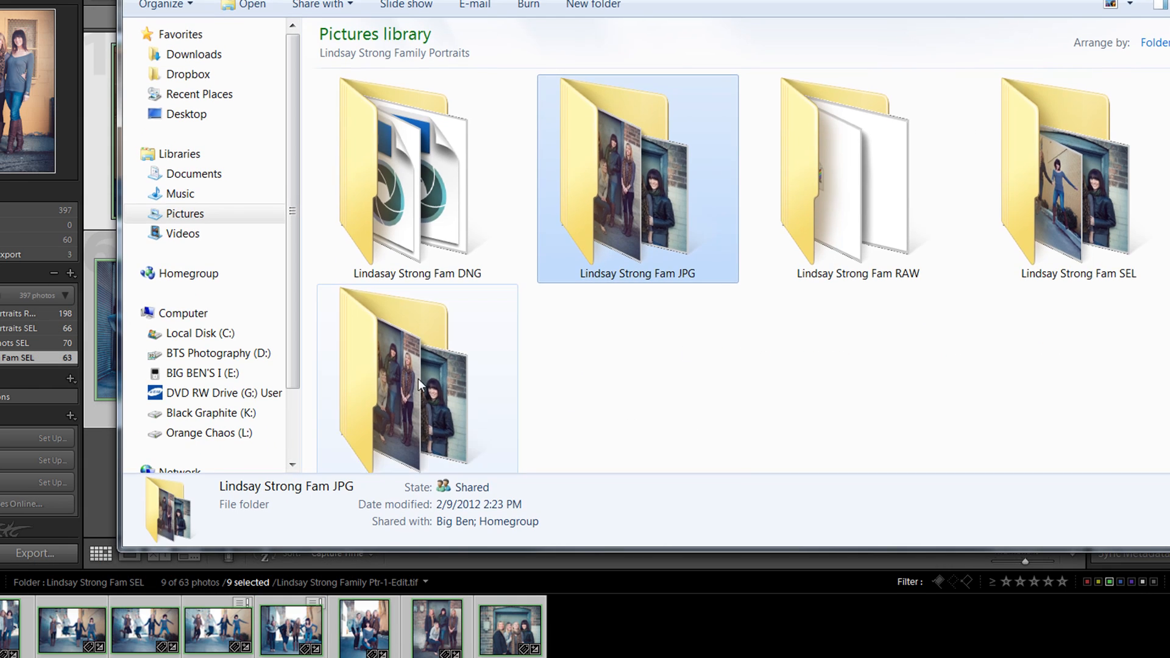
ctrl+click(419, 385)
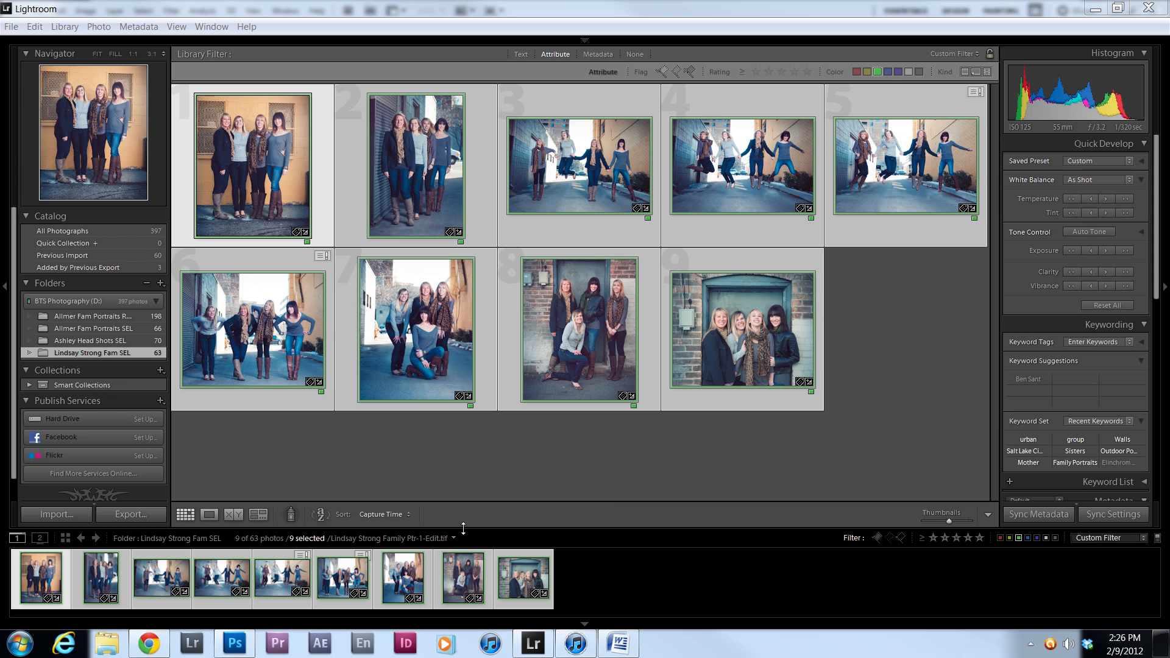
Return to Lightroom and remove the green colour-label filter from the Library photos
click(1020, 538)
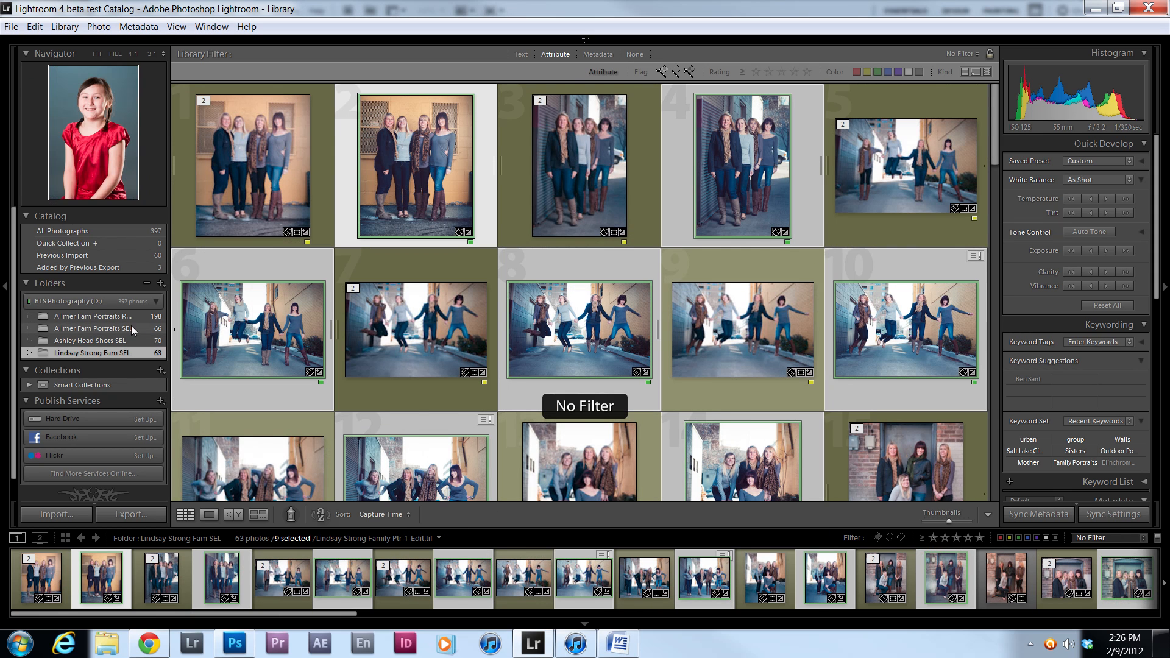